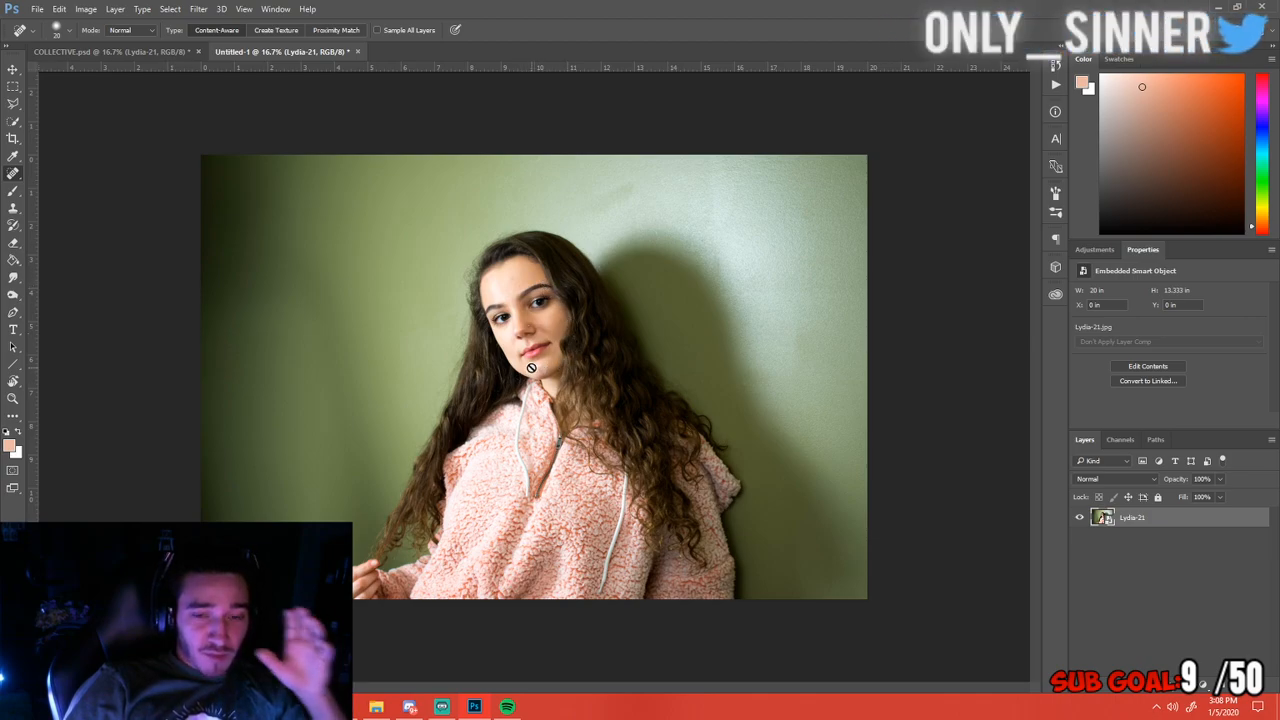
# Look through the numbered portrait layers in COLLECTIVE.psd, toggling the visibility of individual photos to review them
pyautogui.click(95, 53)
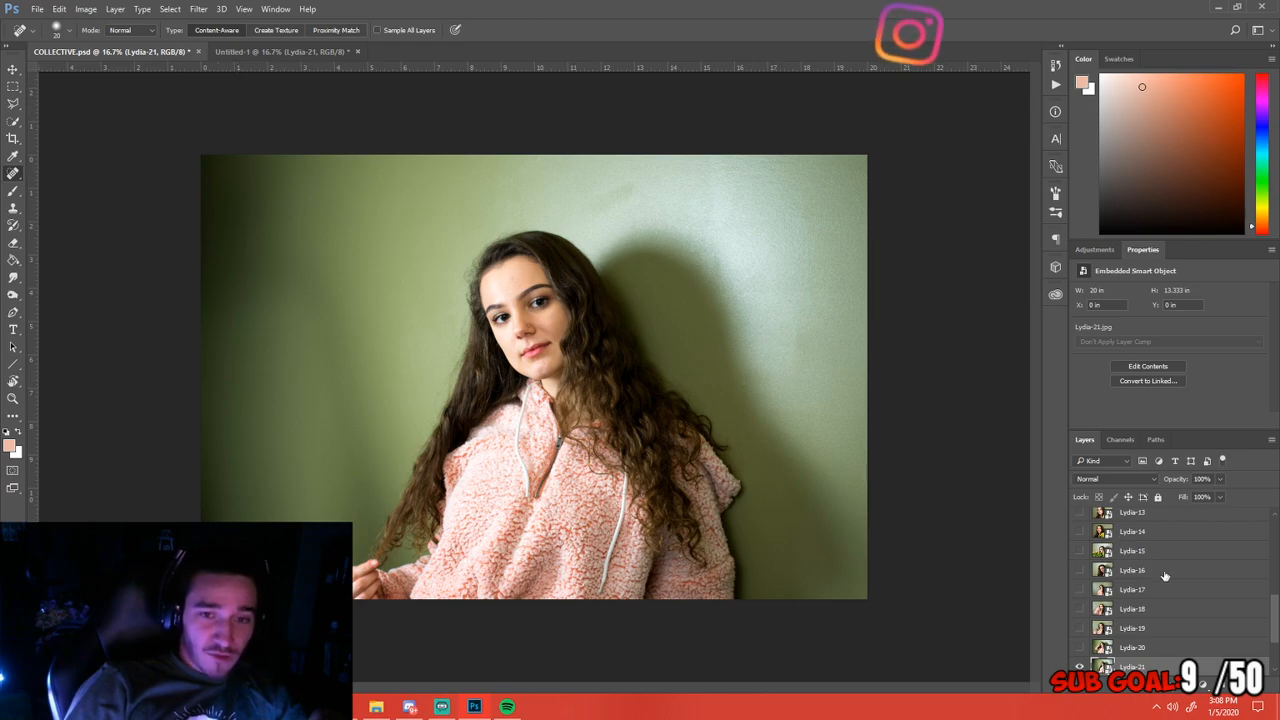
pyautogui.scroll(-2, 1176, 585)
pyautogui.scroll(8, 1176, 585)
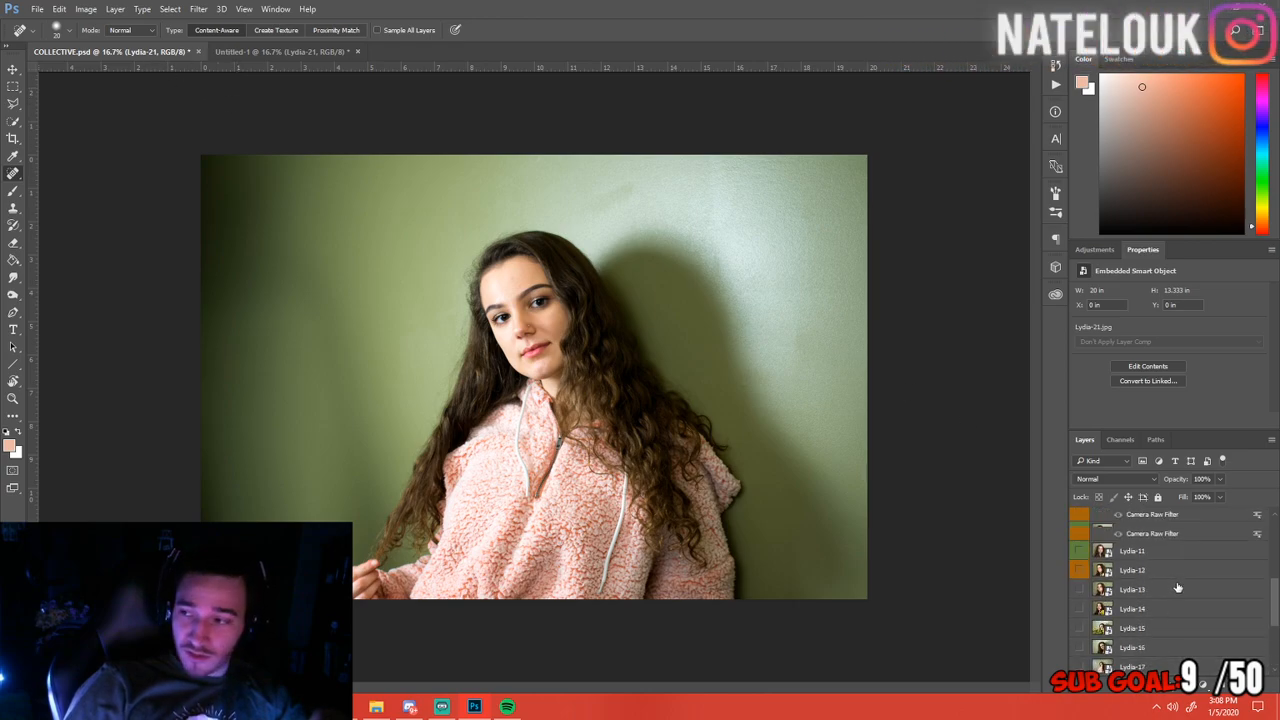
pyautogui.click(1081, 518)
pyautogui.click(1081, 518)
pyautogui.click(1079, 538)
pyautogui.click(1079, 538)
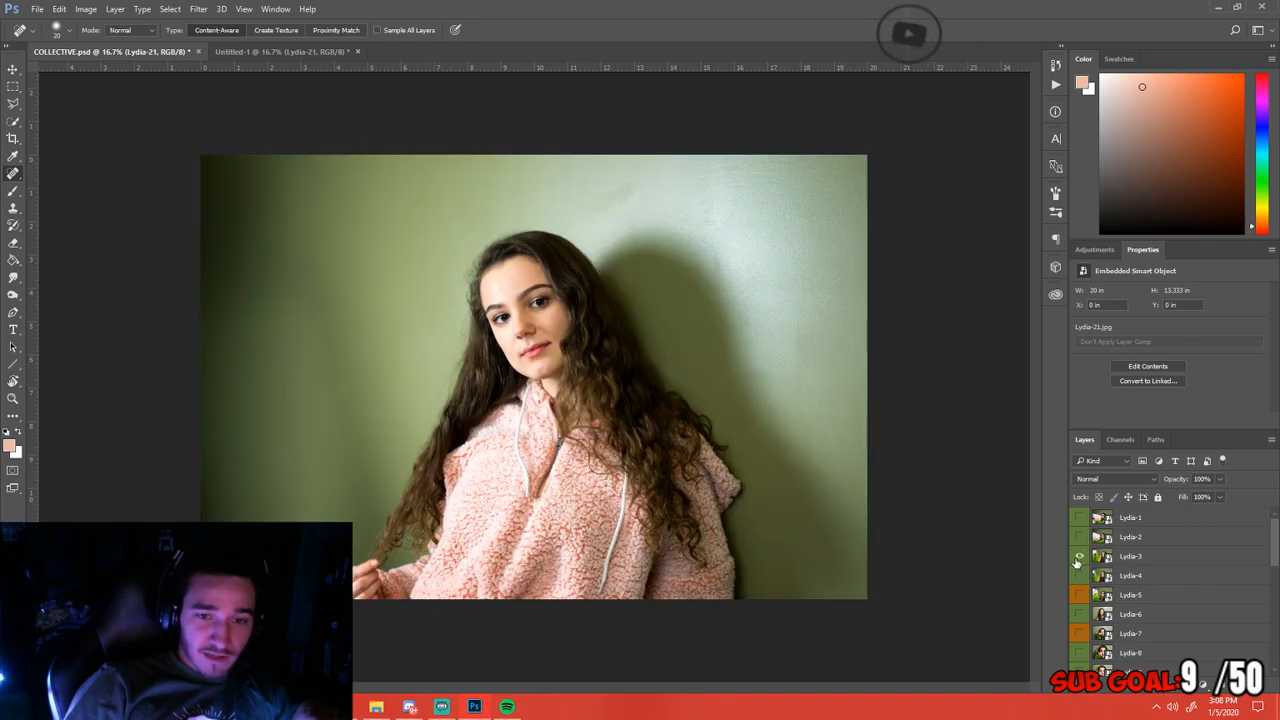
pyautogui.click(1079, 556)
pyautogui.click(1079, 556)
pyautogui.click(1080, 576)
pyautogui.click(1080, 576)
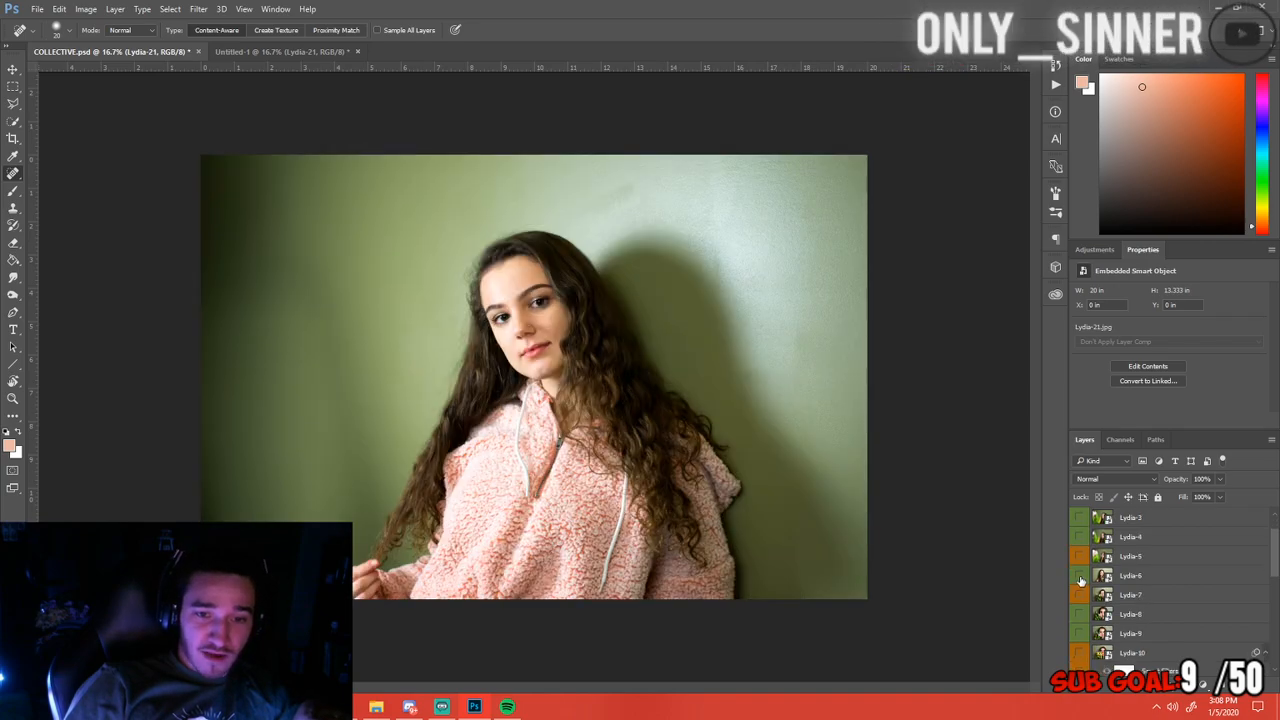
pyautogui.scroll(-4, 1100, 585)
pyautogui.scroll(-4, 1110, 590)
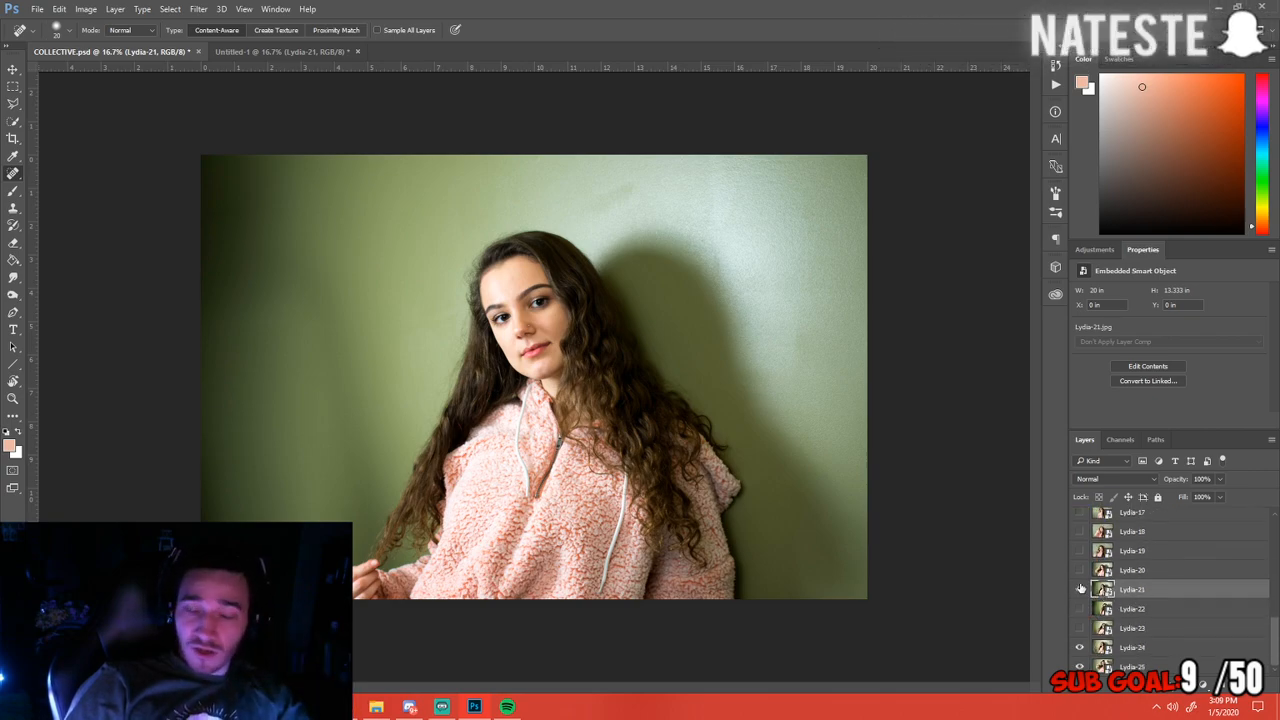
pyautogui.click(1080, 589)
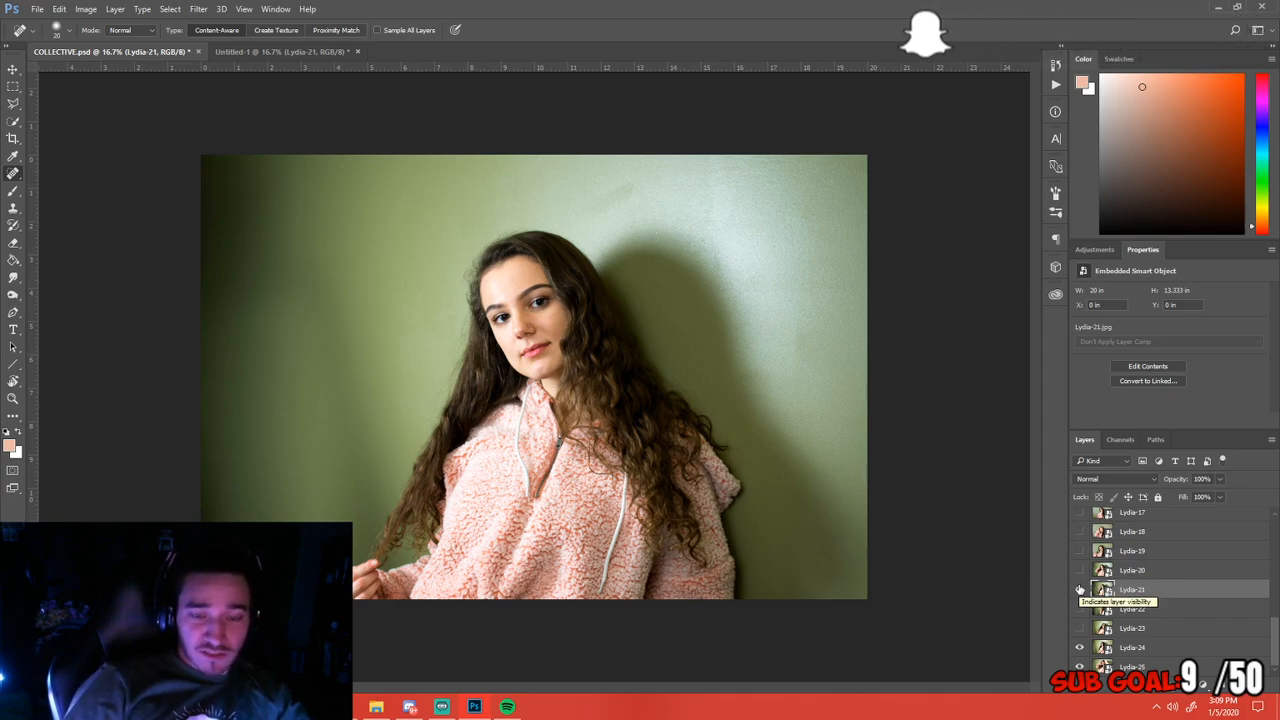
# Switch to the Untitled-1 document and duplicate its portrait layer twice, keeping the default copy names
pyautogui.click(293, 56)
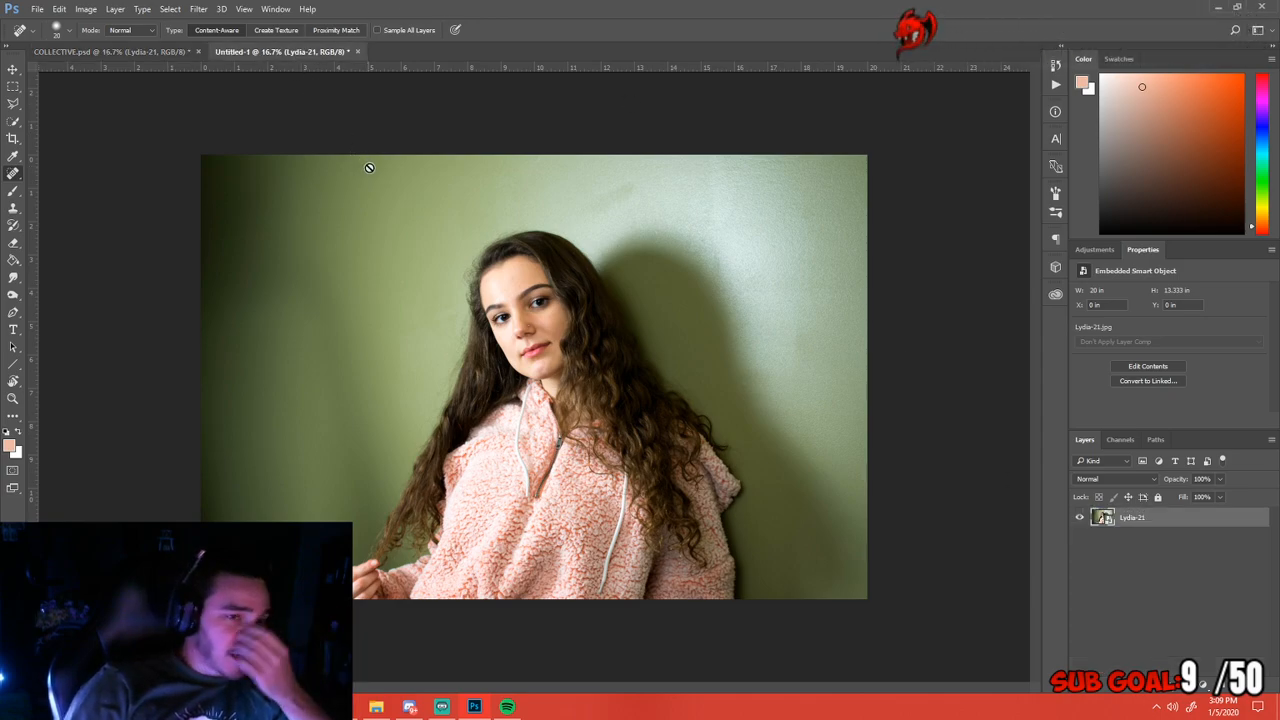
pyautogui.hotkey('ctrl', '+')
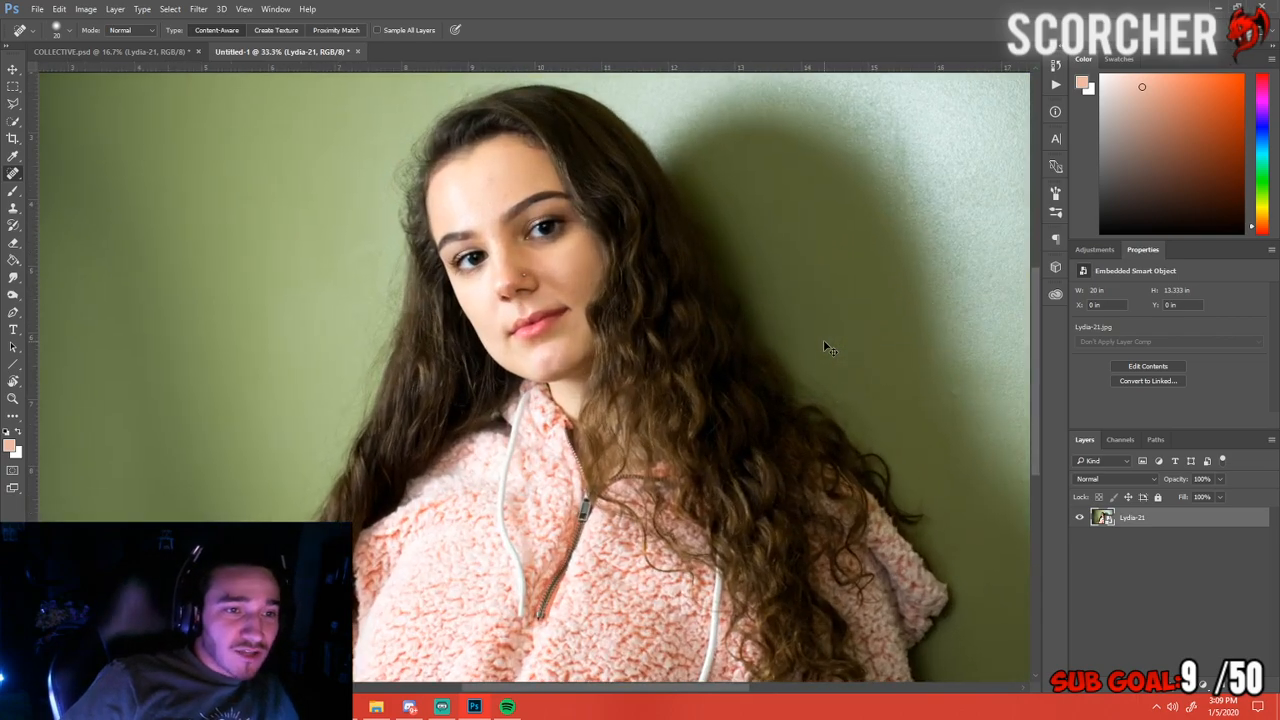
pyautogui.hotkey('ctrl', '-')
pyautogui.hotkey('ctrl', '-')
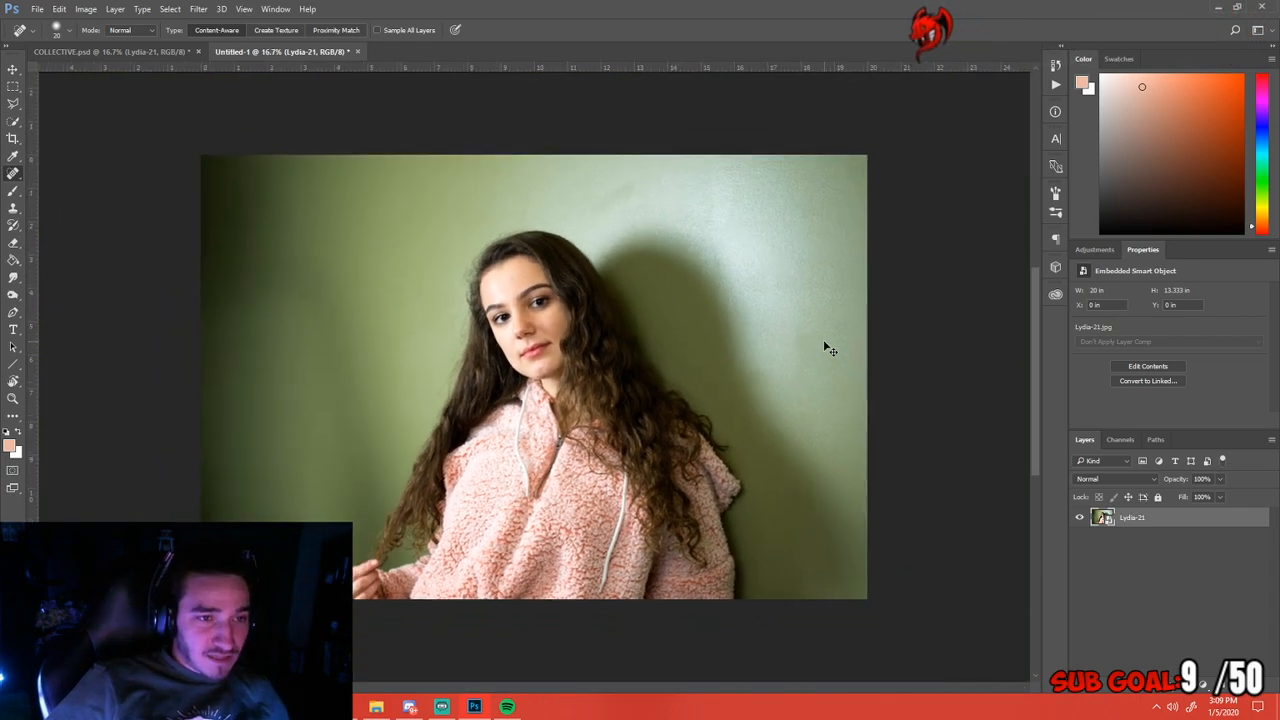
pyautogui.rightClick(1145, 520)
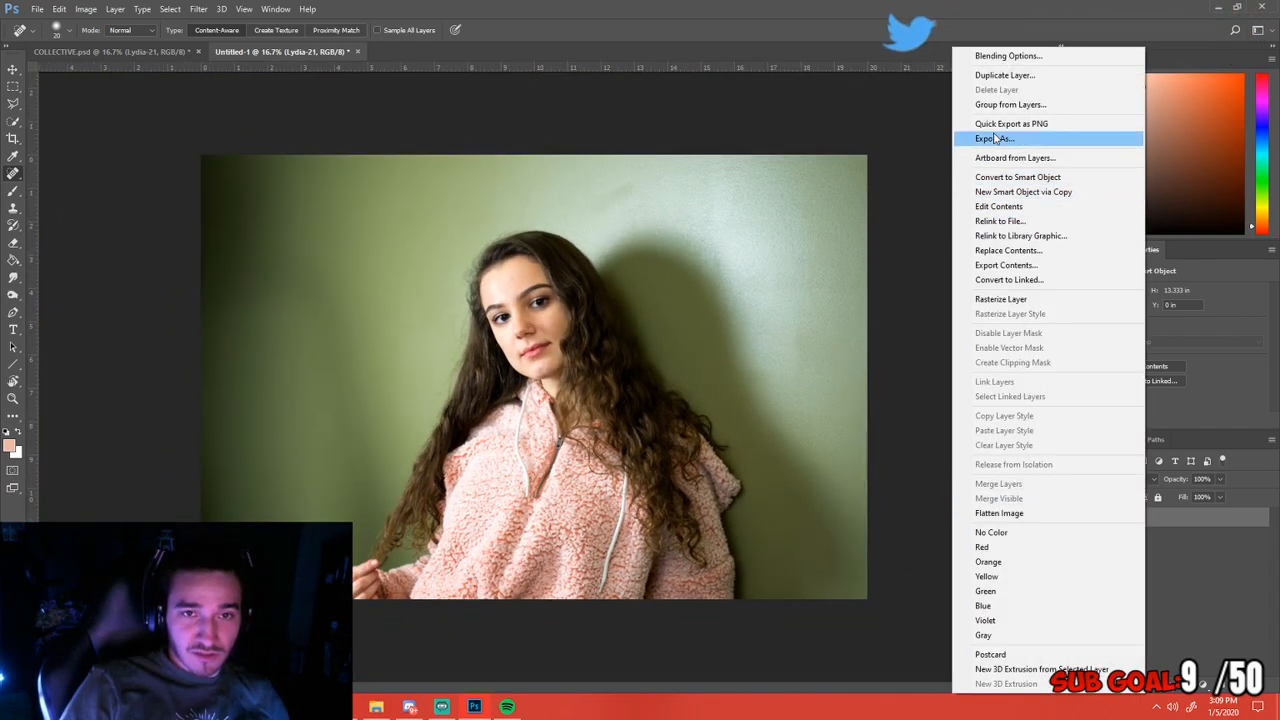
pyautogui.click(1004, 76)
pyautogui.press('Return')
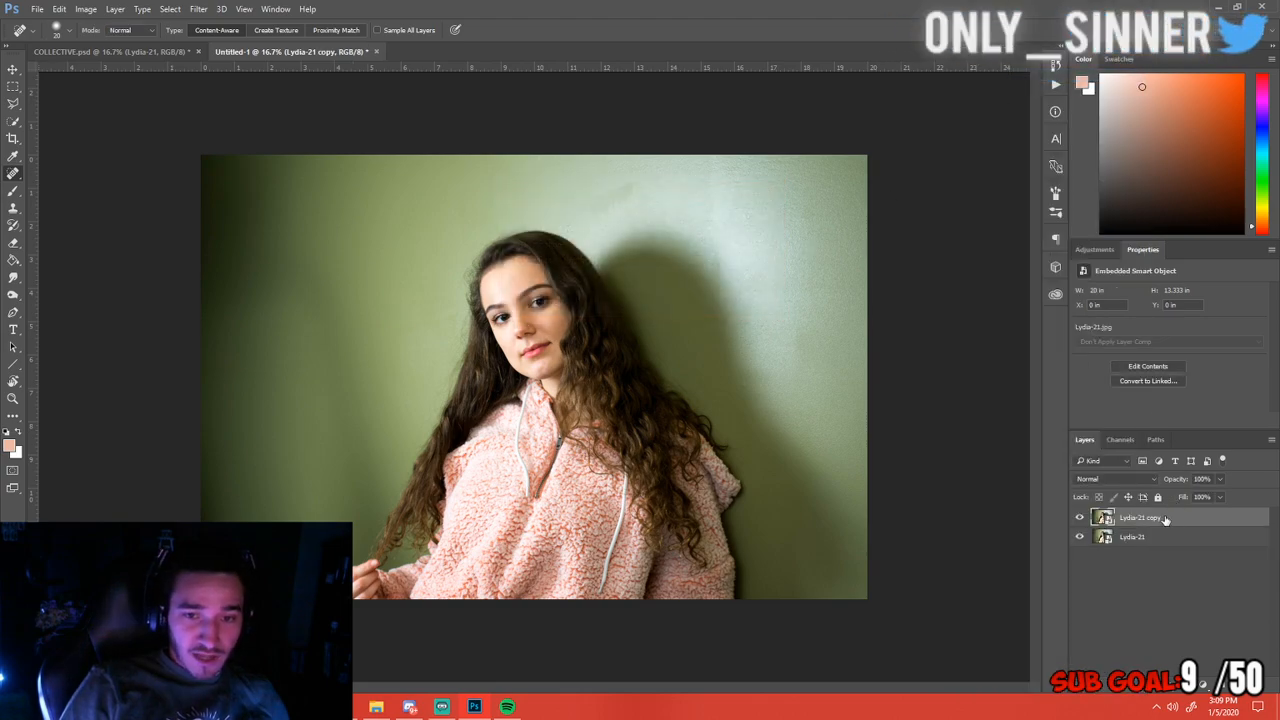
pyautogui.rightClick(1164, 517)
pyautogui.click(1039, 76)
pyautogui.press('Return')
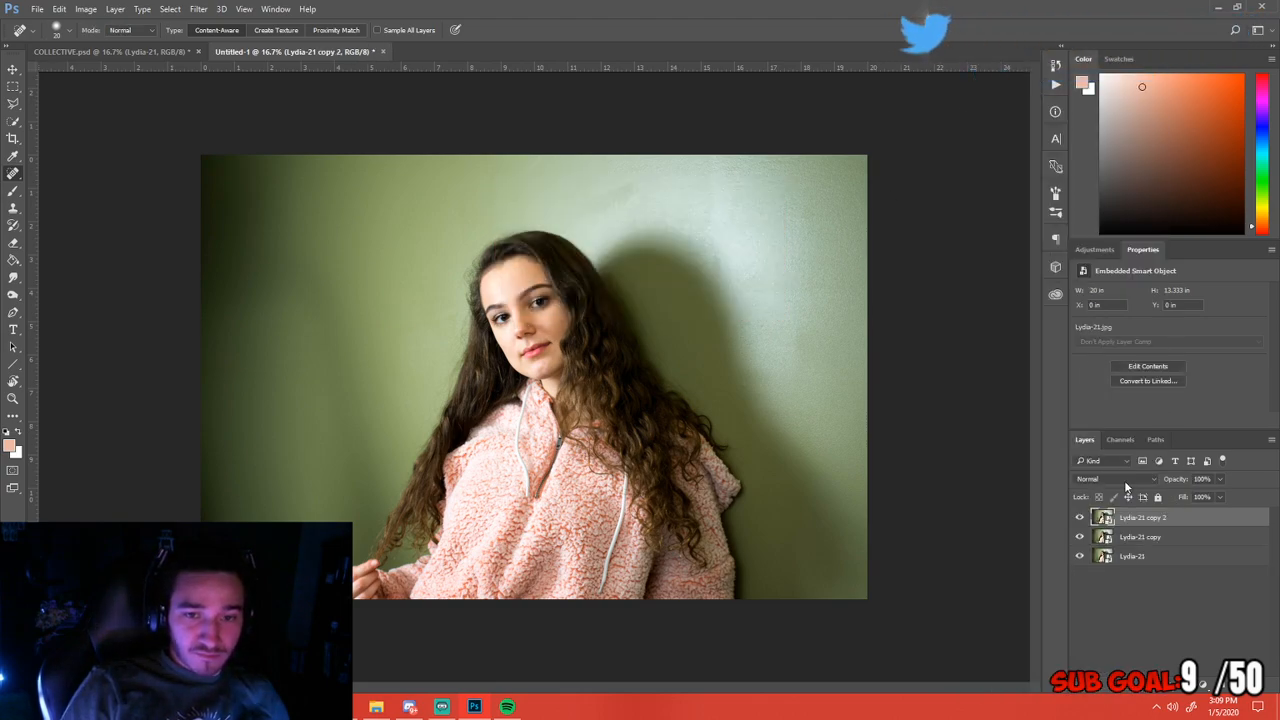
# Rename the uppermost portrait copy to HF
pyautogui.rightClick(1147, 517)
pyautogui.click(1160, 520)
pyautogui.doubleClick(1145, 517)
pyautogui.click(1180, 520)
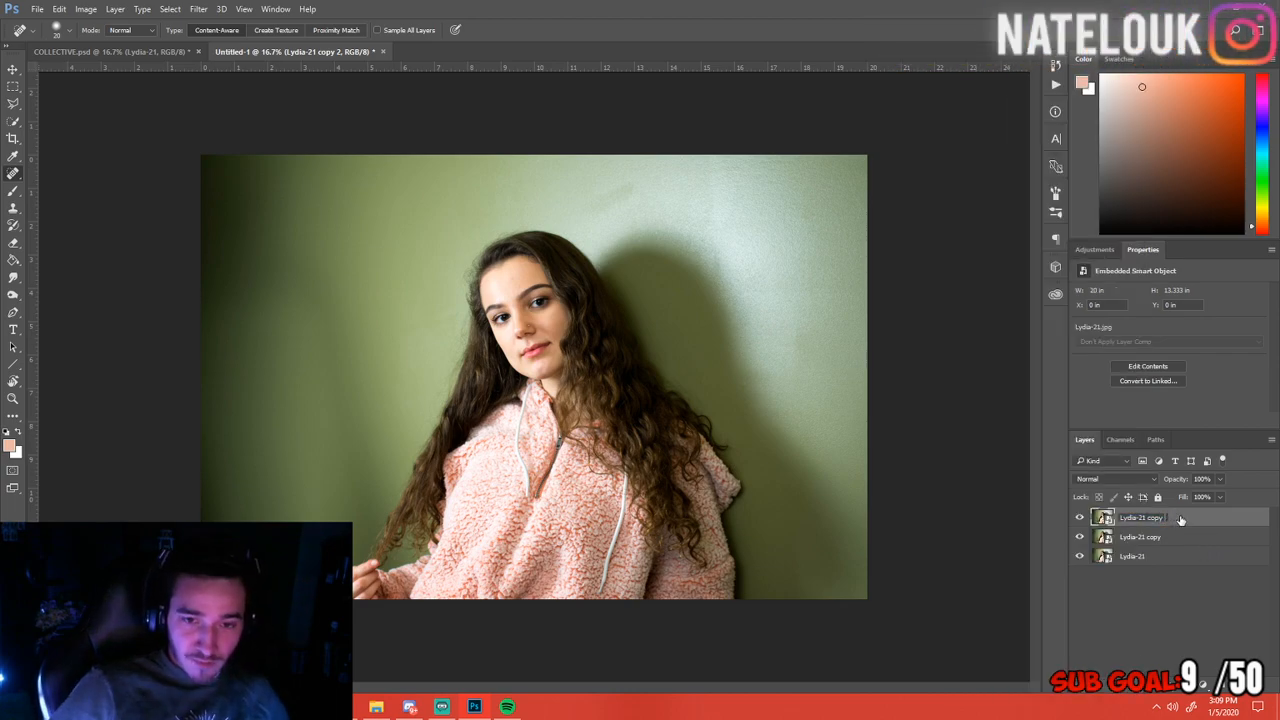
pyautogui.press('BackSpace')
pyautogui.press('BackSpace')
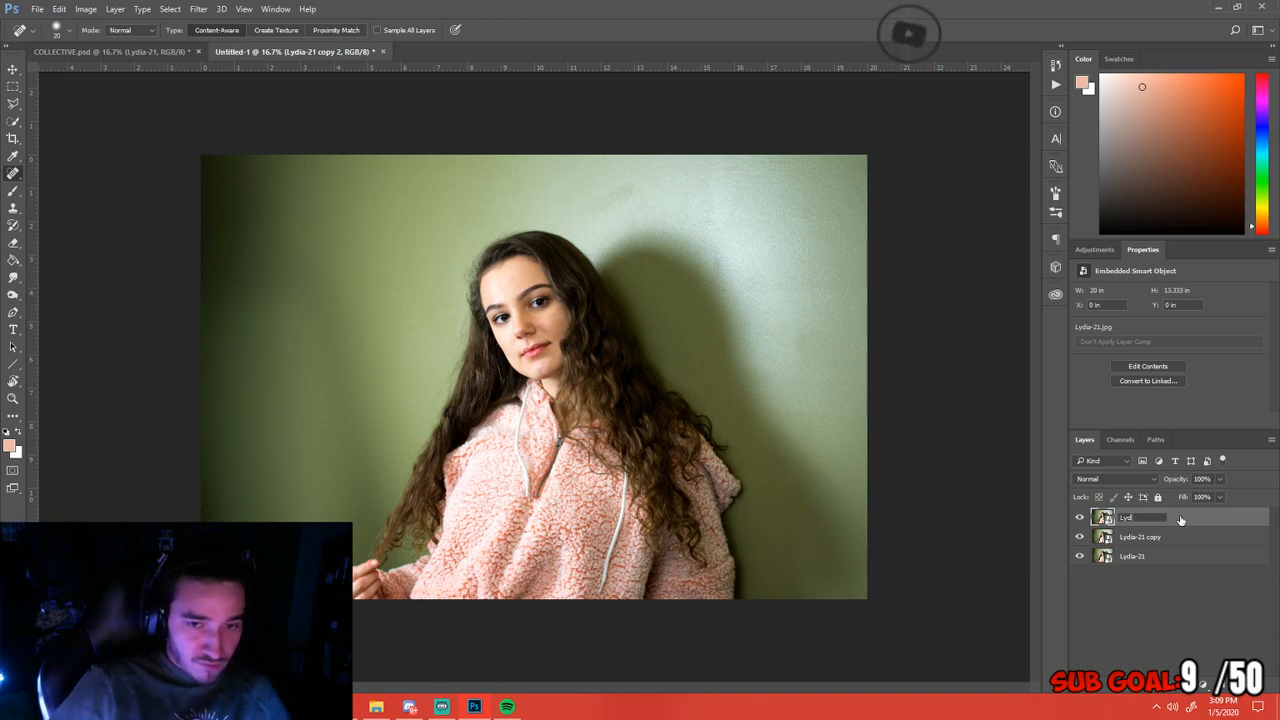
pyautogui.press('BackSpace')
pyautogui.press('BackSpace')
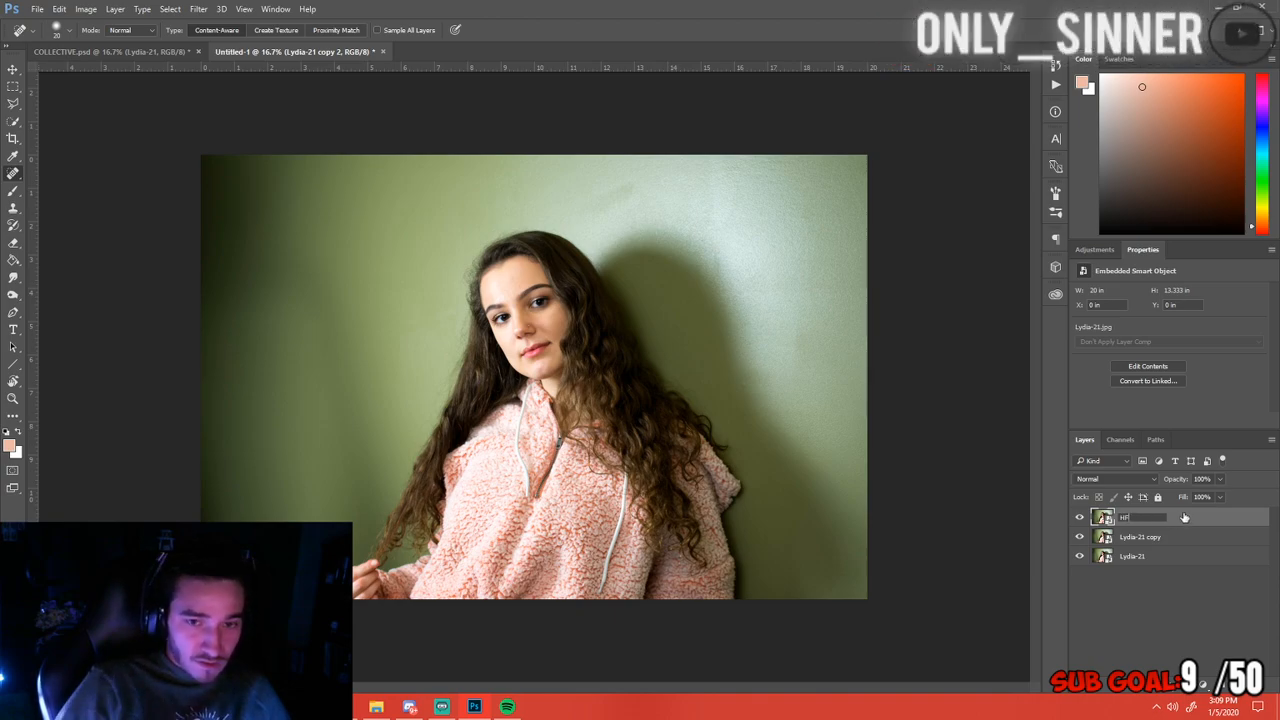
pyautogui.click(1148, 610)
# Rename the middle portrait copy to LF
pyautogui.click(1140, 537)
pyautogui.rightClick(1132, 537)
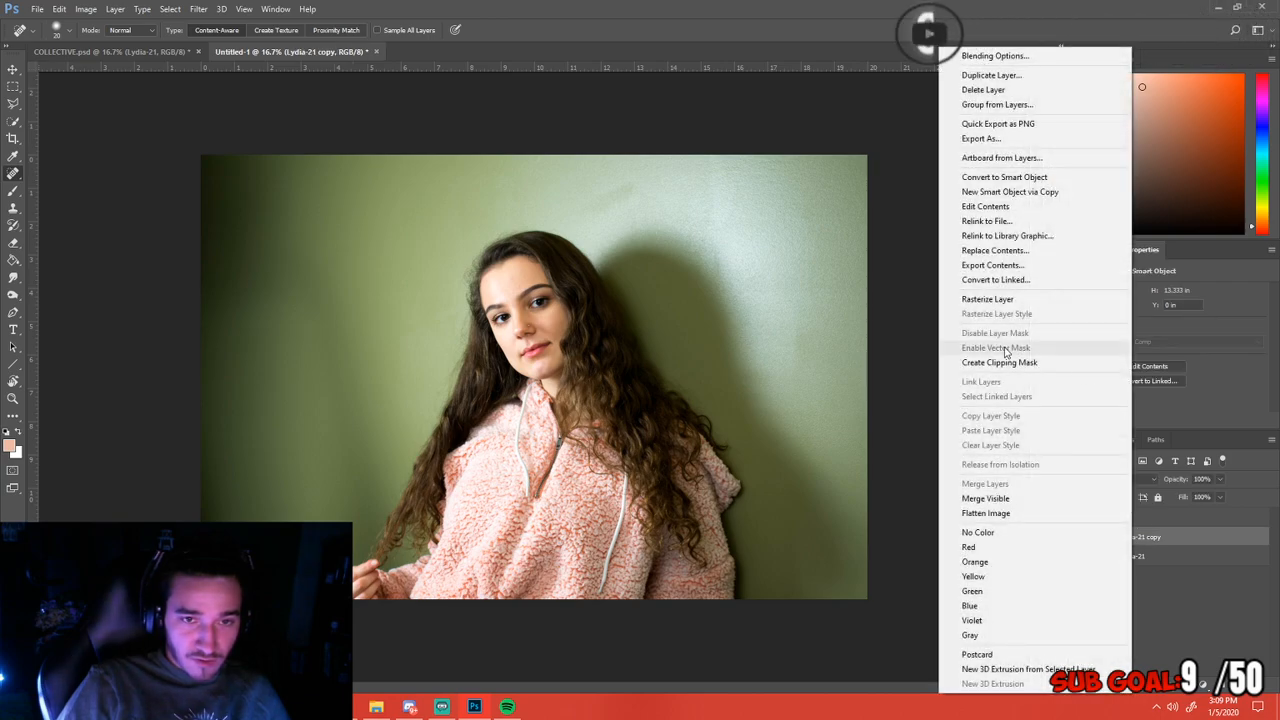
pyautogui.click(1144, 541)
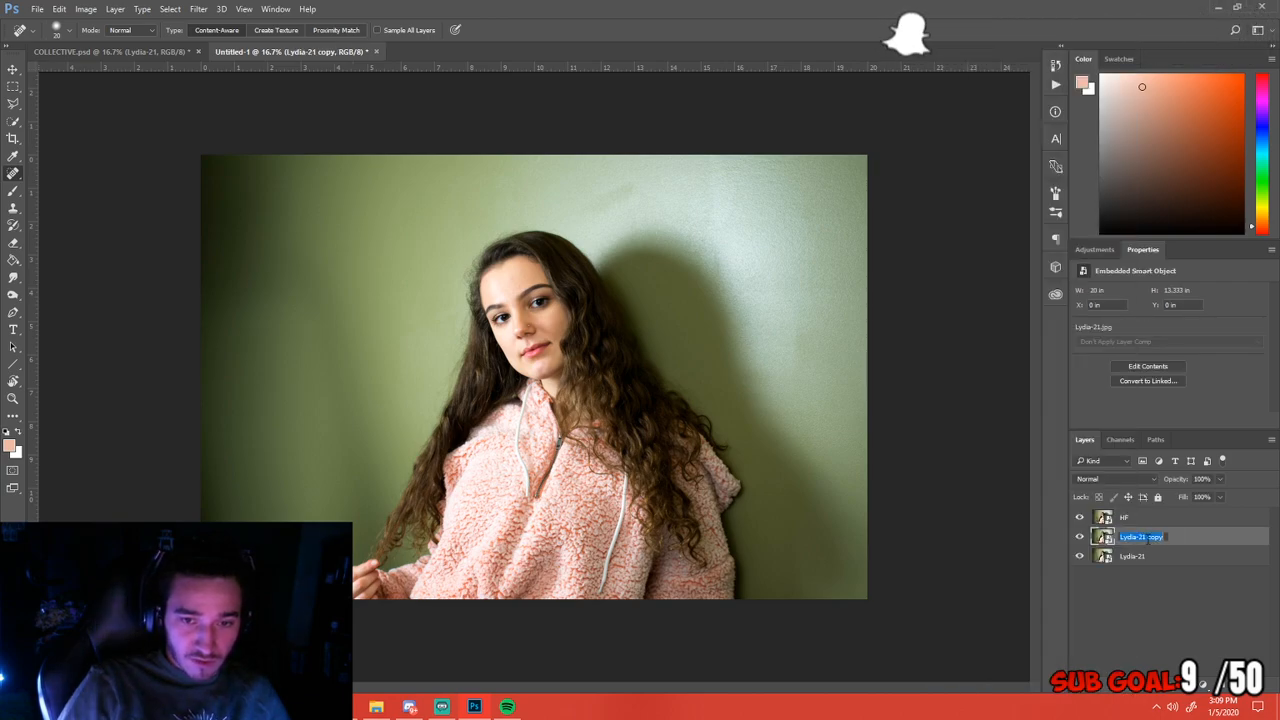
pyautogui.write('LF')
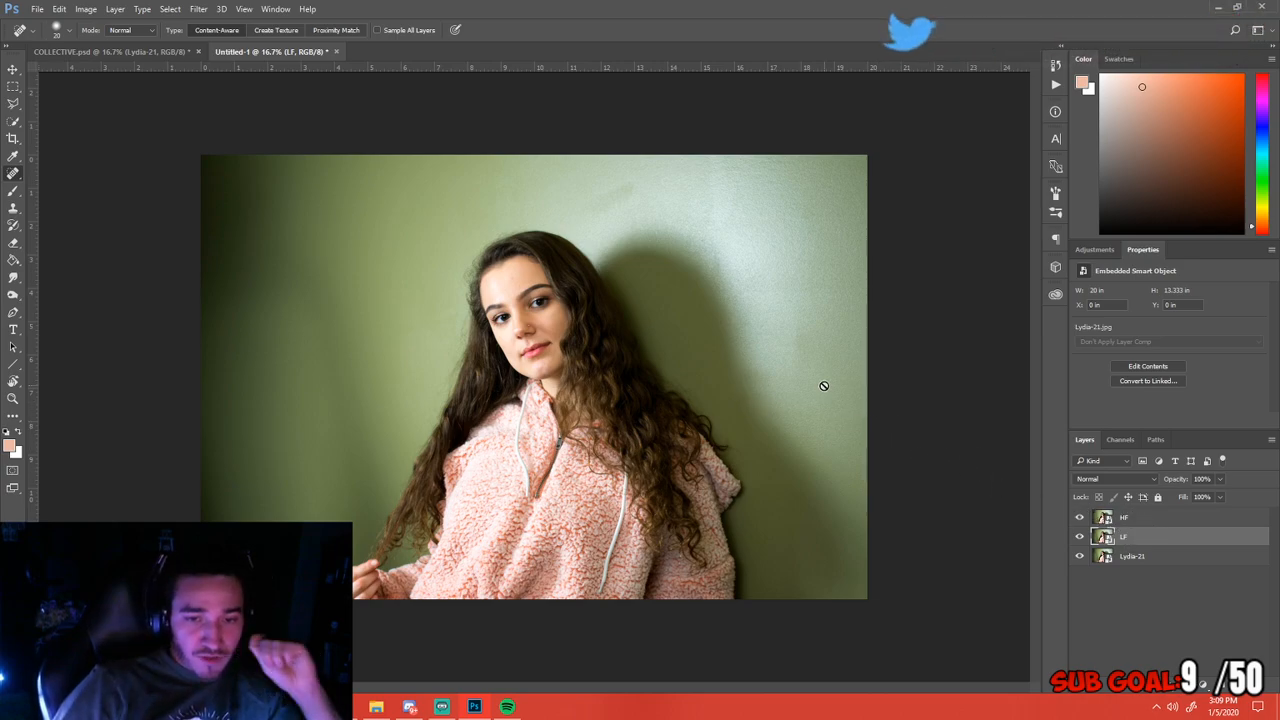
# Select the HF layer and open the High Pass filter for it
pyautogui.hotkey('alt', ']')
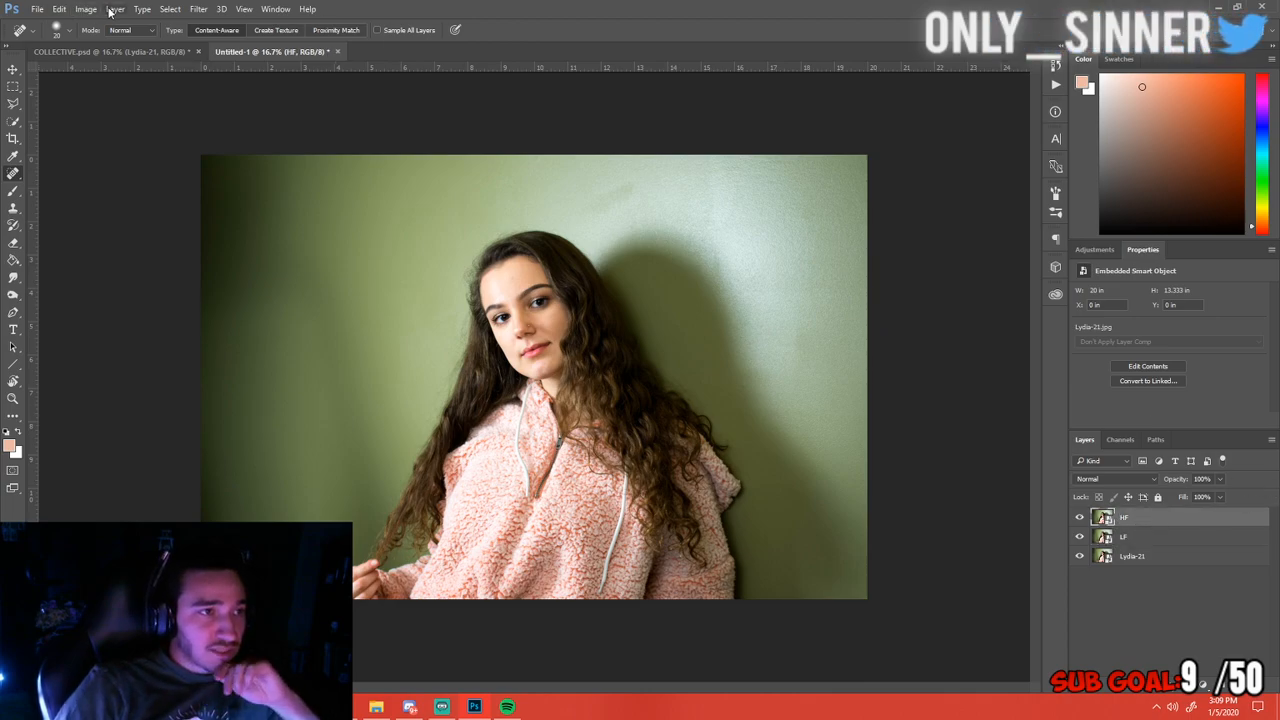
pyautogui.click(198, 9)
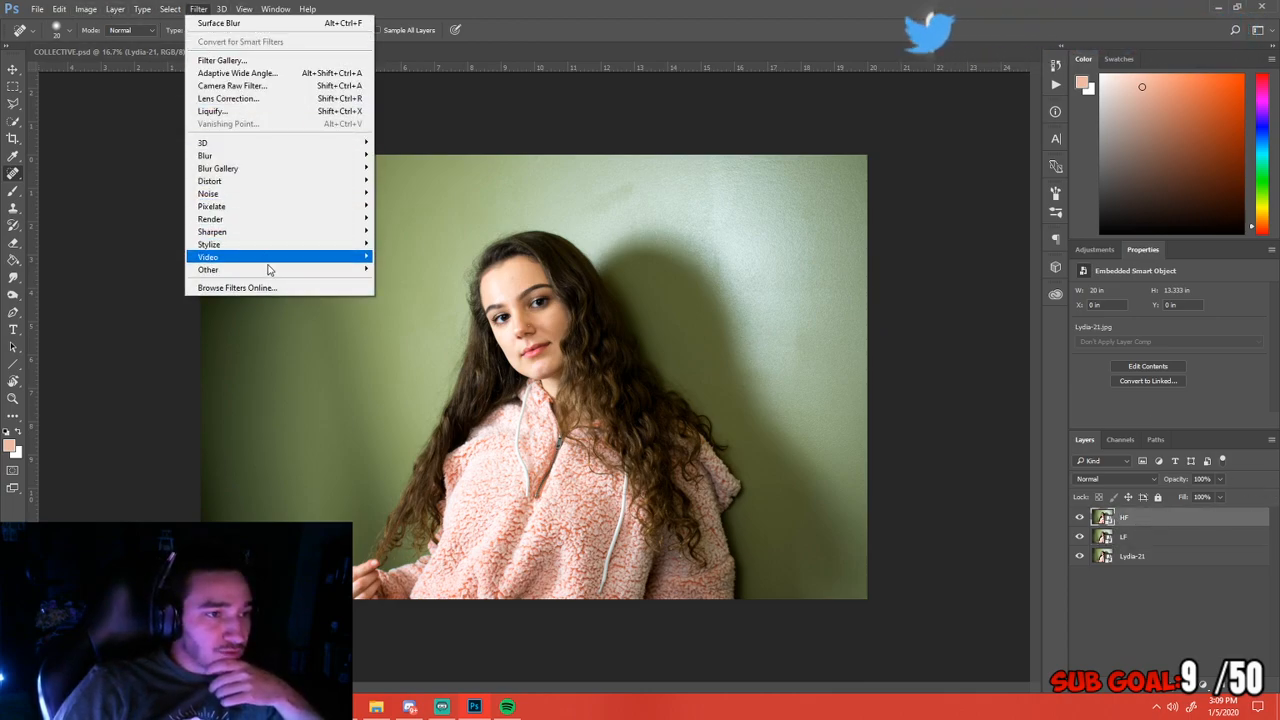
pyautogui.moveTo(270, 272)
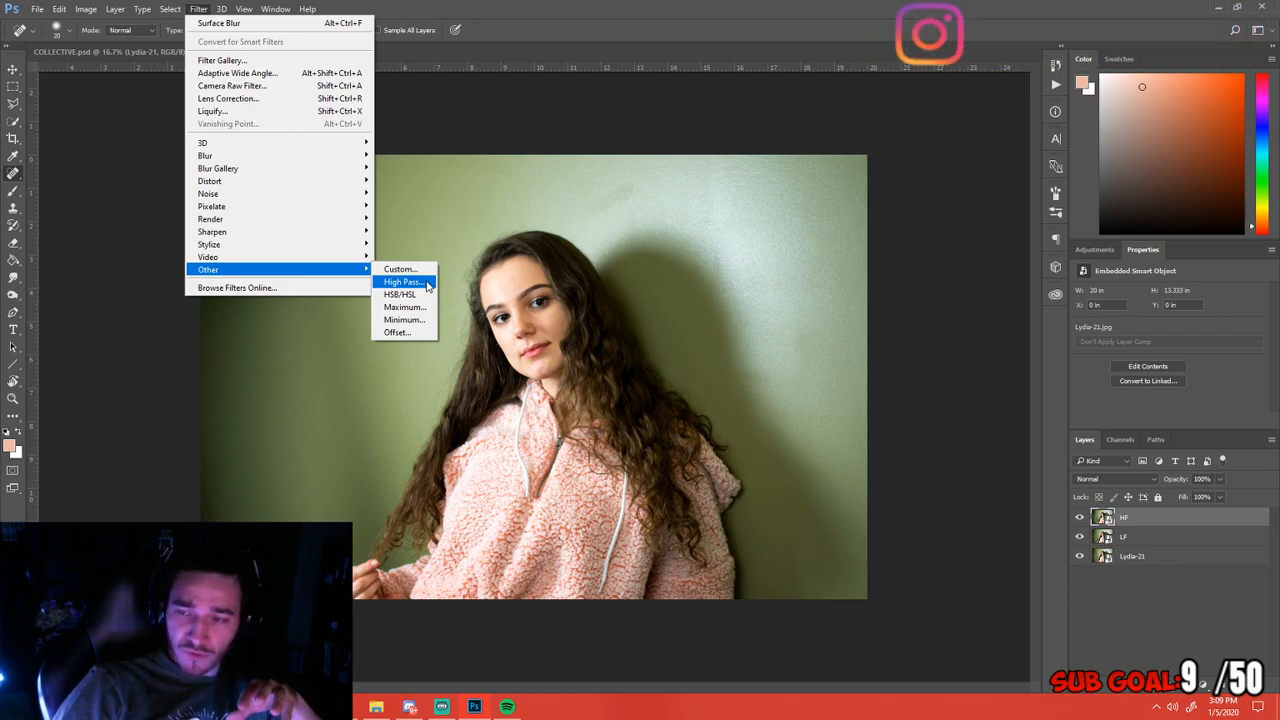
pyautogui.moveTo(68, 11)
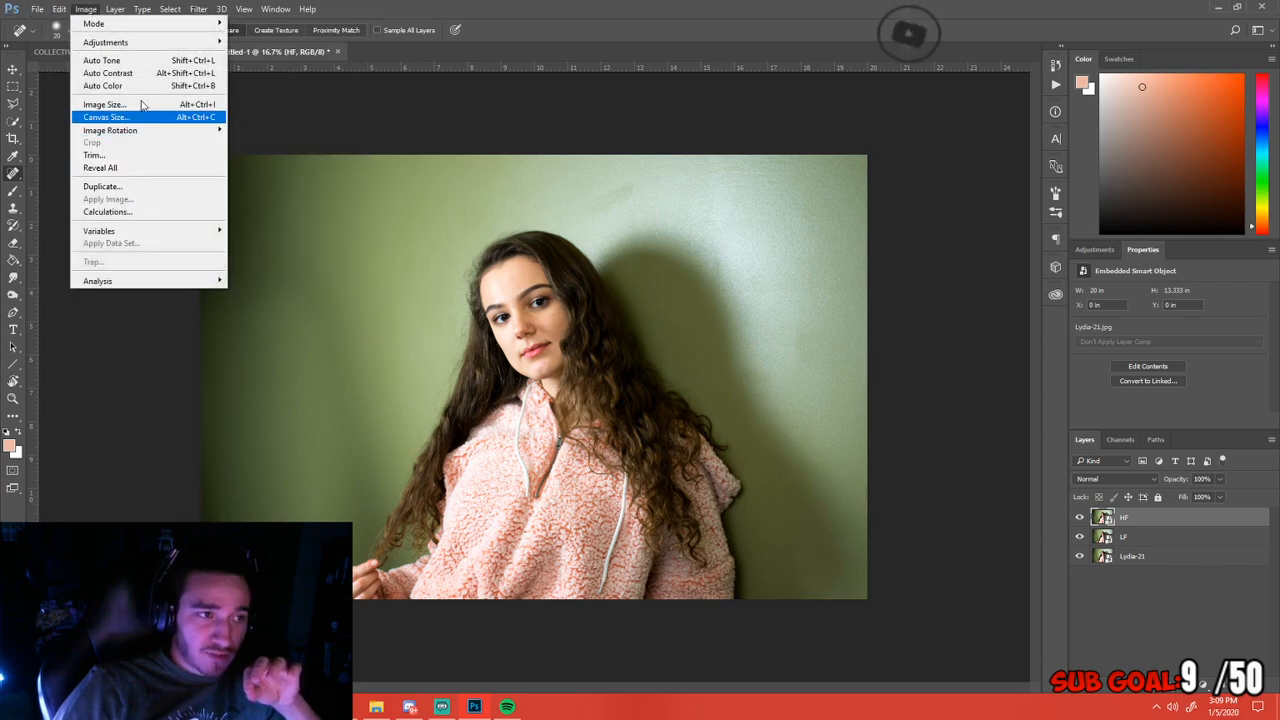
pyautogui.click(199, 9)
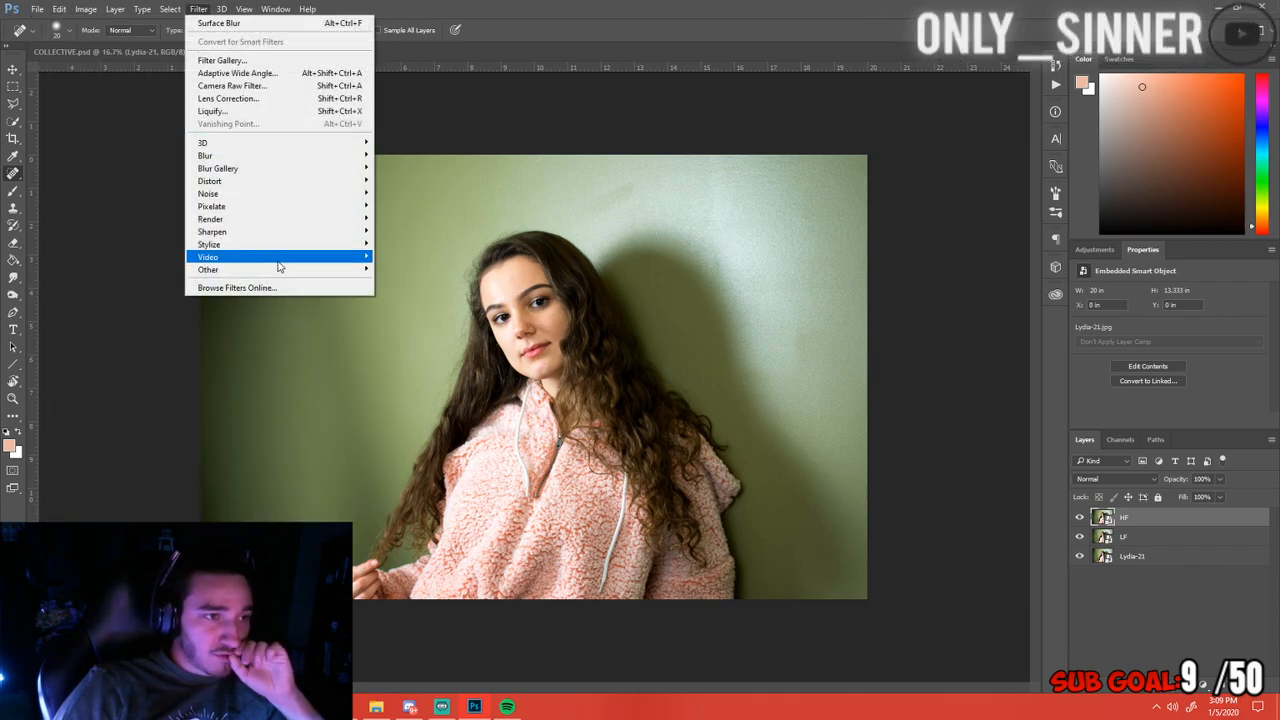
pyautogui.moveTo(360, 269)
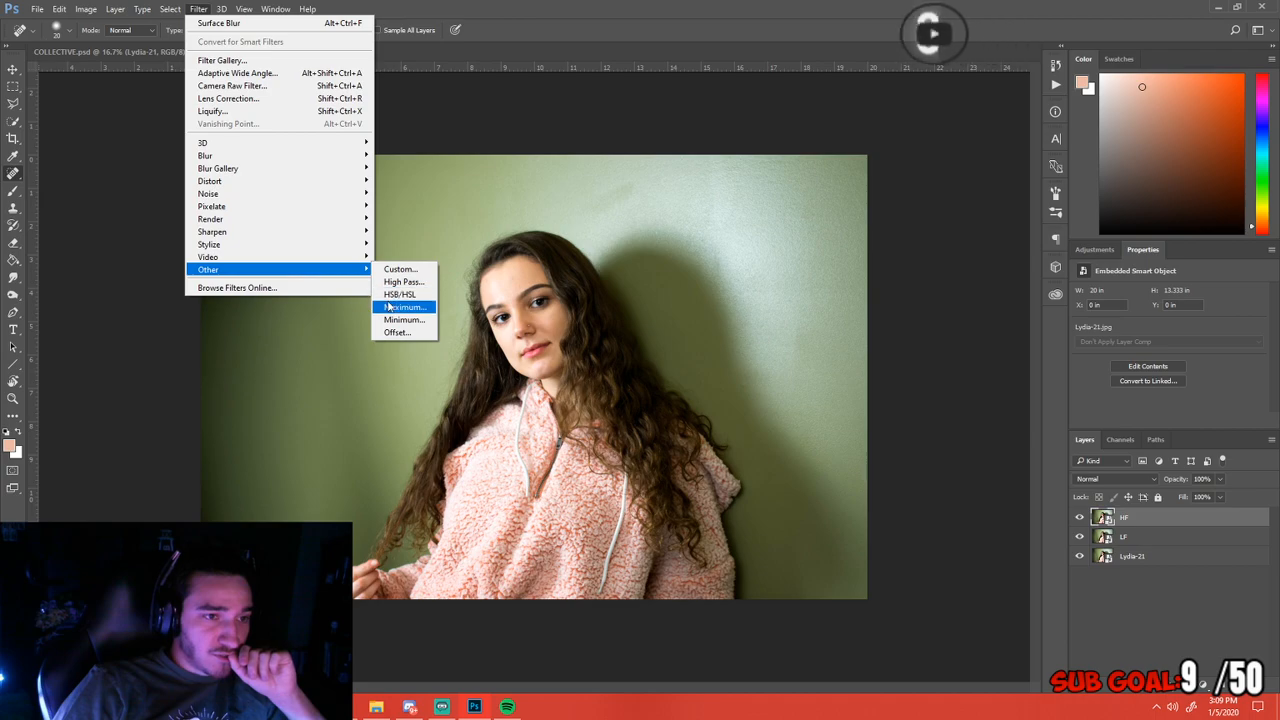
pyautogui.click(404, 283)
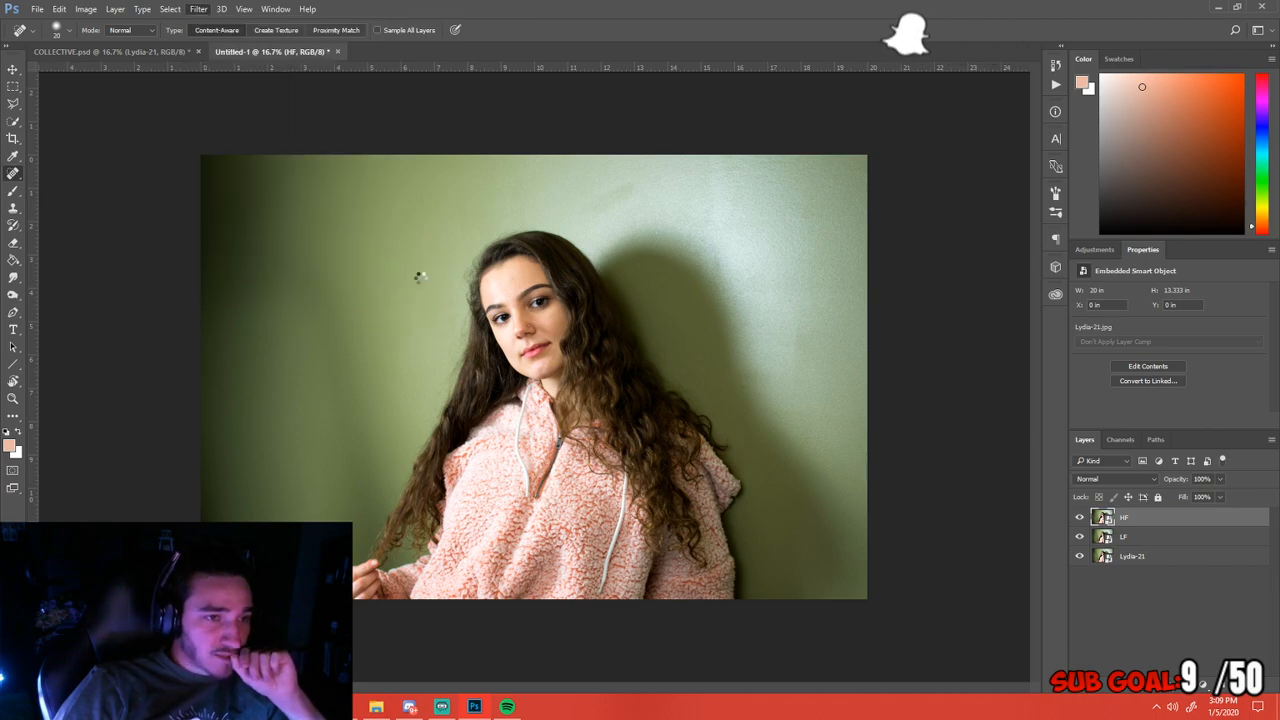
# Check the skin detail in the High Pass preview and apply the filter with a radius of 3.1 pixels
pyautogui.moveTo(466, 472); pyautogui.dragTo(484, 537)
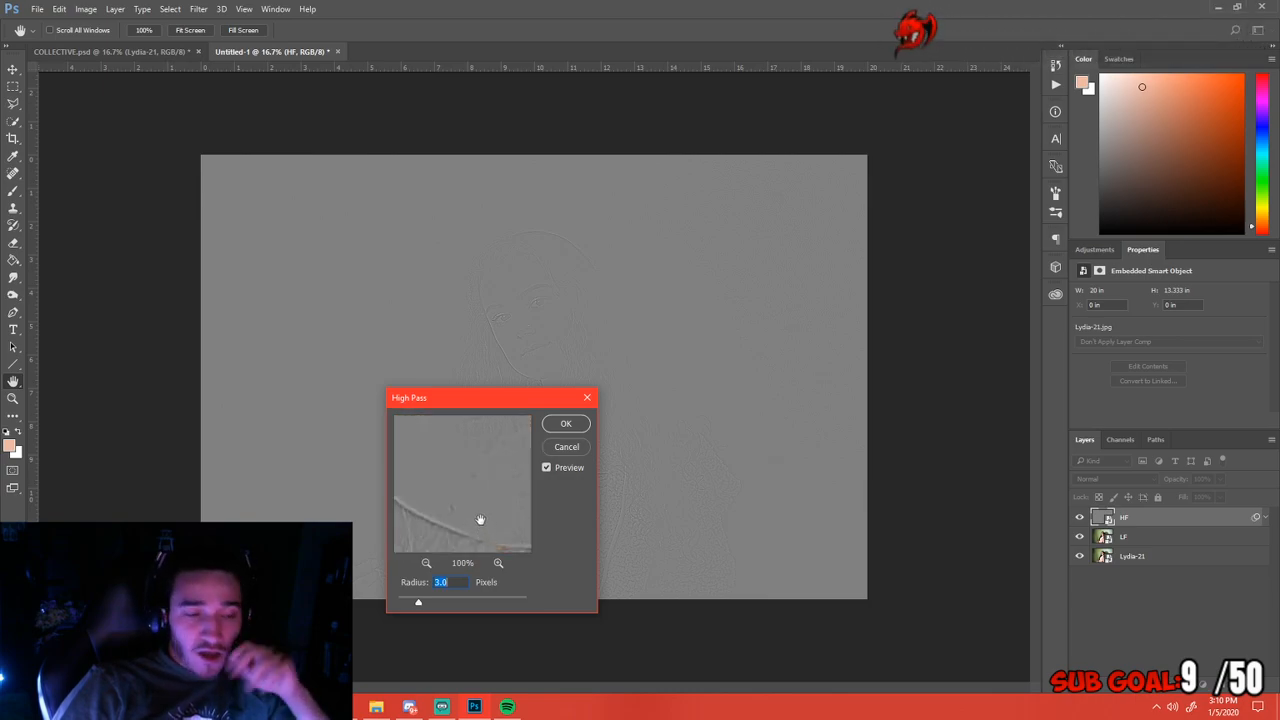
pyautogui.moveTo(463, 466)
pyautogui.mouseDown()
pyautogui.moveTo(480, 494)
pyautogui.moveTo(457, 489)
pyautogui.moveTo(459, 474)
pyautogui.moveTo(466, 520)
pyautogui.moveTo(474, 465)
pyautogui.moveTo(477, 506)
pyautogui.moveTo(459, 502)
pyautogui.moveTo(451, 466)
pyautogui.moveTo(466, 491)
pyautogui.mouseUp()
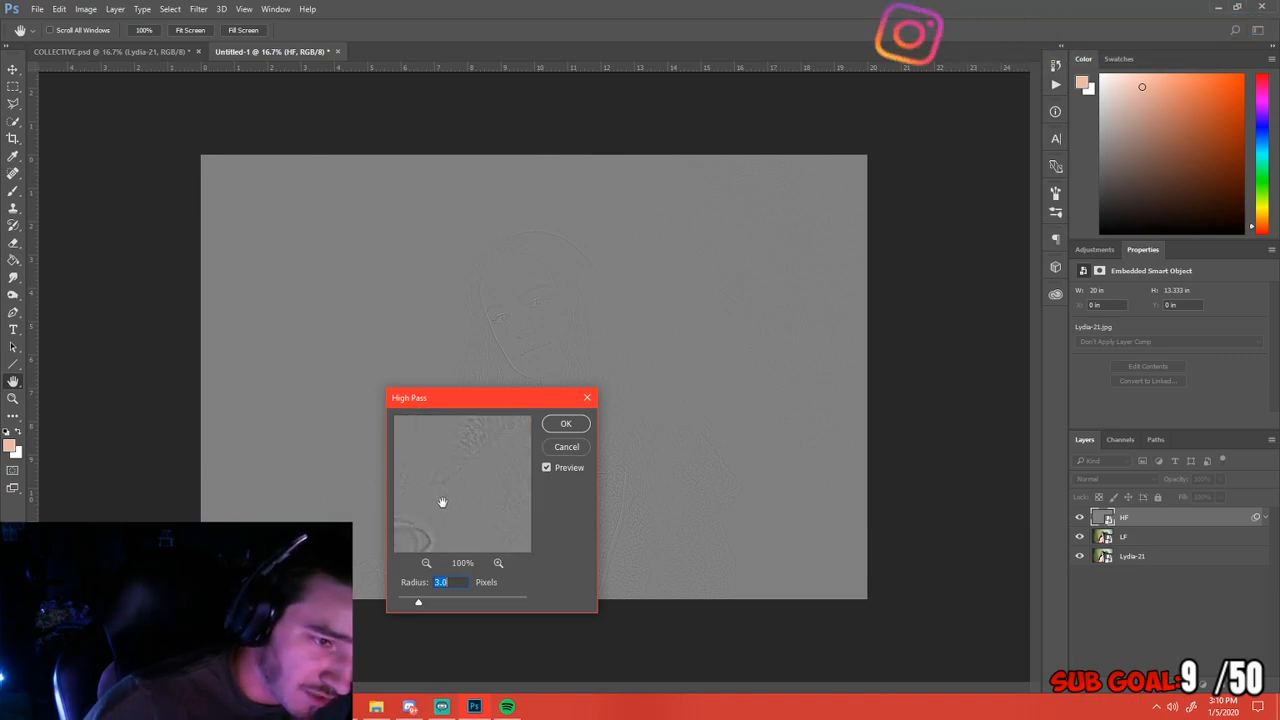
pyautogui.moveTo(434, 494); pyautogui.dragTo(451, 509)
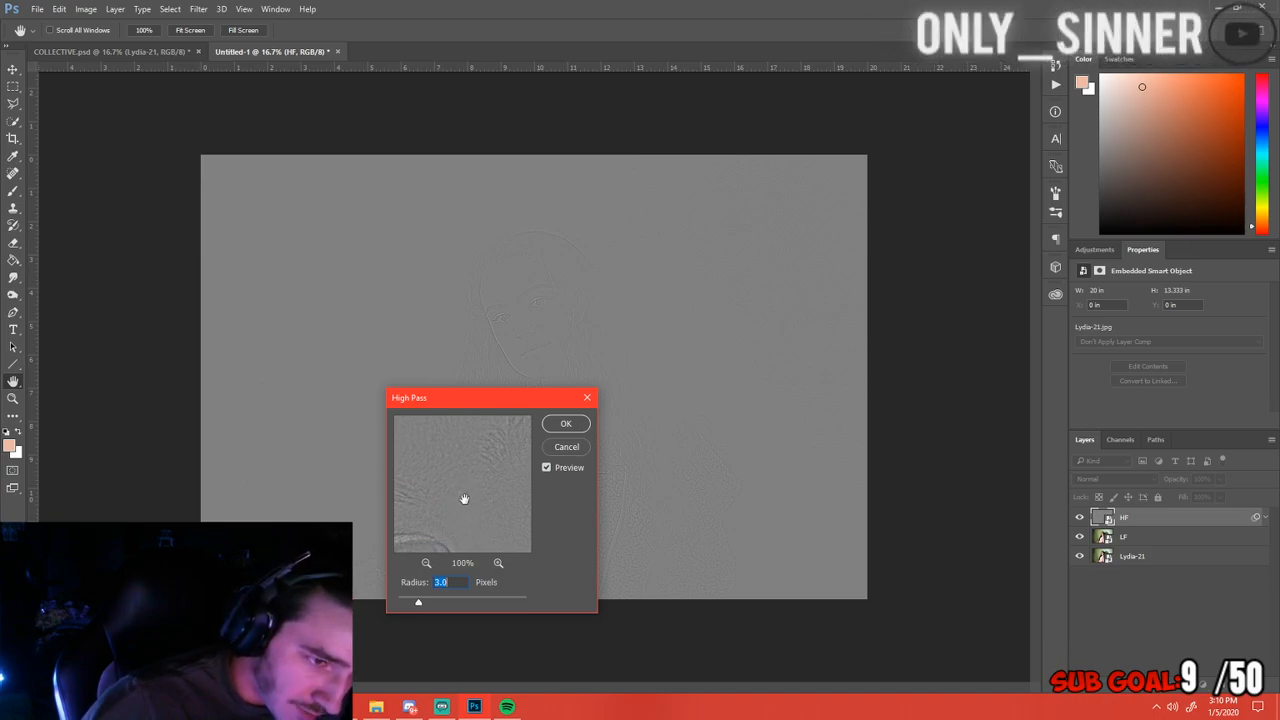
pyautogui.moveTo(447, 480); pyautogui.dragTo(486, 503)
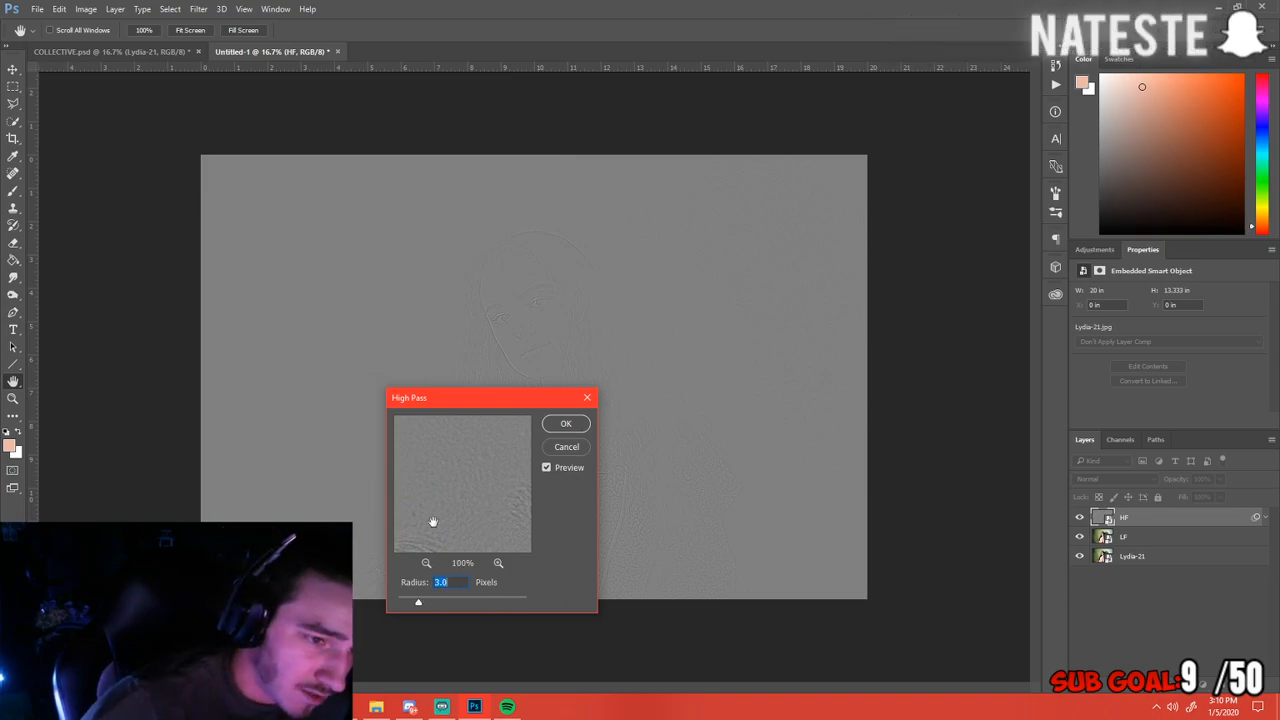
pyautogui.moveTo(440, 517); pyautogui.dragTo(492, 468)
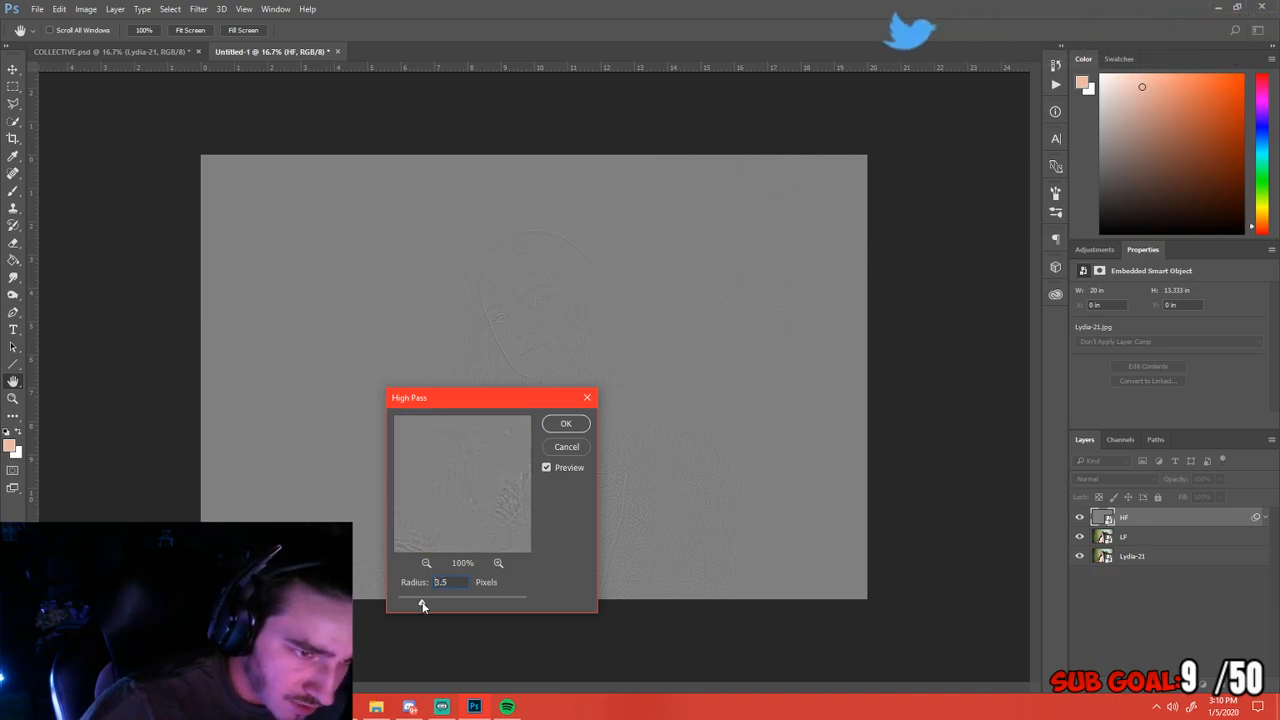
pyautogui.moveTo(422, 605); pyautogui.dragTo(453, 605)
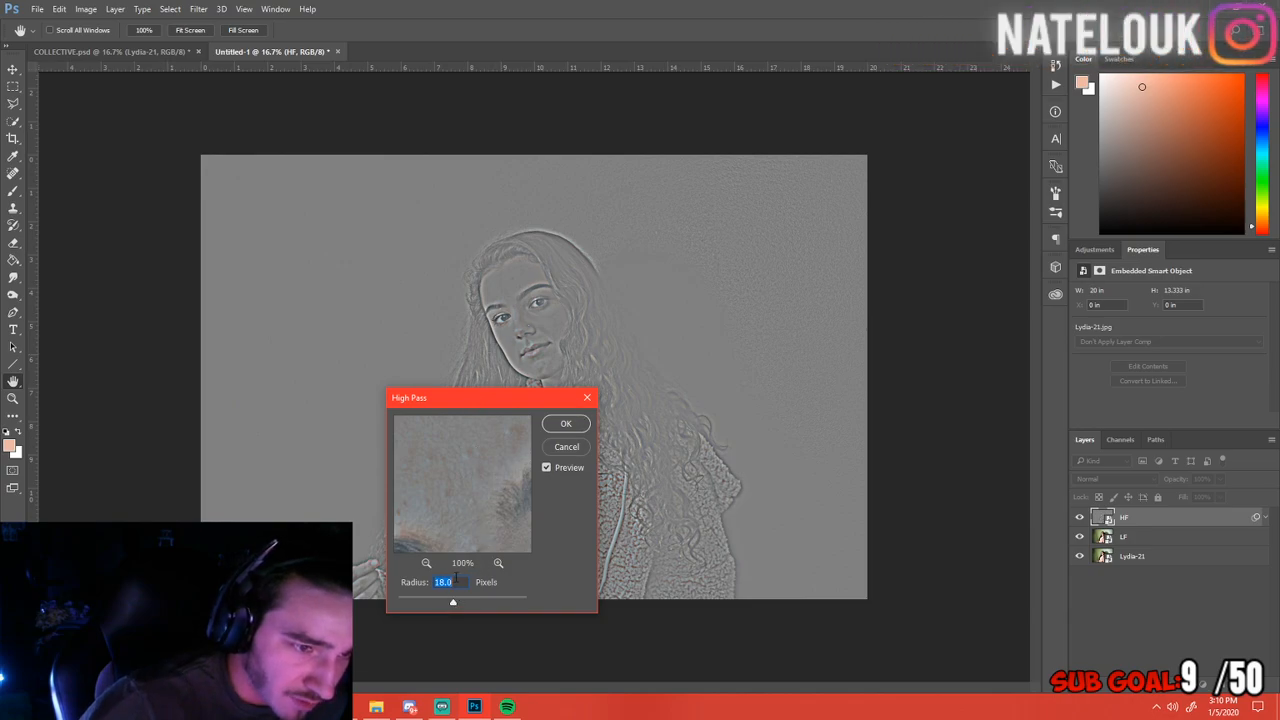
pyautogui.moveTo(440, 601); pyautogui.dragTo(419, 600)
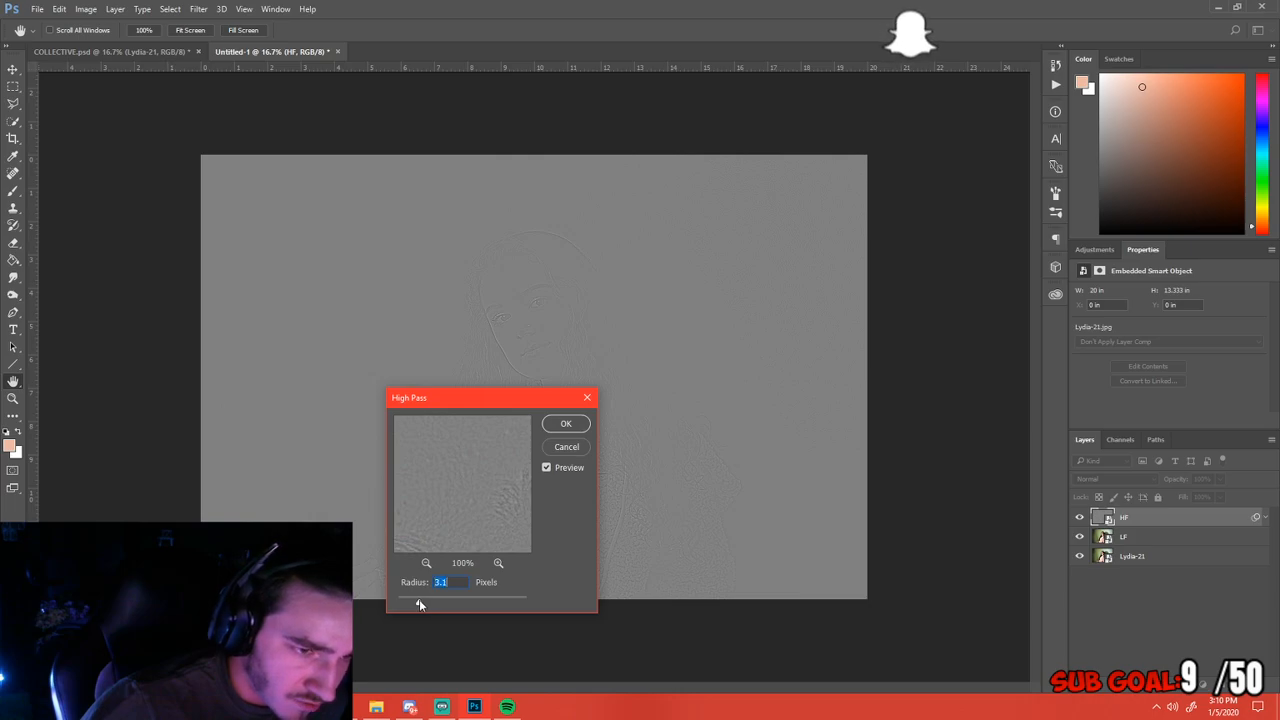
pyautogui.click(576, 423)
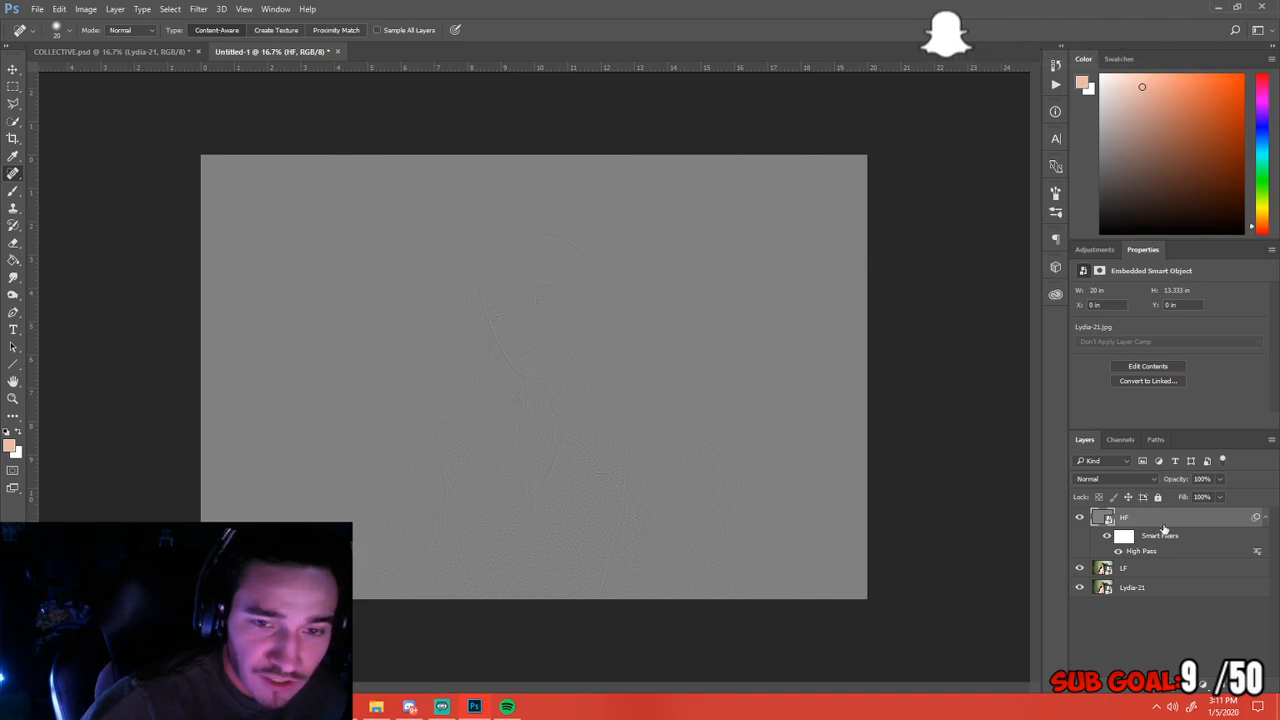
# Lower the HF layer's opacity to 43%
pyautogui.moveTo(1180, 492); pyautogui.dragTo(1180, 492)
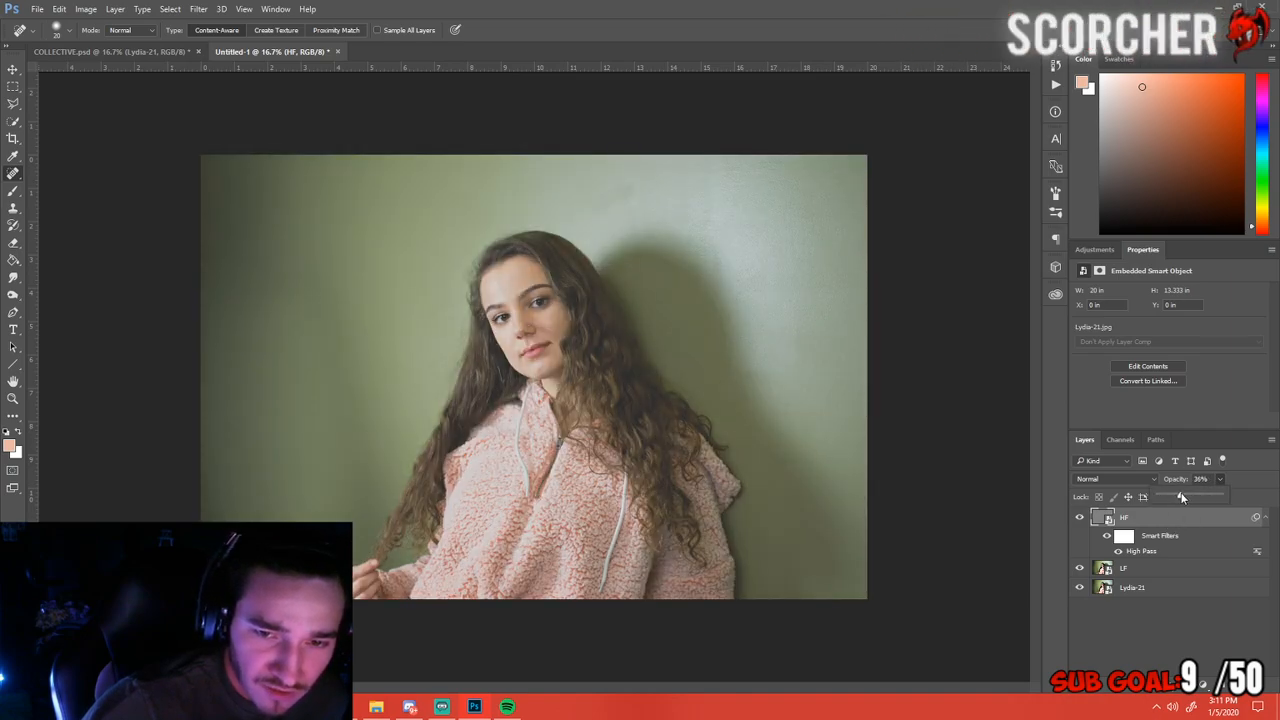
pyautogui.moveTo(1182, 497); pyautogui.dragTo(1185, 497)
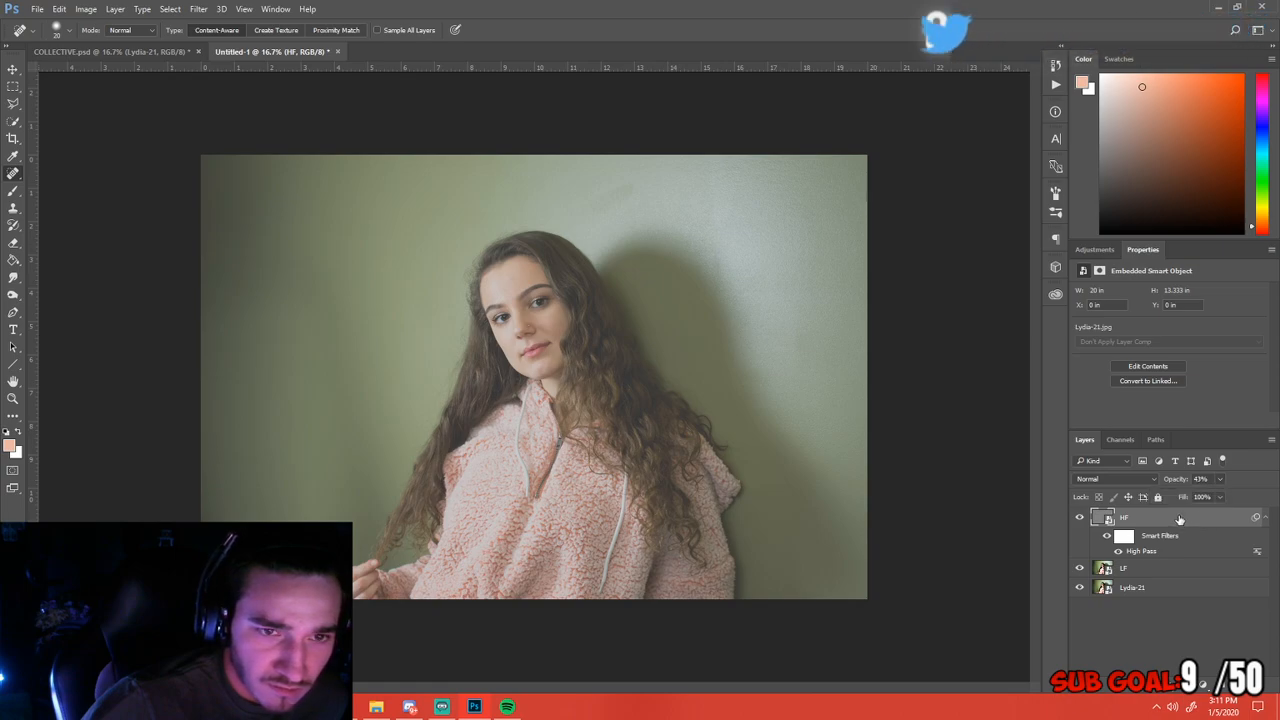
# Preview the image without the HF layer and set that layer's blend mode to Linear Light
pyautogui.click(1079, 518)
pyautogui.click(1079, 518)
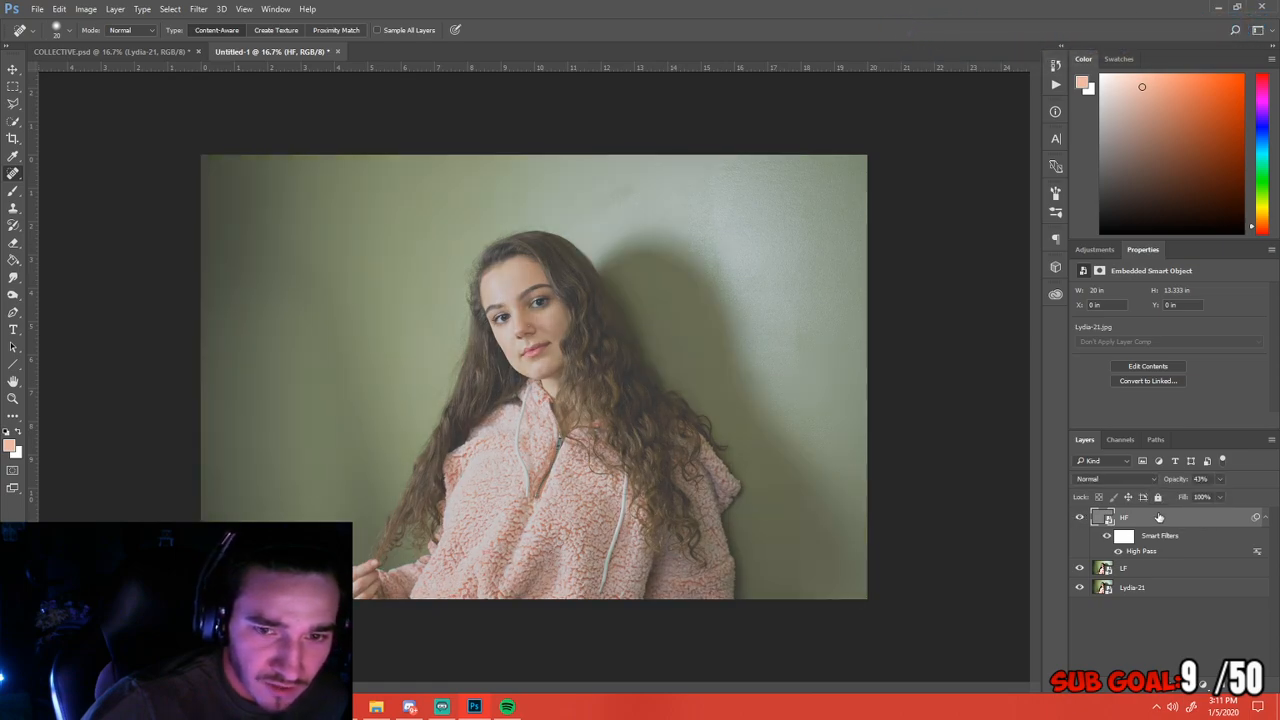
pyautogui.click(1111, 477)
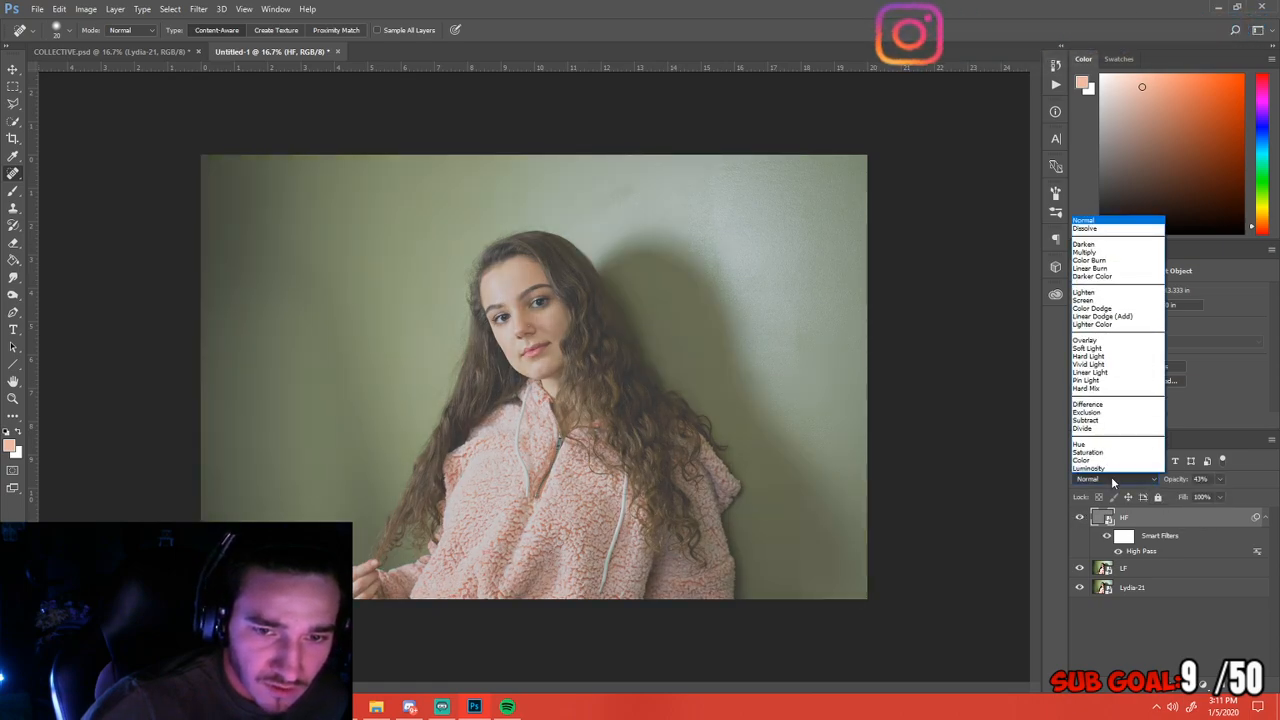
pyautogui.click(1117, 372)
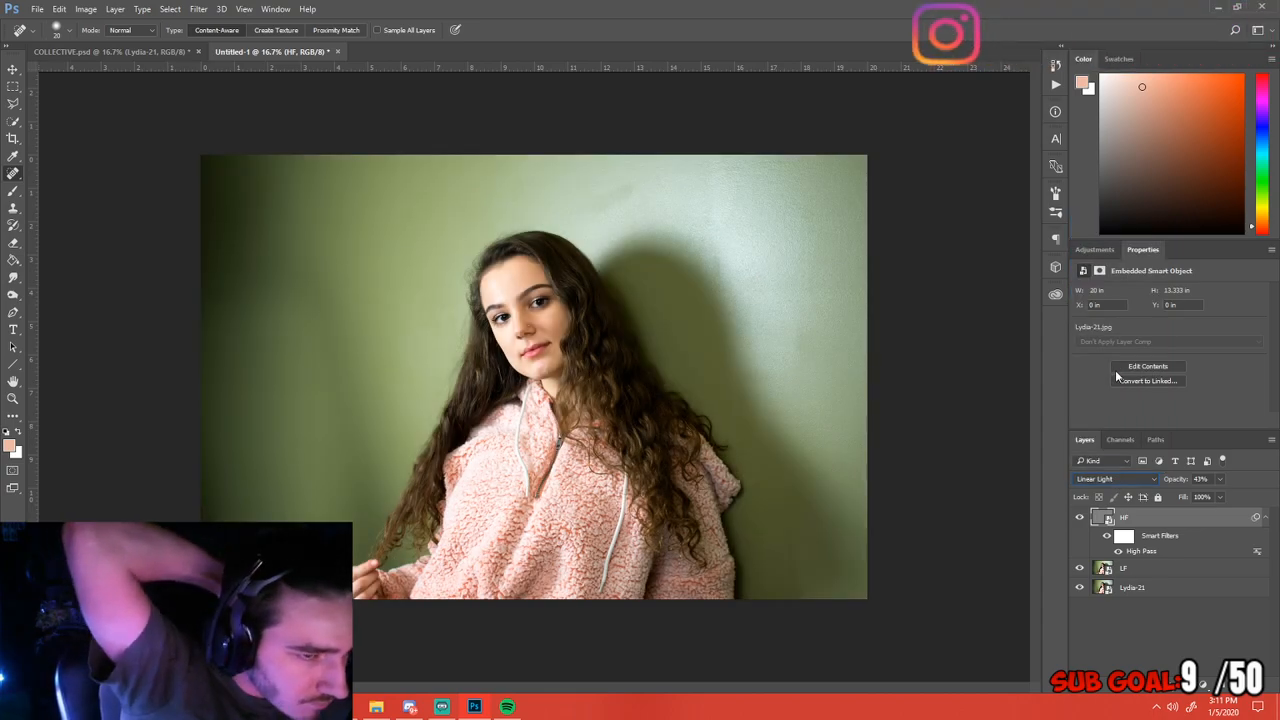
# Compare the portrait with the HF layer hidden and shown, both at full view and close up on the face
pyautogui.click(1078, 519)
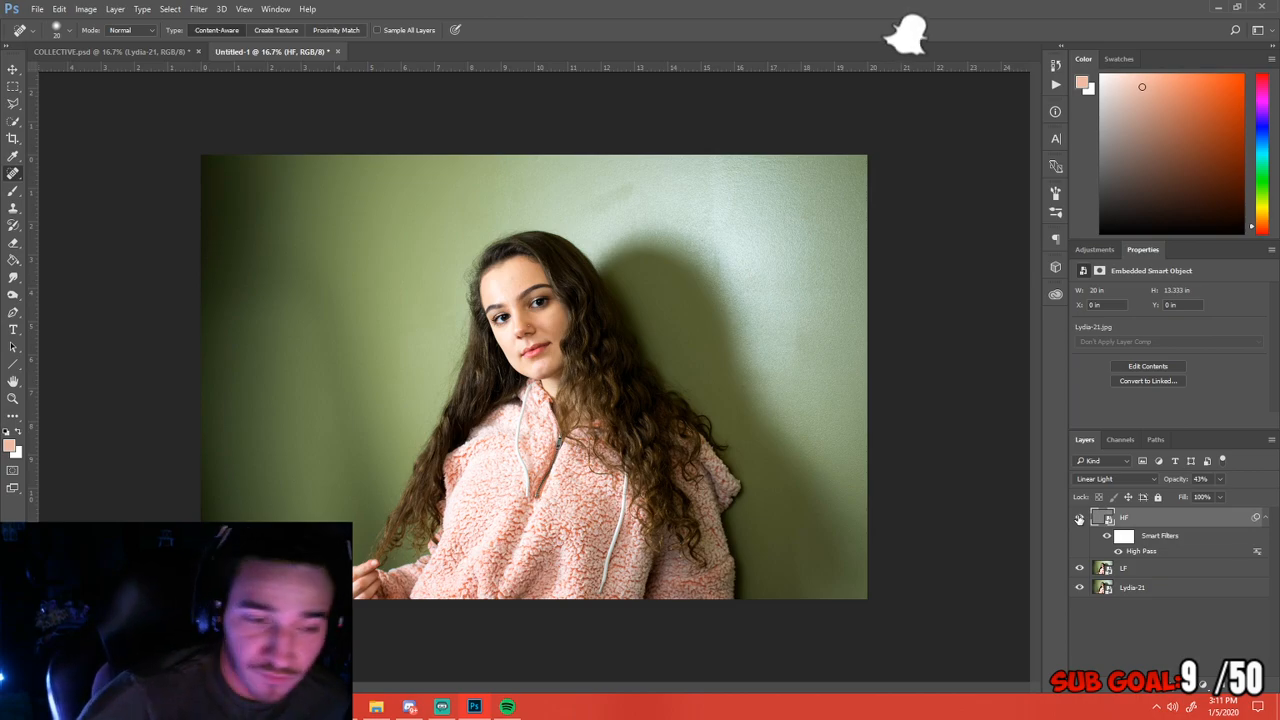
pyautogui.click(1079, 517)
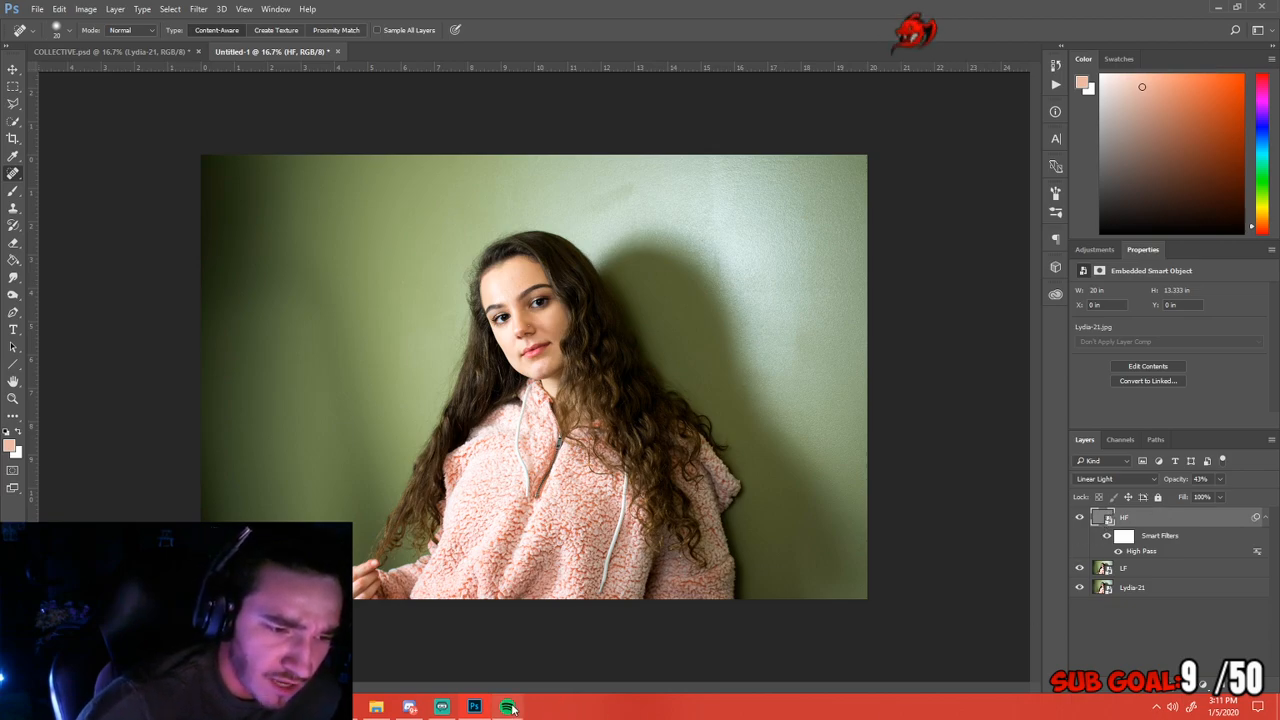
pyautogui.moveTo(510, 708)
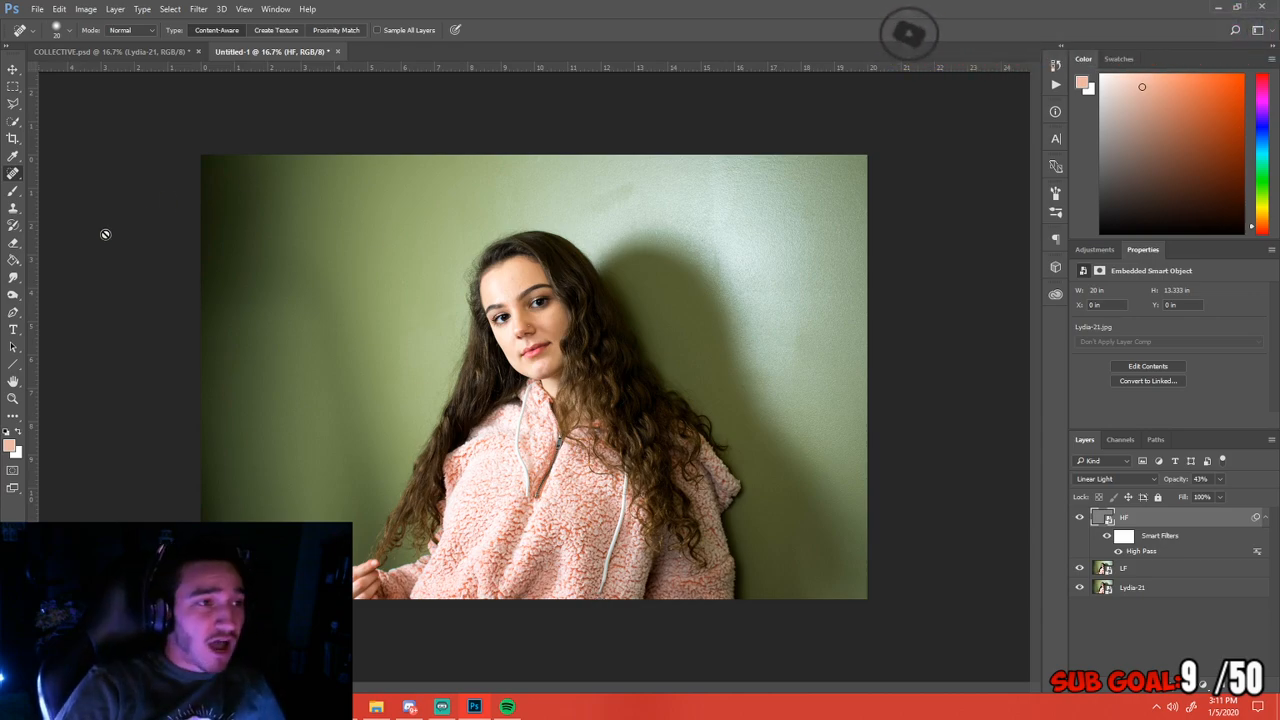
pyautogui.click(13, 398)
pyautogui.moveTo(529, 306); pyautogui.dragTo(573, 293)
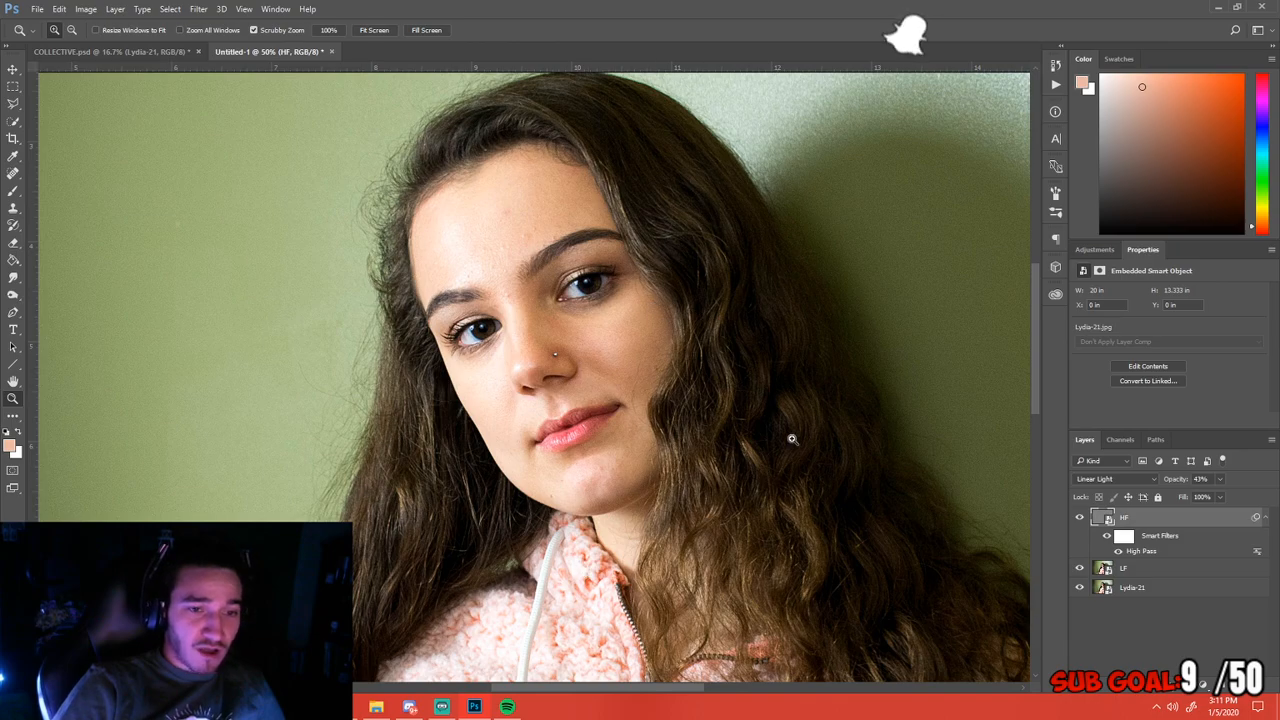
pyautogui.click(1079, 518)
pyautogui.click(1079, 518)
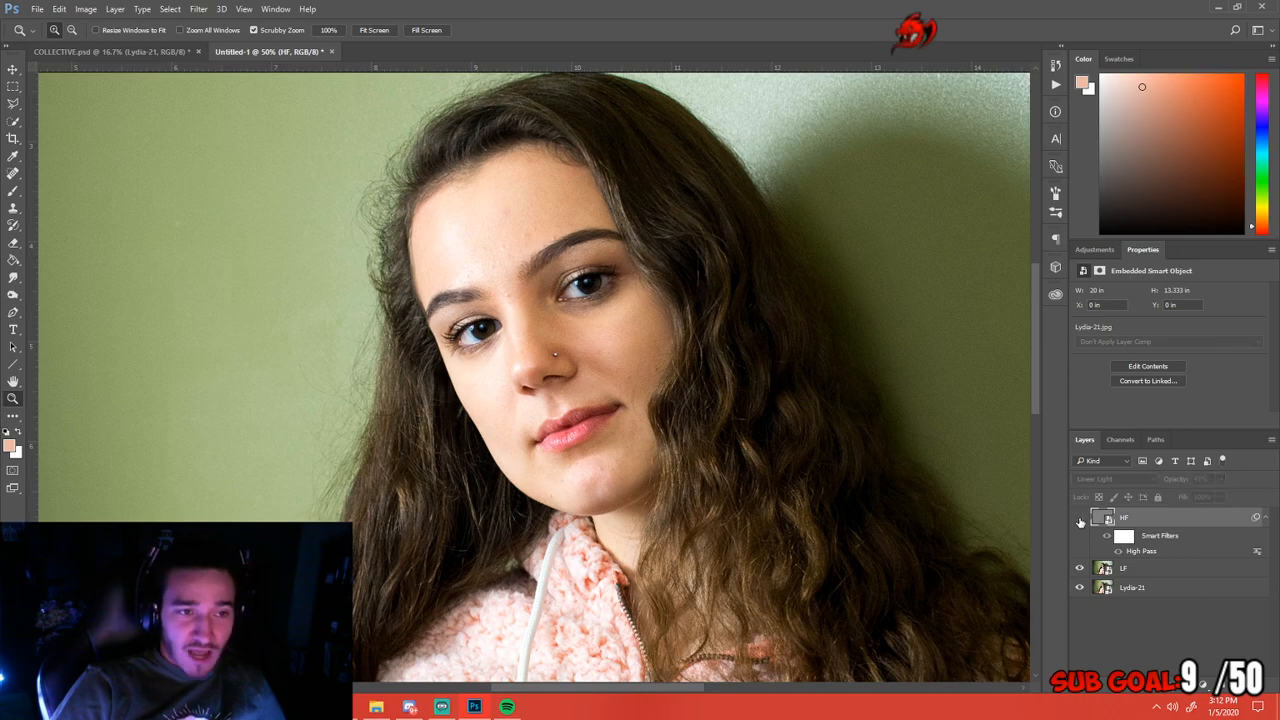
pyautogui.click(1079, 518)
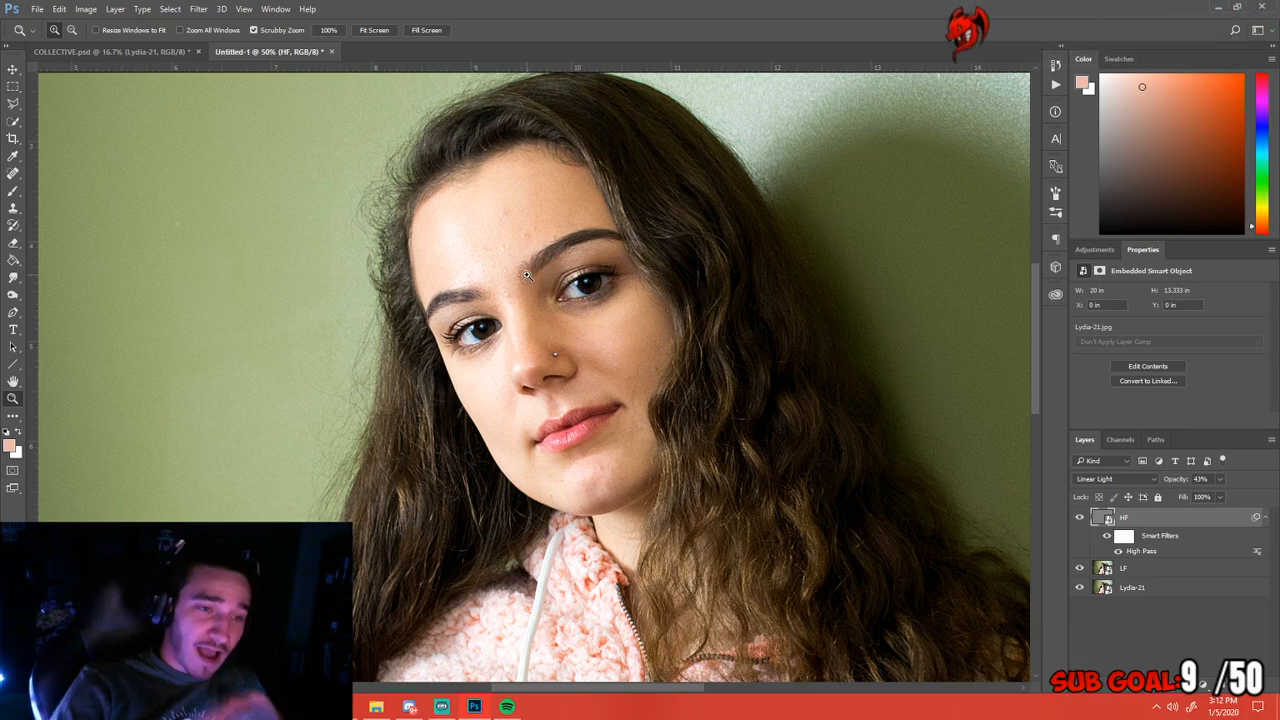
# Try the HF layer at 100% opacity and return it to 43%
pyautogui.click(1219, 480)
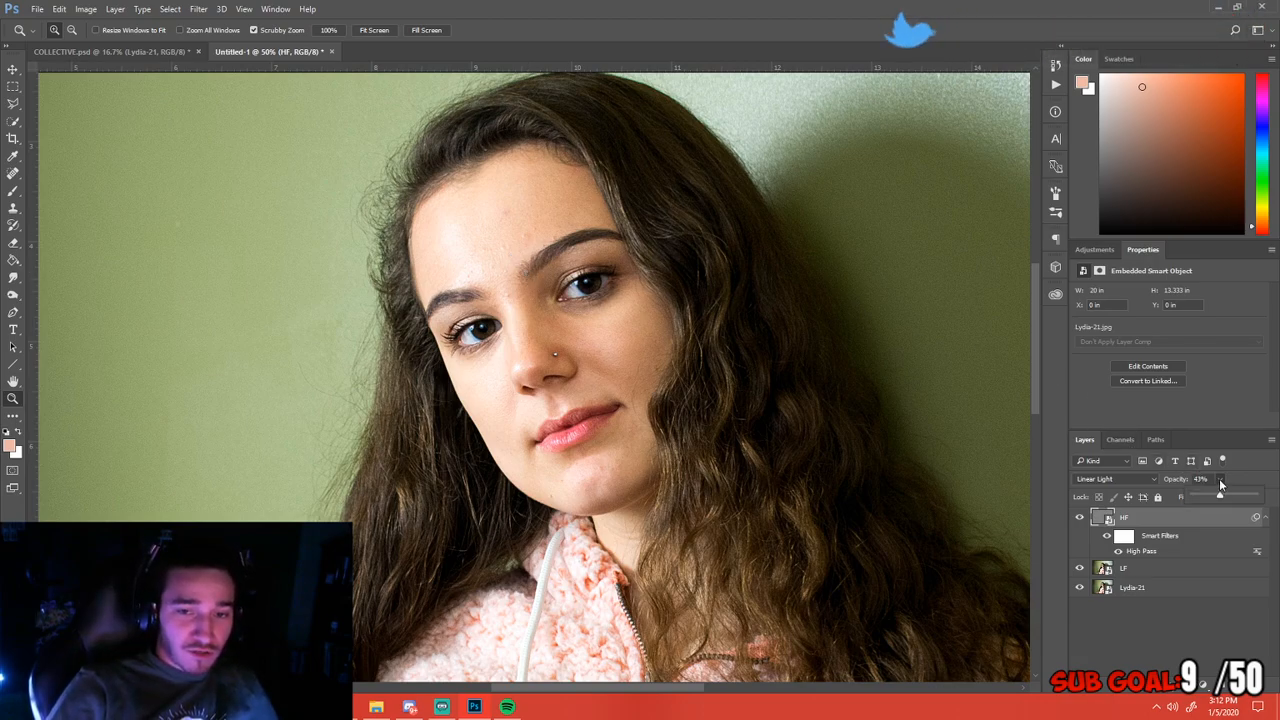
pyautogui.moveTo(1206, 494); pyautogui.dragTo(1196, 499)
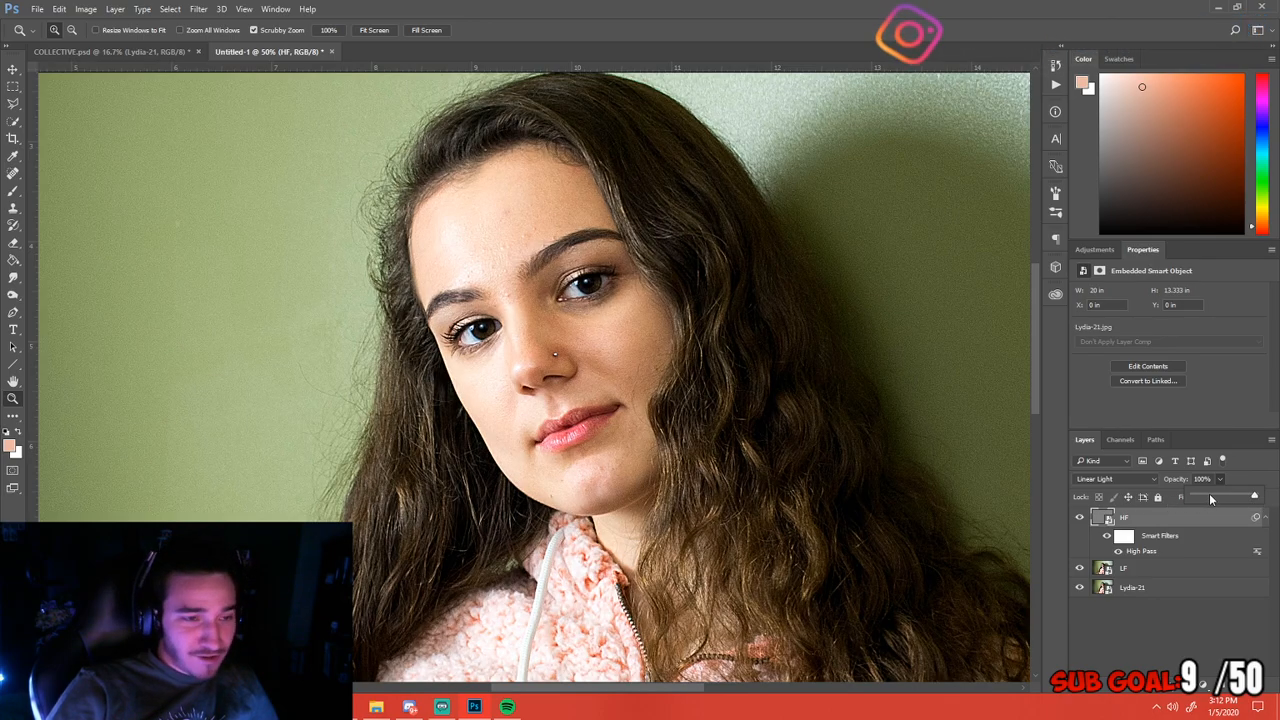
pyautogui.click(1210, 497)
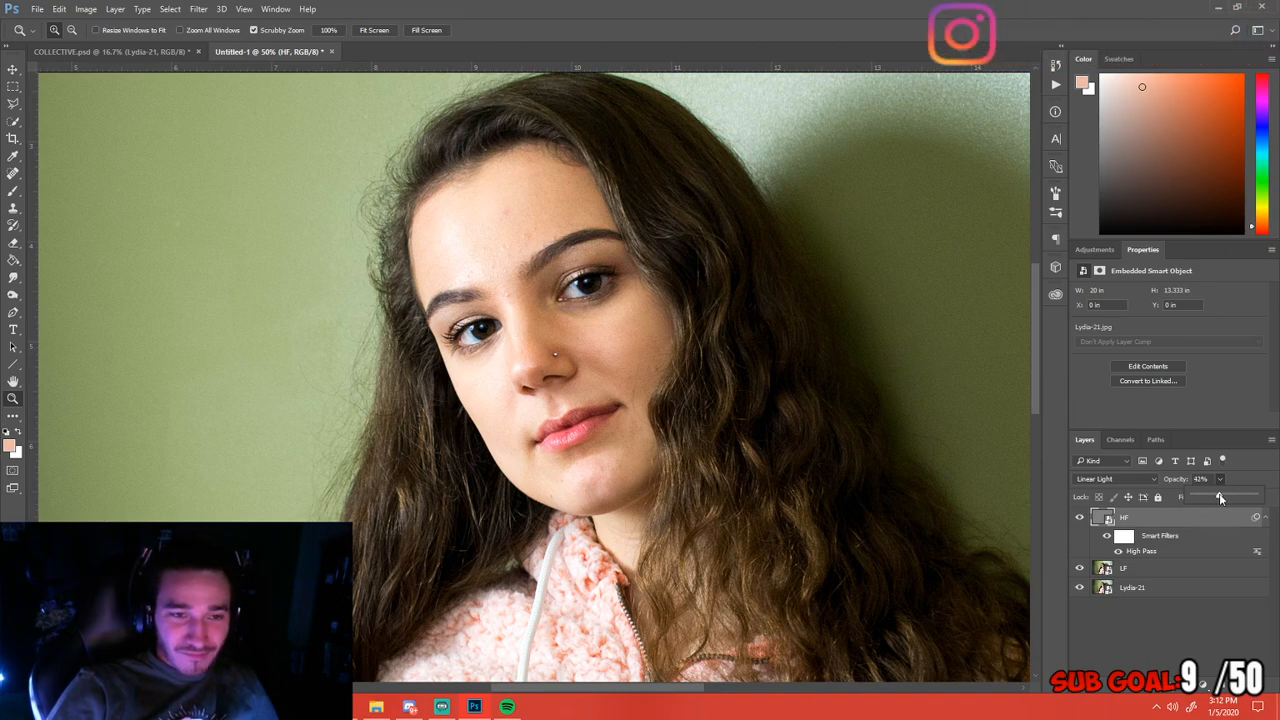
pyautogui.moveTo(1220, 495); pyautogui.dragTo(1220, 497)
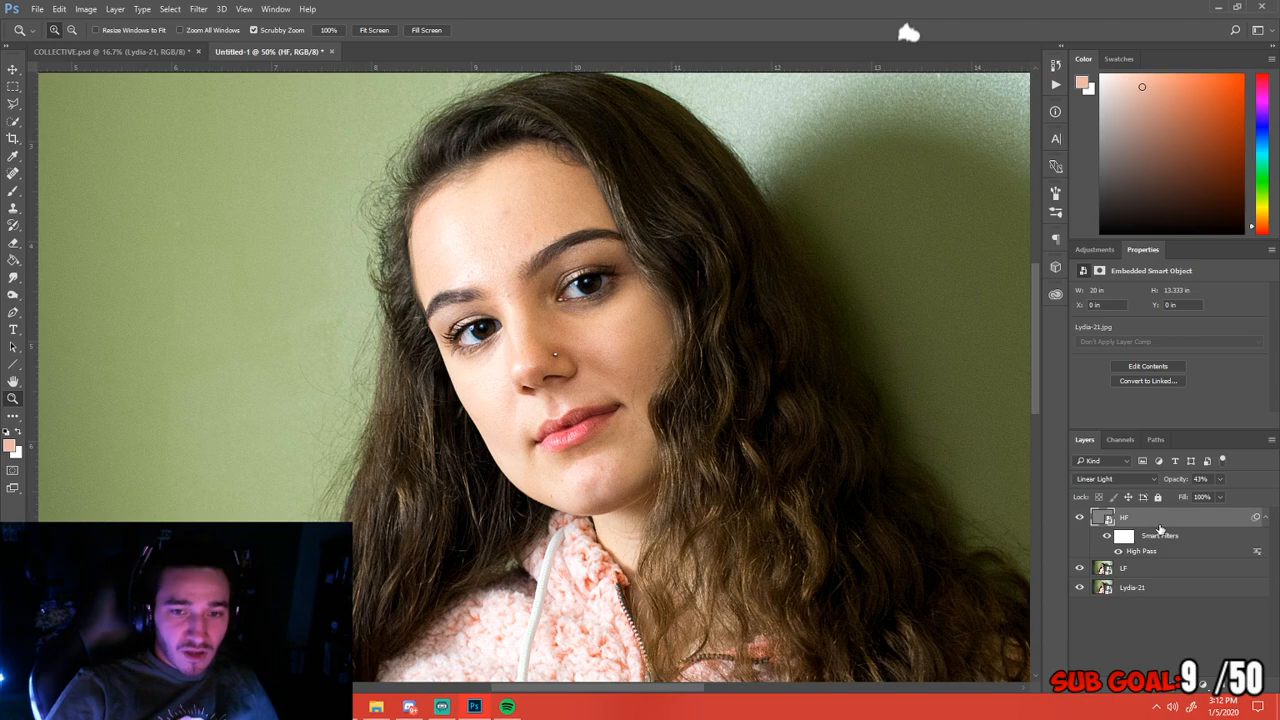
# Try a layer mask inverted to black on the HF layer and remove the mask
pyautogui.click(1125, 568)
pyautogui.keyDown('alt'); pyautogui.click(897, 486); pyautogui.keyUp('alt')
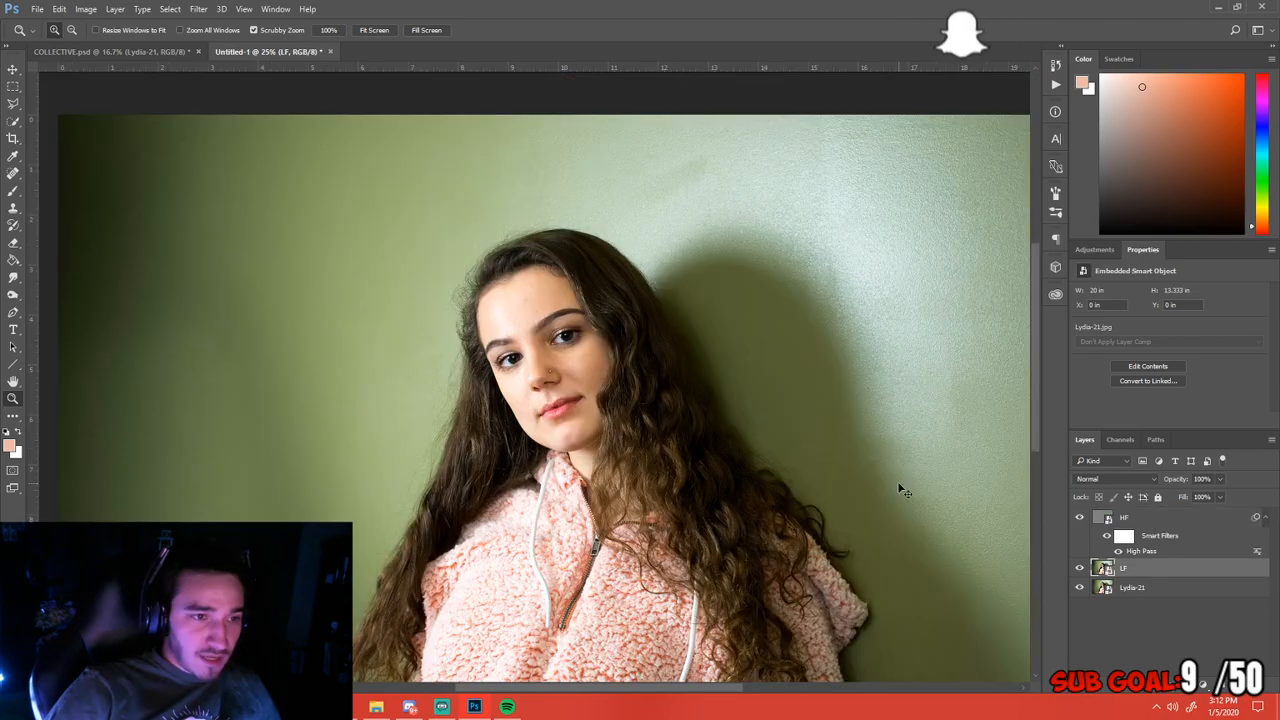
pyautogui.keyDown('alt'); pyautogui.click(897, 486); pyautogui.keyUp('alt')
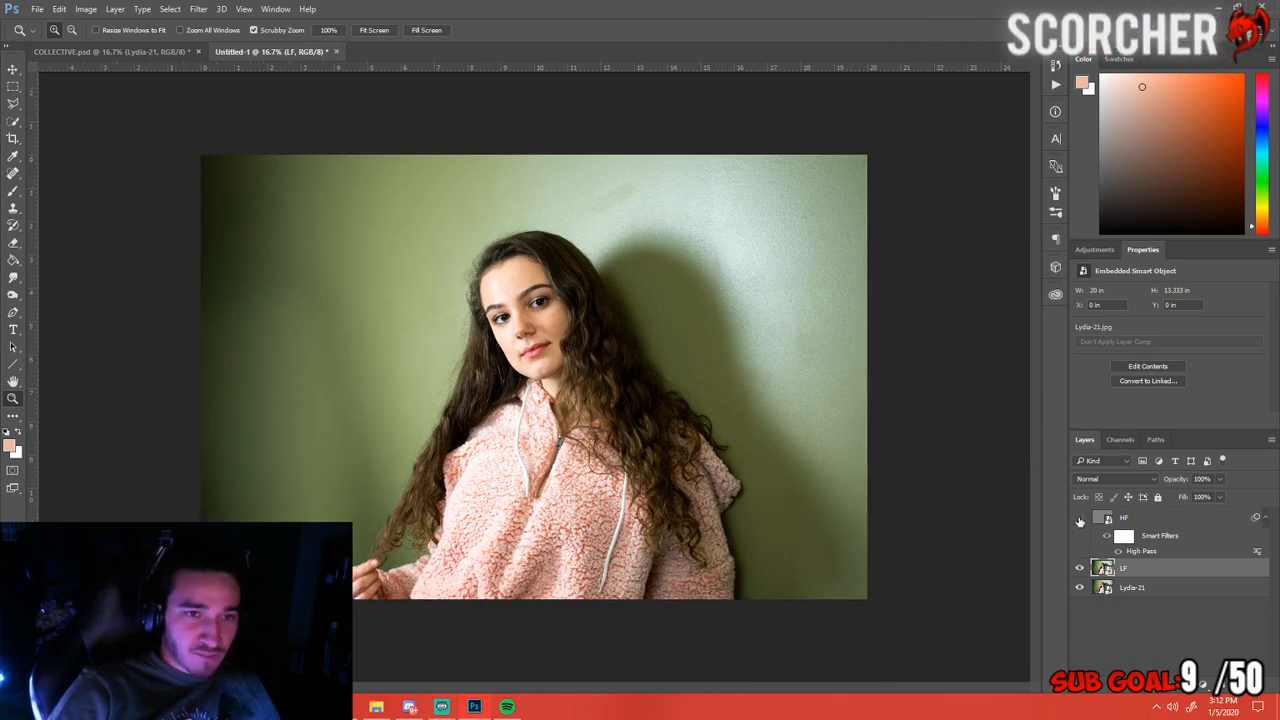
pyautogui.click(1148, 522)
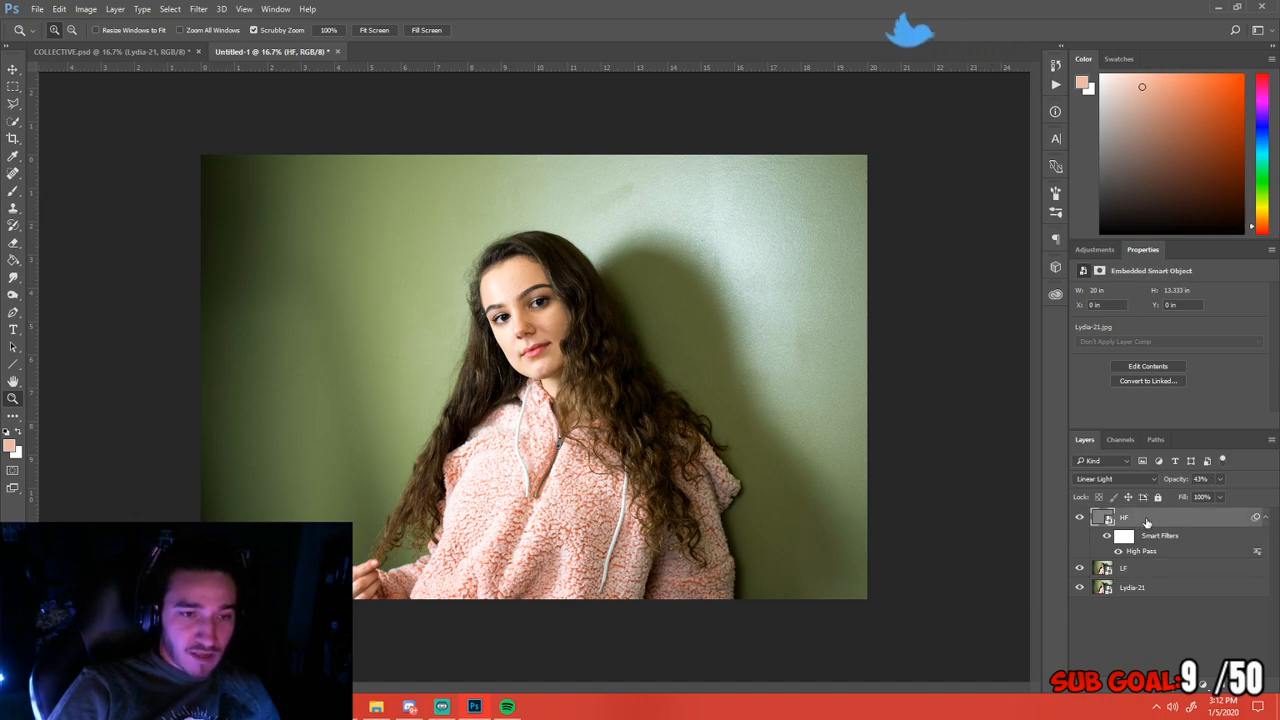
pyautogui.click(1185, 685)
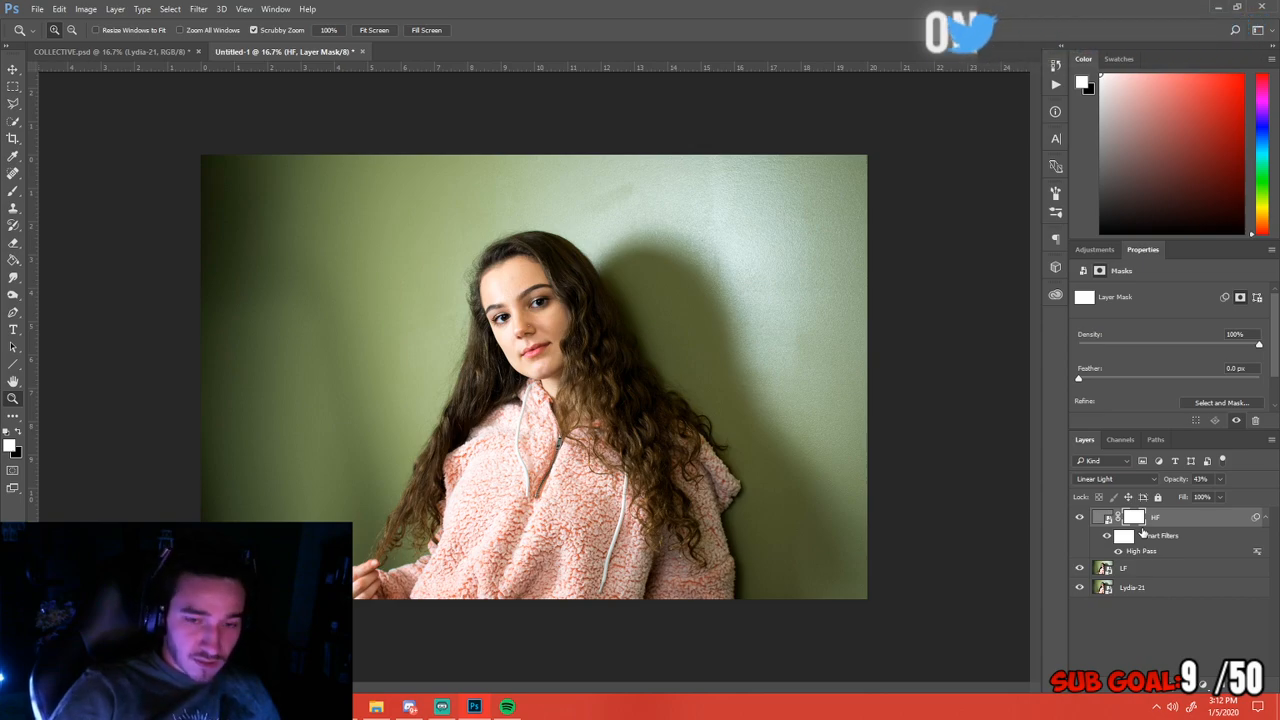
pyautogui.hotkey('ctrl', 'i')
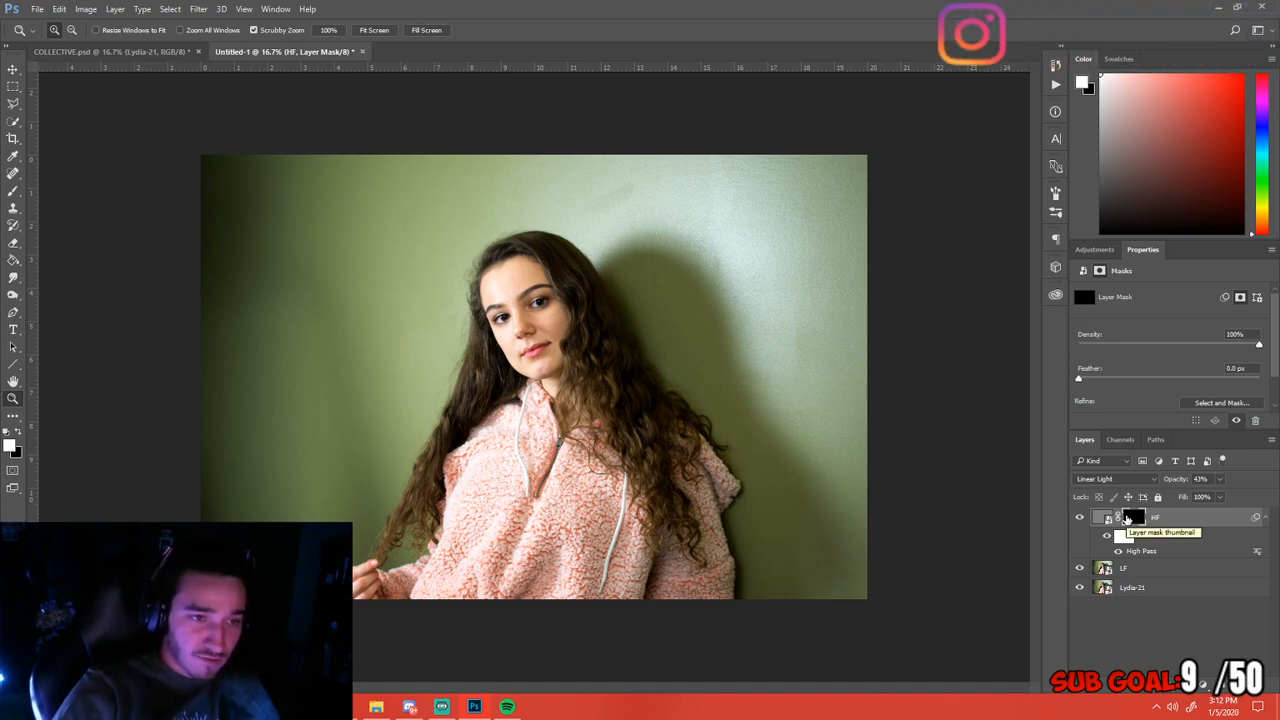
pyautogui.hotkey('ctrl', '+')
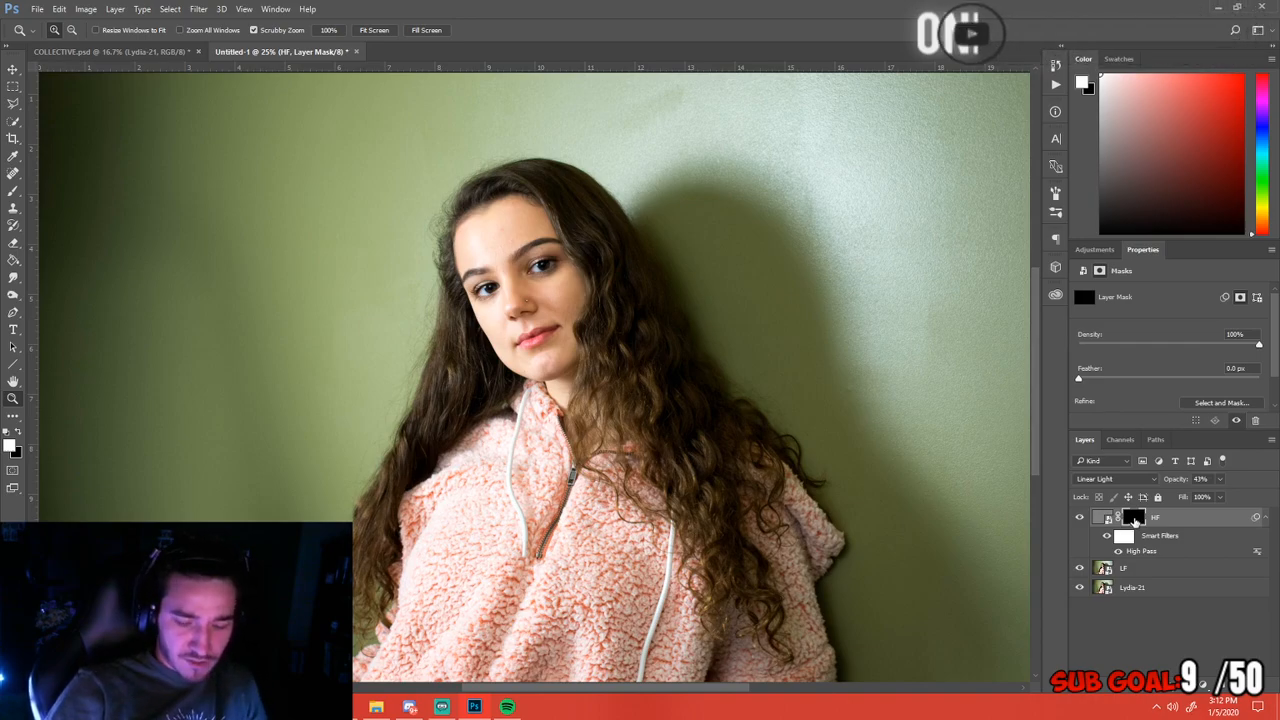
pyautogui.press('Delete')
pyautogui.hotkey('ctrl', 'z')
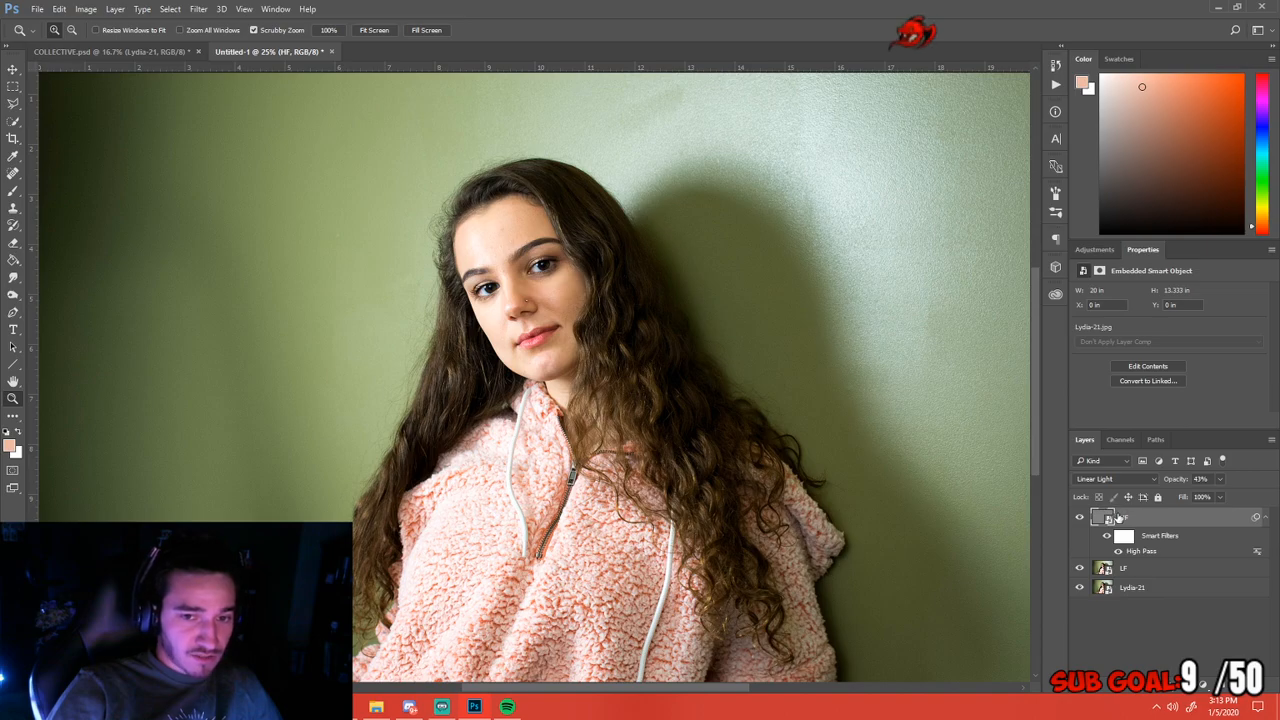
# Select the LF layer and open the Surface Blur filter for it
pyautogui.click(1150, 572)
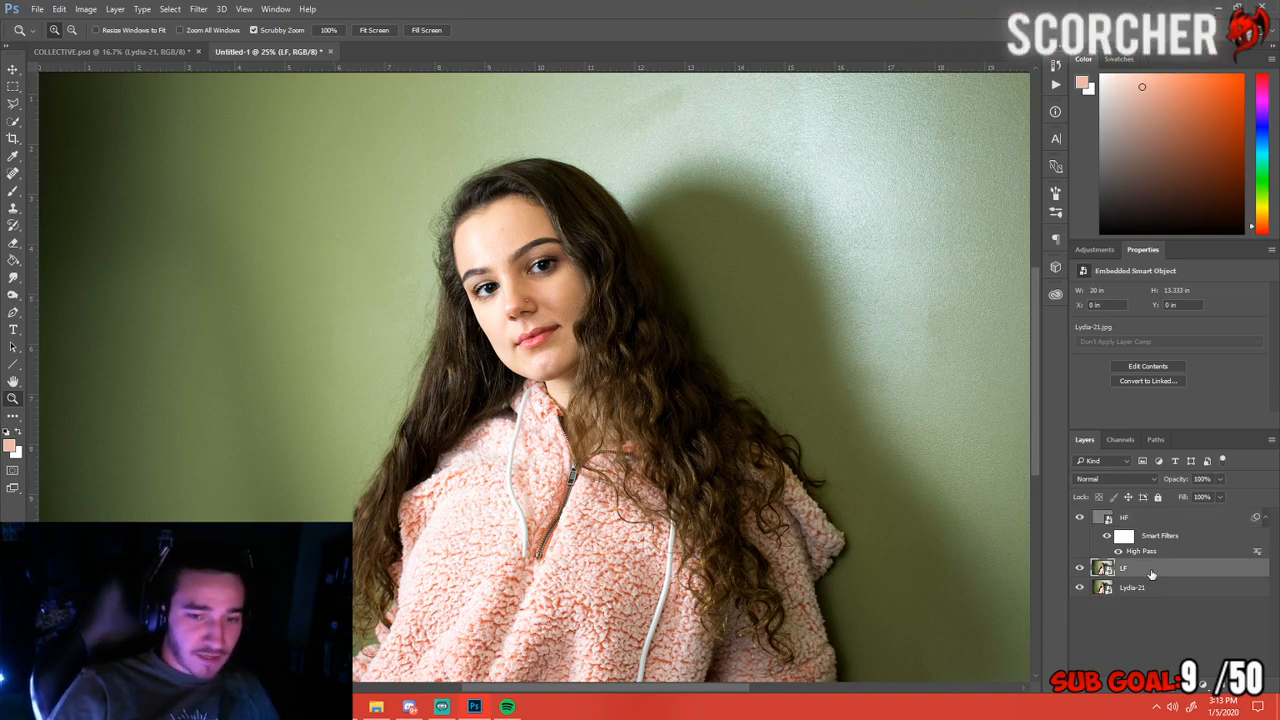
pyautogui.click(199, 9)
pyautogui.moveTo(238, 158)
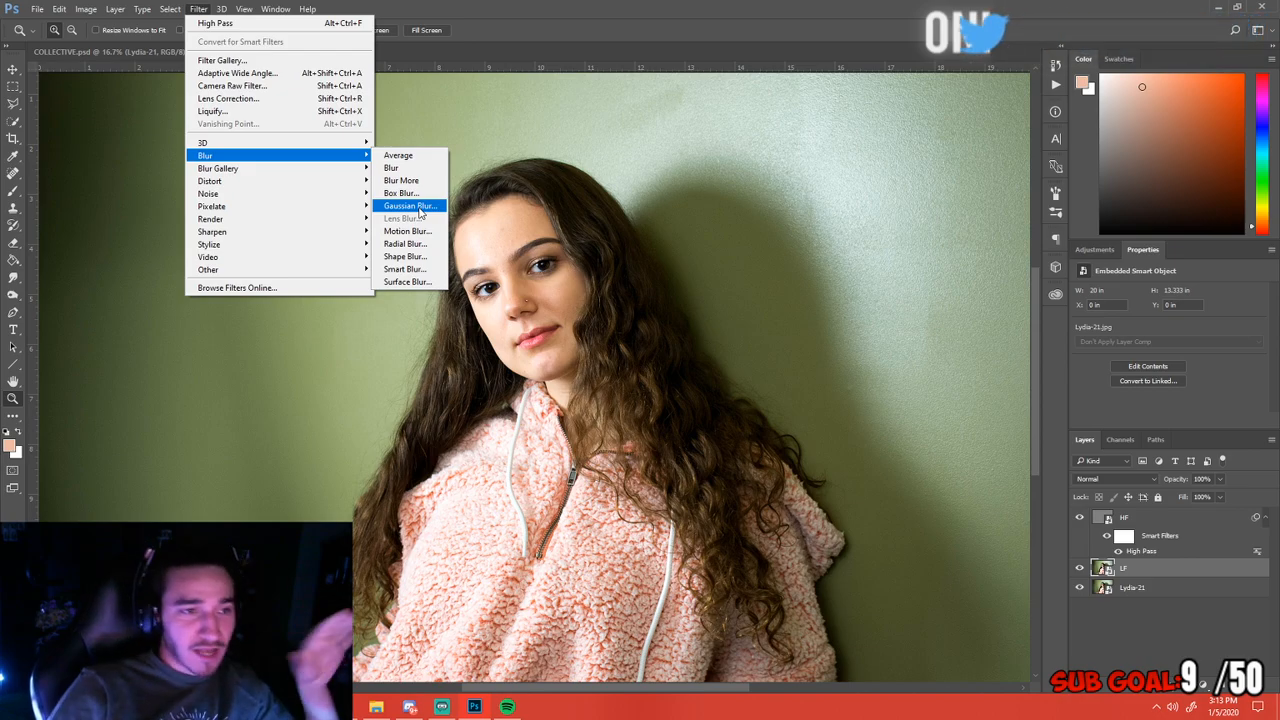
pyautogui.click(410, 282)
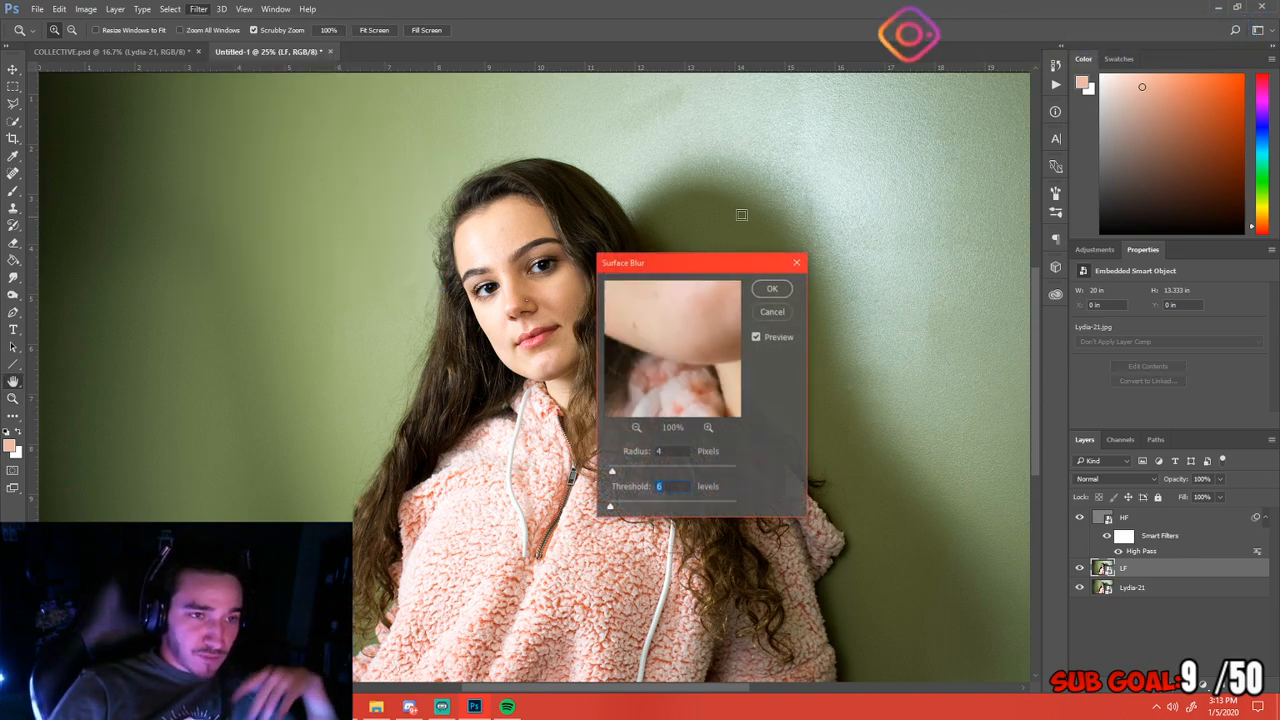
# Check the facial skin in the Surface Blur preview and apply the filter with a radius of 3 pixels and a threshold of 6 levels
pyautogui.moveTo(689, 335); pyautogui.dragTo(657, 394)
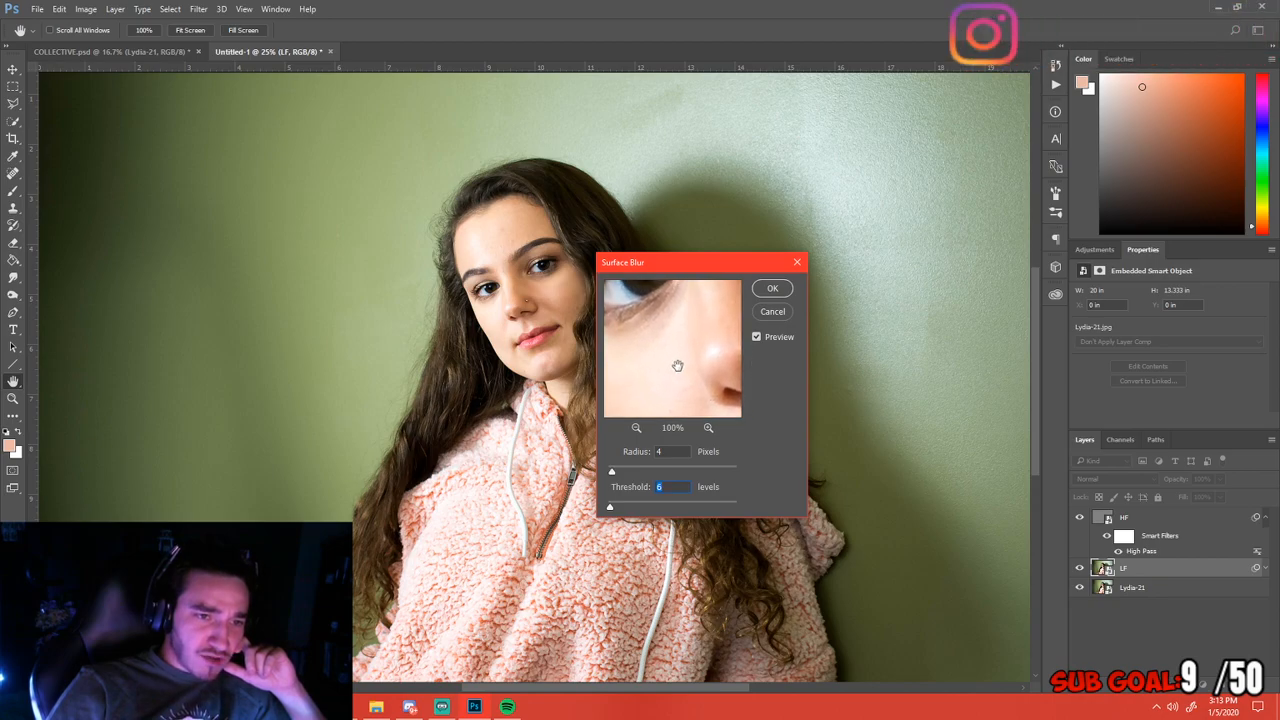
pyautogui.moveTo(678, 318); pyautogui.dragTo(702, 394)
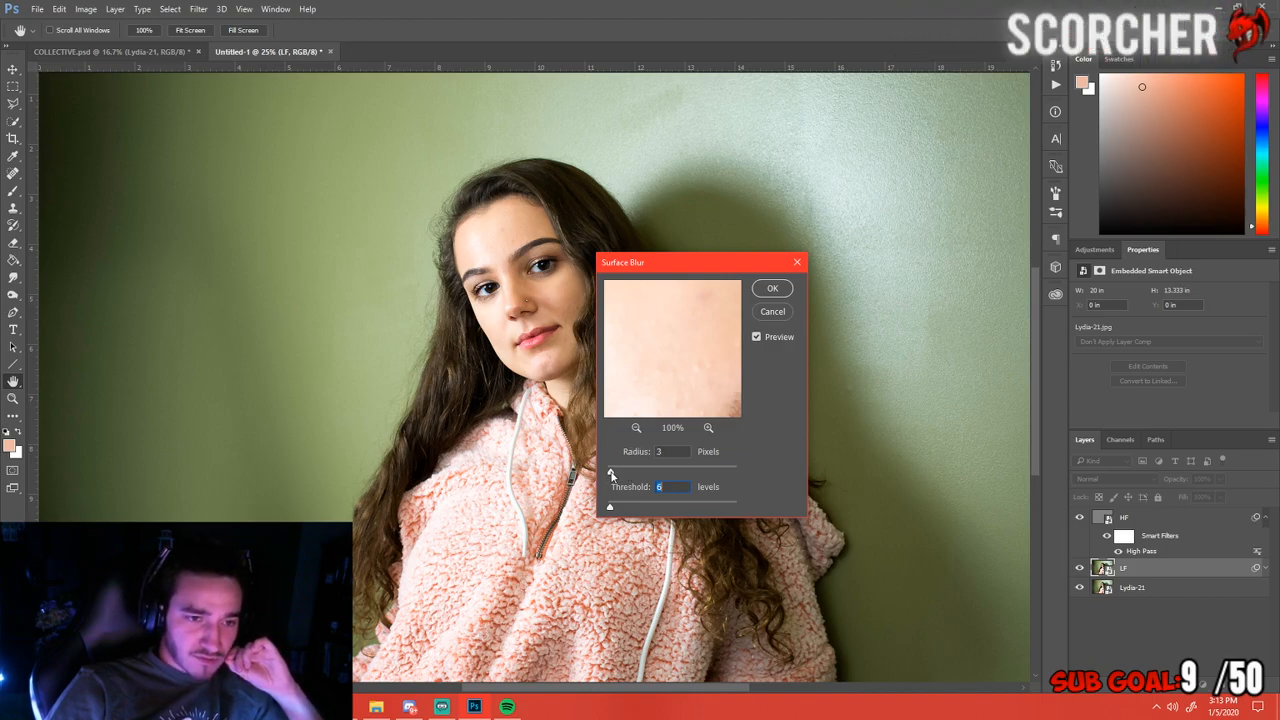
pyautogui.moveTo(612, 474); pyautogui.dragTo(614, 476)
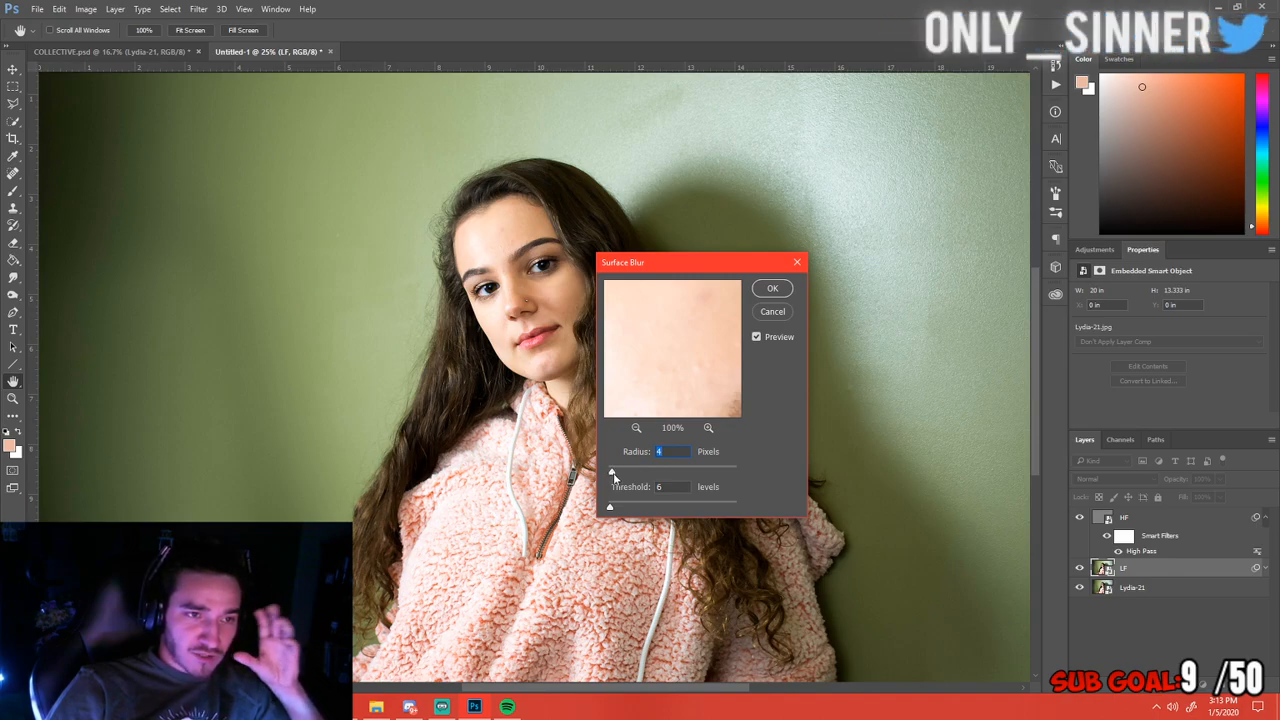
pyautogui.moveTo(613, 474); pyautogui.dragTo(614, 476)
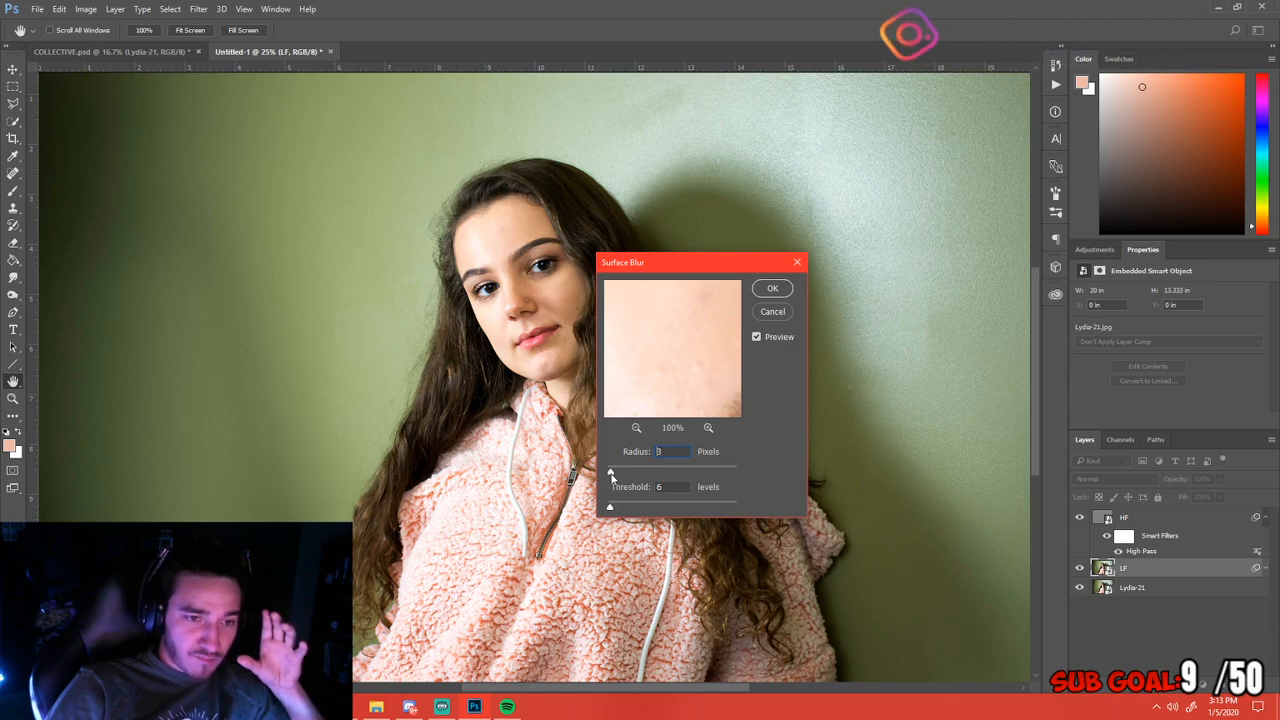
pyautogui.moveTo(683, 374); pyautogui.dragTo(643, 302)
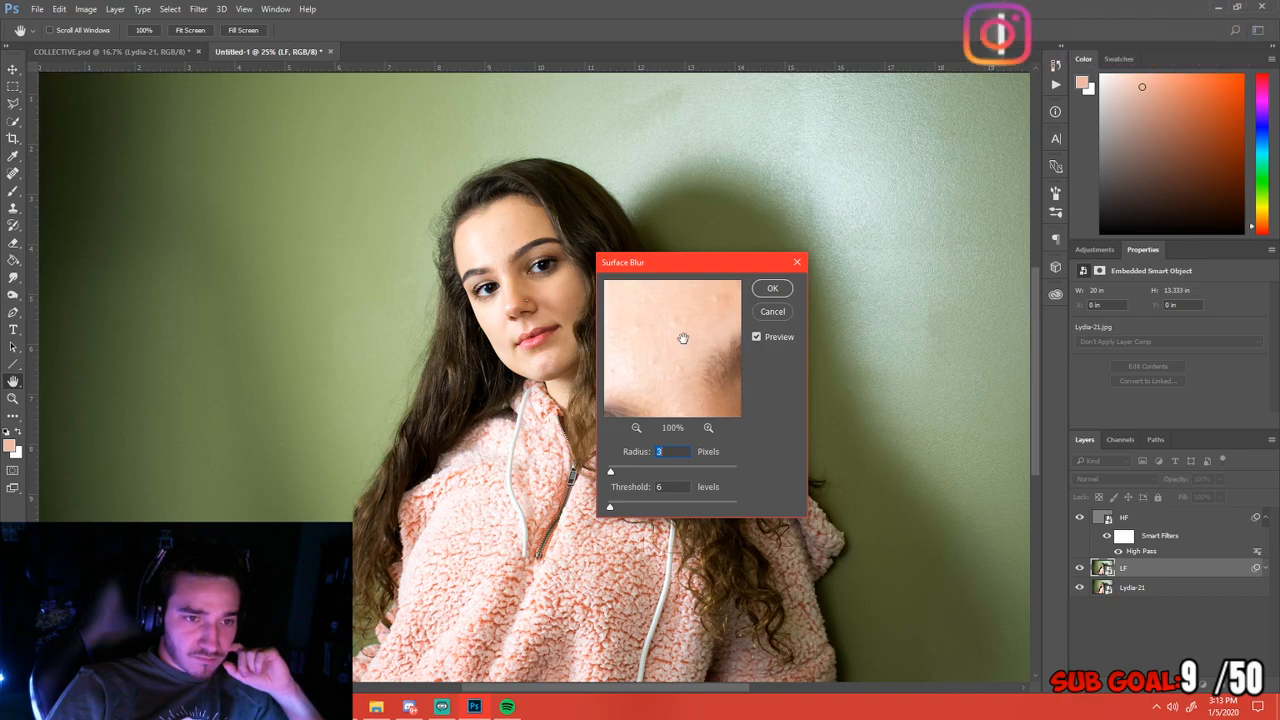
pyautogui.moveTo(655, 355); pyautogui.dragTo(677, 333)
pyautogui.moveTo(692, 382); pyautogui.dragTo(654, 354)
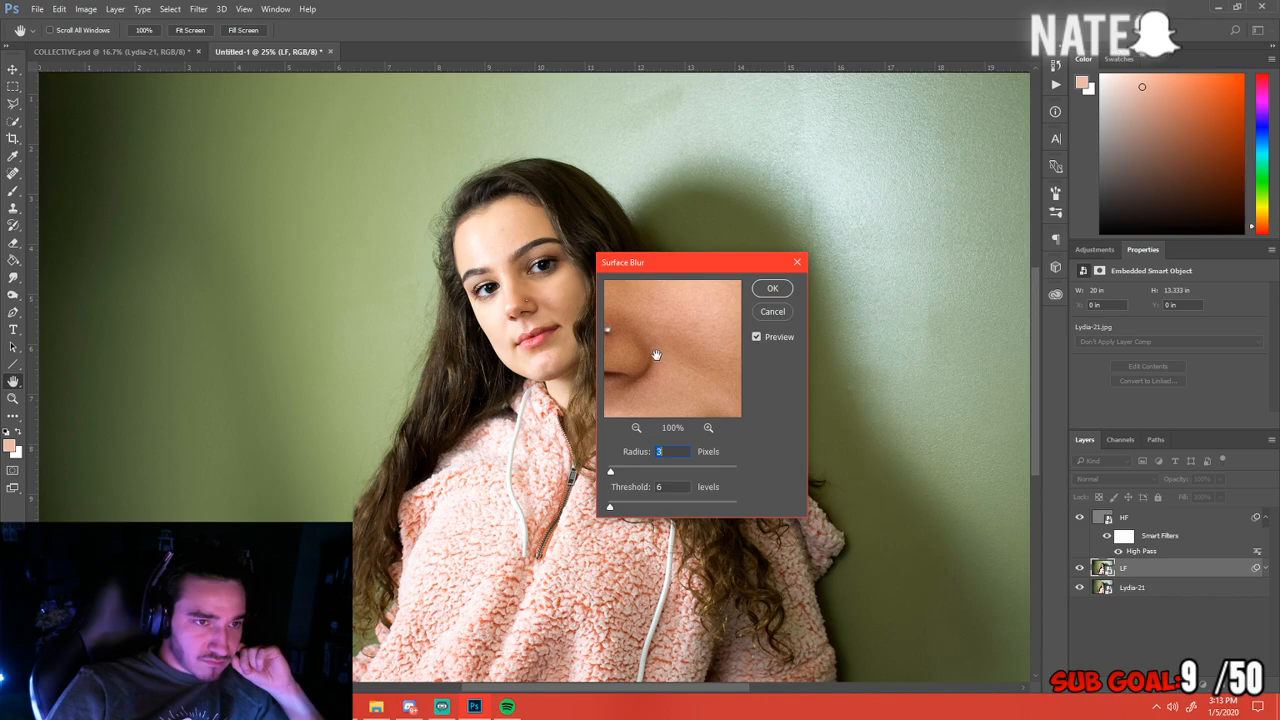
pyautogui.click(772, 289)
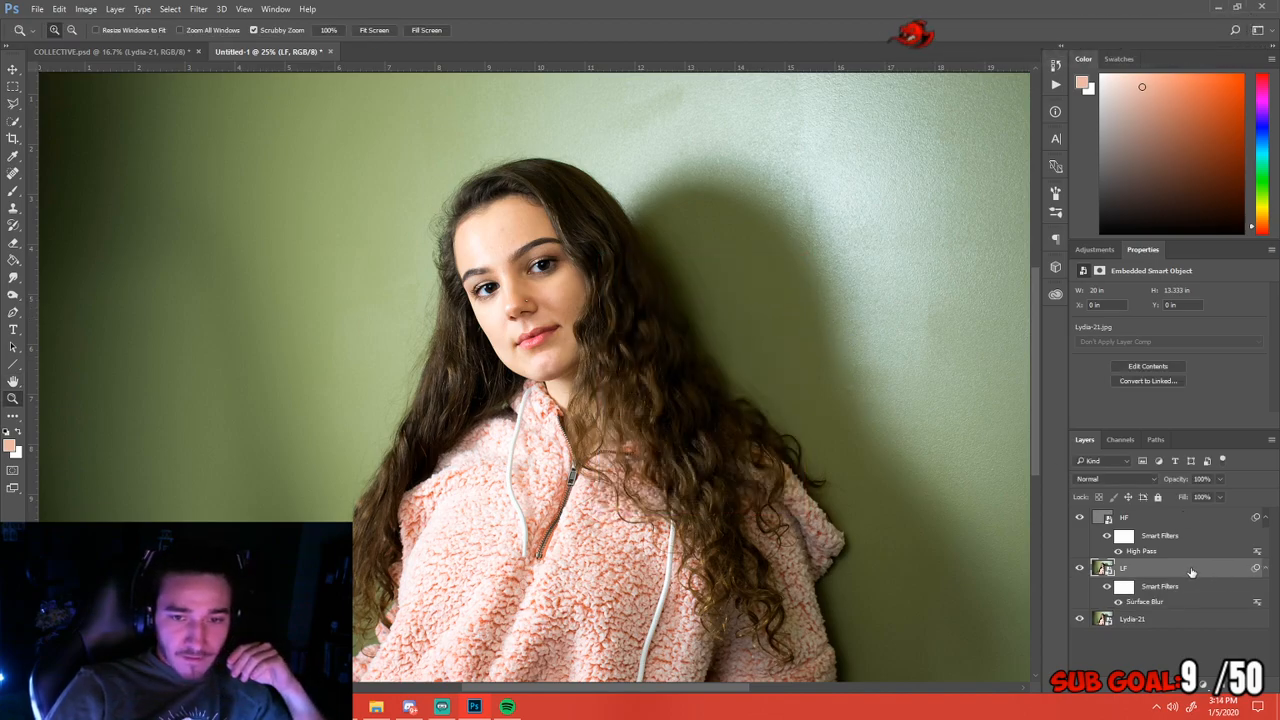
# Inspect the effect of the blurred LF layer on the skin around the mouth and chin at high magnification
pyautogui.click(1077, 568)
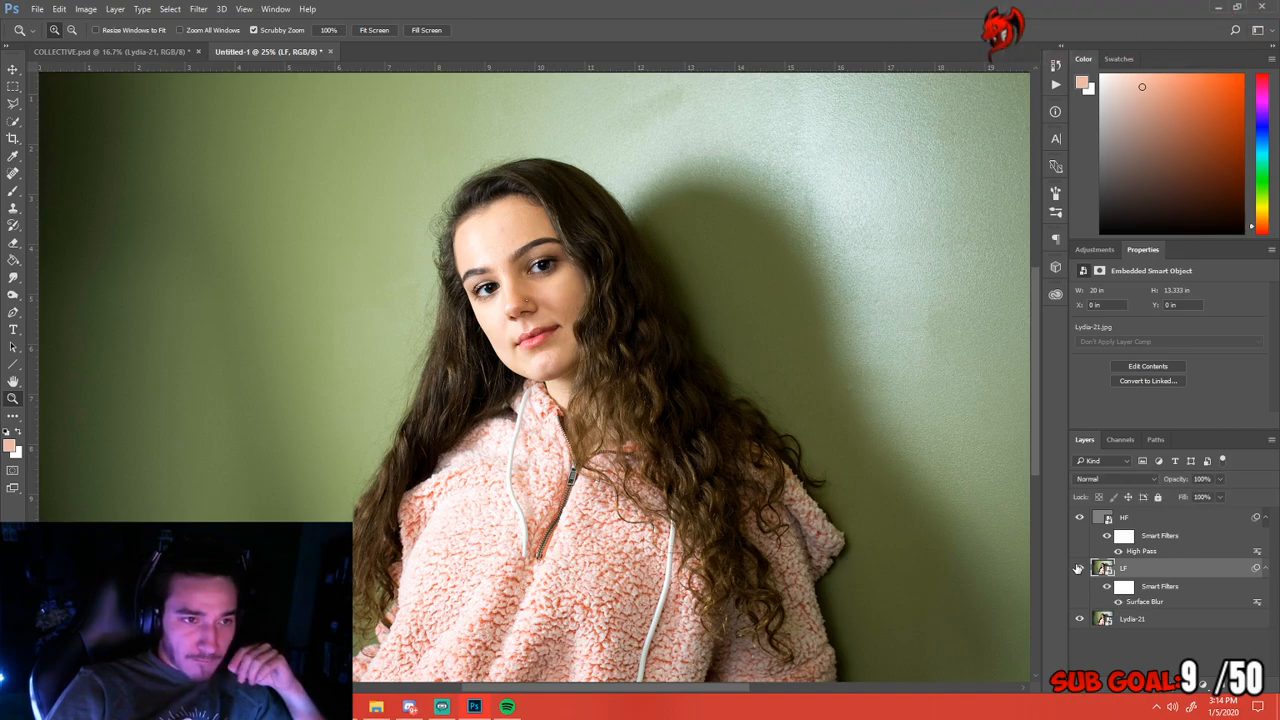
pyautogui.hotkey('ctrl', '+')
pyautogui.hotkey('ctrl', '+')
pyautogui.hotkey('ctrl', '+')
pyautogui.hotkey('ctrl', '+')
pyautogui.hotkey('ctrl', '+')
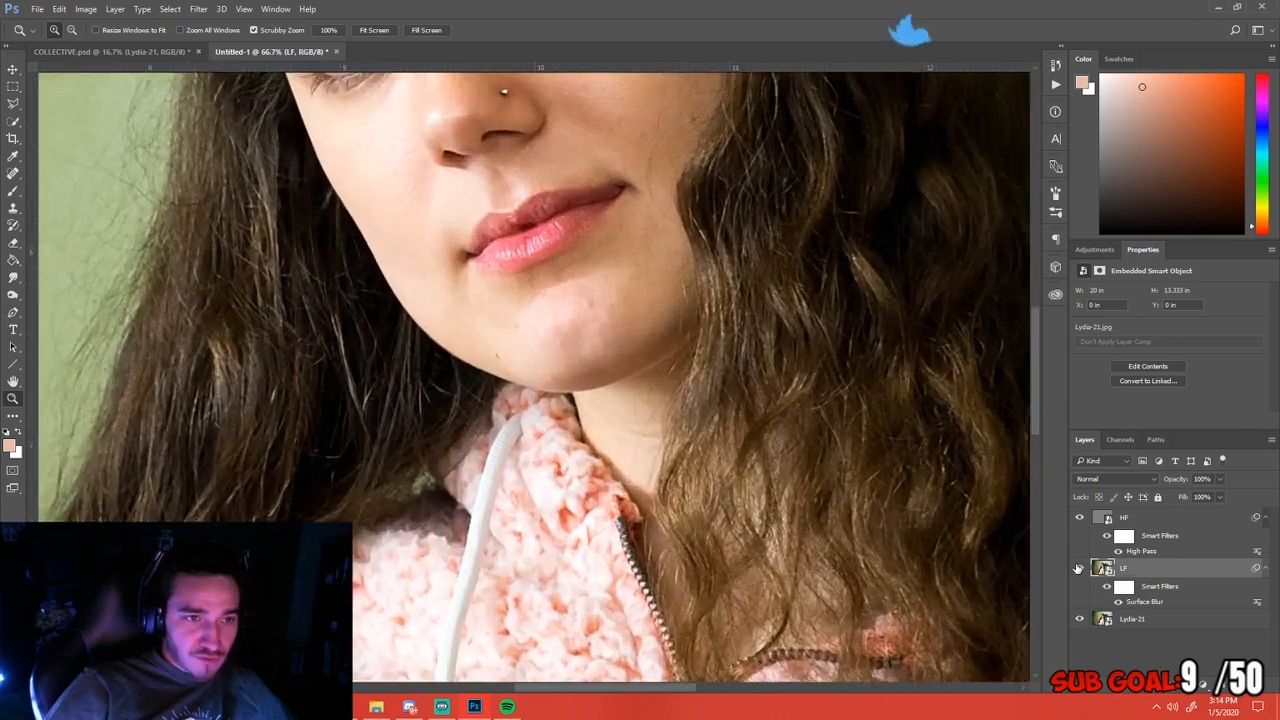
# Group the HF and LF layers, name the group FS and expand it to show its layers
pyautogui.keyDown('shift'); pyautogui.click(1143, 523); pyautogui.keyUp('shift')
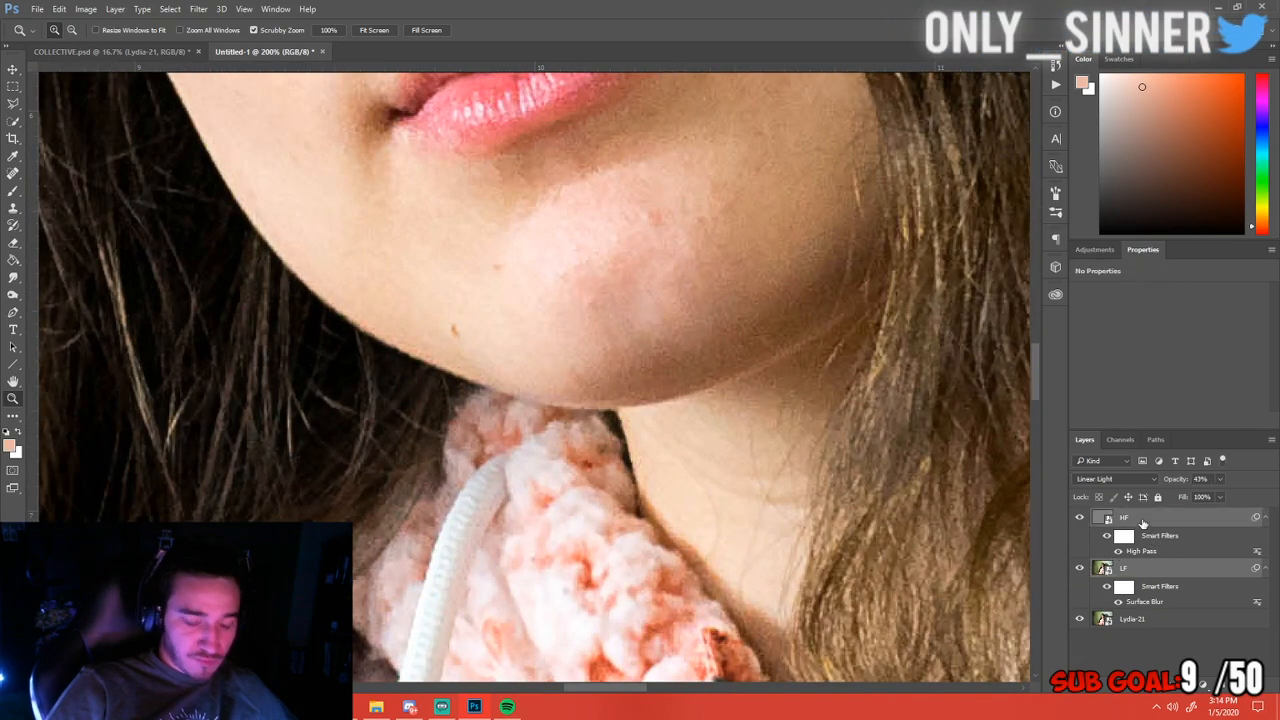
pyautogui.hotkey('ctrl', 'g')
pyautogui.doubleClick(1130, 516)
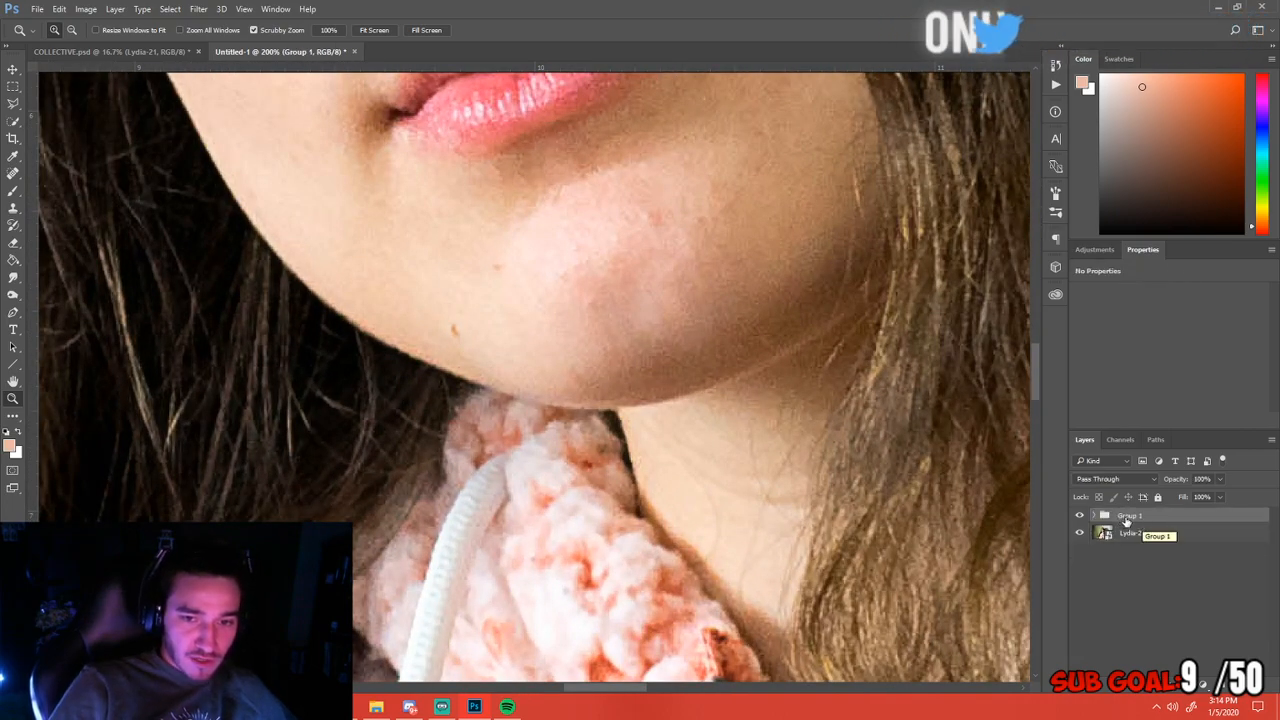
pyautogui.write('FS')
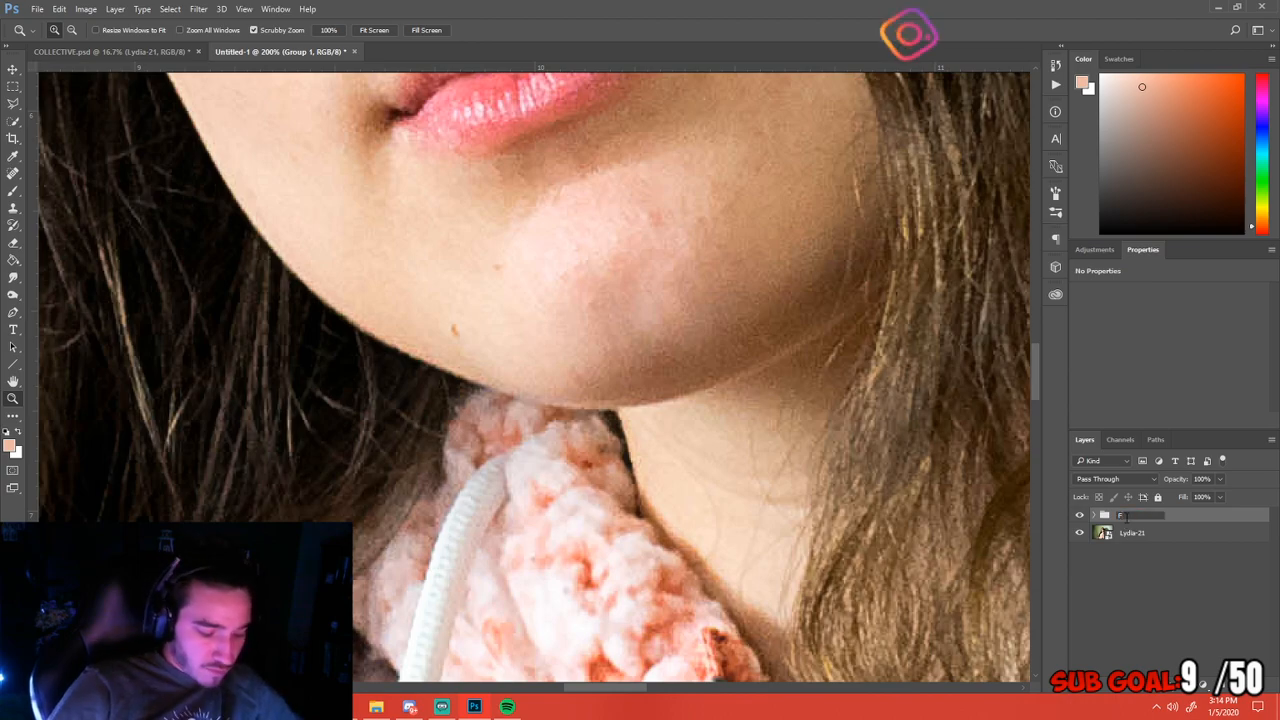
pyautogui.click(1137, 555)
pyautogui.click(1095, 516)
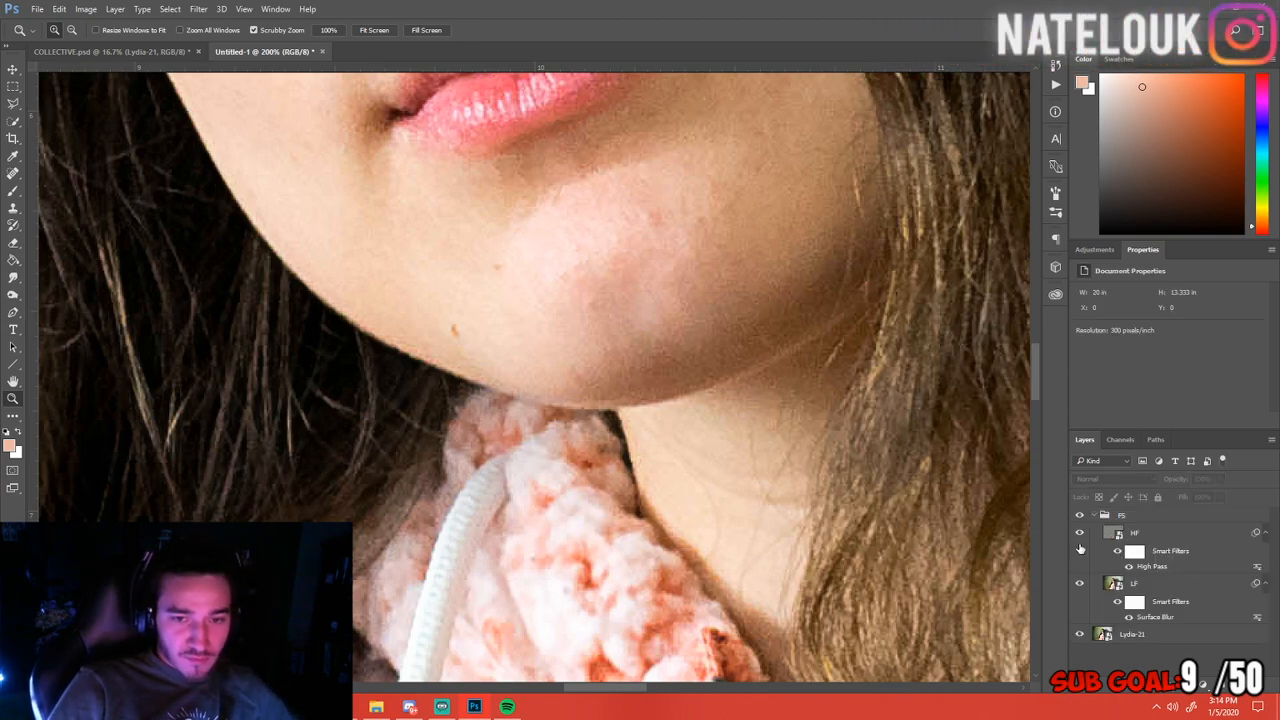
# Compare the face with and without the LF layer and lower the LF layer's opacity to 85%
pyautogui.scroll(3, 785, 457)
pyautogui.hotkey('ctrl', '-')
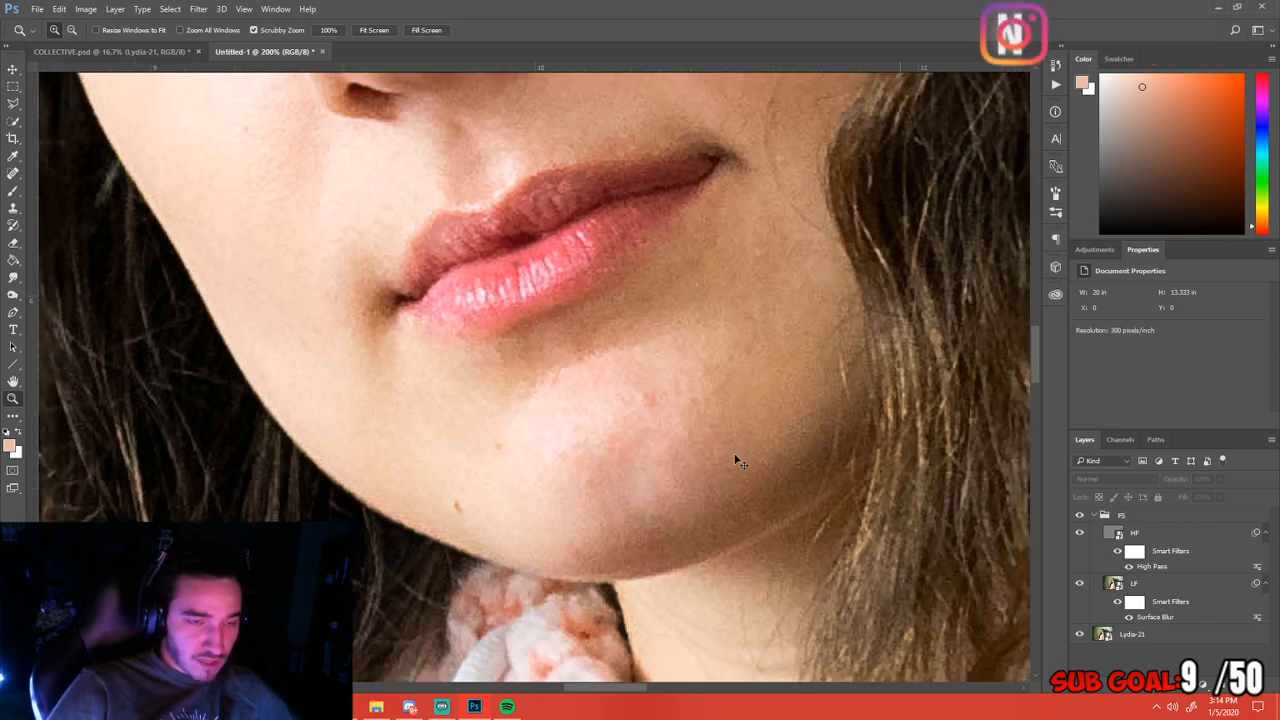
pyautogui.moveTo(594, 214); pyautogui.dragTo(564, 371)
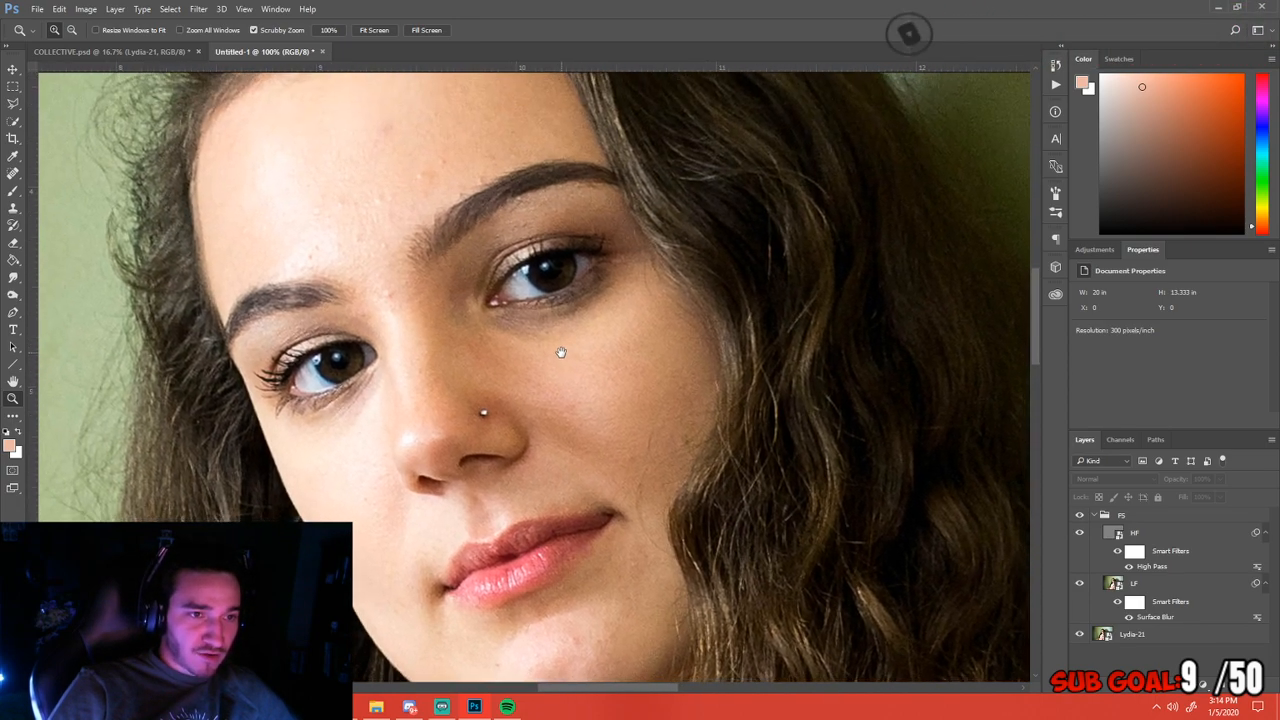
pyautogui.click(1080, 585)
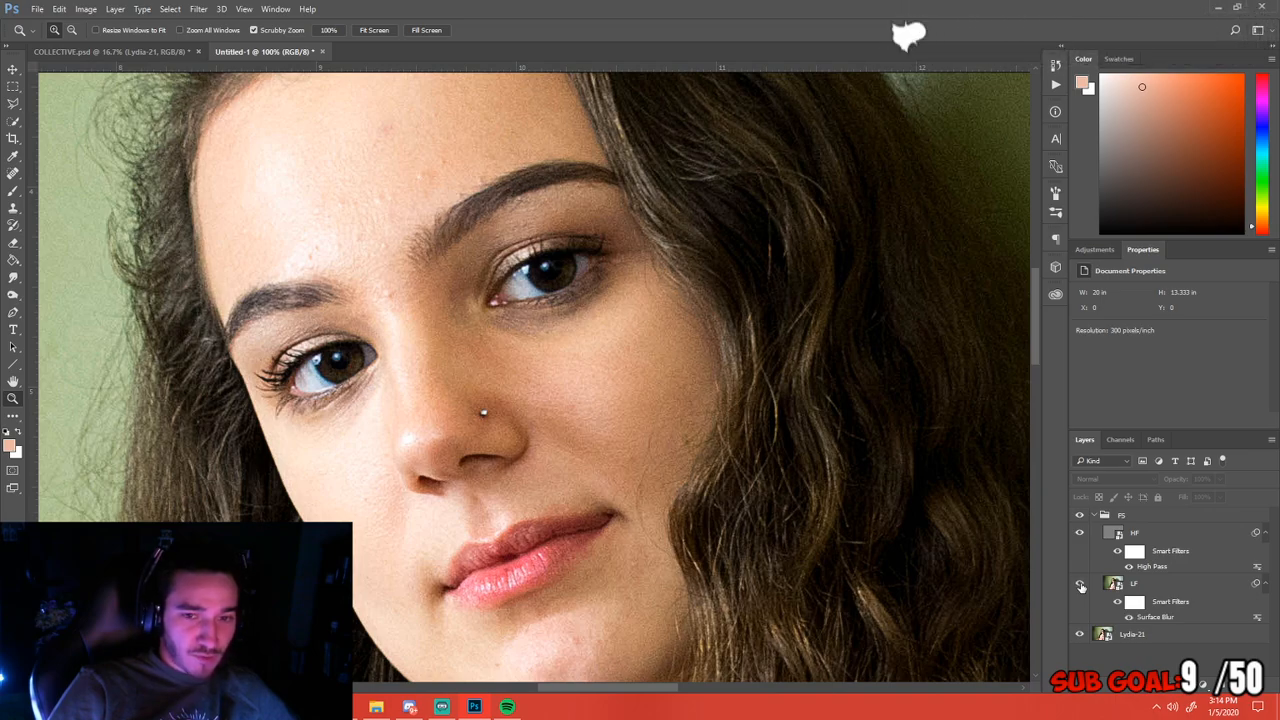
pyautogui.click(1141, 587)
pyautogui.moveTo(1220, 479)
pyautogui.mouseDown()
pyautogui.moveTo(1194, 497)
pyautogui.moveTo(1231, 502)
pyautogui.mouseUp()
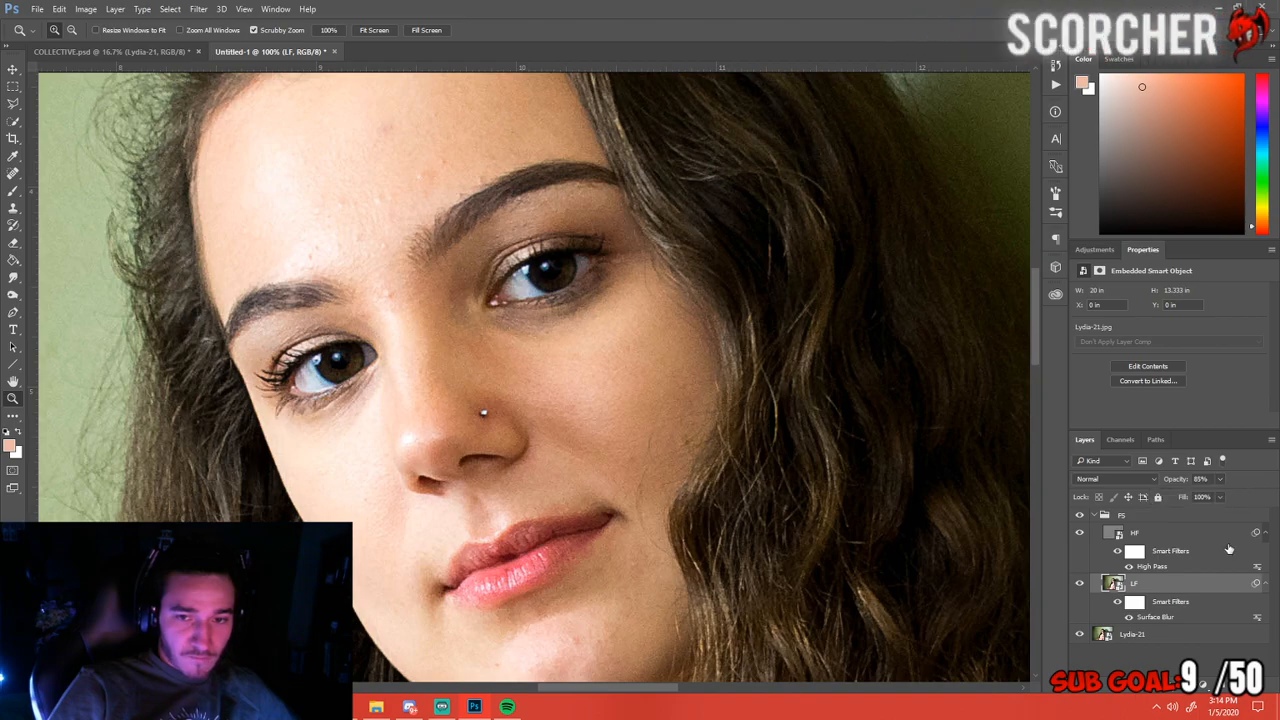
# Compare the facial skin with the HF and LF layers each hidden and shown again
pyautogui.click(1133, 540)
pyautogui.click(1080, 533)
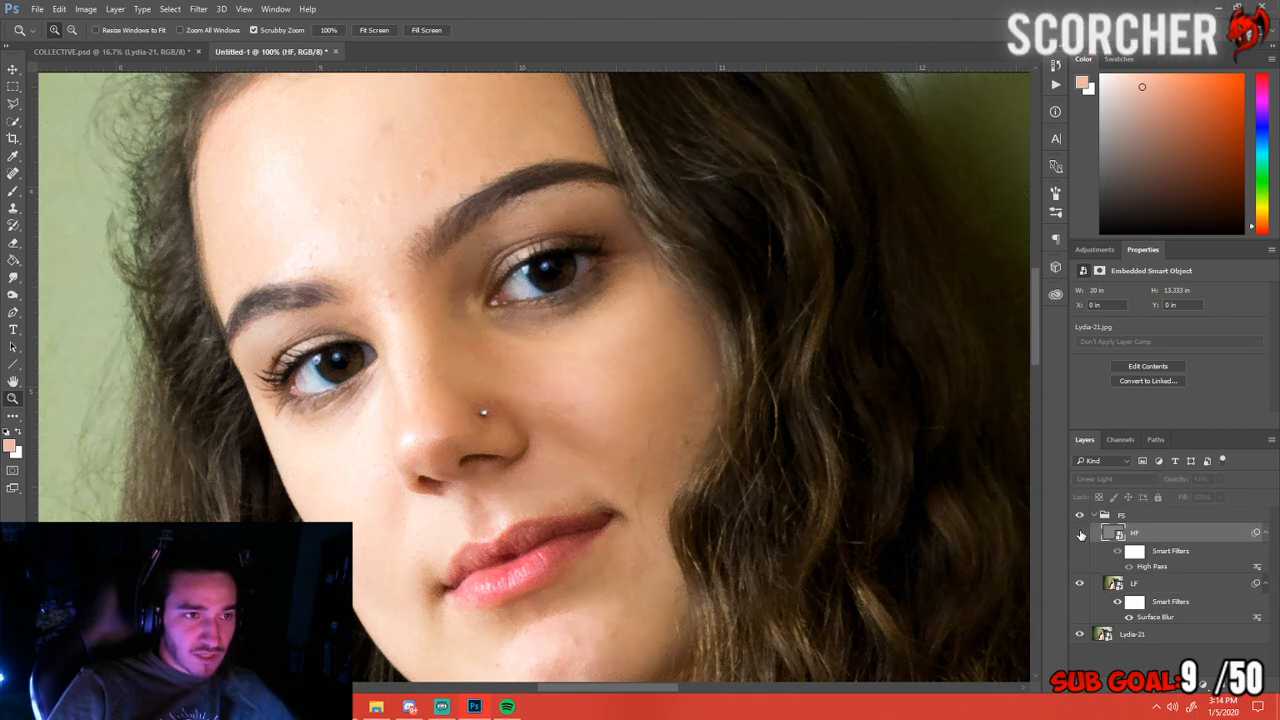
pyautogui.click(1079, 583)
pyautogui.click(1081, 583)
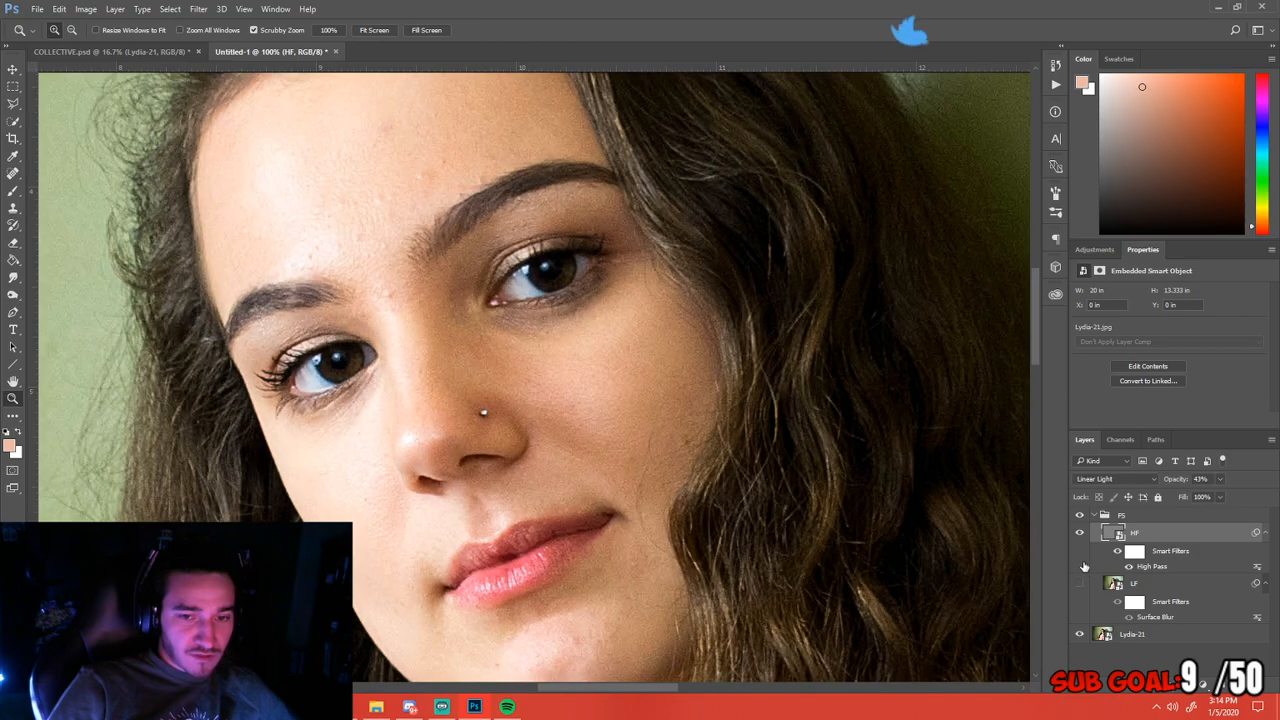
pyautogui.click(1080, 516)
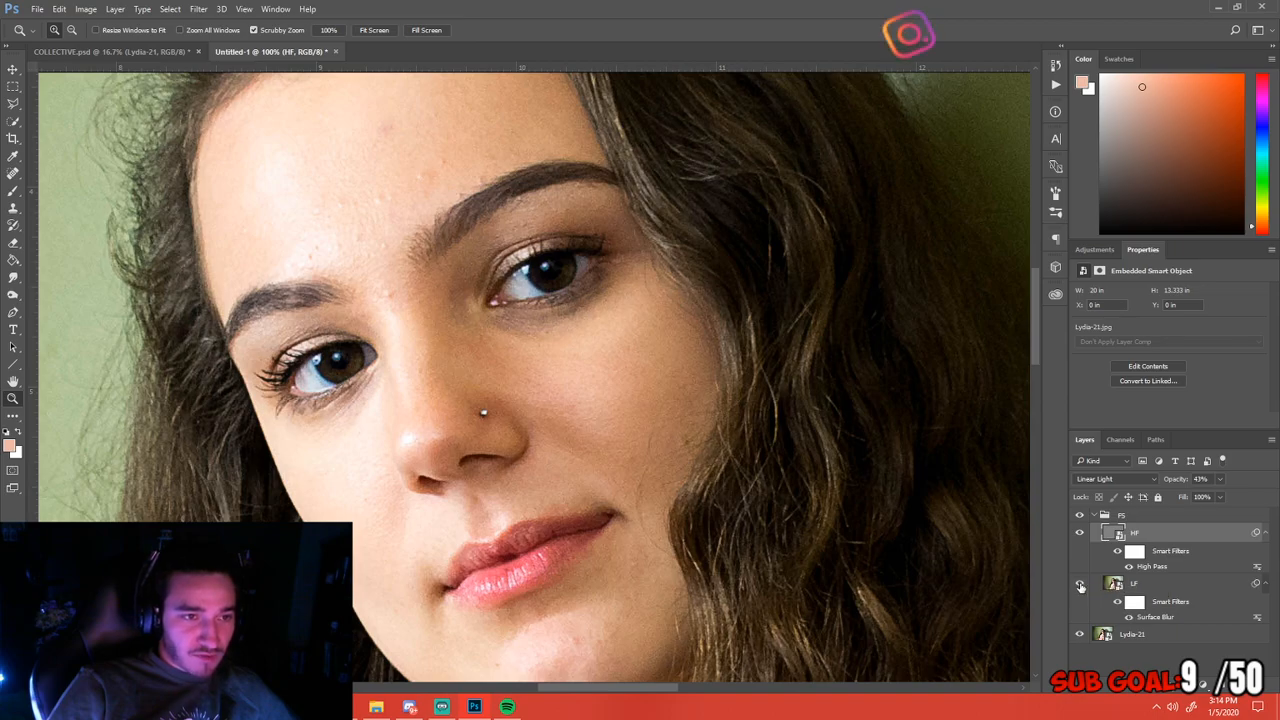
# Choose the Spot Healing Brush for the HF layer and rasterize its smart object so it can be retouched
pyautogui.click(1136, 585)
pyautogui.click(1145, 533)
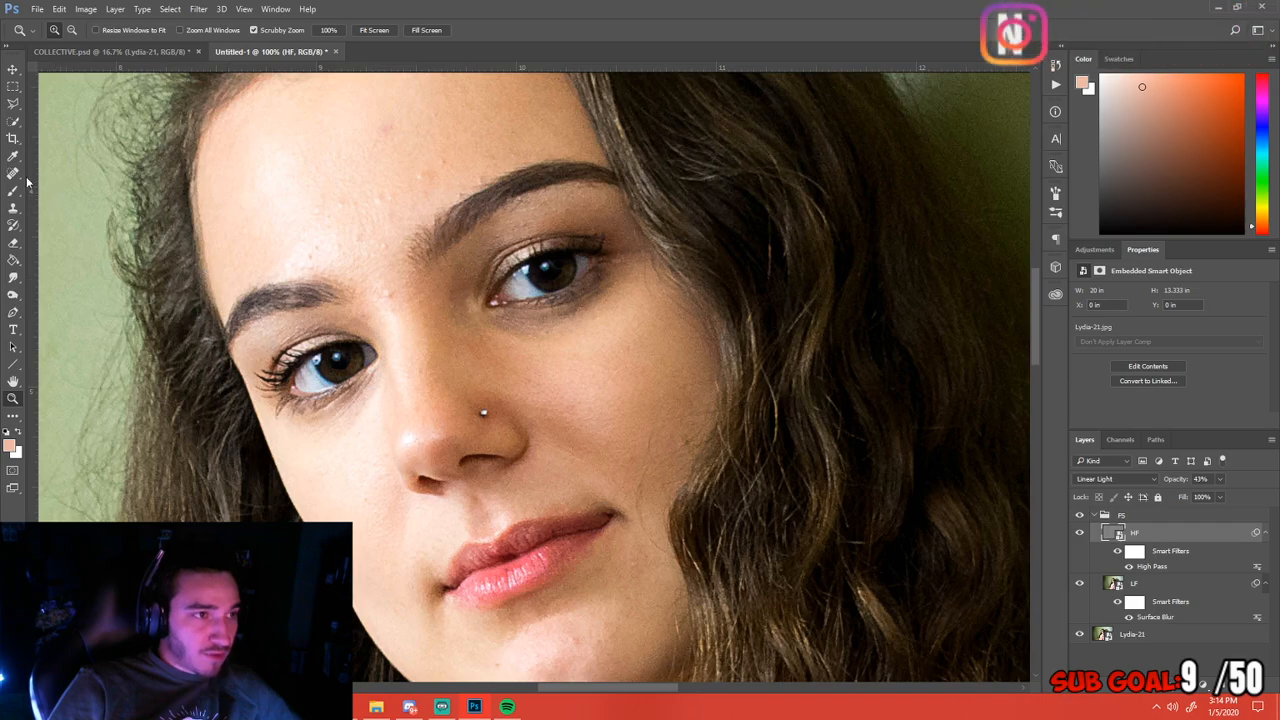
pyautogui.click(13, 173)
pyautogui.click(58, 178)
pyautogui.click(398, 261)
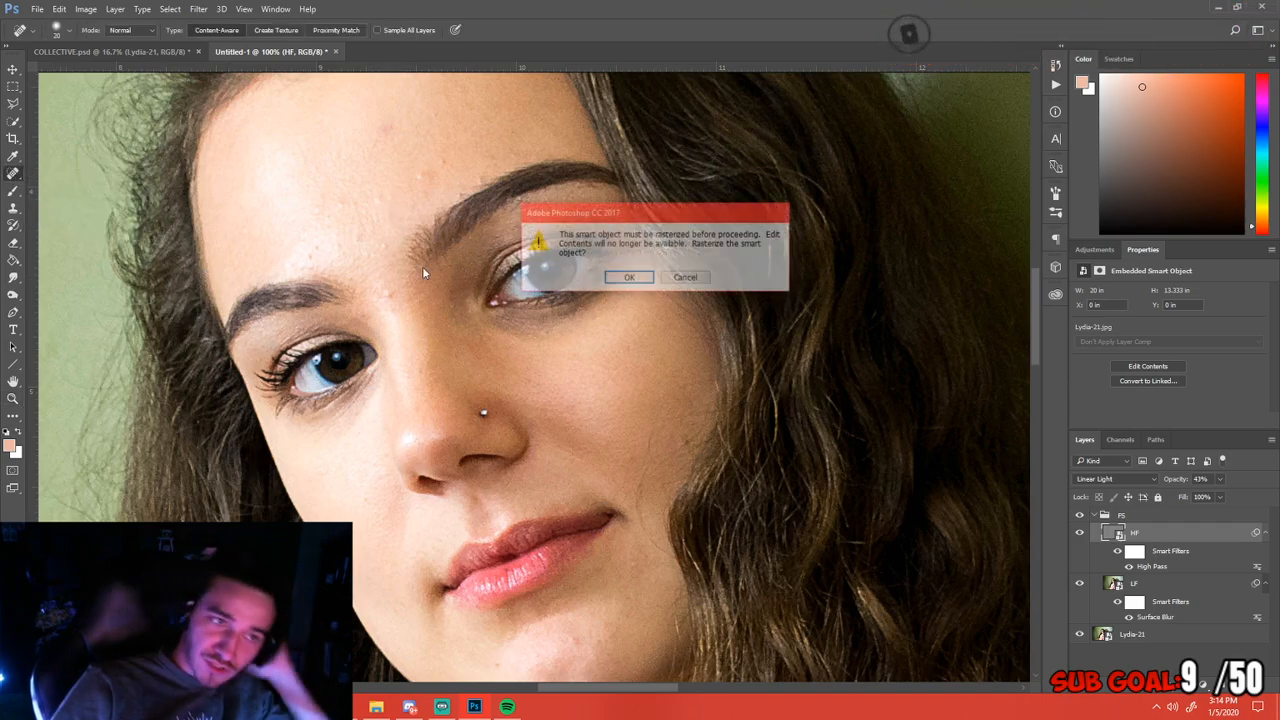
pyautogui.click(625, 281)
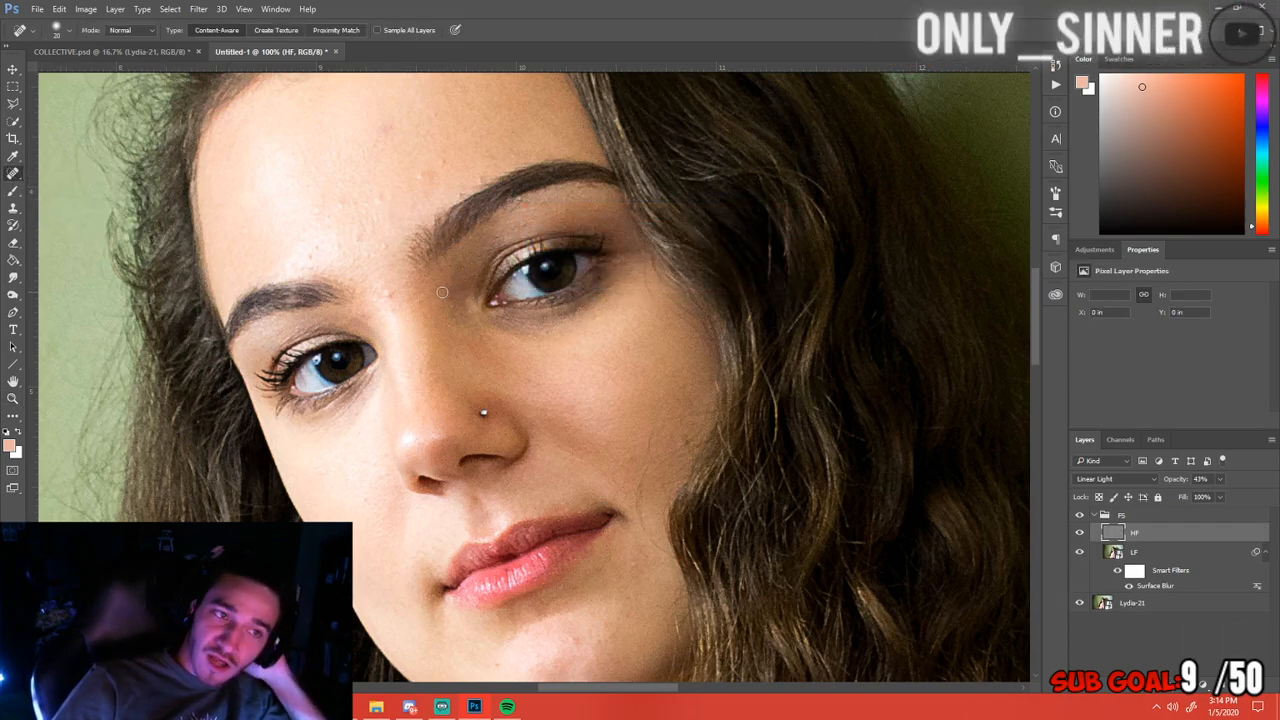
# Frame the forehead and eyes and reduce the Spot Healing Brush size to 10
pyautogui.hotkey('ctrl', '+')
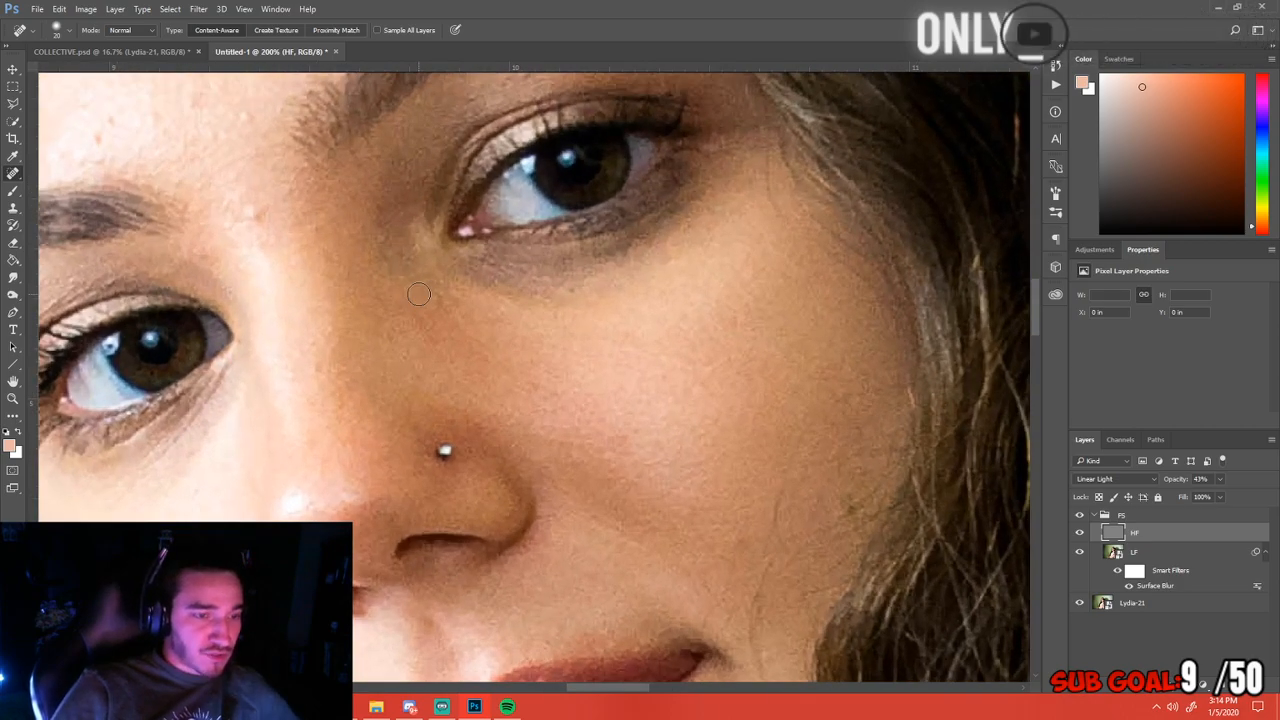
pyautogui.hotkey('ctrl', '-')
pyautogui.moveTo(401, 279); pyautogui.dragTo(489, 376)
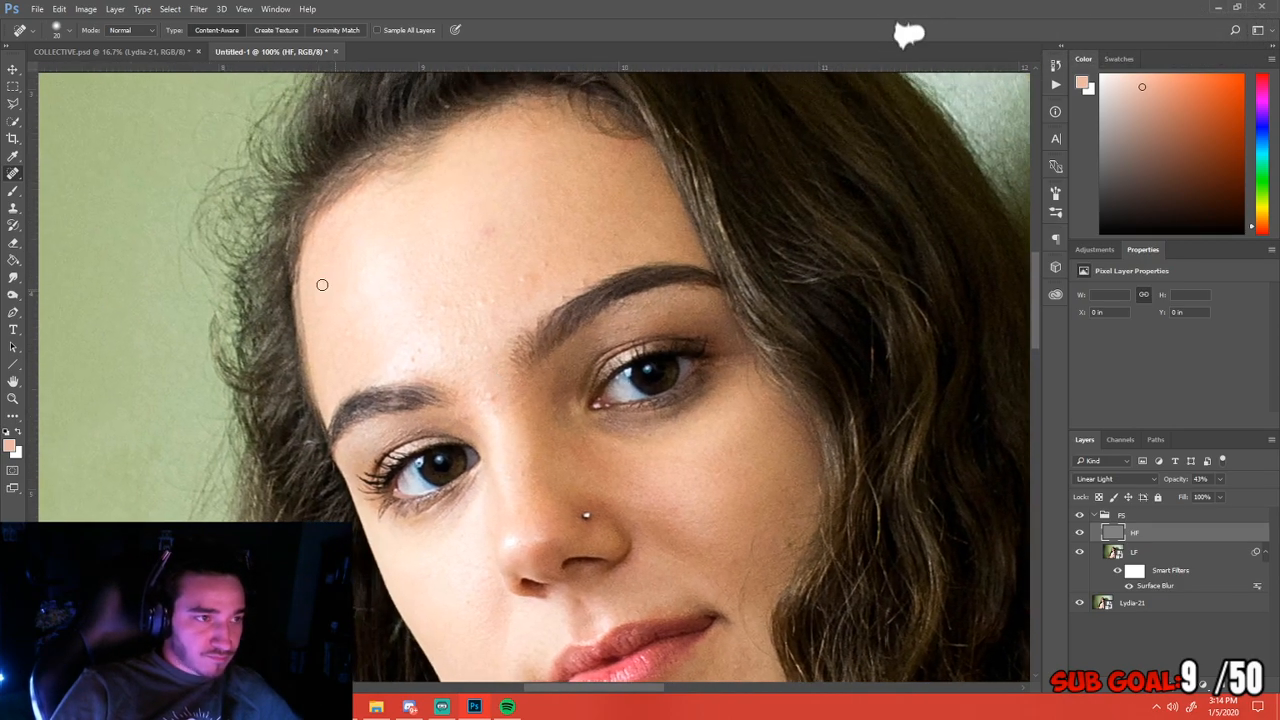
pyautogui.press('[')
pyautogui.press('[')
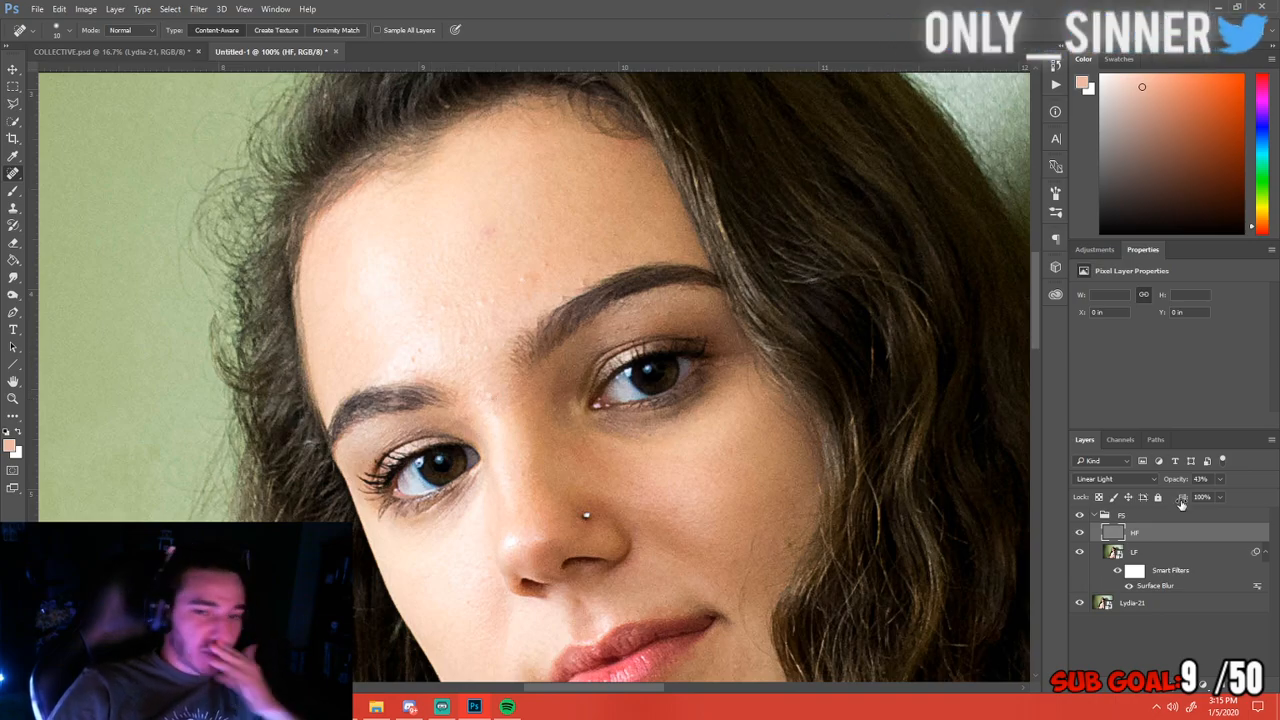
# Hide the LF and original photo layers to check the HF layer on its own, and show both again
pyautogui.click(1079, 603)
pyautogui.click(1079, 552)
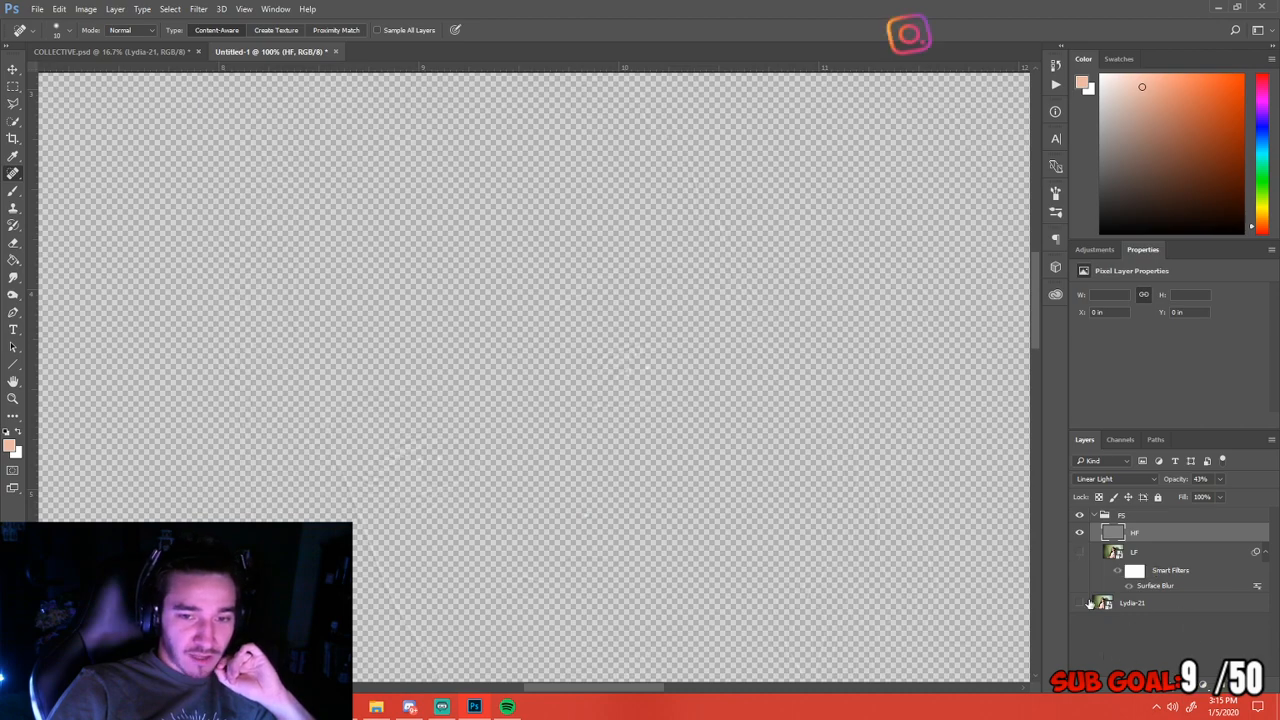
pyautogui.click(1079, 603)
pyautogui.click(1079, 552)
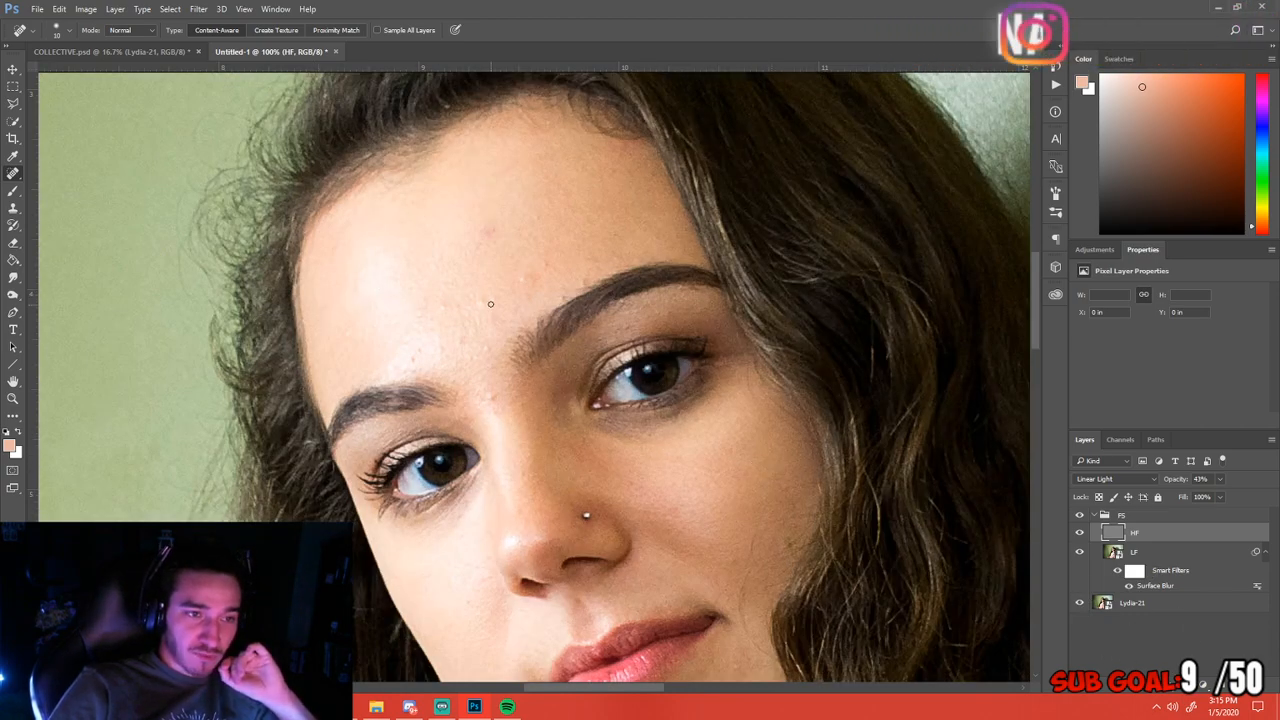
# Display only the HF layer, with its blend mode set to Normal and its opacity at 100%
pyautogui.click(1115, 479)
pyautogui.click(1096, 219)
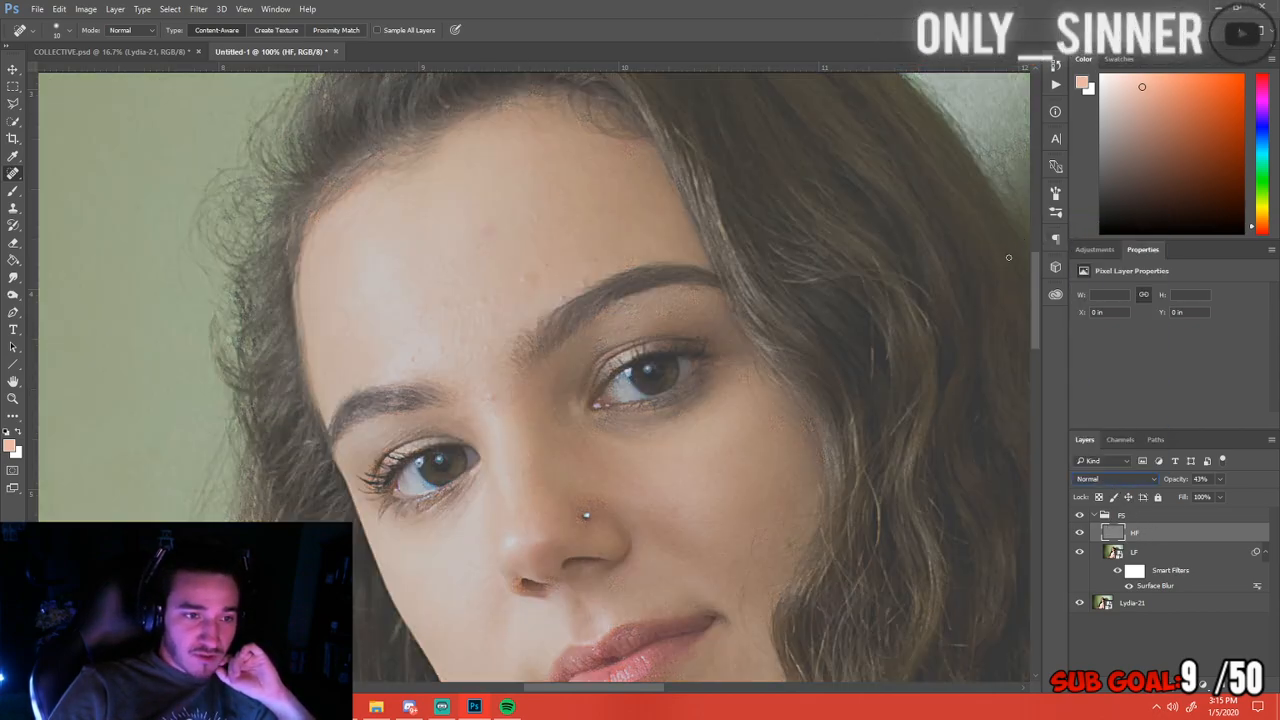
pyautogui.click(1079, 603)
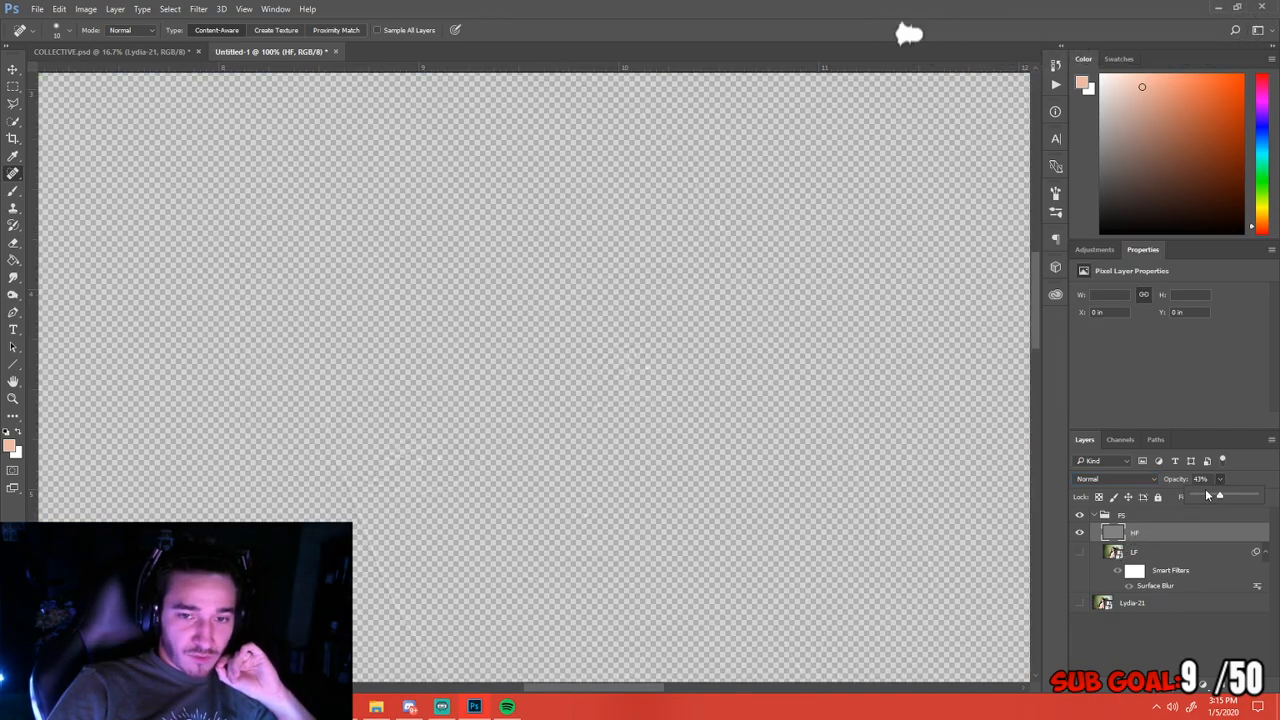
pyautogui.moveTo(1206, 494); pyautogui.dragTo(1254, 495)
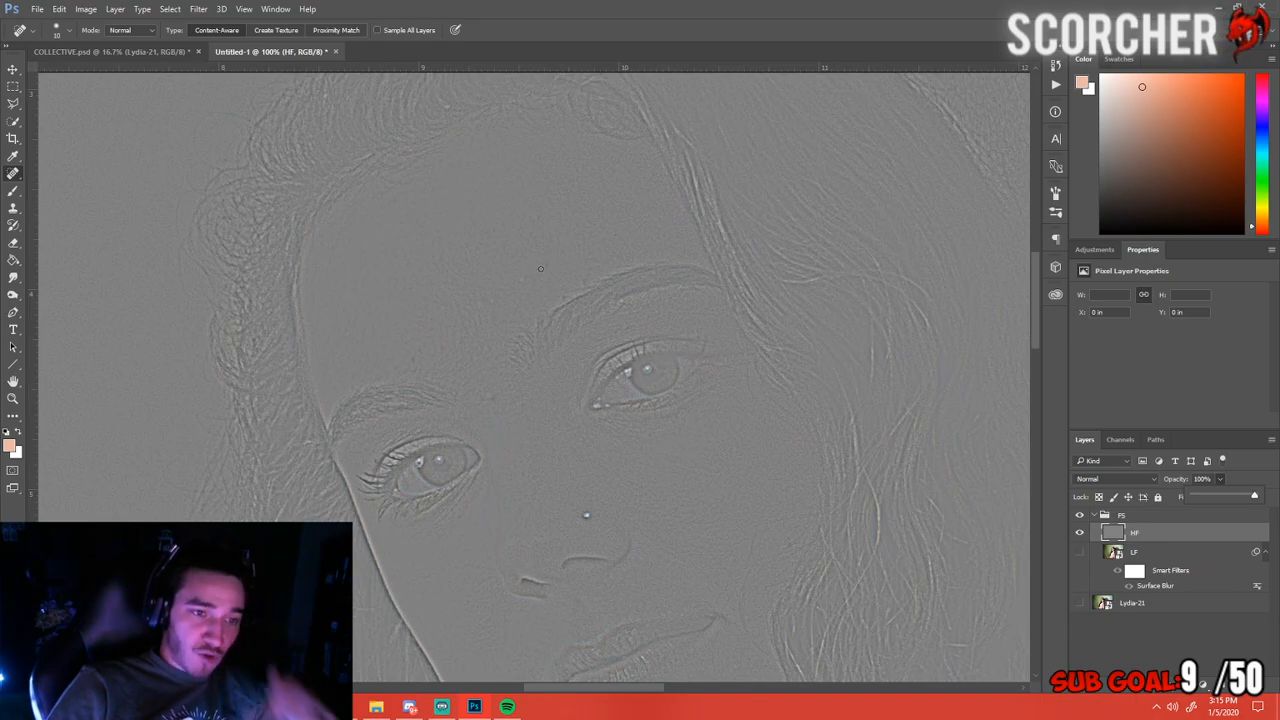
# Heal the small blemishes in the HF texture on the forehead just above the left-hand eyebrow
pyautogui.moveTo(593, 495); pyautogui.dragTo(541, 418)
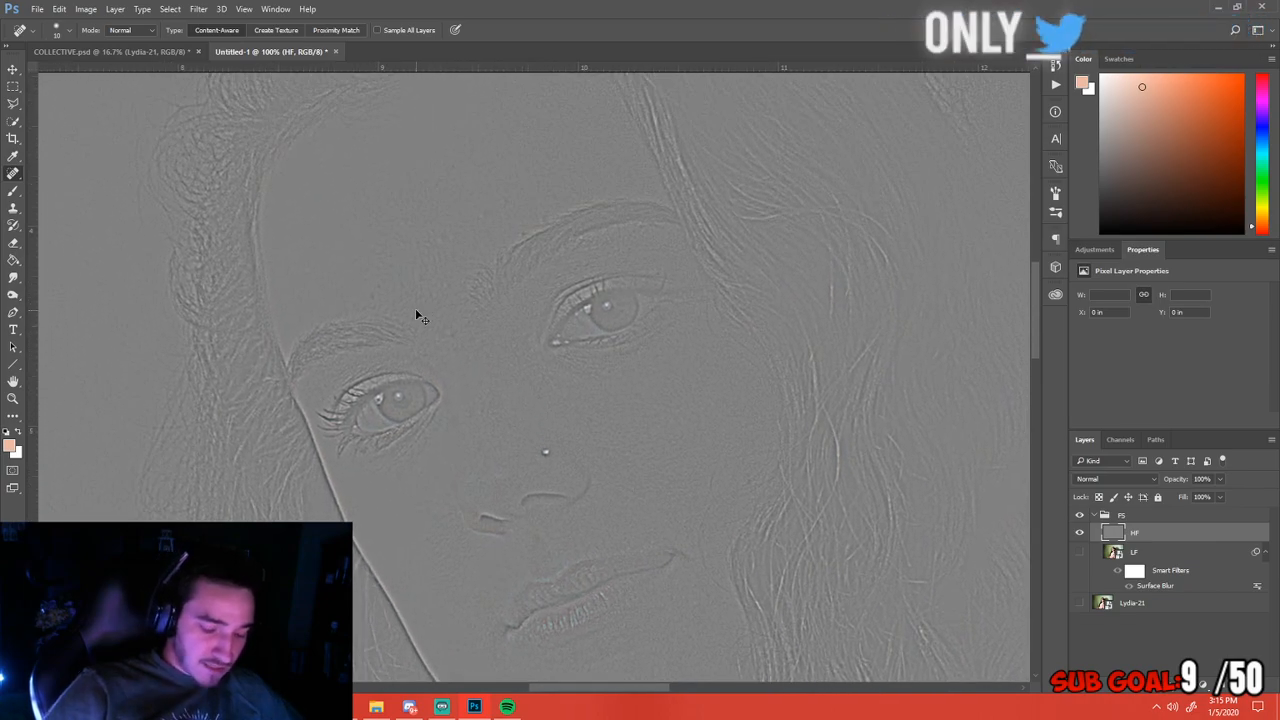
pyautogui.hotkey('ctrl', '+')
pyautogui.moveTo(388, 333); pyautogui.dragTo(423, 389)
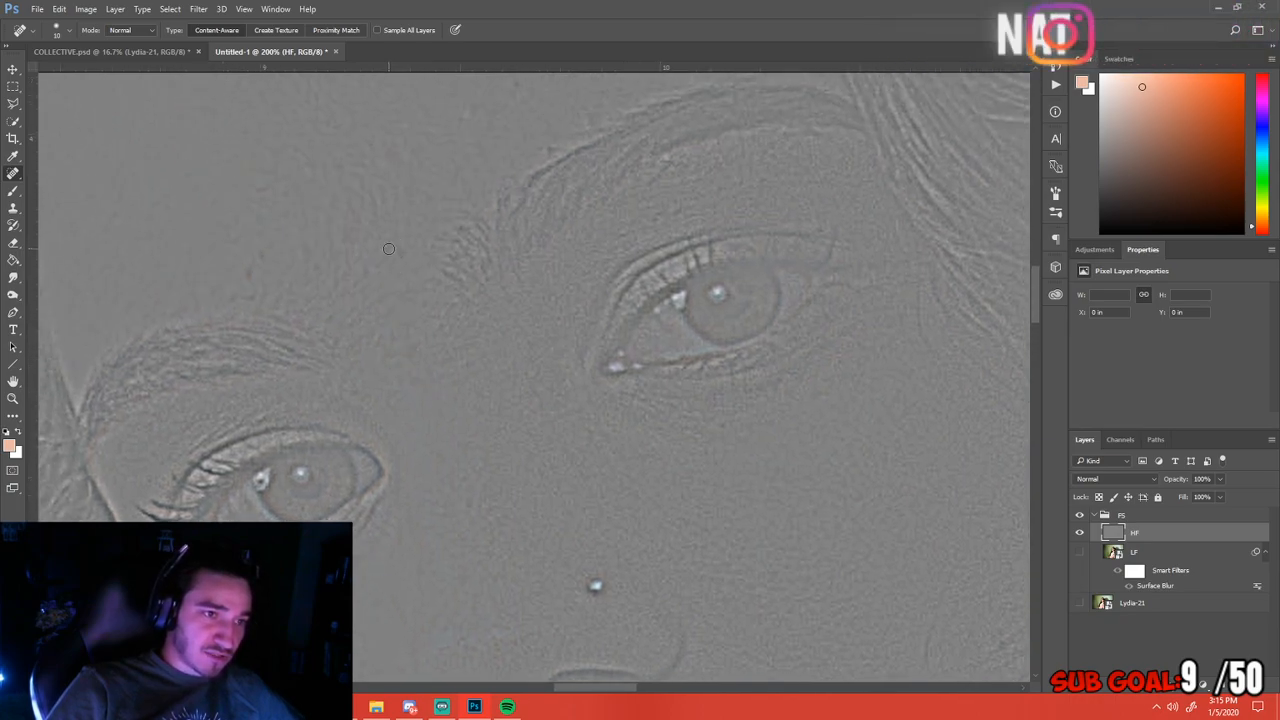
pyautogui.moveTo(406, 306); pyautogui.dragTo(530, 357)
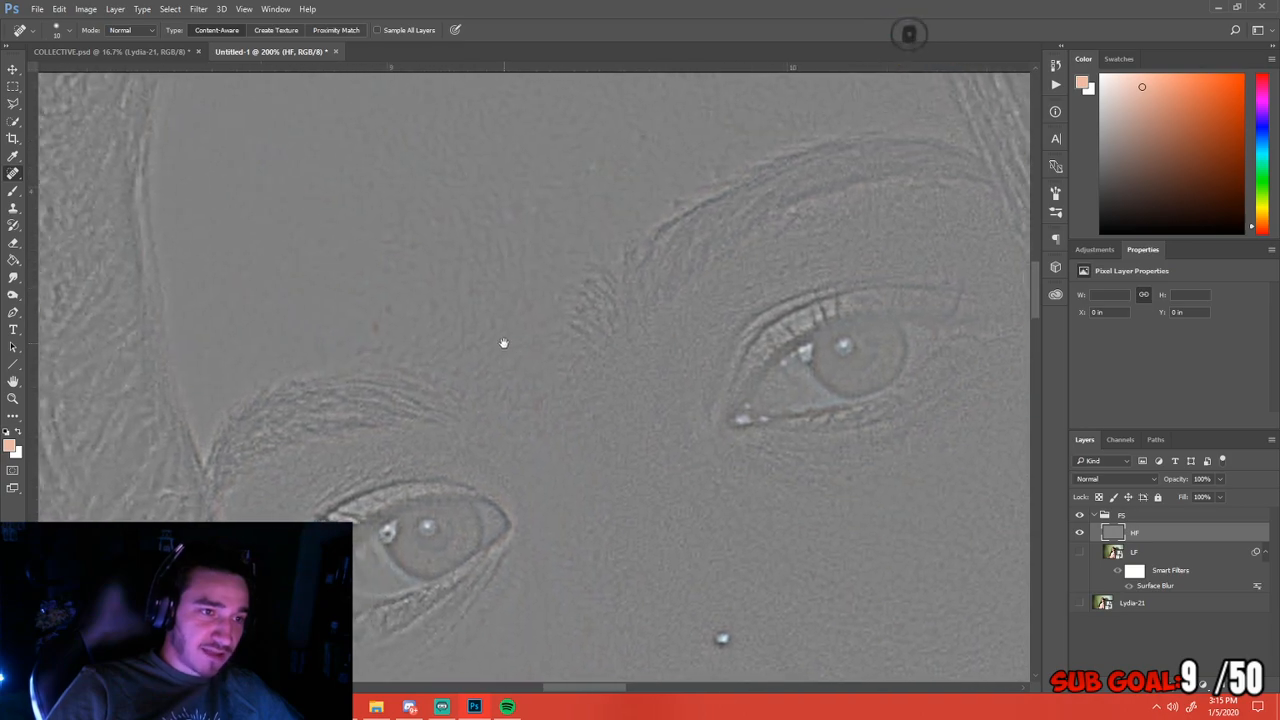
pyautogui.moveTo(389, 311); pyautogui.dragTo(390, 307)
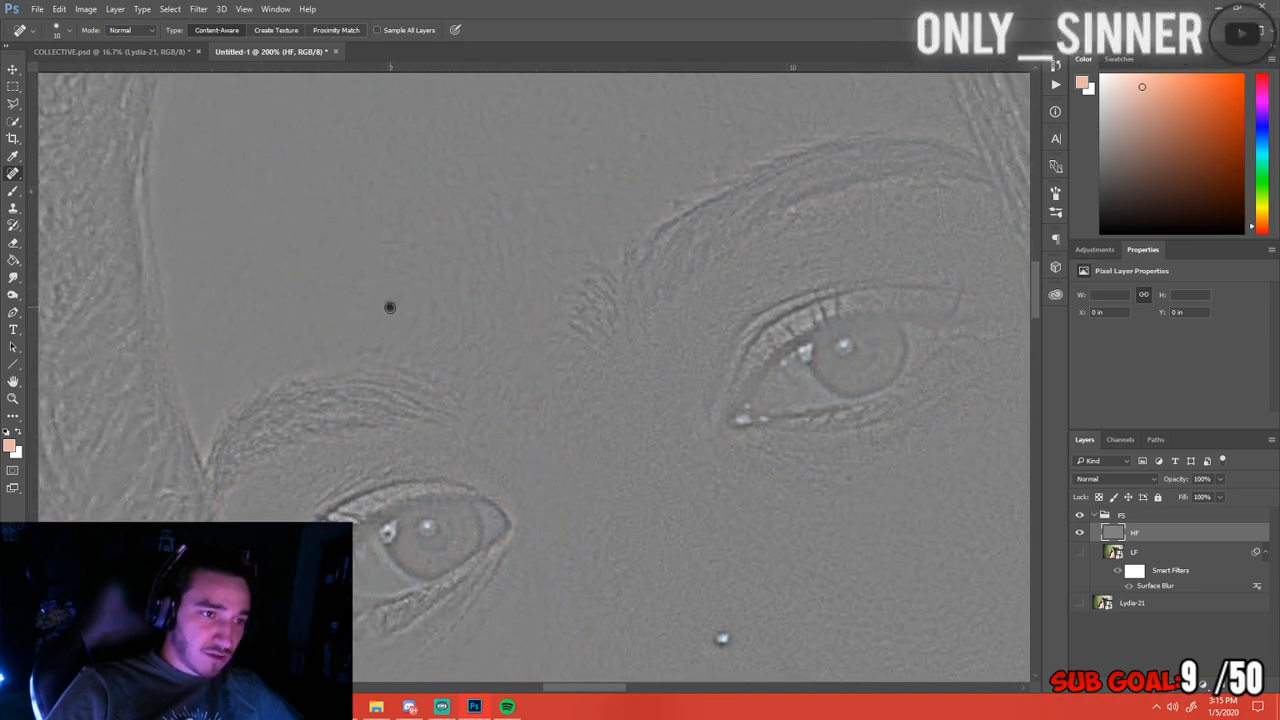
pyautogui.moveTo(366, 349); pyautogui.dragTo(352, 348)
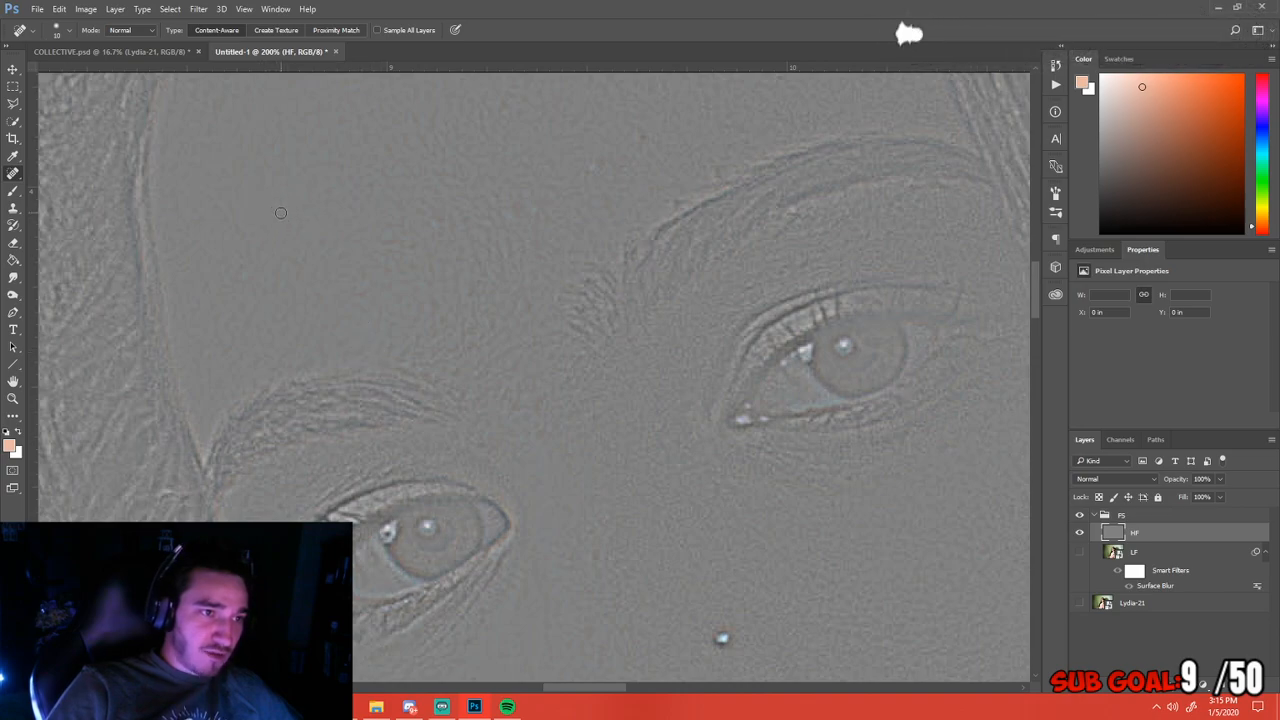
# Heal the spots in the HF texture on the central forehead and between the eyebrows
pyautogui.moveTo(569, 203); pyautogui.dragTo(448, 317)
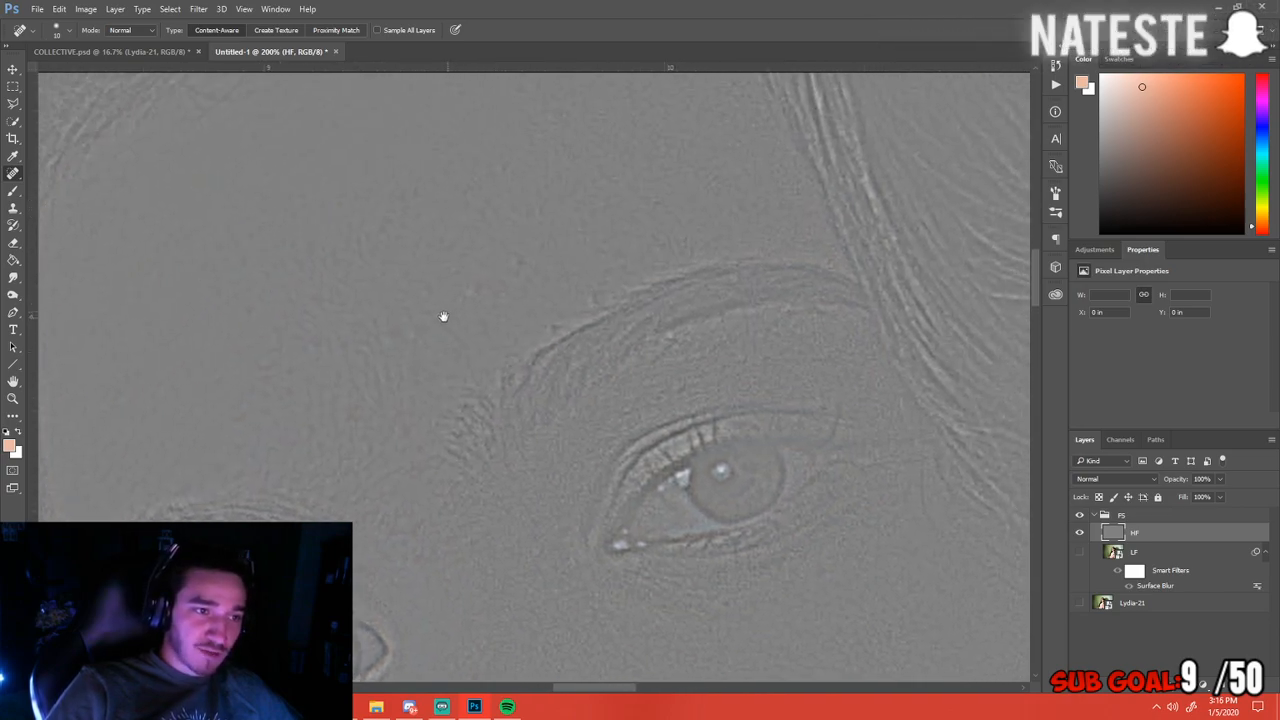
pyautogui.moveTo(239, 409); pyautogui.dragTo(240, 410)
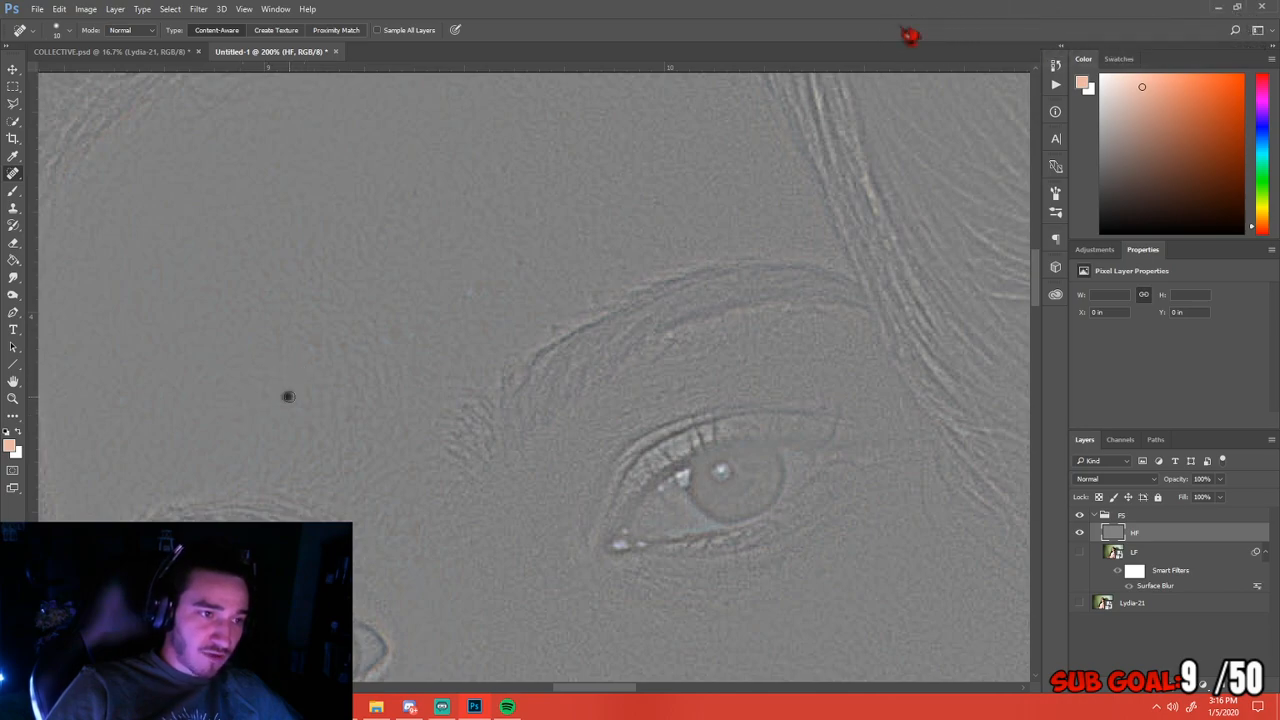
pyautogui.click(314, 348)
pyautogui.click(306, 434)
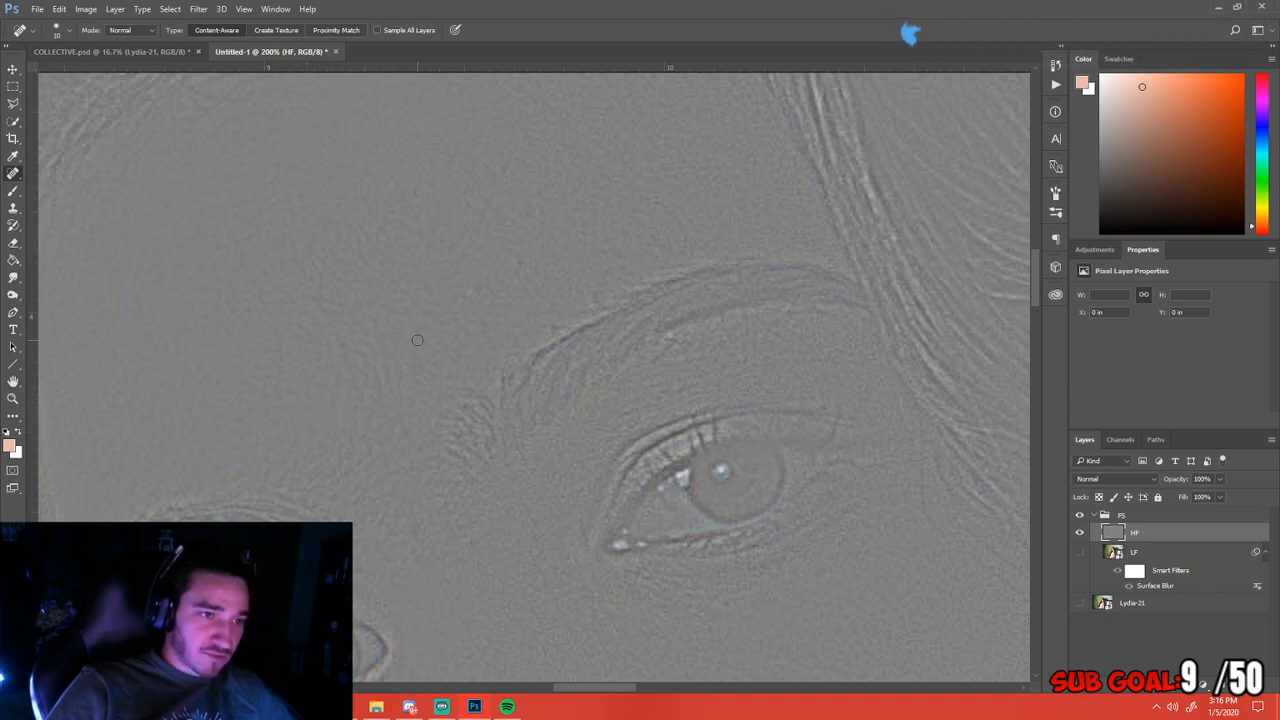
pyautogui.click(397, 432)
pyautogui.click(390, 432)
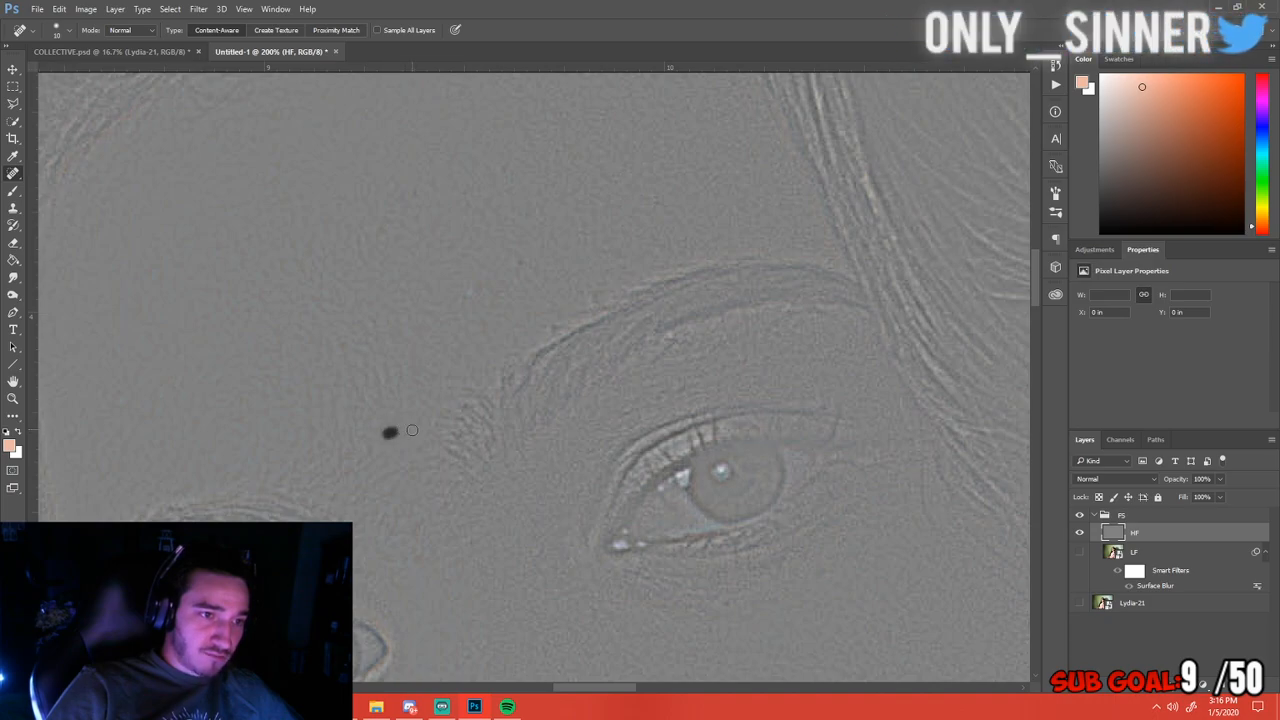
# Heal the remaining texture spots on the middle forehead and above the right-hand eyebrow on the HF layer
pyautogui.click(265, 274)
pyautogui.click(282, 264)
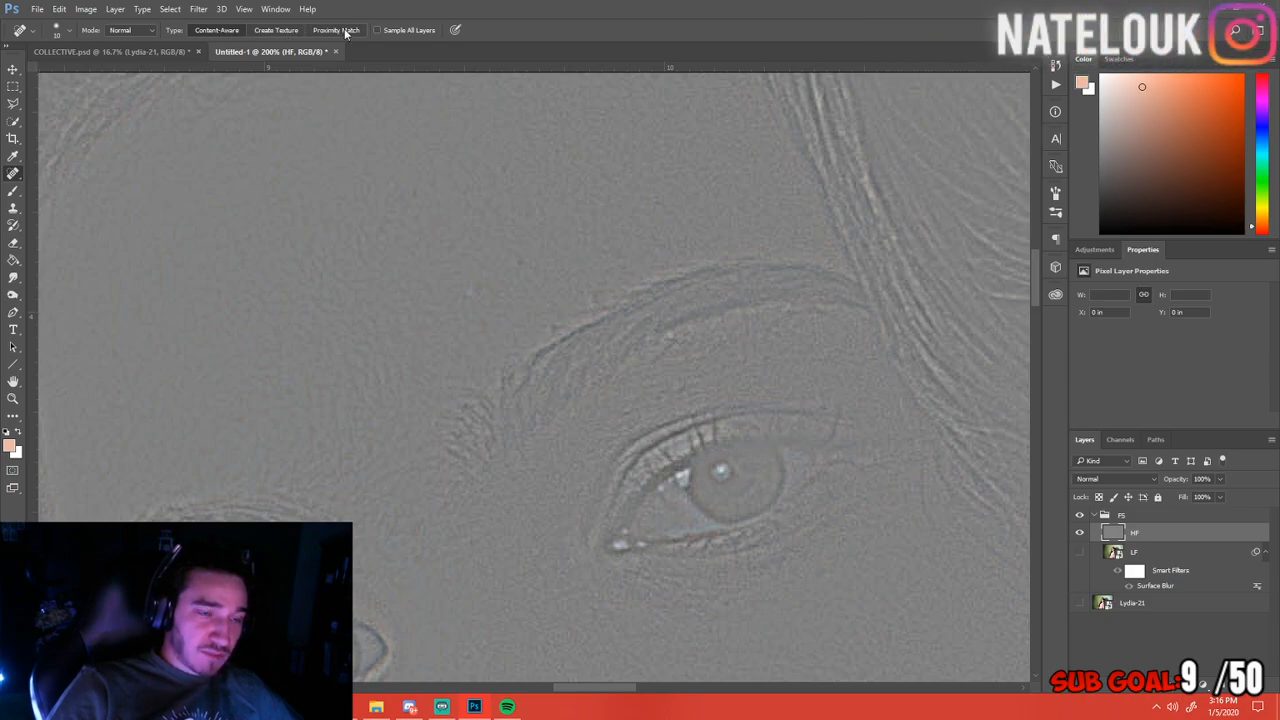
pyautogui.moveTo(473, 292); pyautogui.dragTo(462, 297)
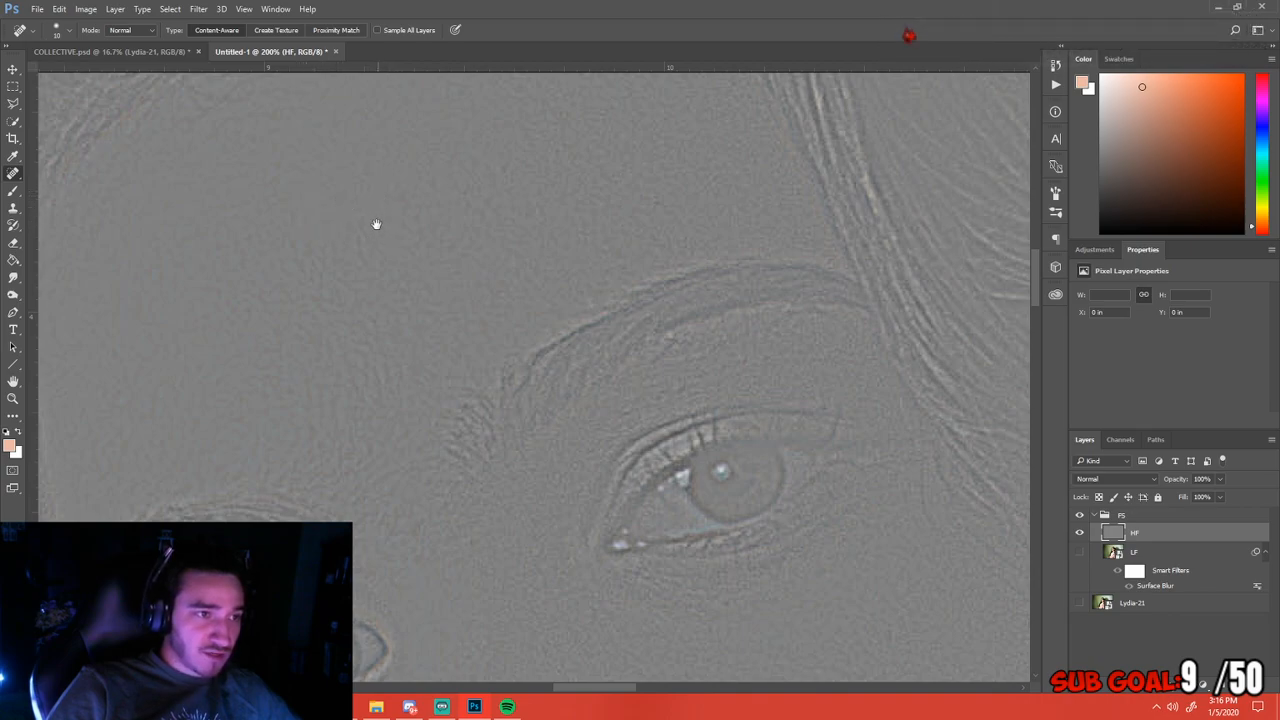
pyautogui.moveTo(377, 228); pyautogui.dragTo(466, 251)
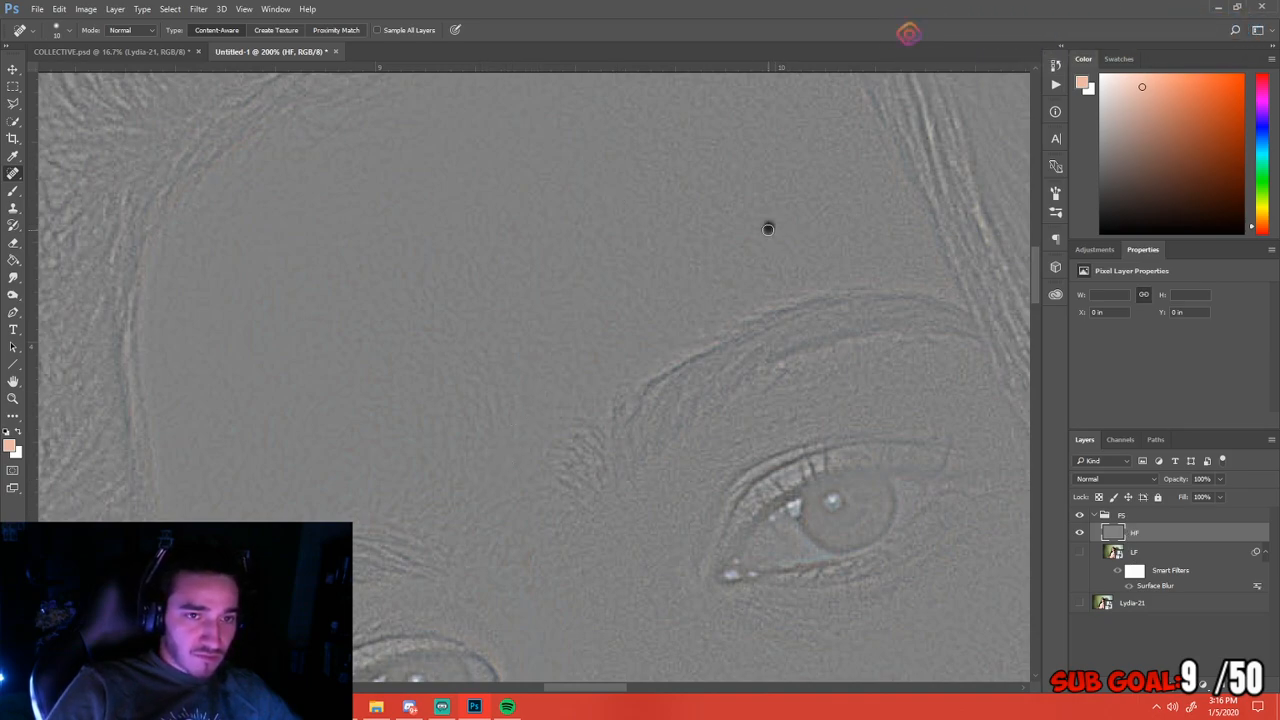
pyautogui.moveTo(686, 274)
pyautogui.mouseDown()
pyautogui.moveTo(588, 357)
pyautogui.moveTo(571, 317)
pyautogui.moveTo(594, 237)
pyautogui.moveTo(514, 163)
pyautogui.moveTo(492, 260)
pyautogui.moveTo(487, 247)
pyautogui.mouseUp()
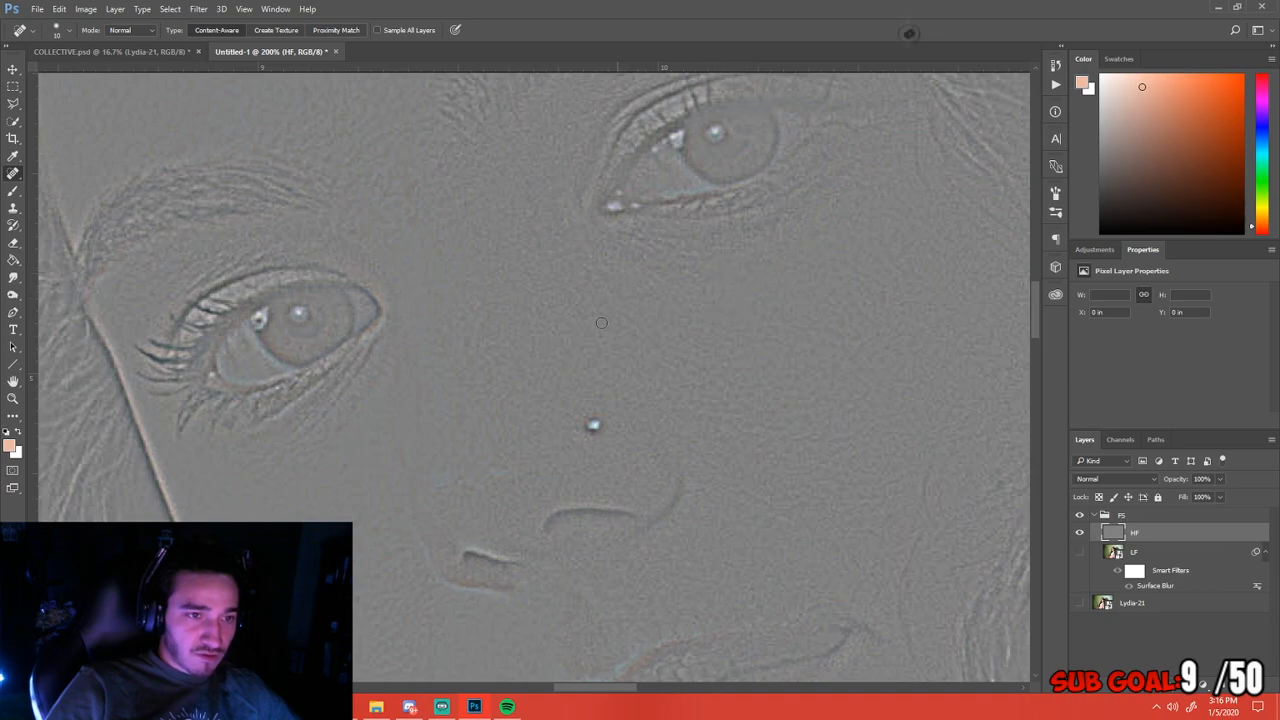
# Restore the HF layer to Linear Light at 43% opacity, with the LF and Lydia-21 layers visible again
pyautogui.moveTo(500, 380); pyautogui.dragTo(517, 300)
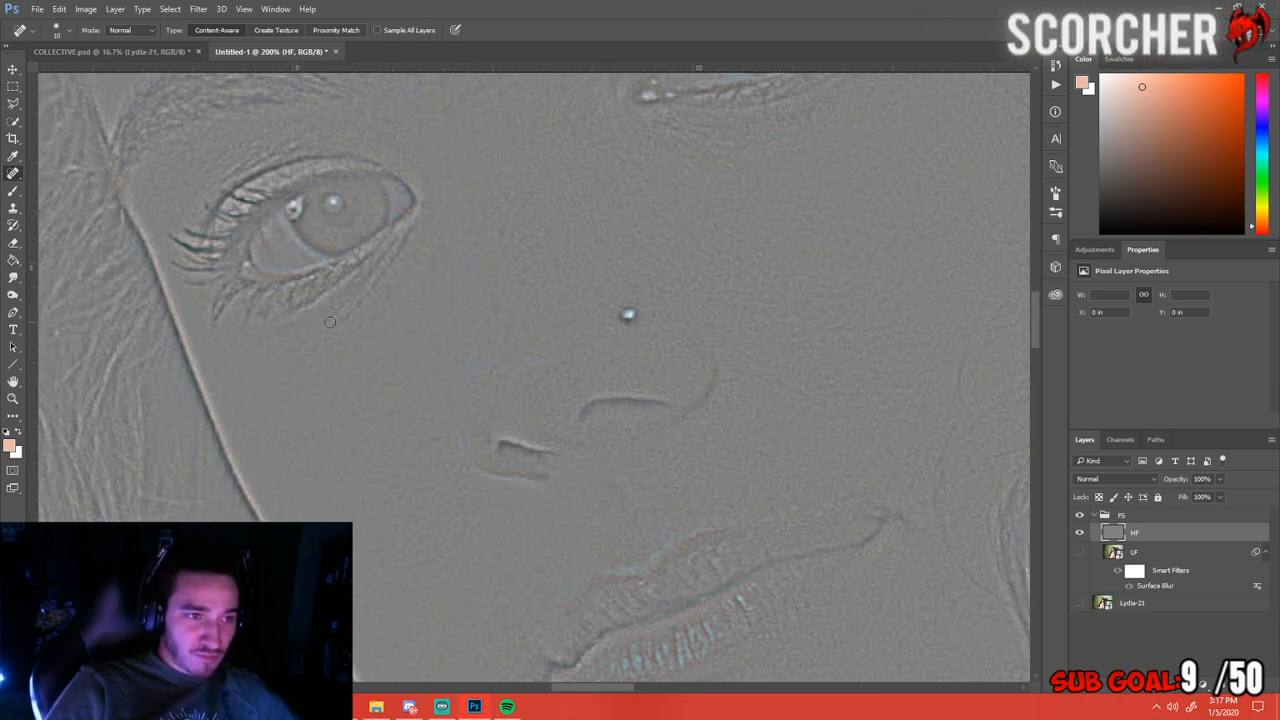
pyautogui.scroll(-6, 610, 409)
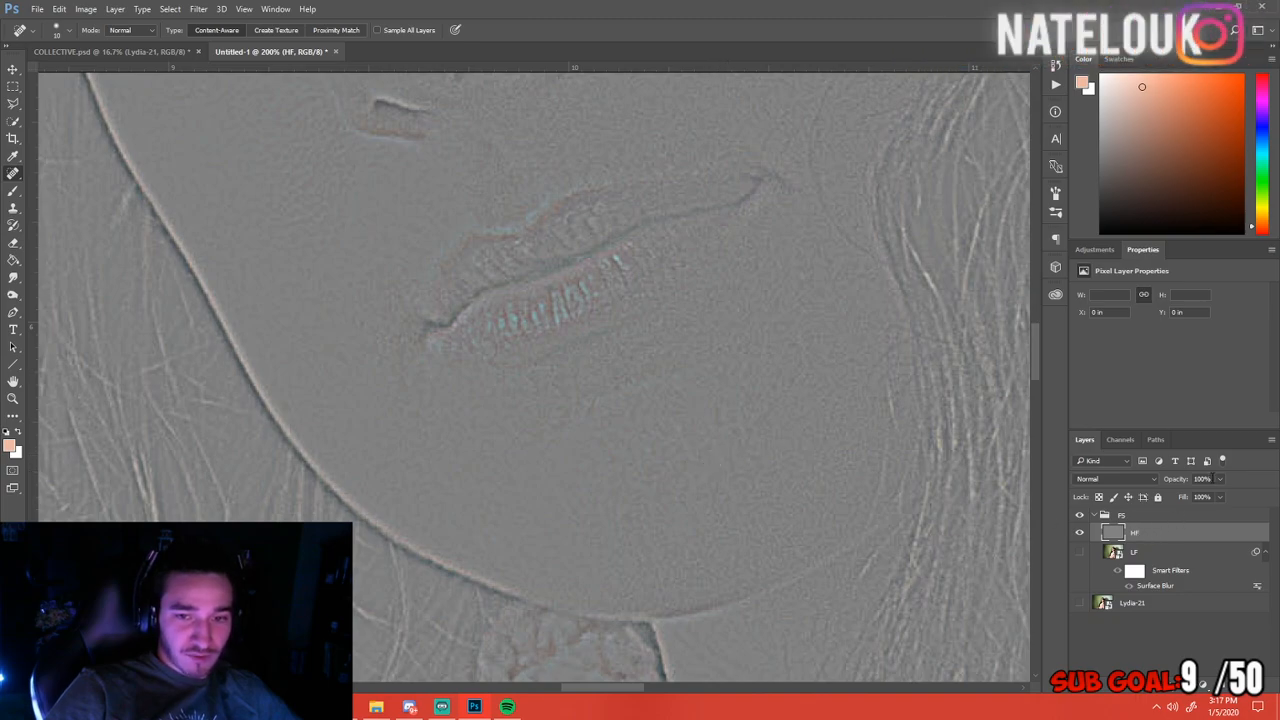
pyautogui.click(1219, 479)
pyautogui.moveTo(1221, 496); pyautogui.dragTo(1186, 498)
pyautogui.click(1149, 535)
pyautogui.click(1115, 479)
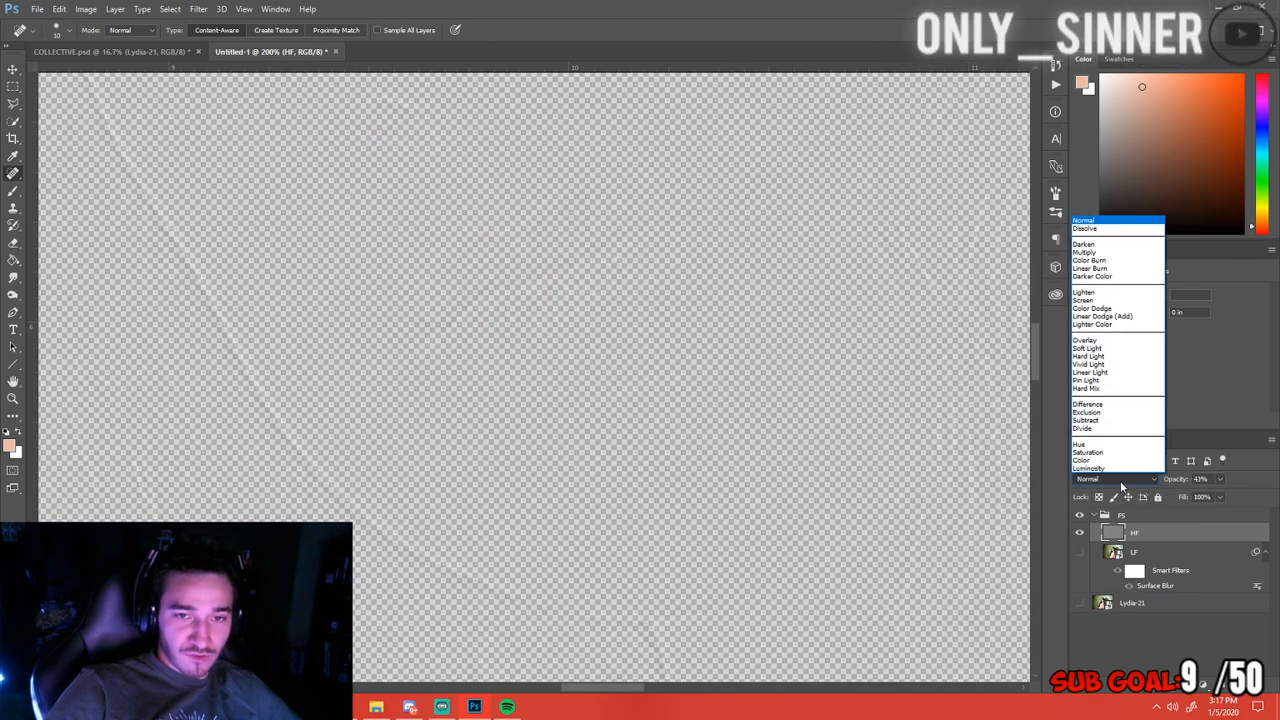
pyautogui.click(1101, 376)
pyautogui.click(1080, 553)
pyautogui.click(1080, 604)
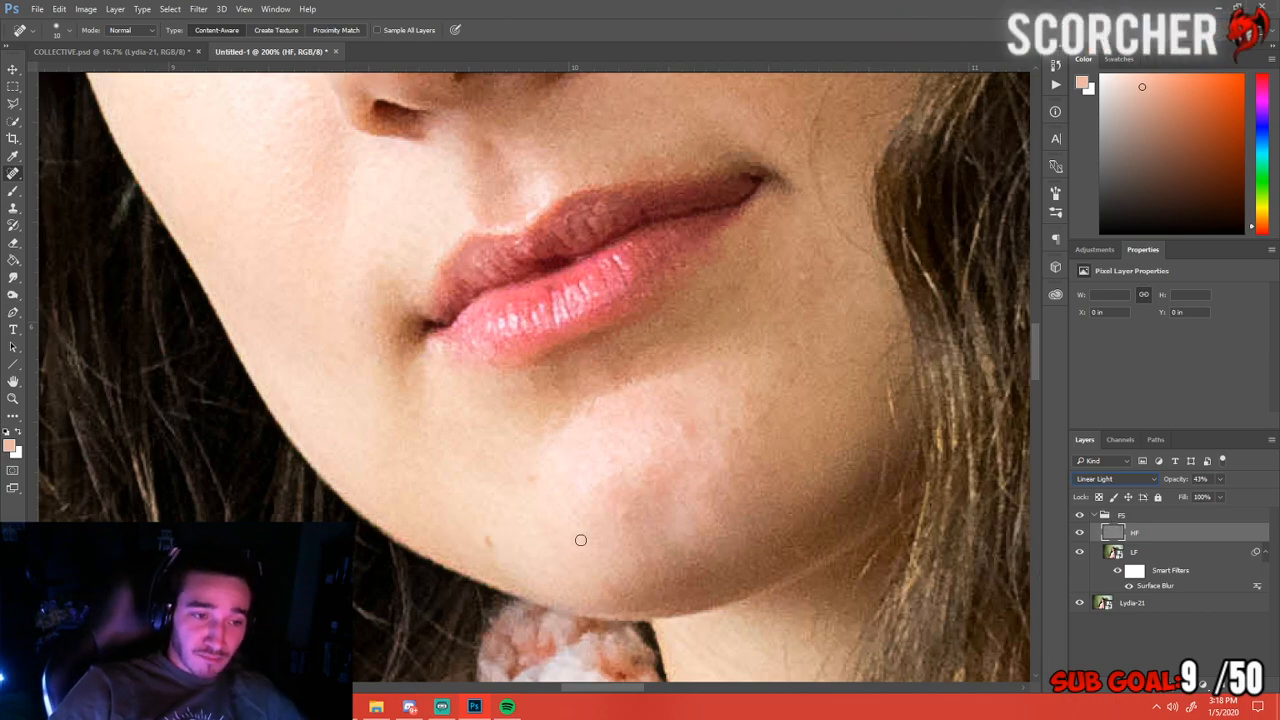
# Rasterize the LF smart object layer together with its Surface Blur filter
pyautogui.click(1148, 556)
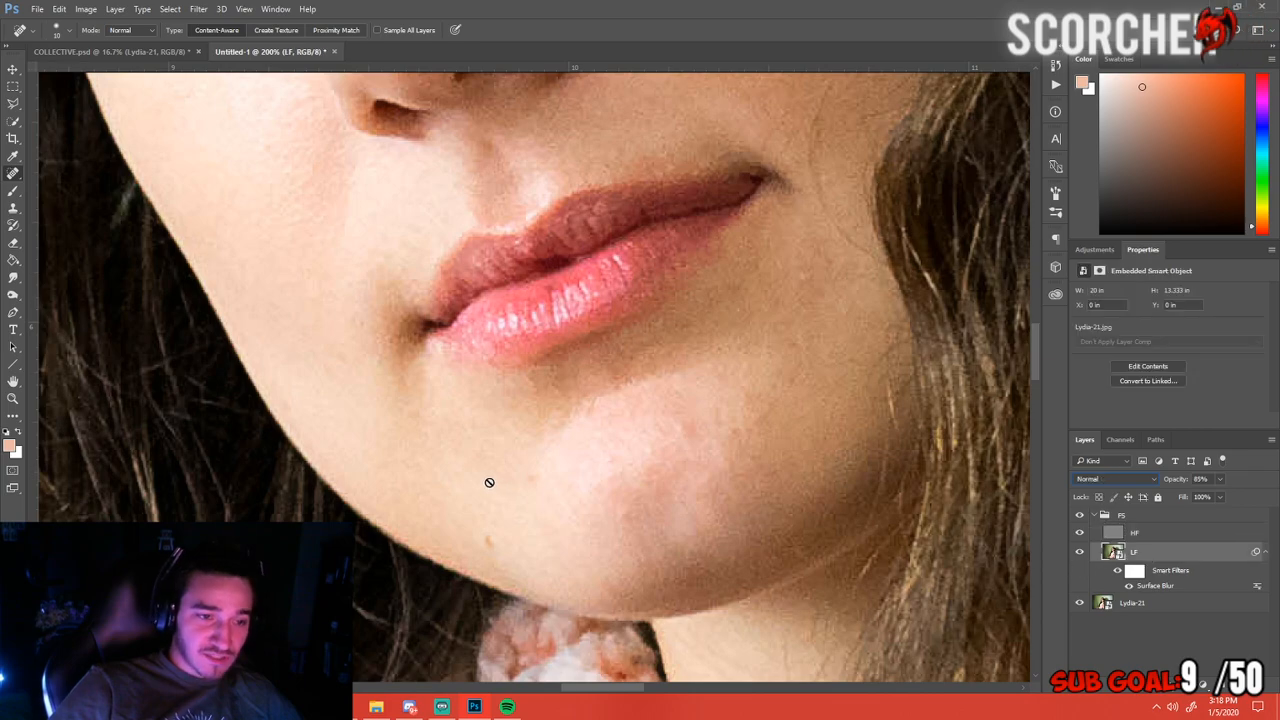
pyautogui.click(489, 483)
pyautogui.click(612, 278)
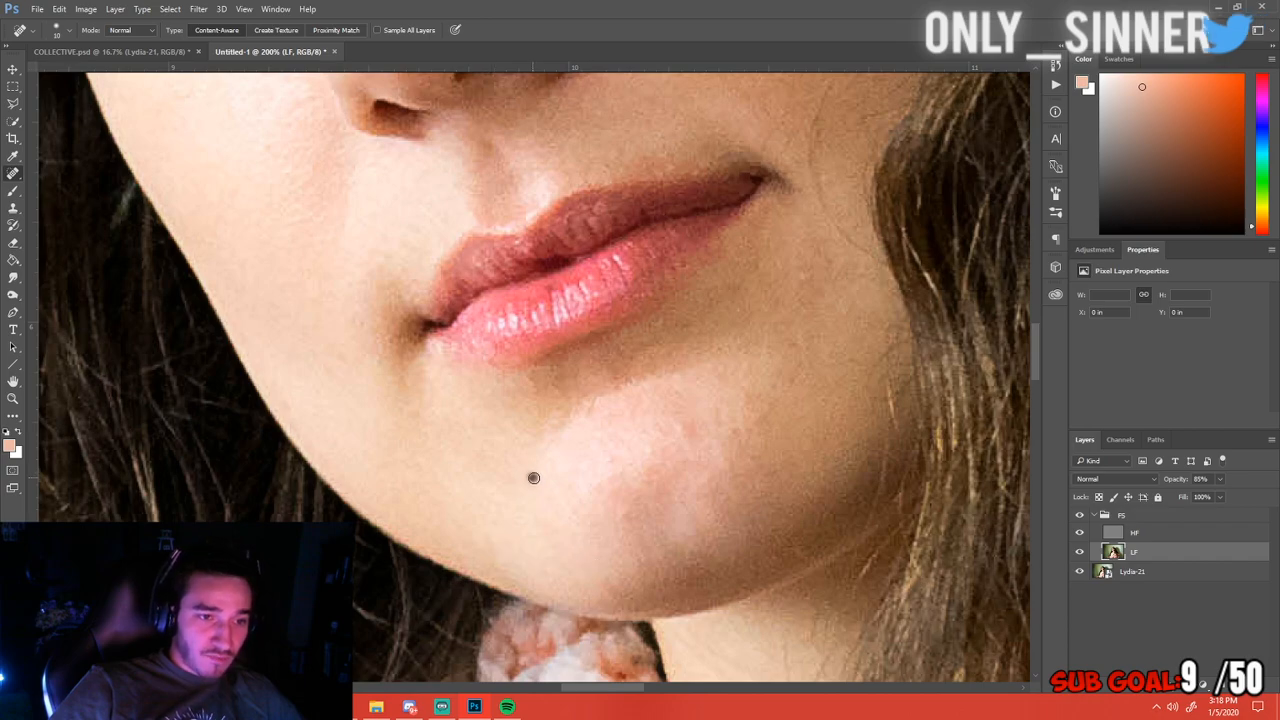
# Heal the small spots on the chin and on the right-hand cheek beside the hair on the LF layer
pyautogui.click(680, 429)
pyautogui.click(613, 461)
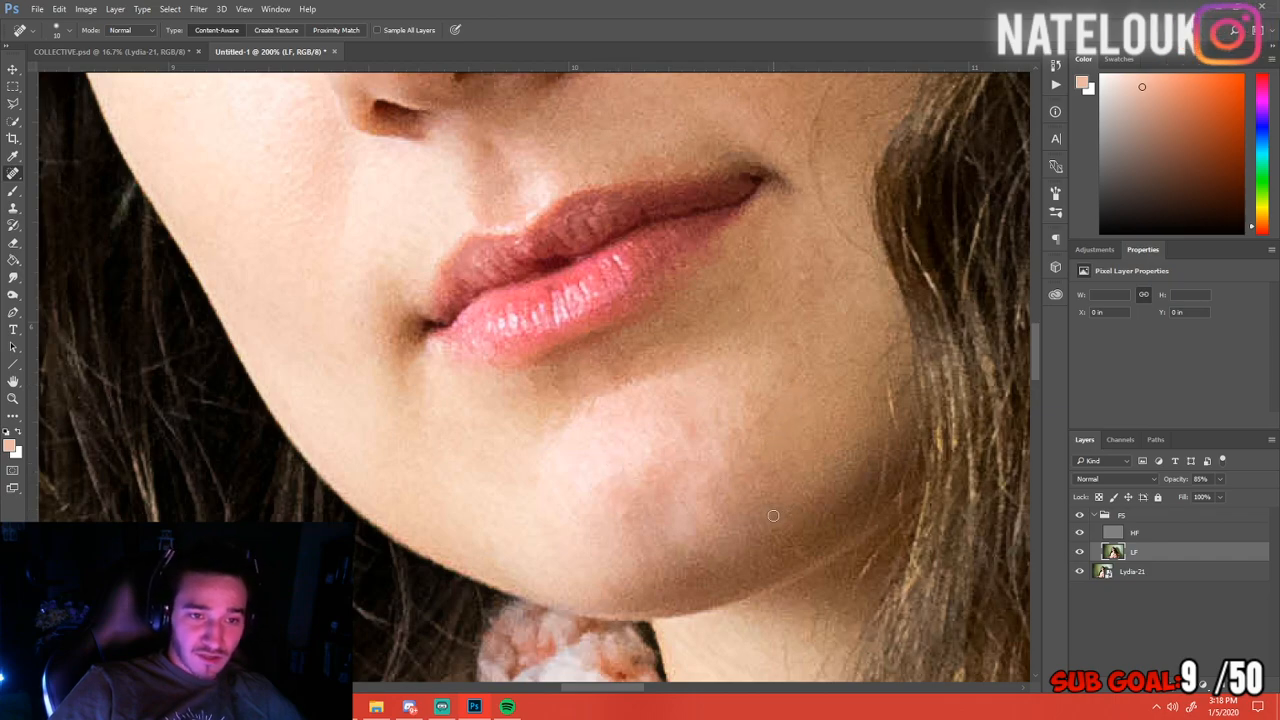
pyautogui.moveTo(576, 384); pyautogui.dragTo(605, 460)
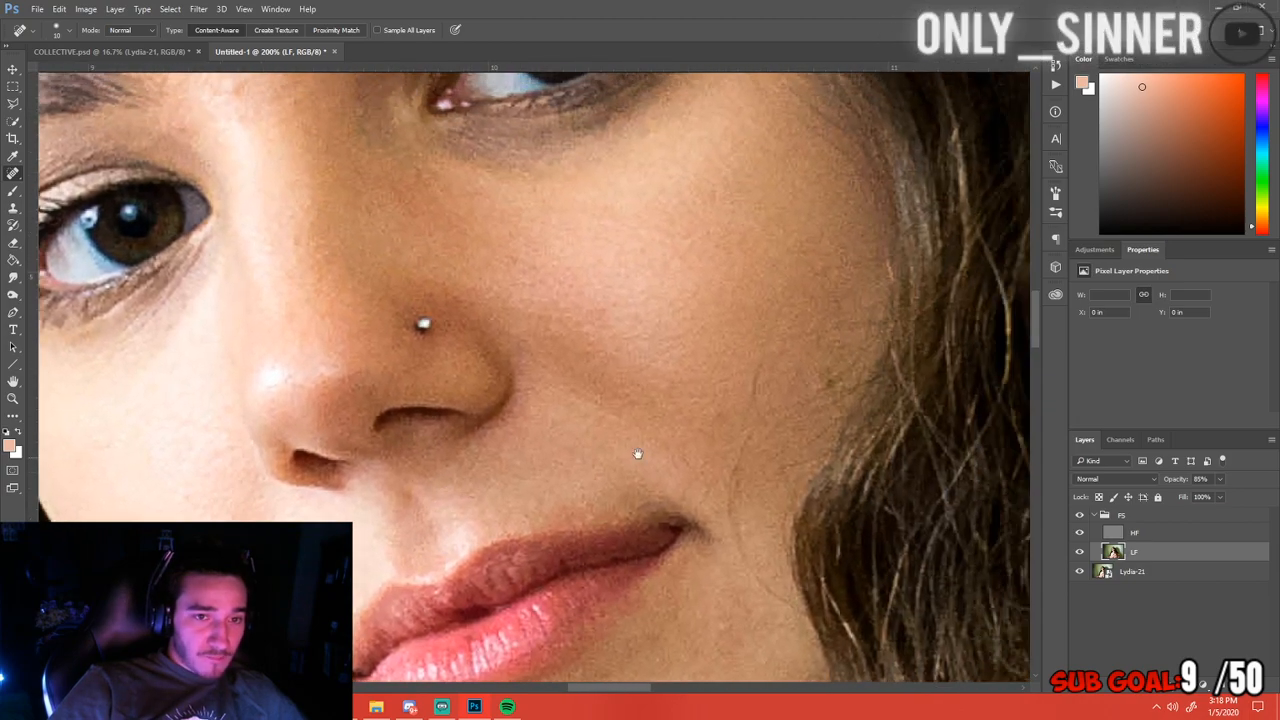
pyautogui.click(1142, 536)
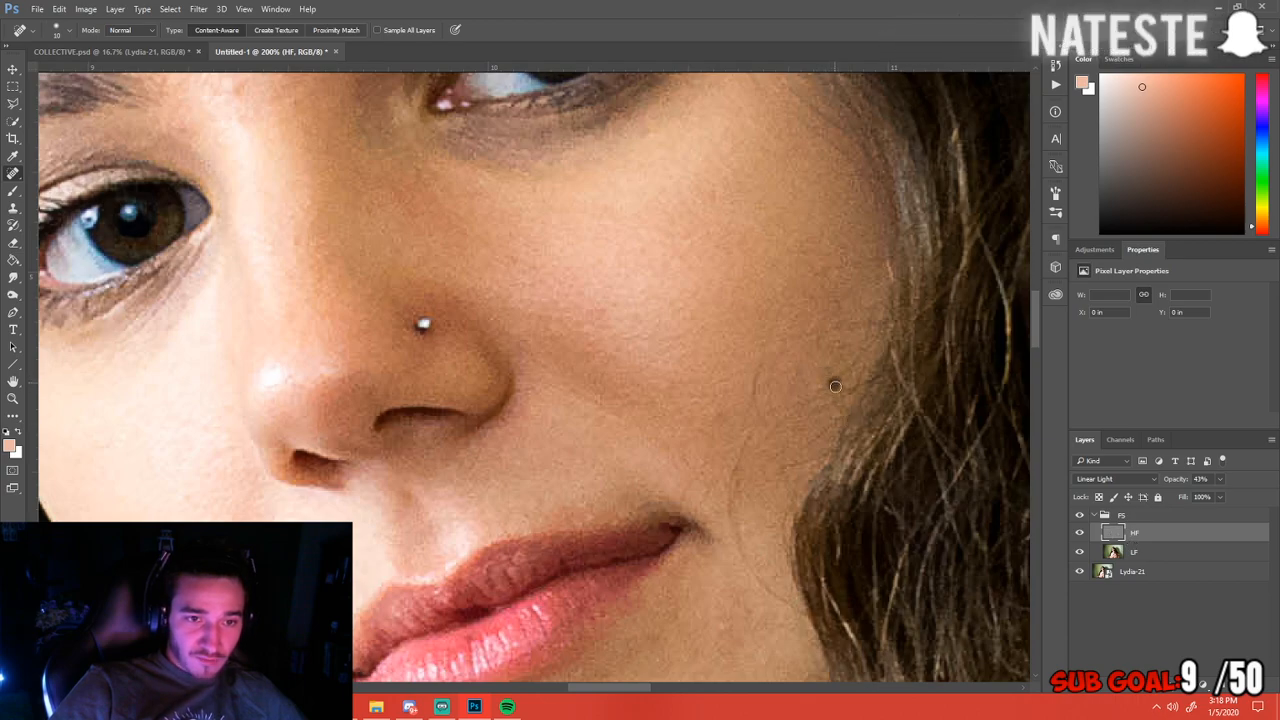
pyautogui.click(1147, 554)
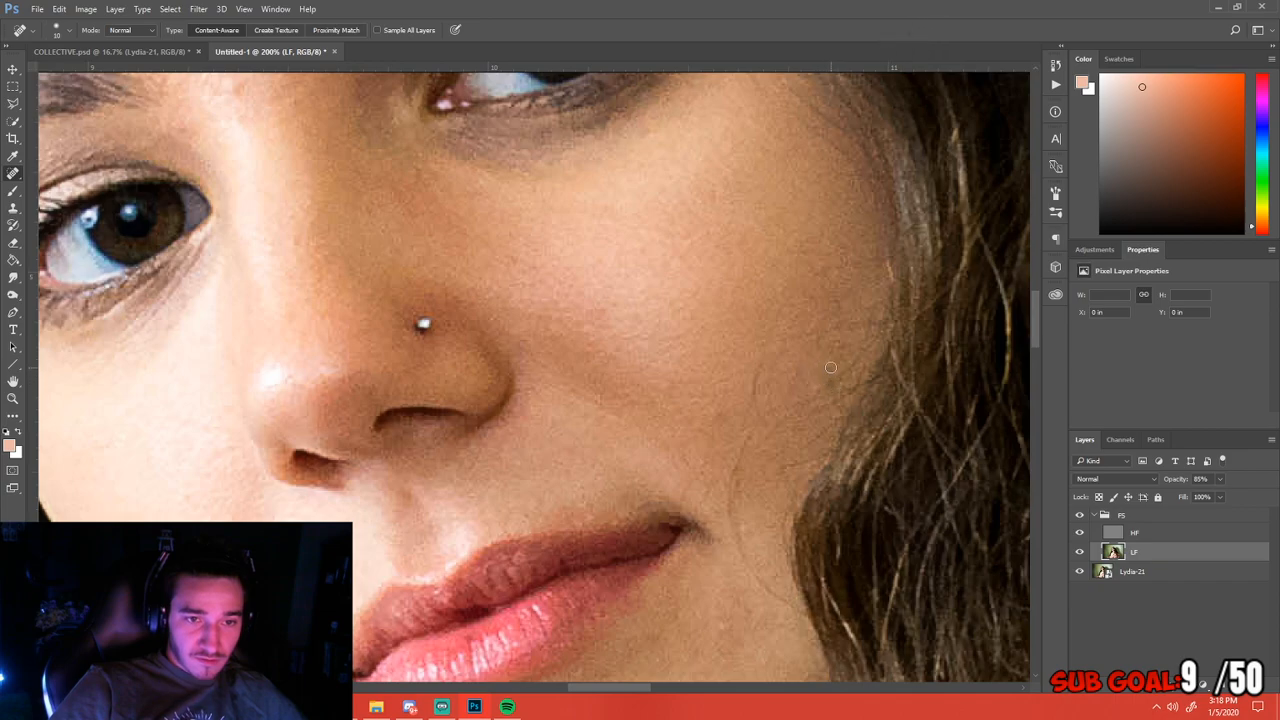
pyautogui.click(835, 368)
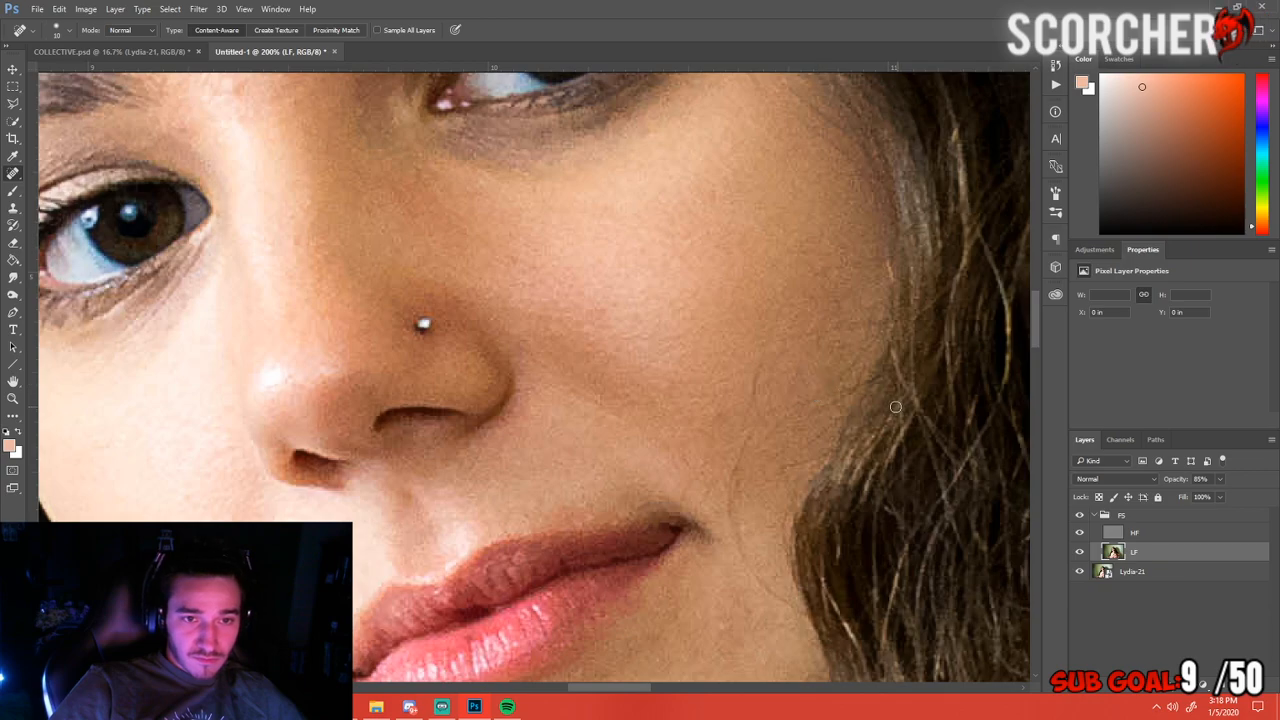
pyautogui.moveTo(819, 377); pyautogui.dragTo(836, 388)
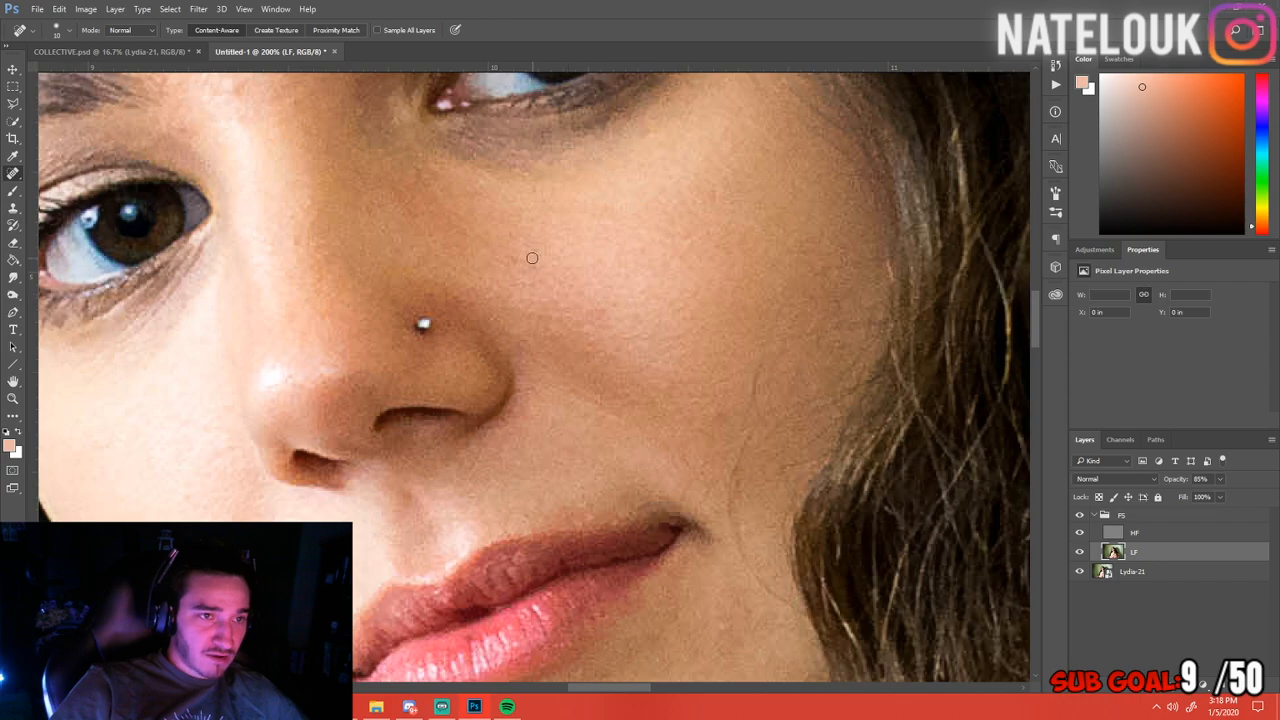
# Heal the uneven spots on the LF layer above the inner end of the left-hand eyebrow and on the lower middle forehead
pyautogui.moveTo(548, 244); pyautogui.dragTo(648, 387)
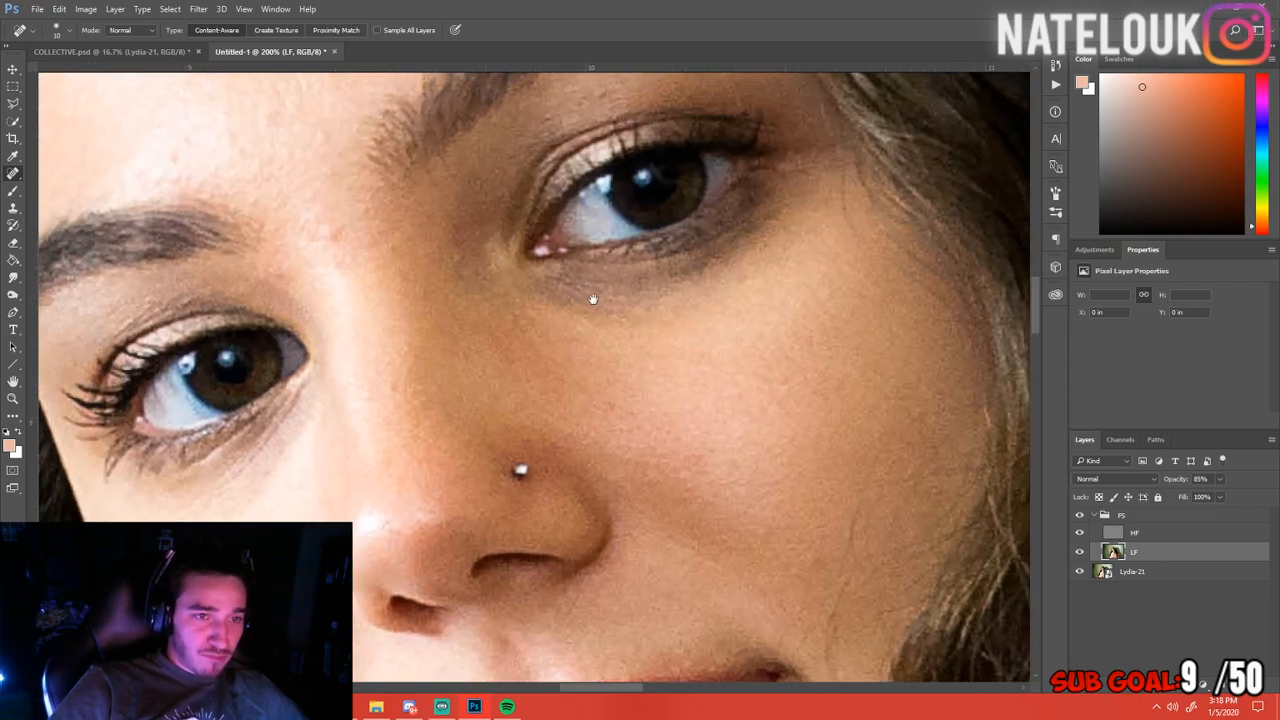
pyautogui.moveTo(437, 397); pyautogui.dragTo(549, 226)
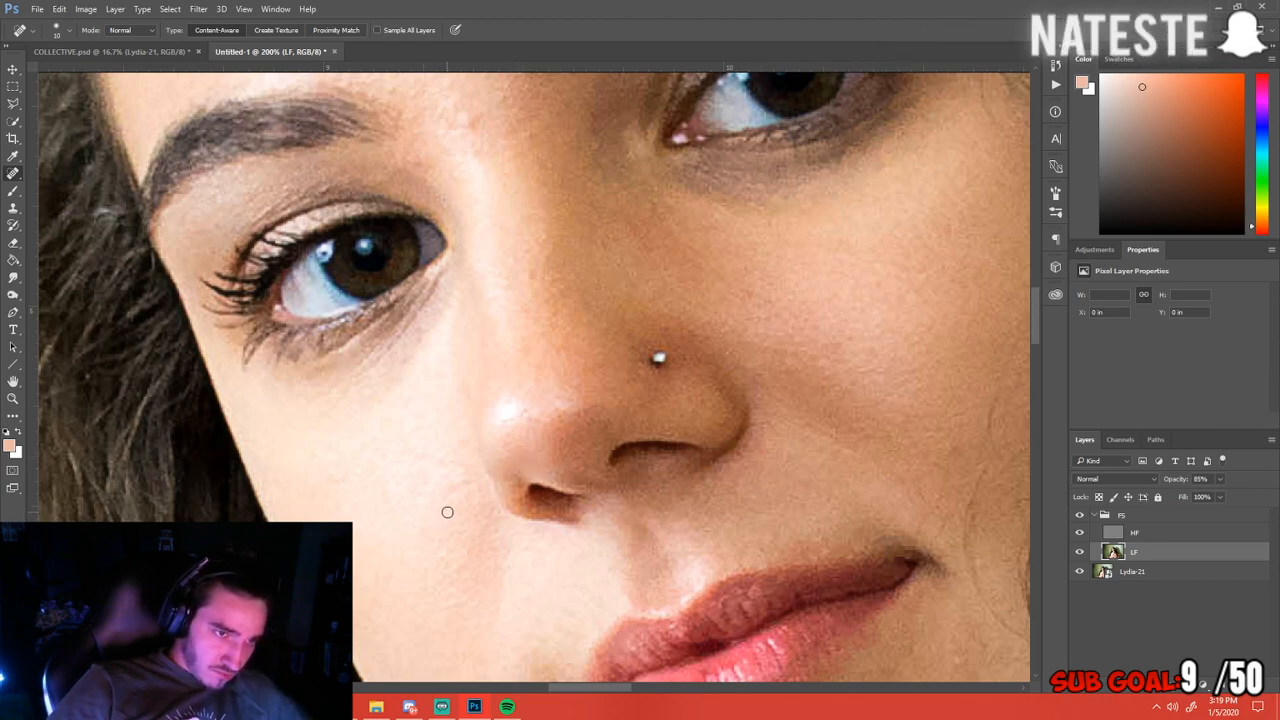
pyautogui.moveTo(543, 333); pyautogui.dragTo(623, 640)
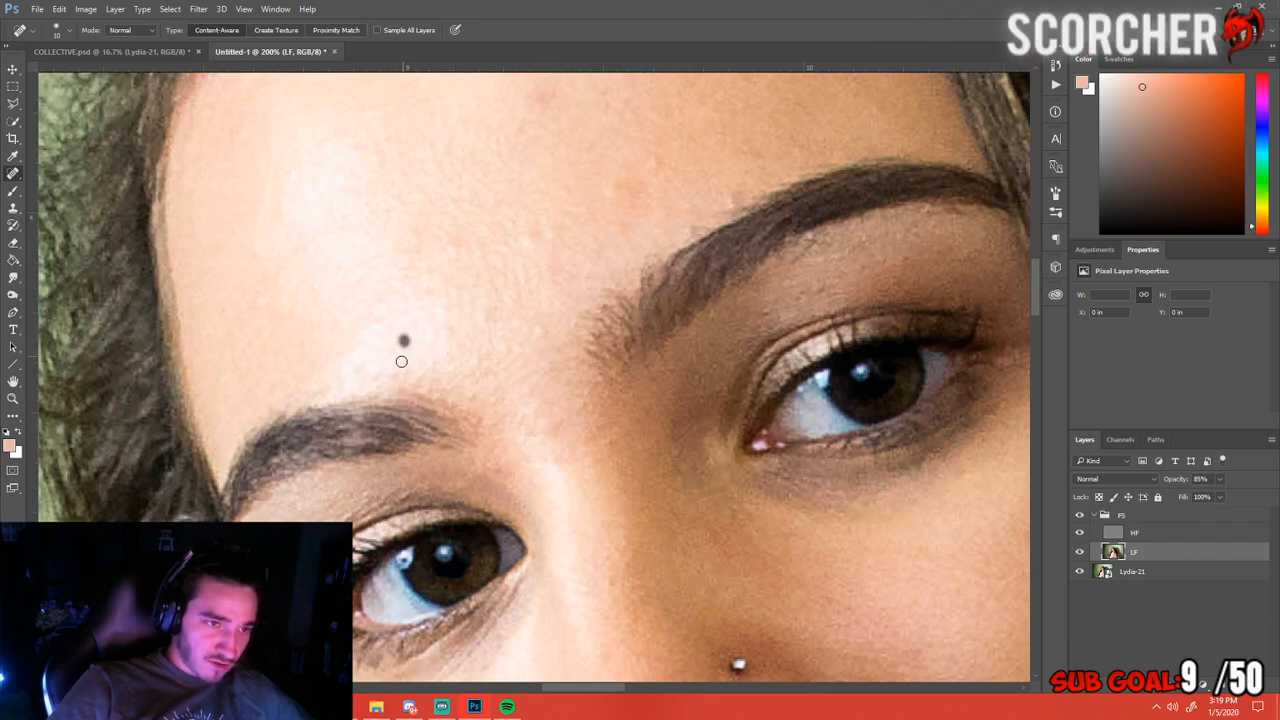
pyautogui.click(436, 369)
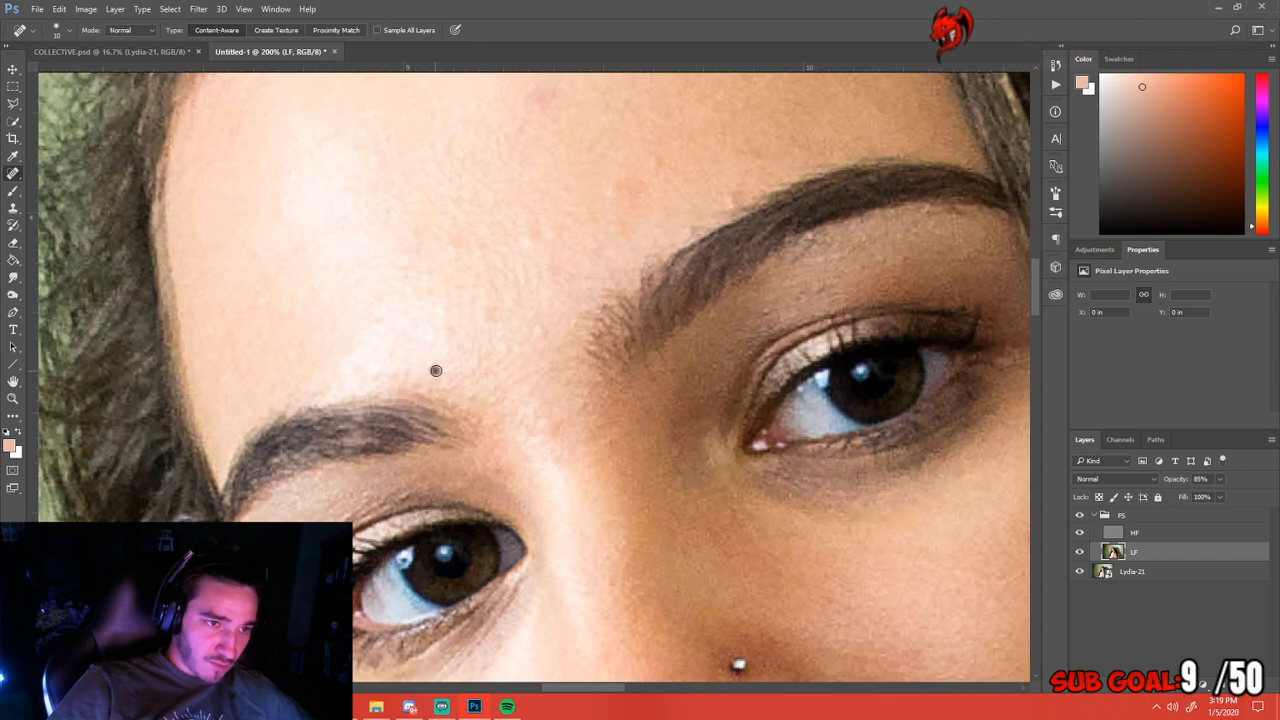
pyautogui.click(536, 330)
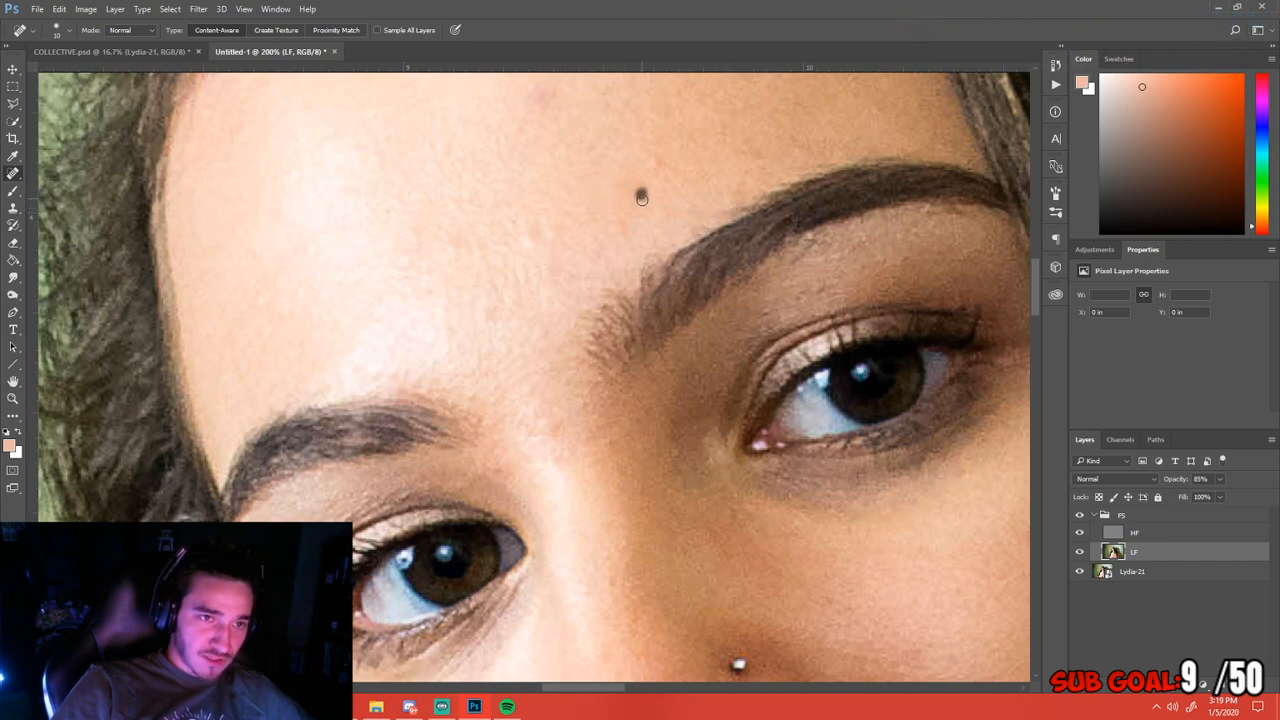
# Heal the discoloured patch in the upper middle of the forehead on the LF layer
pyautogui.scroll(2, 580, 237)
pyautogui.hscroll(-2, 631, 194)
pyautogui.moveTo(606, 156)
pyautogui.mouseDown()
pyautogui.moveTo(641, 160)
pyautogui.moveTo(588, 160)
pyautogui.mouseUp()
pyautogui.click(617, 178)
pyautogui.click(609, 163)
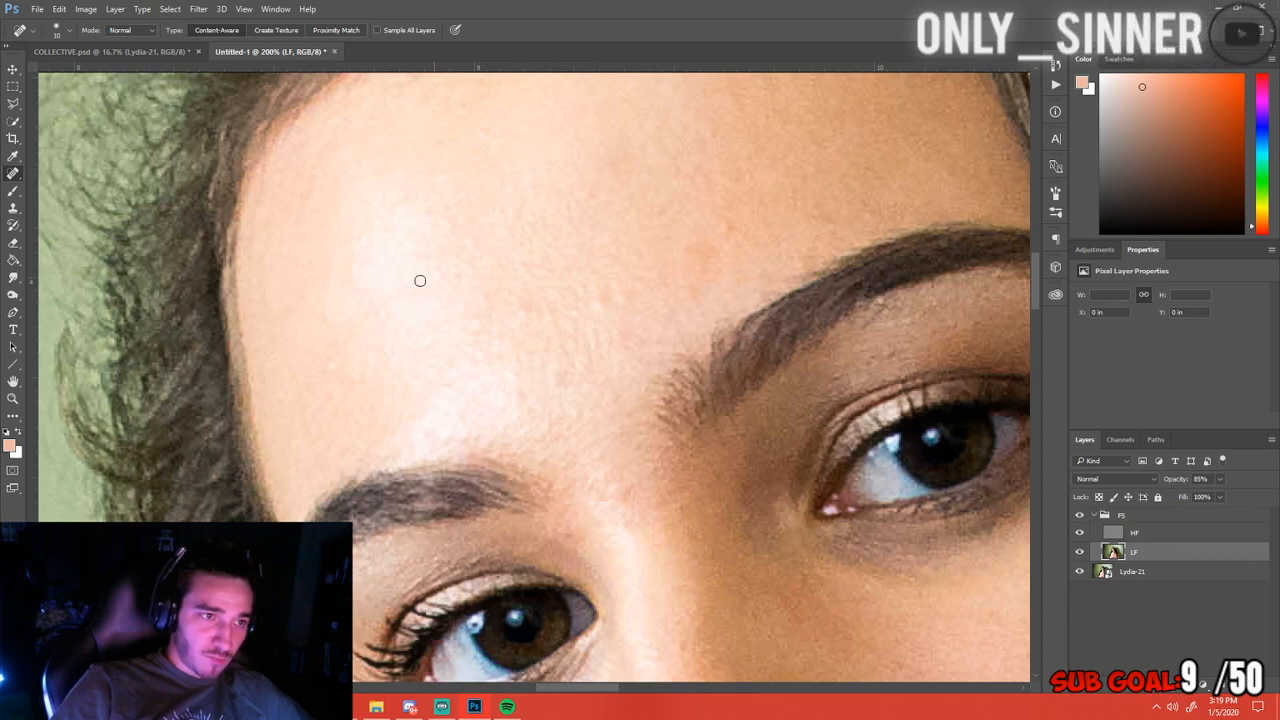
# Heal the spots around the bright area of the forehead above the left-hand eyebrow on the LF layer
pyautogui.click(447, 180)
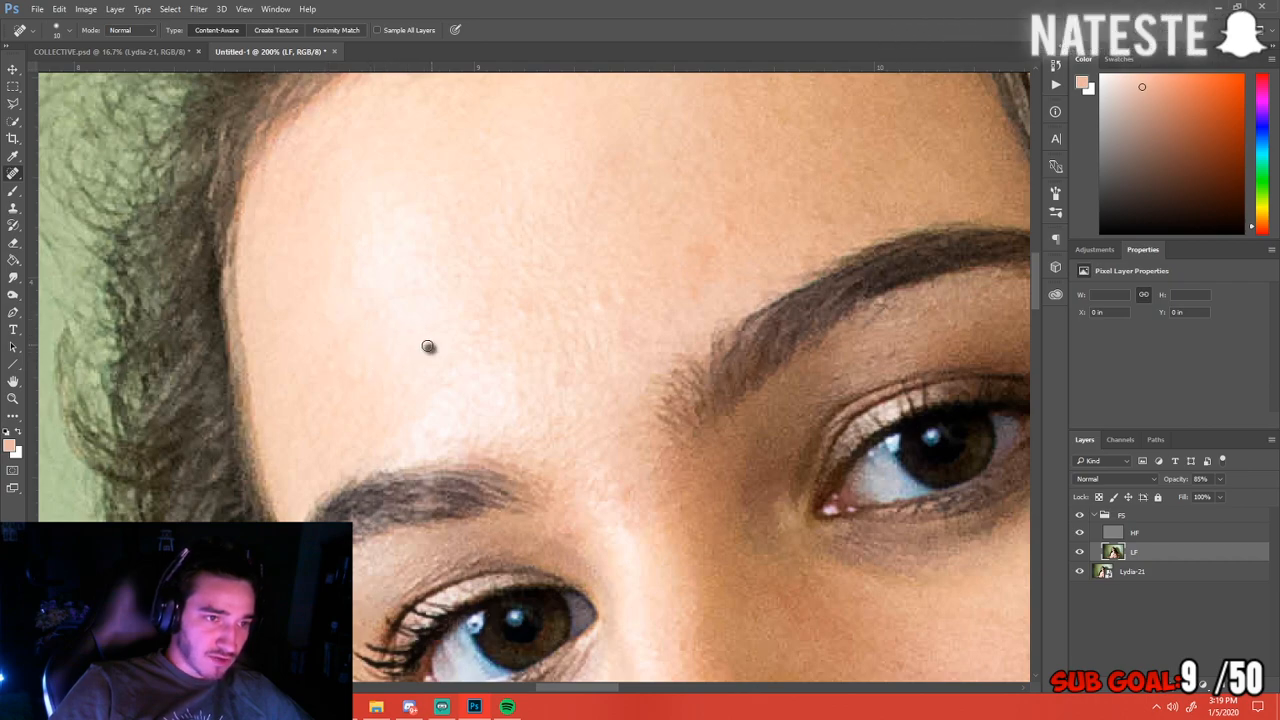
pyautogui.click(367, 362)
pyautogui.click(516, 390)
pyautogui.click(566, 376)
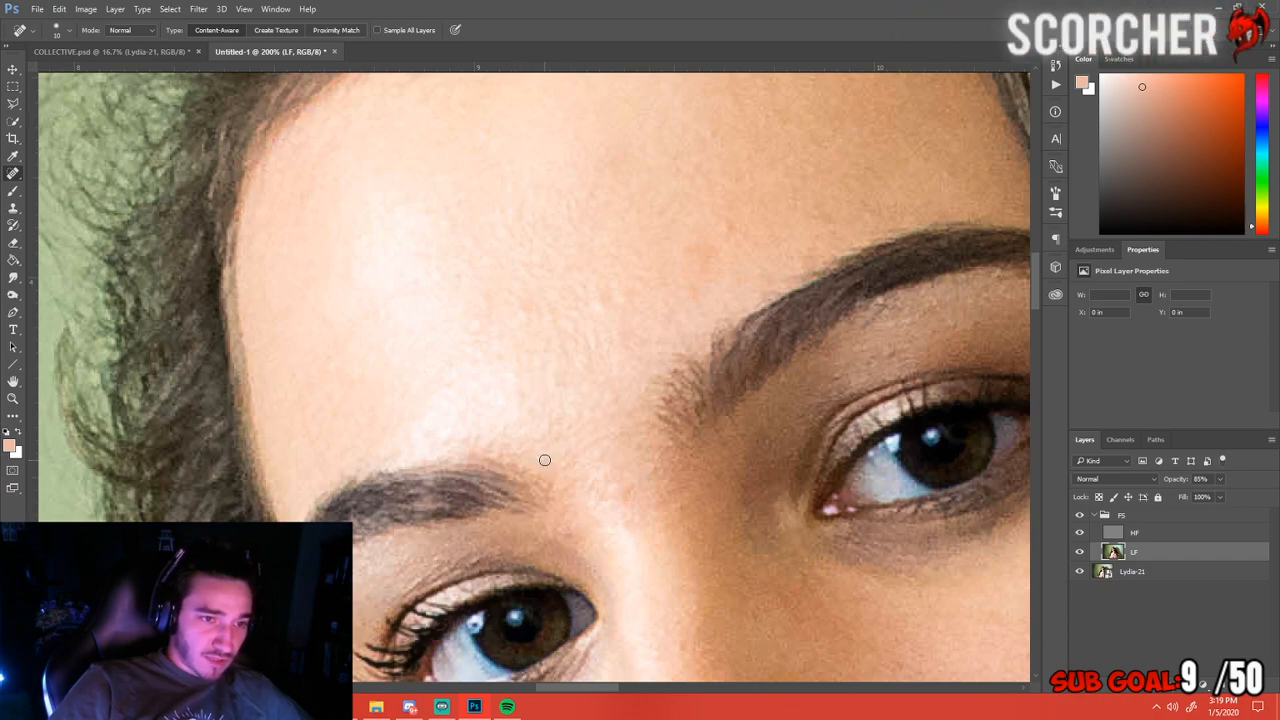
pyautogui.click(462, 436)
pyautogui.click(455, 380)
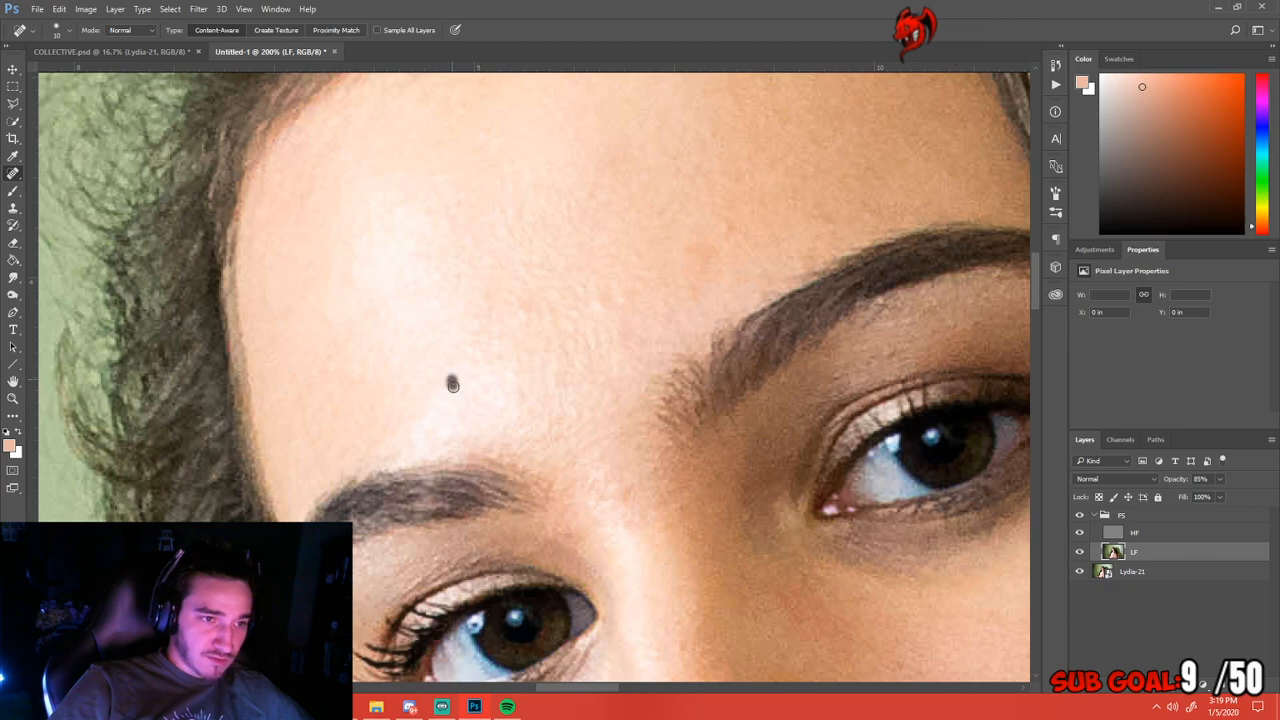
# Heal the blotches across the central forehead, towards the inner end of the right-hand eyebrow, on the LF layer
pyautogui.click(517, 304)
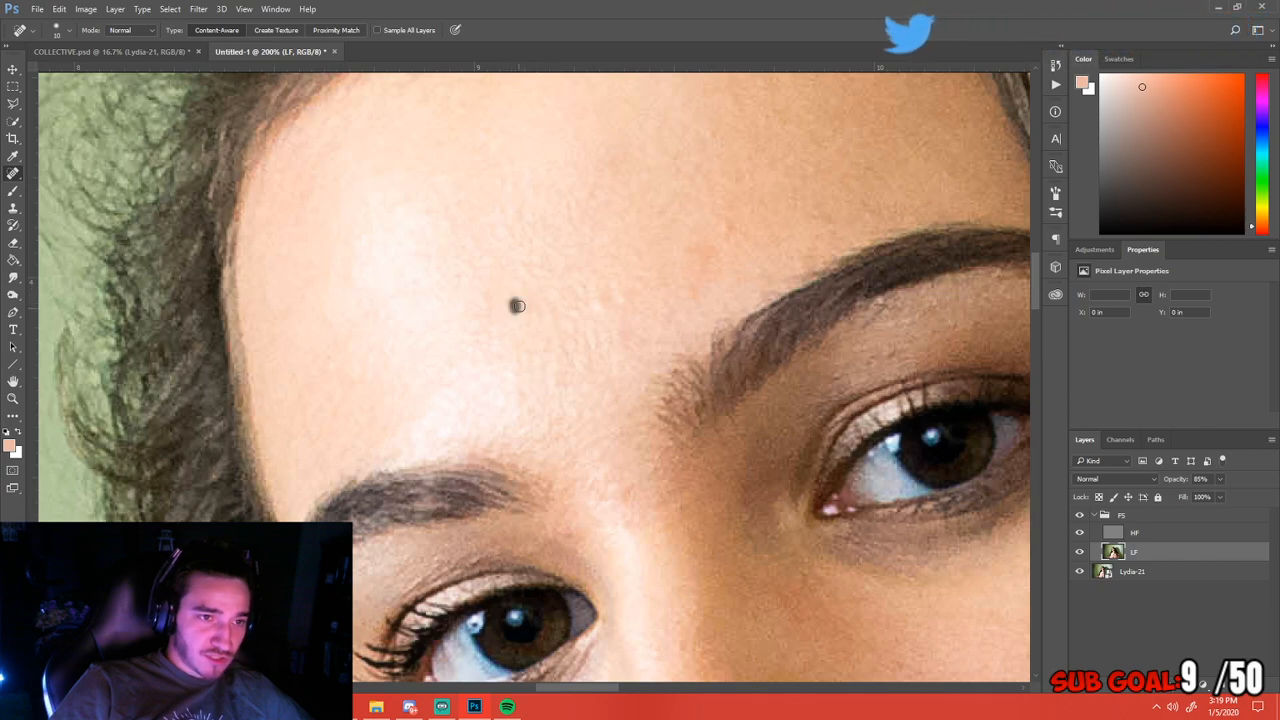
pyautogui.click(619, 298)
pyautogui.click(581, 287)
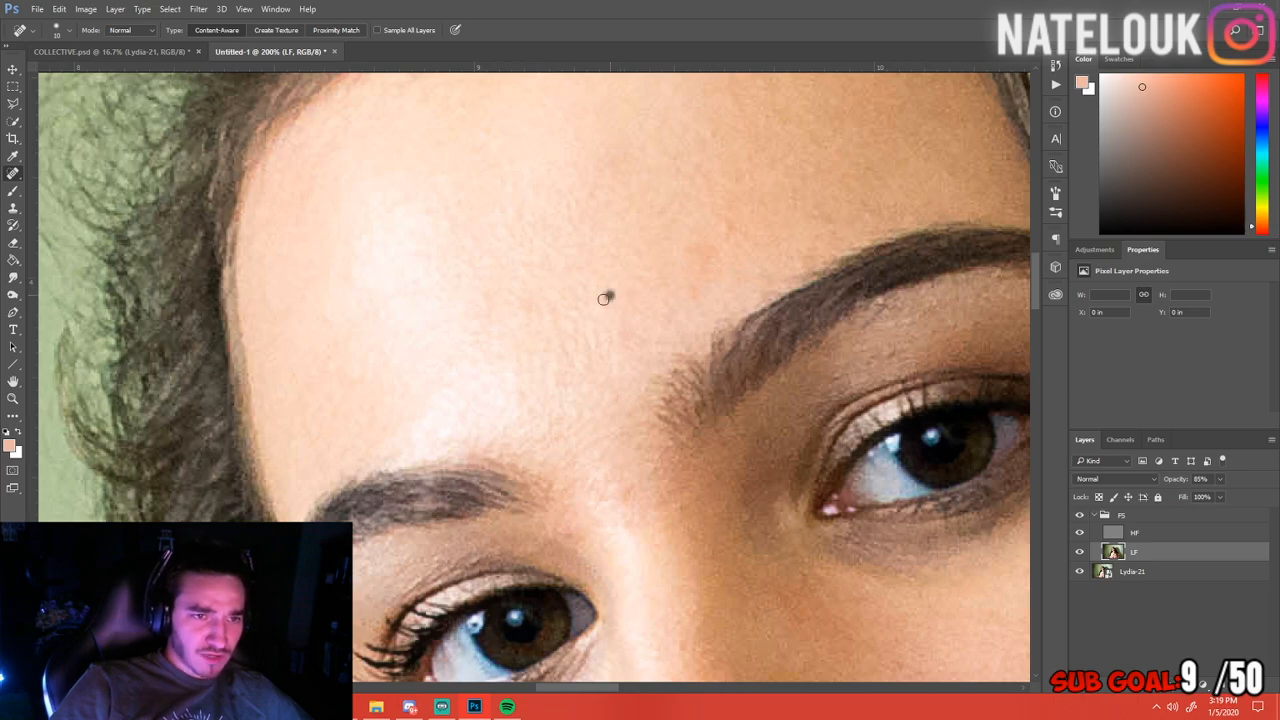
pyautogui.click(607, 297)
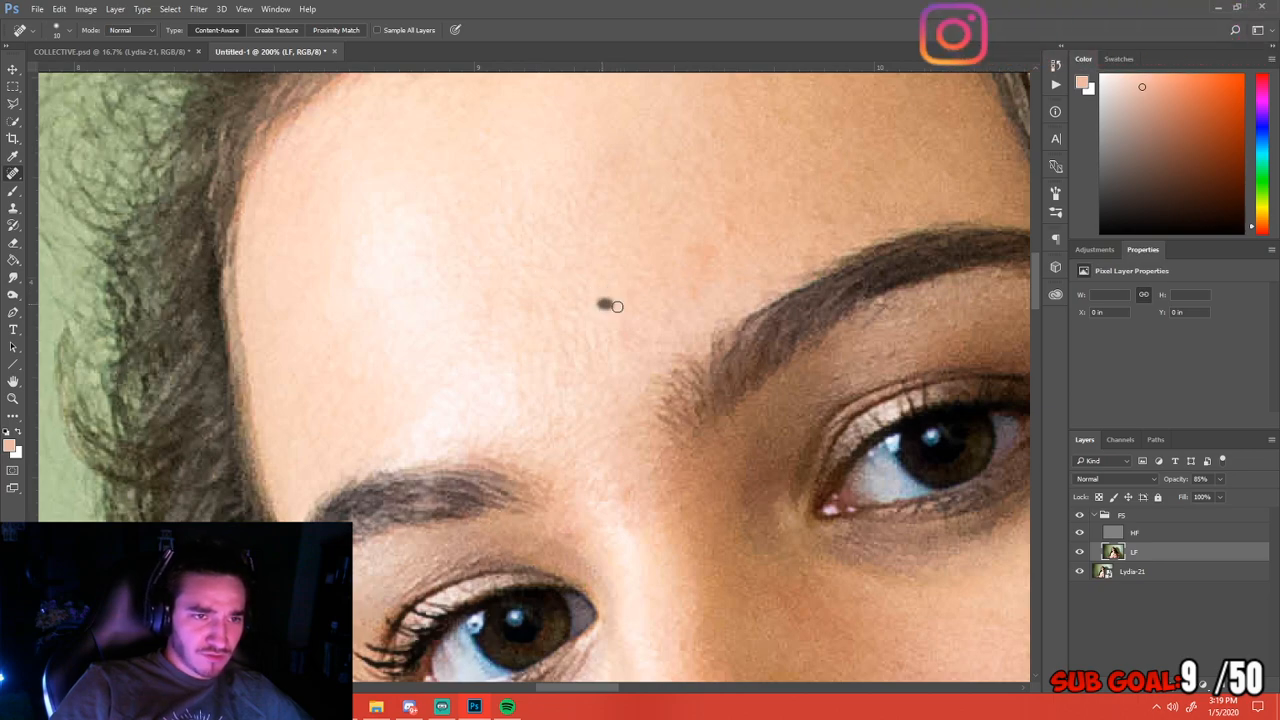
pyautogui.click(695, 277)
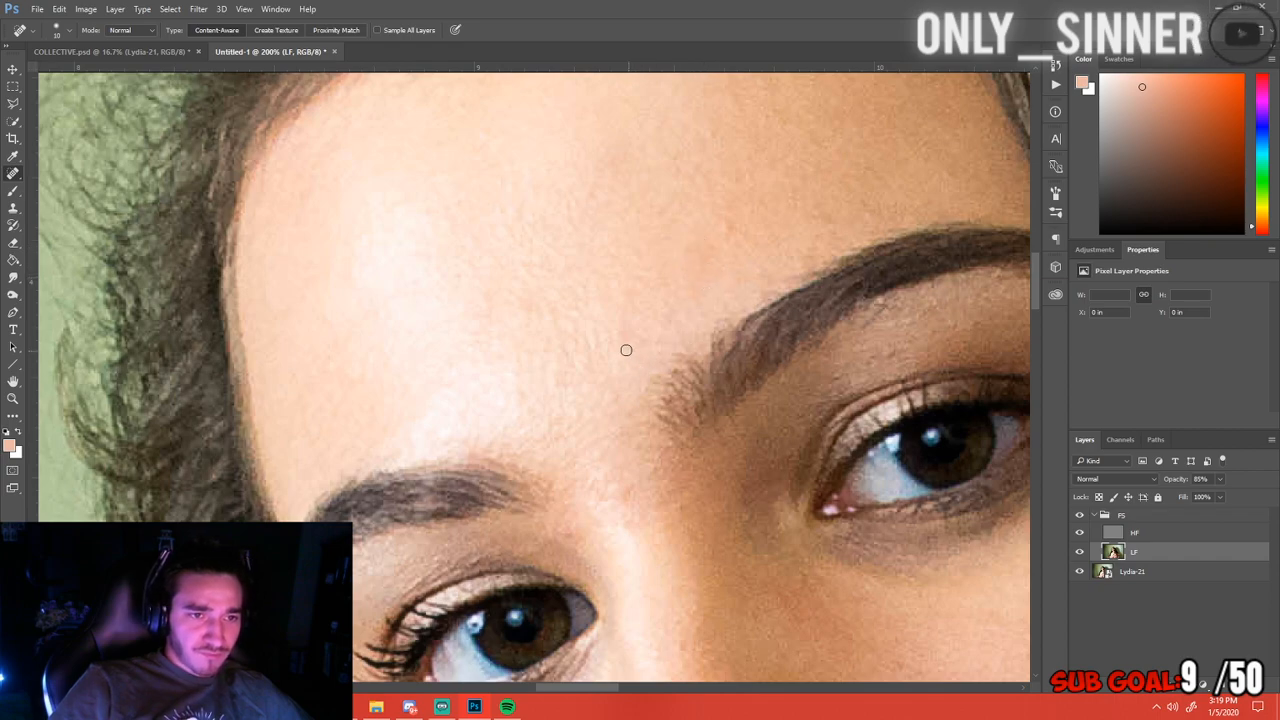
# Heal the reddish spots above the right-hand eyebrow and the spots on the upper left-hand forehead on the LF layer
pyautogui.click(724, 232)
pyautogui.click(707, 250)
pyautogui.click(684, 250)
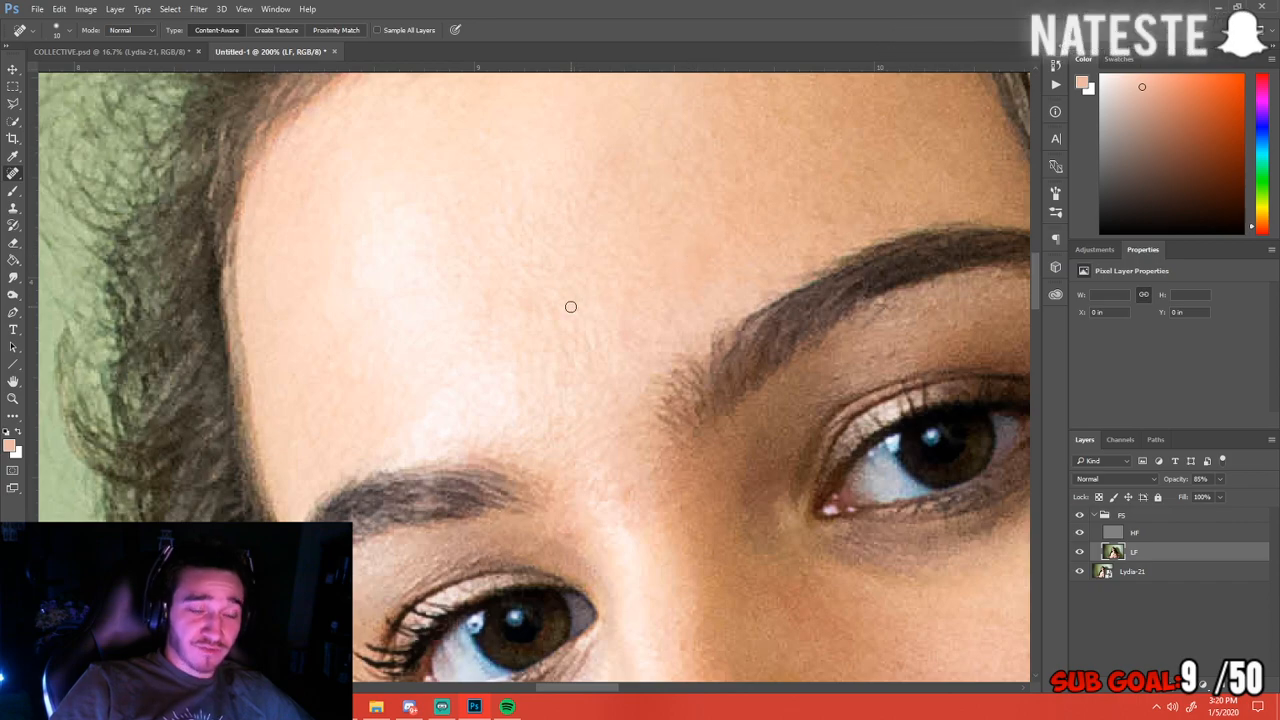
pyautogui.click(425, 214)
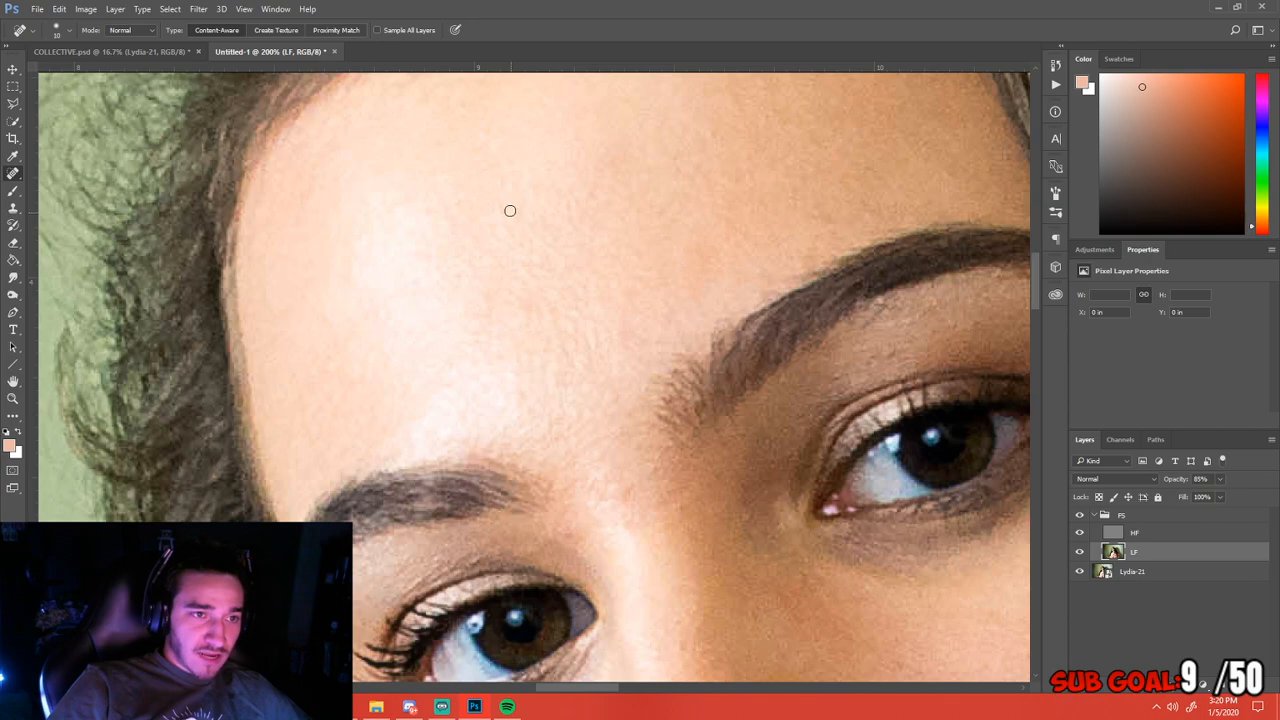
pyautogui.click(506, 237)
pyautogui.click(454, 202)
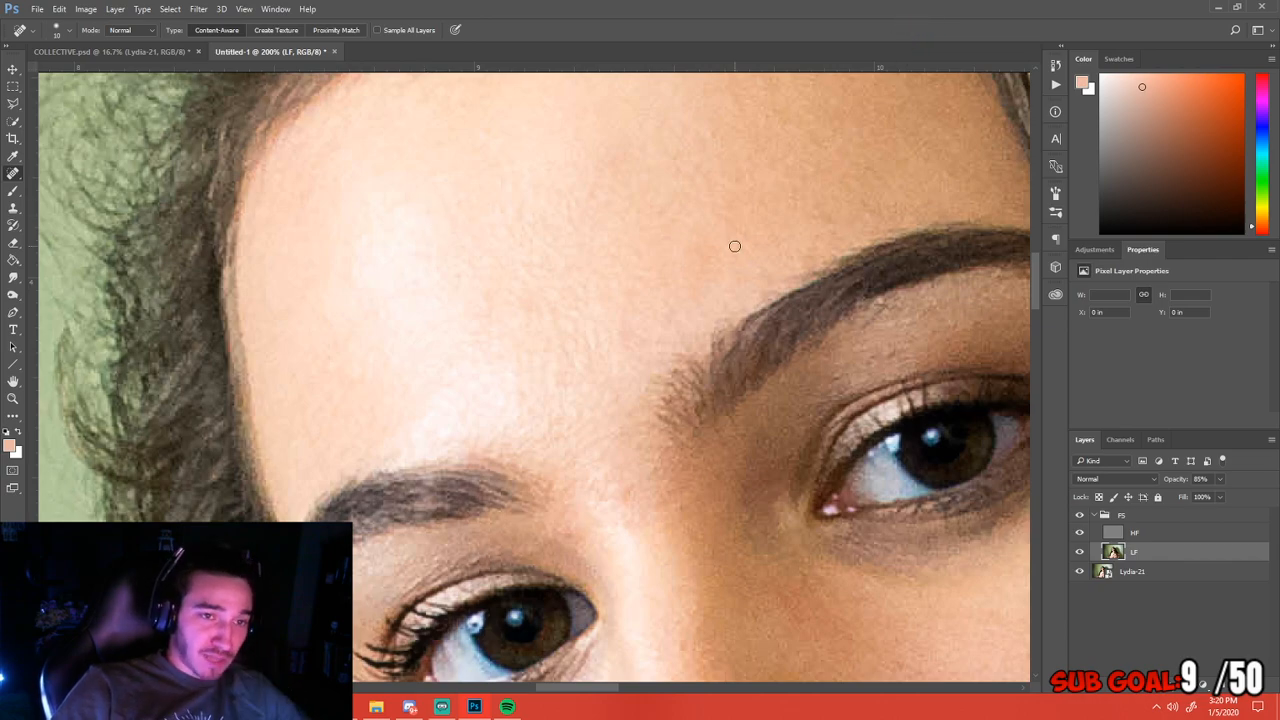
# Heal the reddish spots on the LF layer along the hairline at the upper right-hand corner of the forehead
pyautogui.moveTo(733, 222); pyautogui.dragTo(560, 317)
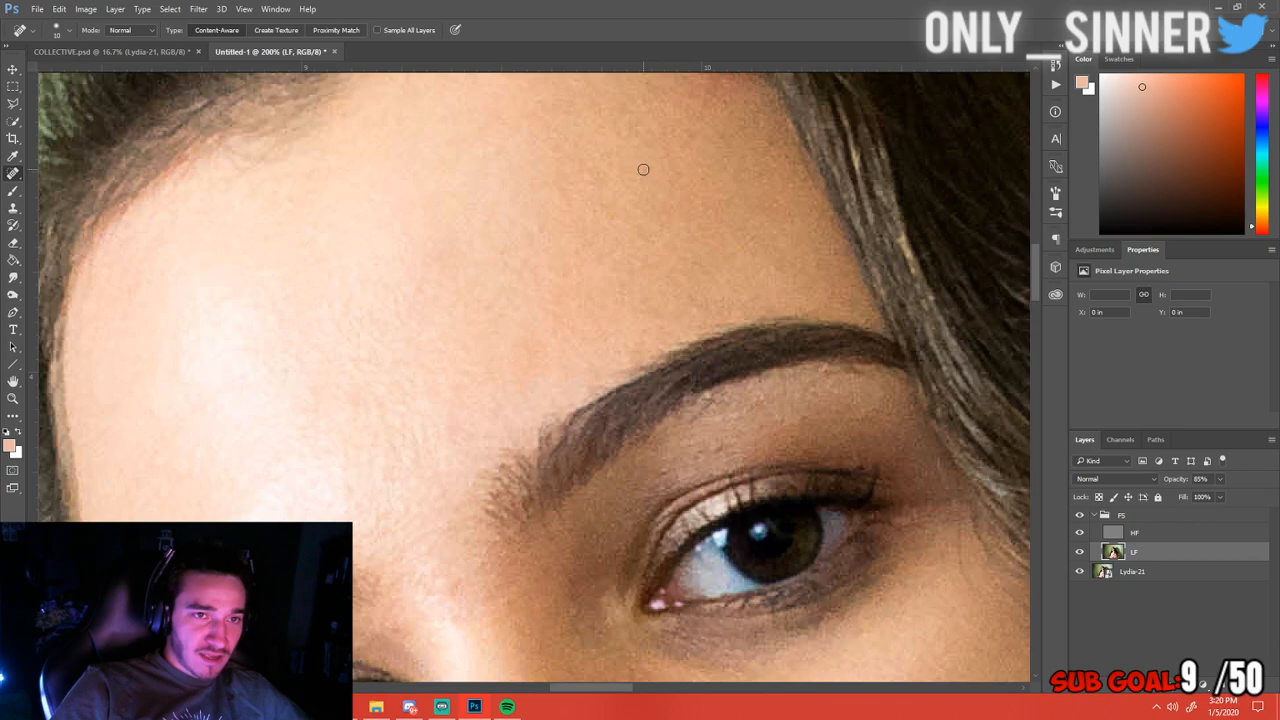
pyautogui.moveTo(643, 170); pyautogui.dragTo(651, 323)
pyautogui.click(725, 256)
pyautogui.click(726, 232)
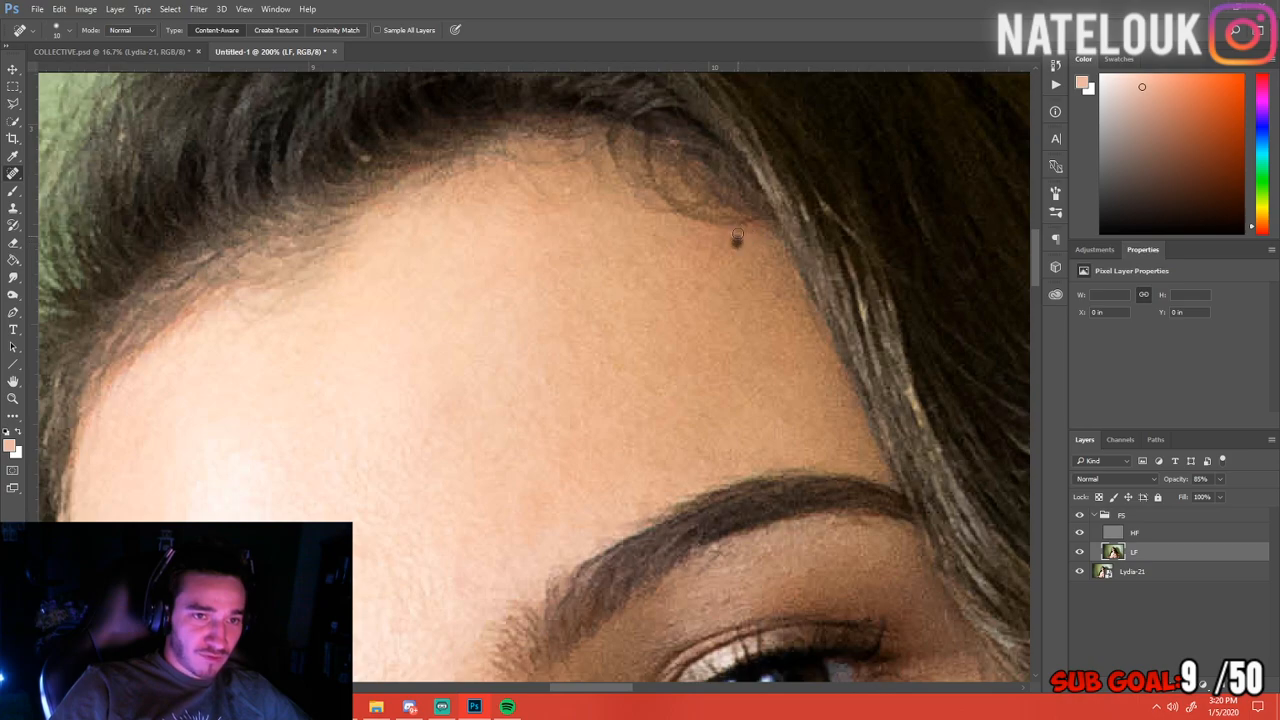
pyautogui.click(736, 239)
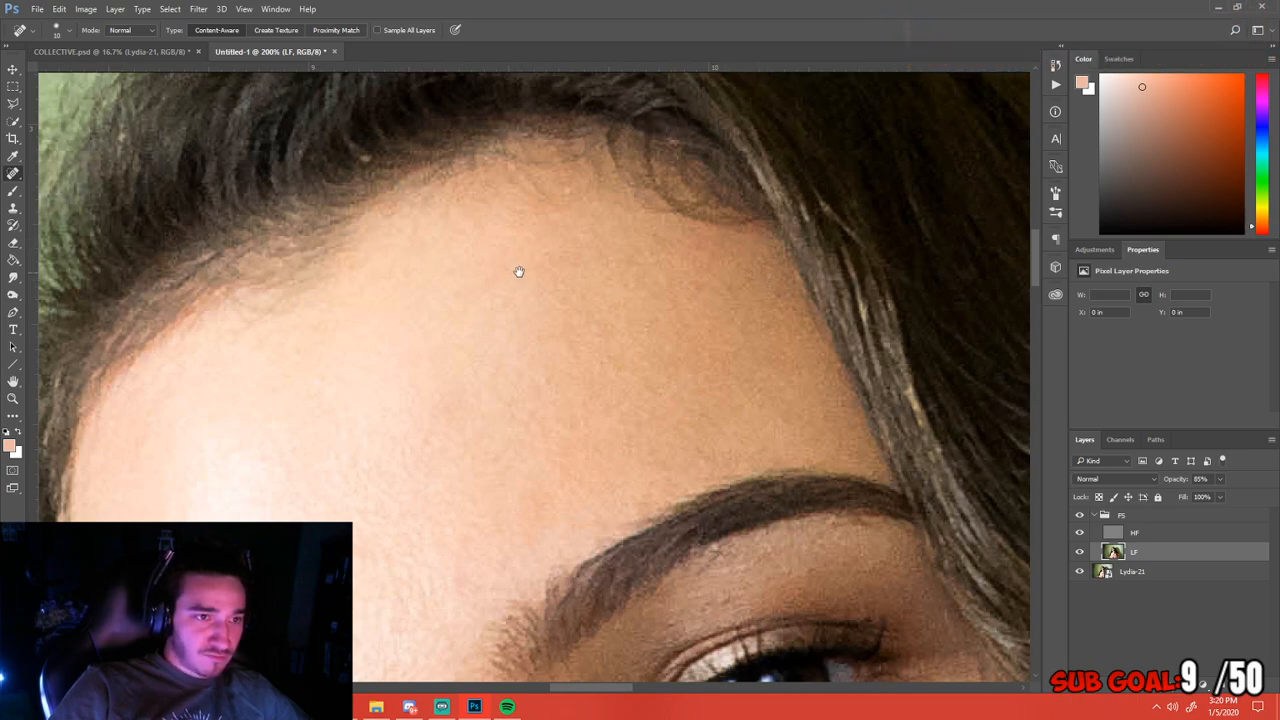
# Heal the remaining spots on the LF layer below the left-hand hairline and on the upper middle forehead
pyautogui.moveTo(517, 272); pyautogui.dragTo(651, 203)
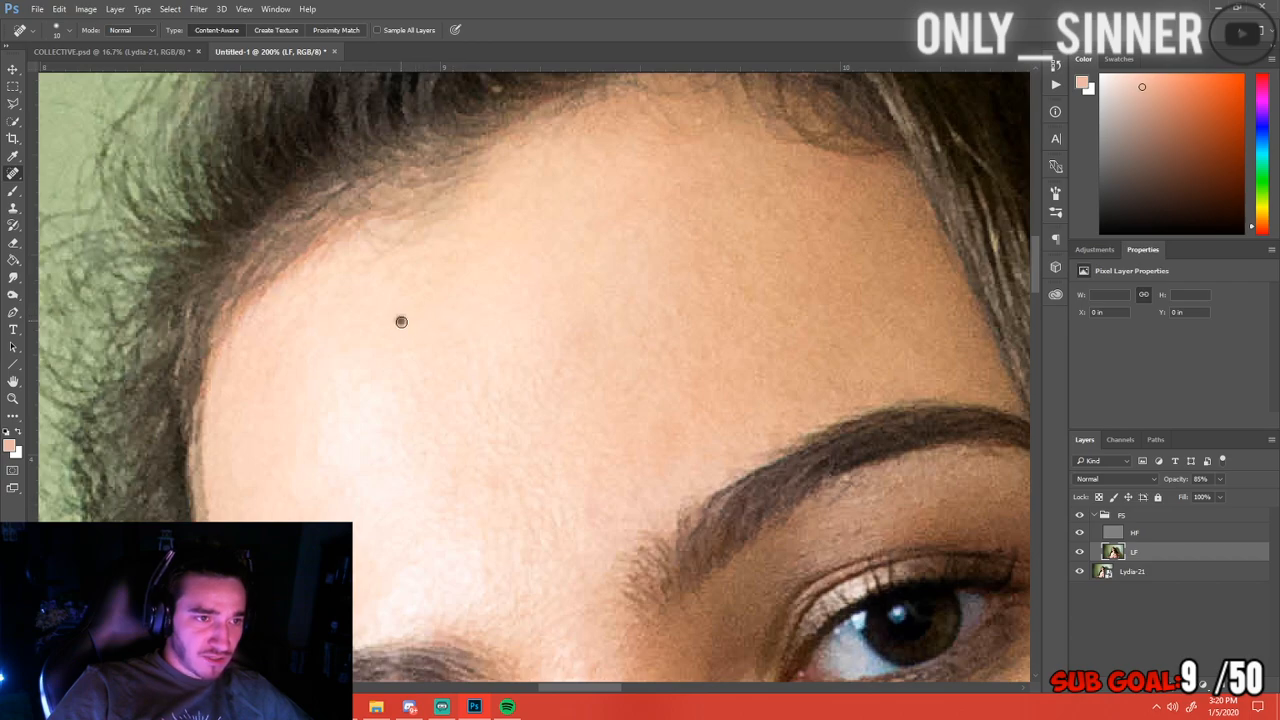
pyautogui.click(404, 296)
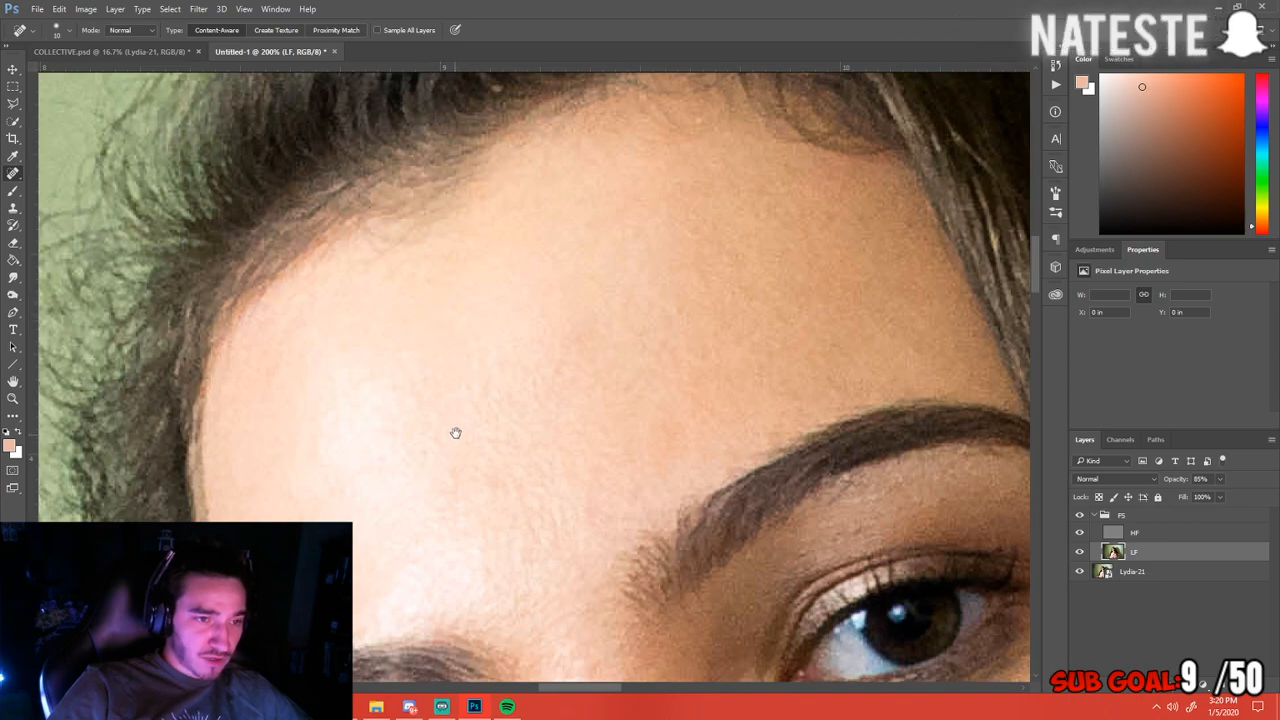
pyautogui.moveTo(454, 434); pyautogui.dragTo(431, 394)
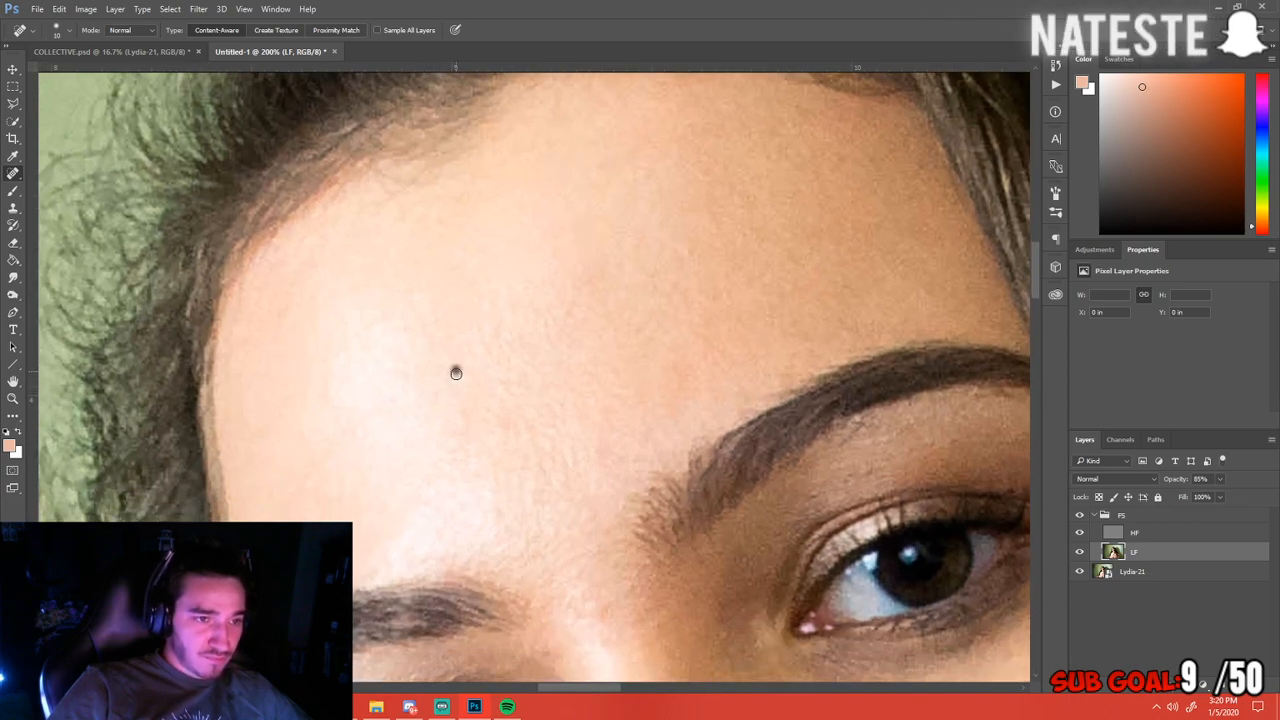
pyautogui.click(507, 310)
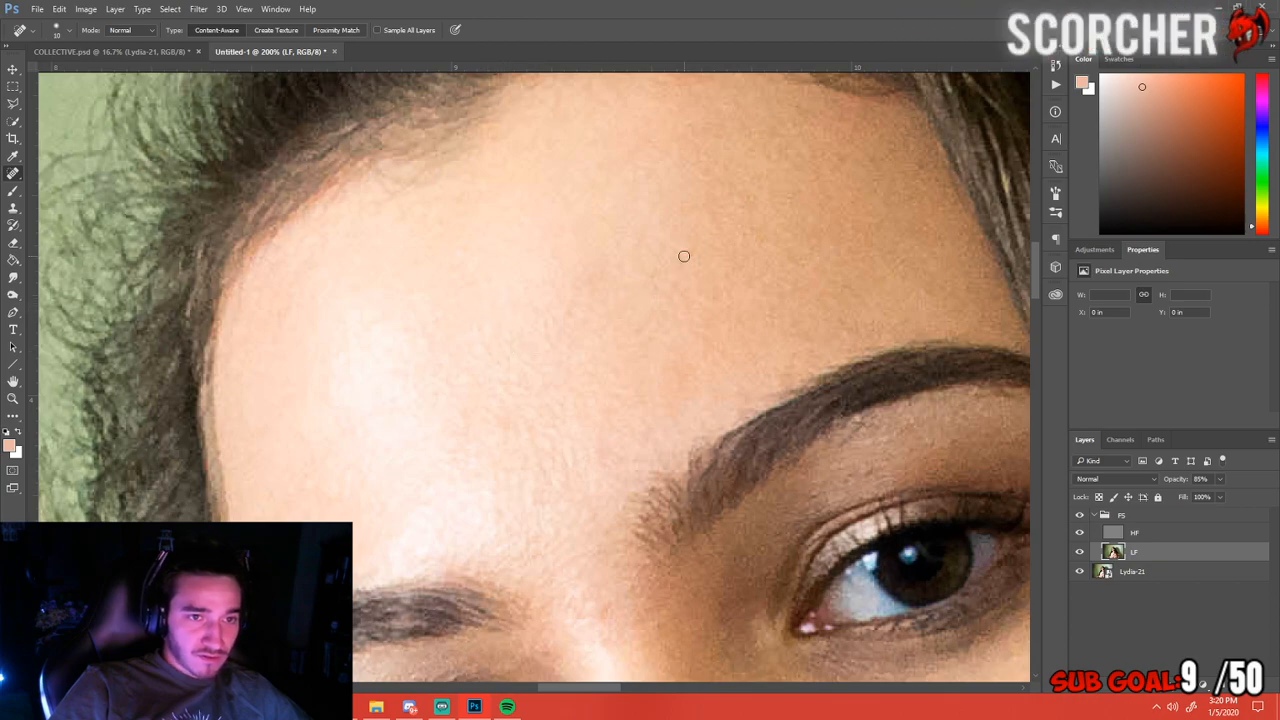
# Heal the small spot on the lower right-hand cheek on the LF layer and again on the HF layer
pyautogui.moveTo(766, 397); pyautogui.dragTo(640, 200)
pyautogui.moveTo(689, 314); pyautogui.dragTo(565, 218)
pyautogui.moveTo(573, 372)
pyautogui.mouseDown()
pyautogui.moveTo(447, 242)
pyautogui.moveTo(454, 275)
pyautogui.mouseUp()
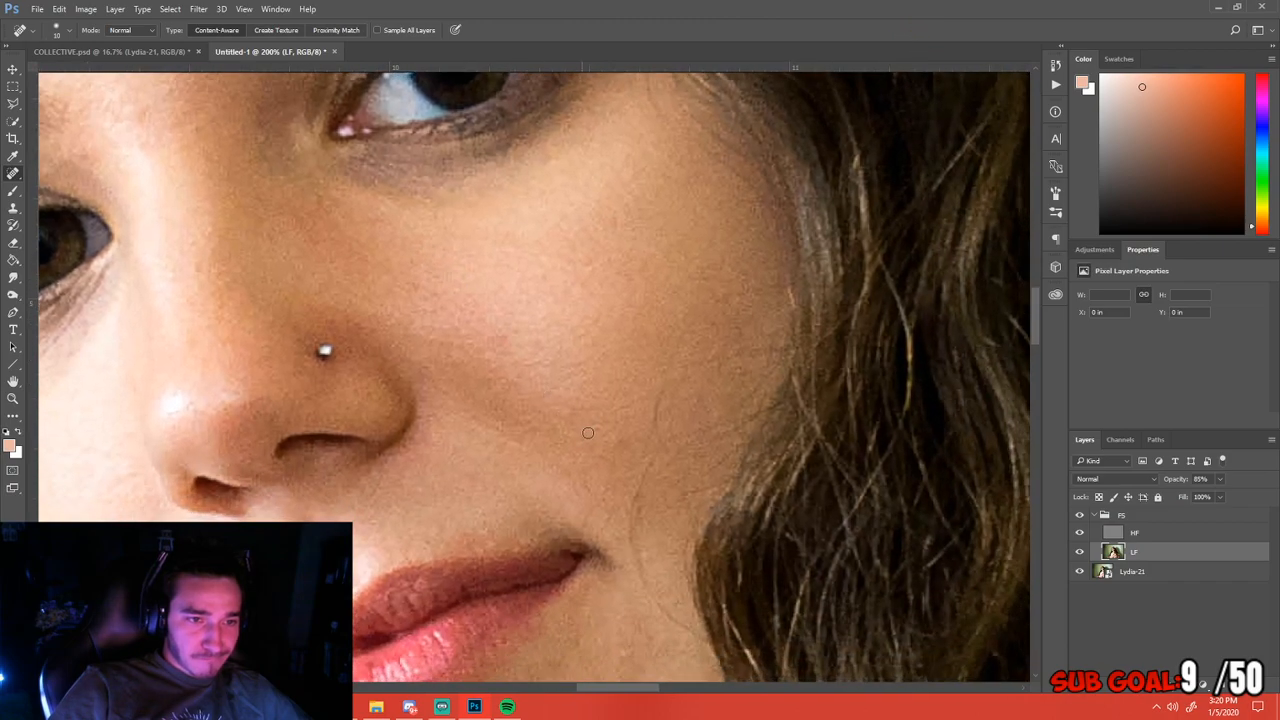
pyautogui.click(624, 440)
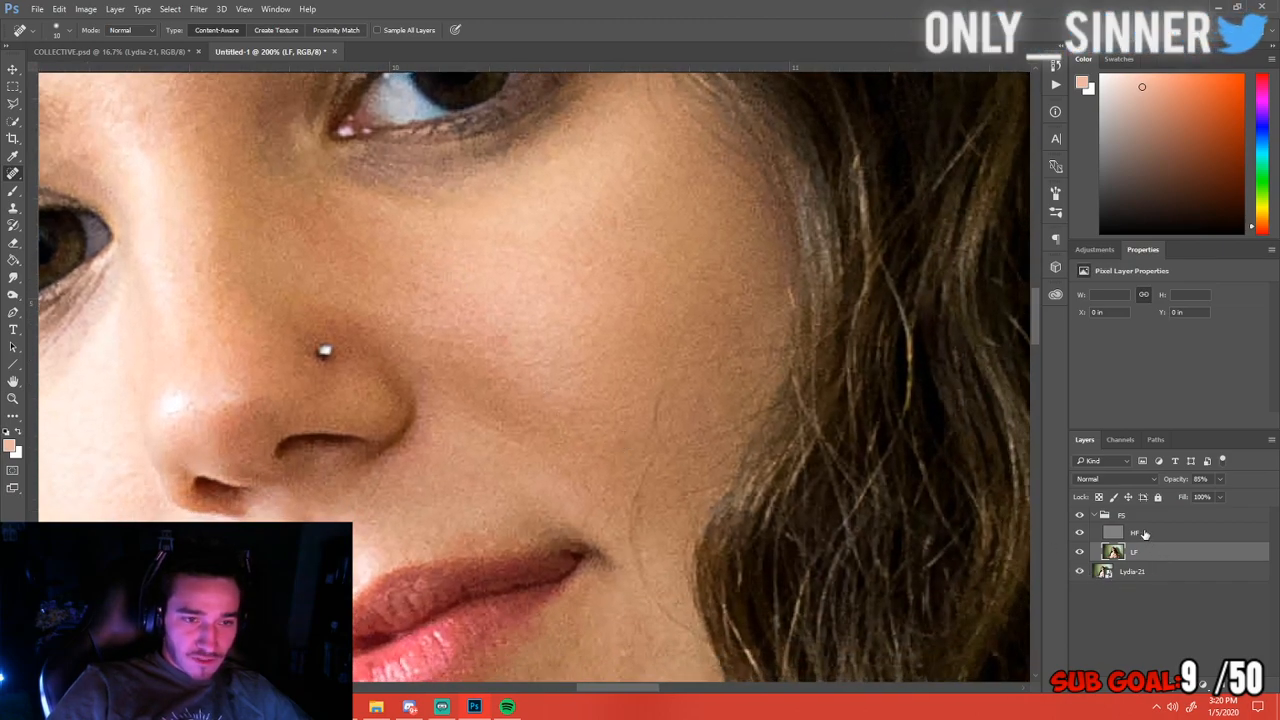
pyautogui.hotkey('alt', ']')
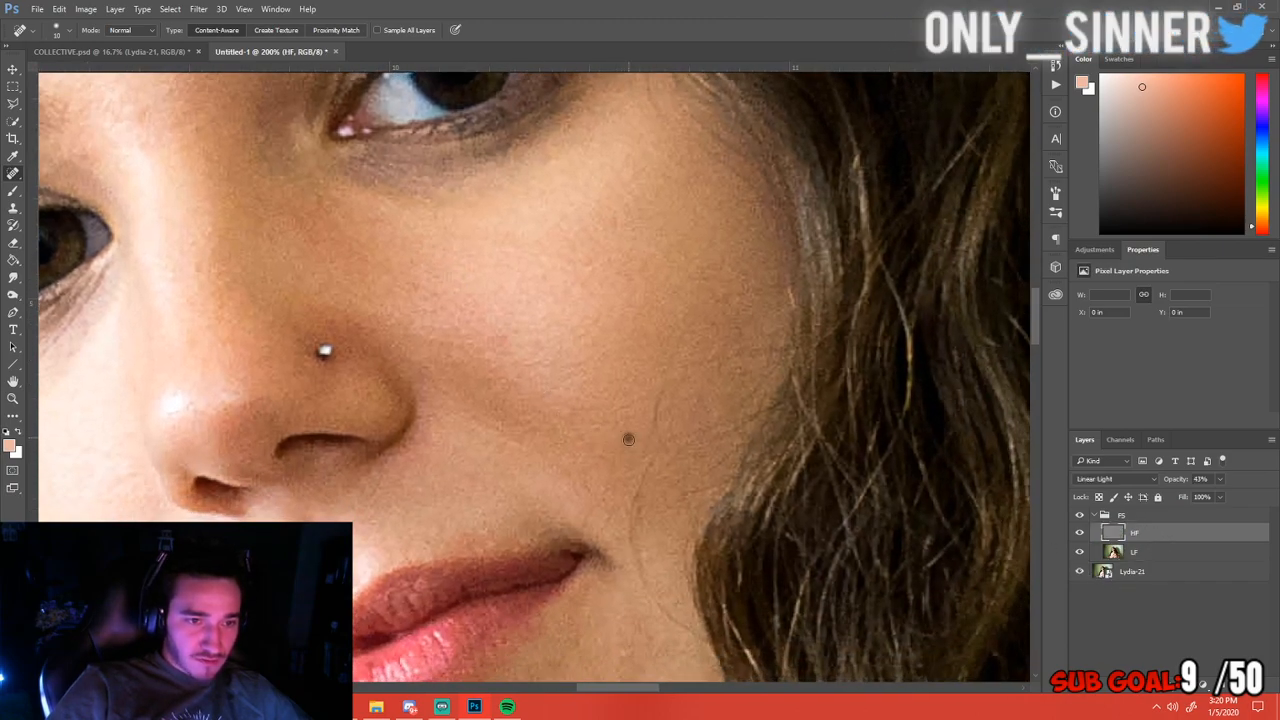
# Heal the spot in the middle of the chin on the HF layer, and make LF the active layer
pyautogui.moveTo(438, 431); pyautogui.dragTo(626, 331)
pyautogui.moveTo(705, 335); pyautogui.dragTo(656, 279)
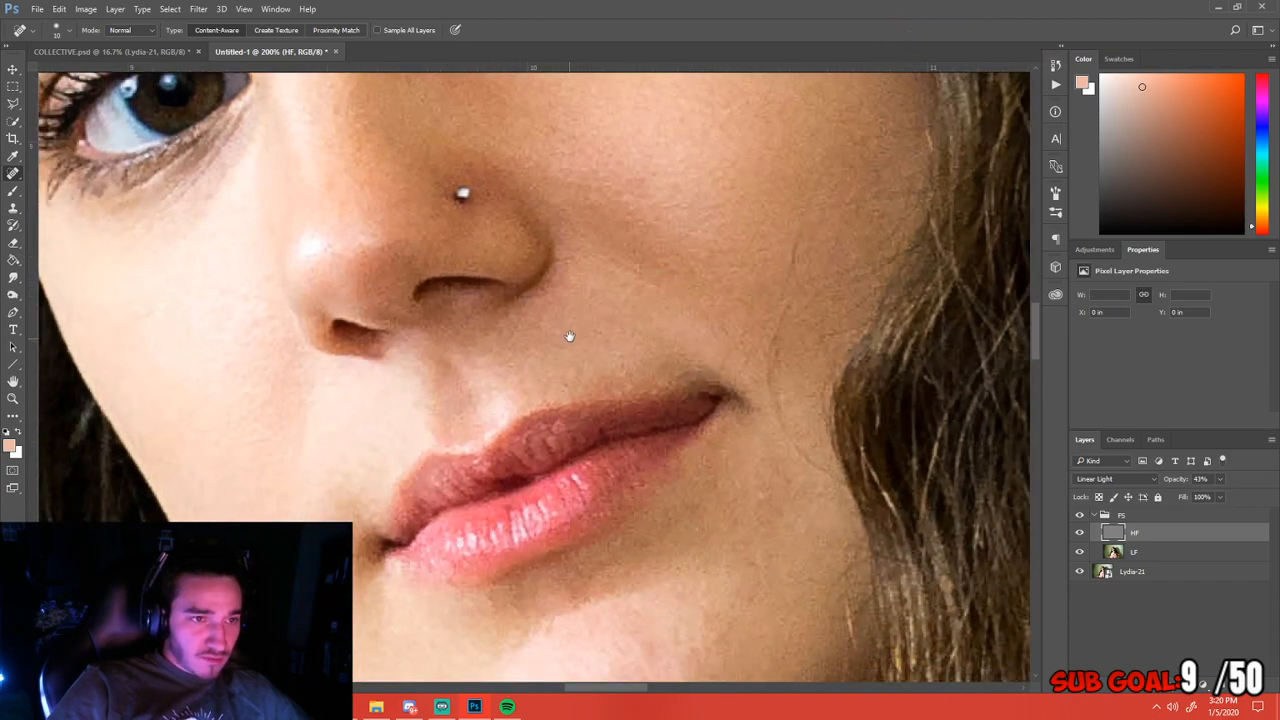
pyautogui.moveTo(568, 338); pyautogui.dragTo(594, 280)
pyautogui.moveTo(580, 505); pyautogui.dragTo(574, 397)
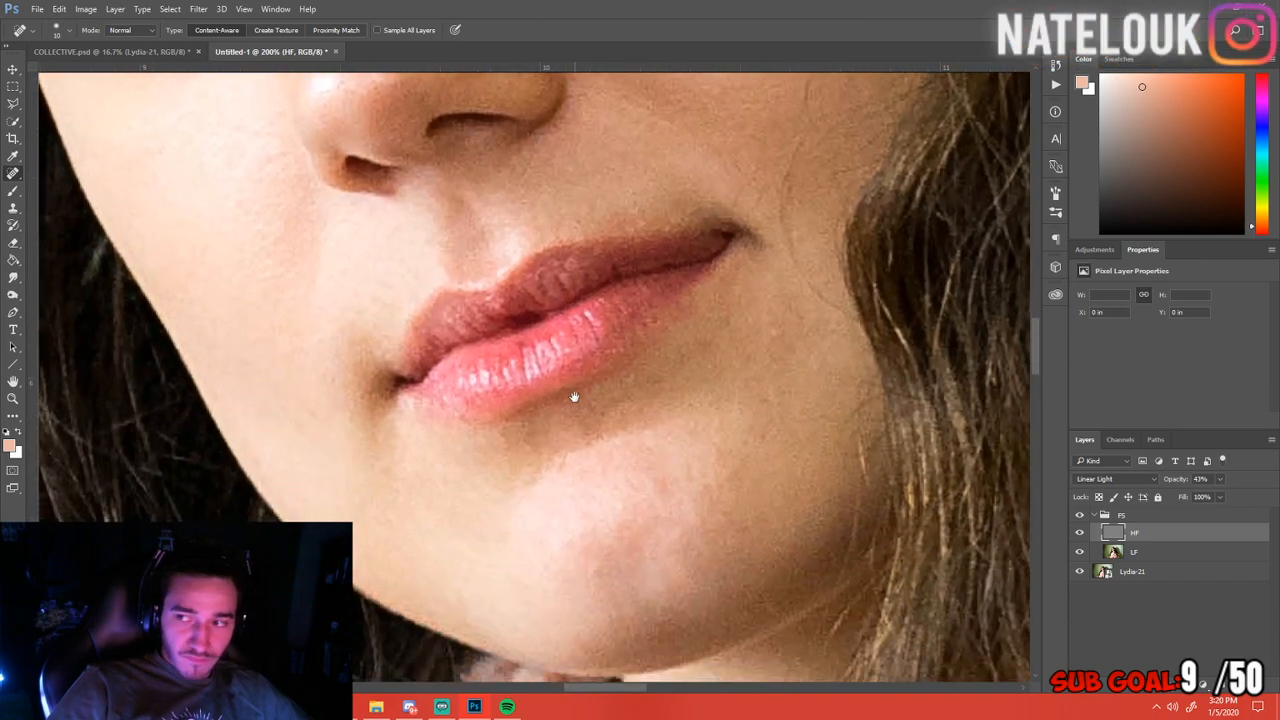
pyautogui.moveTo(586, 455); pyautogui.dragTo(579, 373)
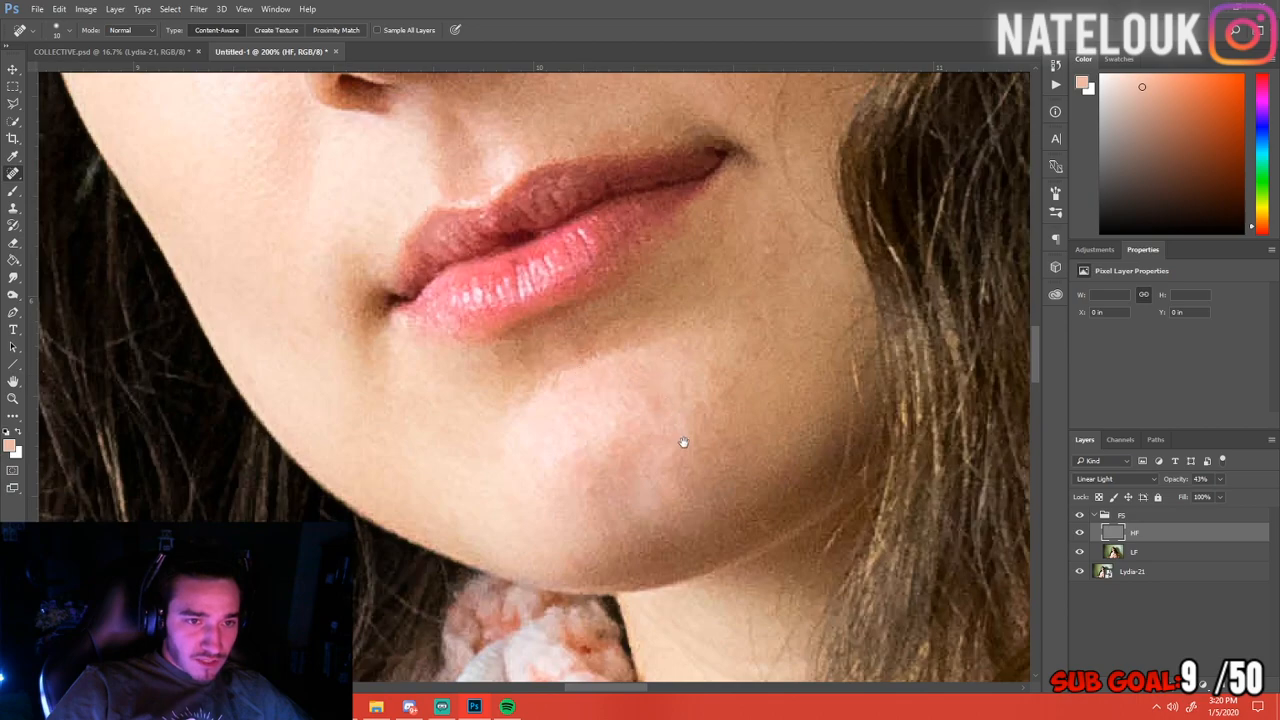
pyautogui.moveTo(677, 457); pyautogui.dragTo(647, 429)
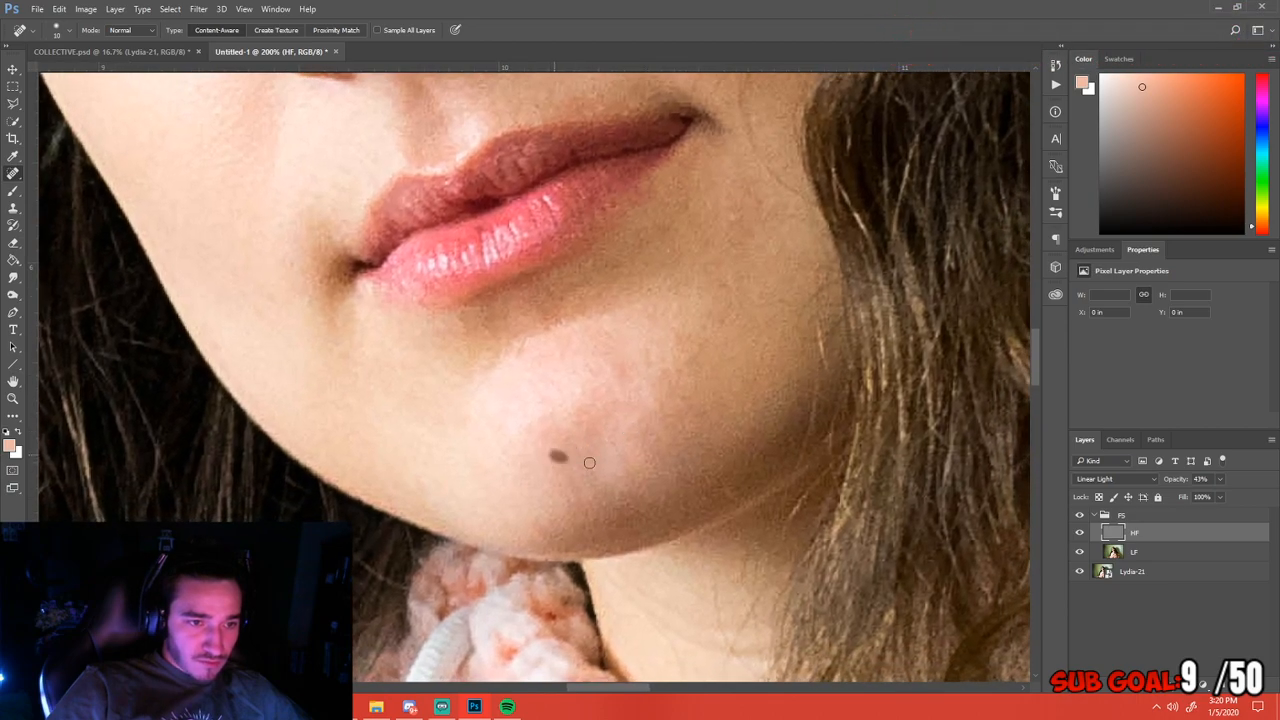
pyautogui.hotkey('alt', '[')
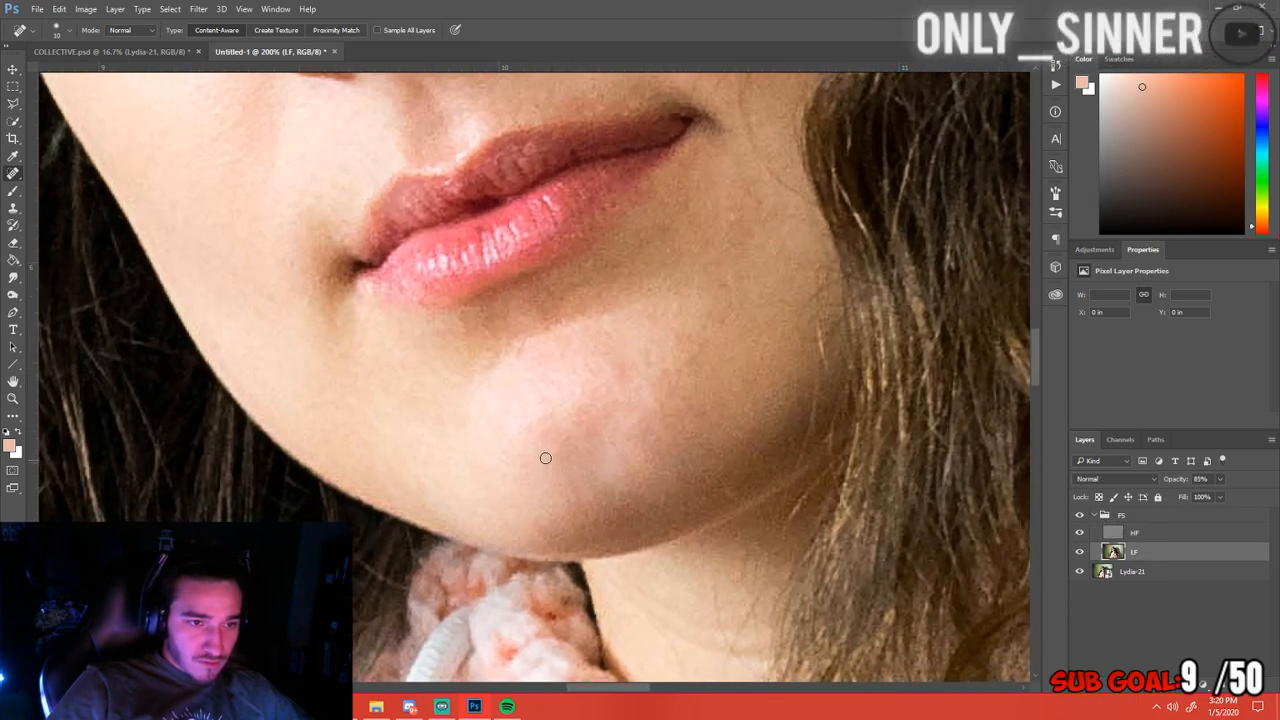
# Examine the retouched skin from the chin up across the face, and in the portrait as a whole
pyautogui.moveTo(499, 356); pyautogui.dragTo(694, 455)
pyautogui.moveTo(505, 318)
pyautogui.mouseDown()
pyautogui.moveTo(531, 351)
pyautogui.moveTo(549, 451)
pyautogui.mouseUp()
pyautogui.moveTo(462, 349); pyautogui.dragTo(514, 443)
pyautogui.moveTo(460, 389); pyautogui.dragTo(470, 415)
pyautogui.hotkey('ctrl', '-')
pyautogui.hotkey('ctrl', '-')
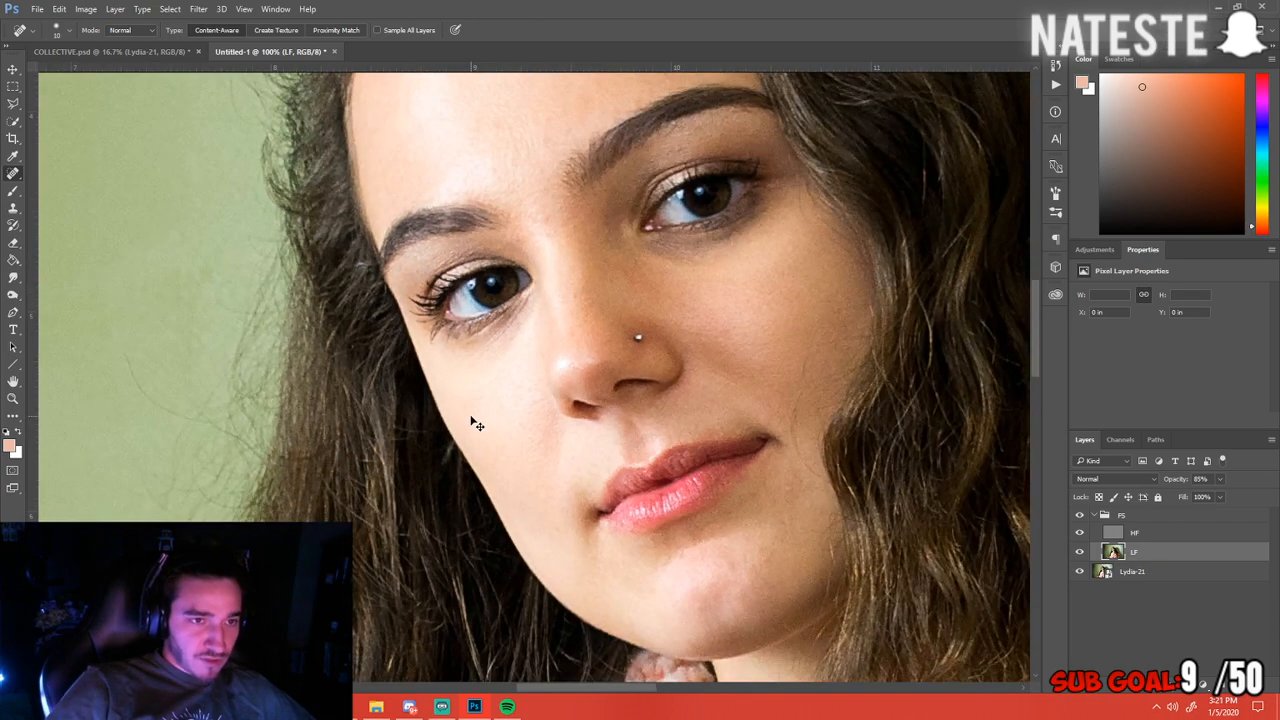
pyautogui.hotkey('ctrl', '-')
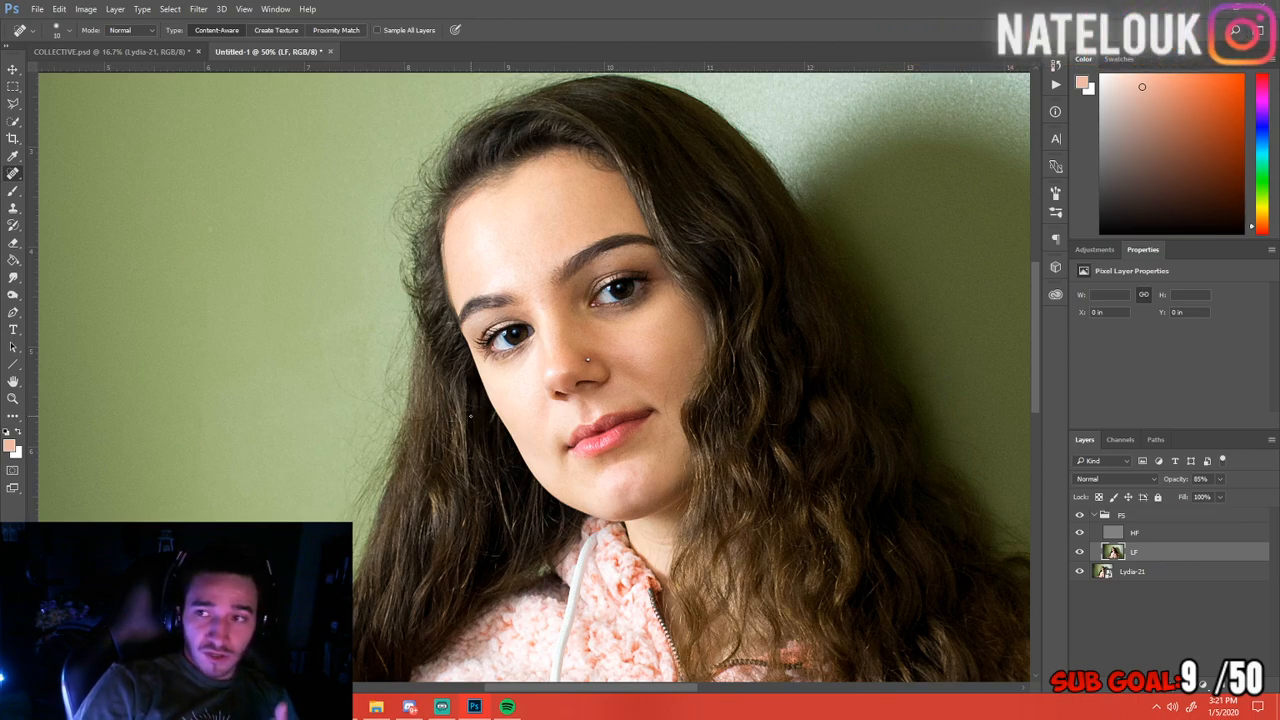
pyautogui.scroll(-1, 470, 415)
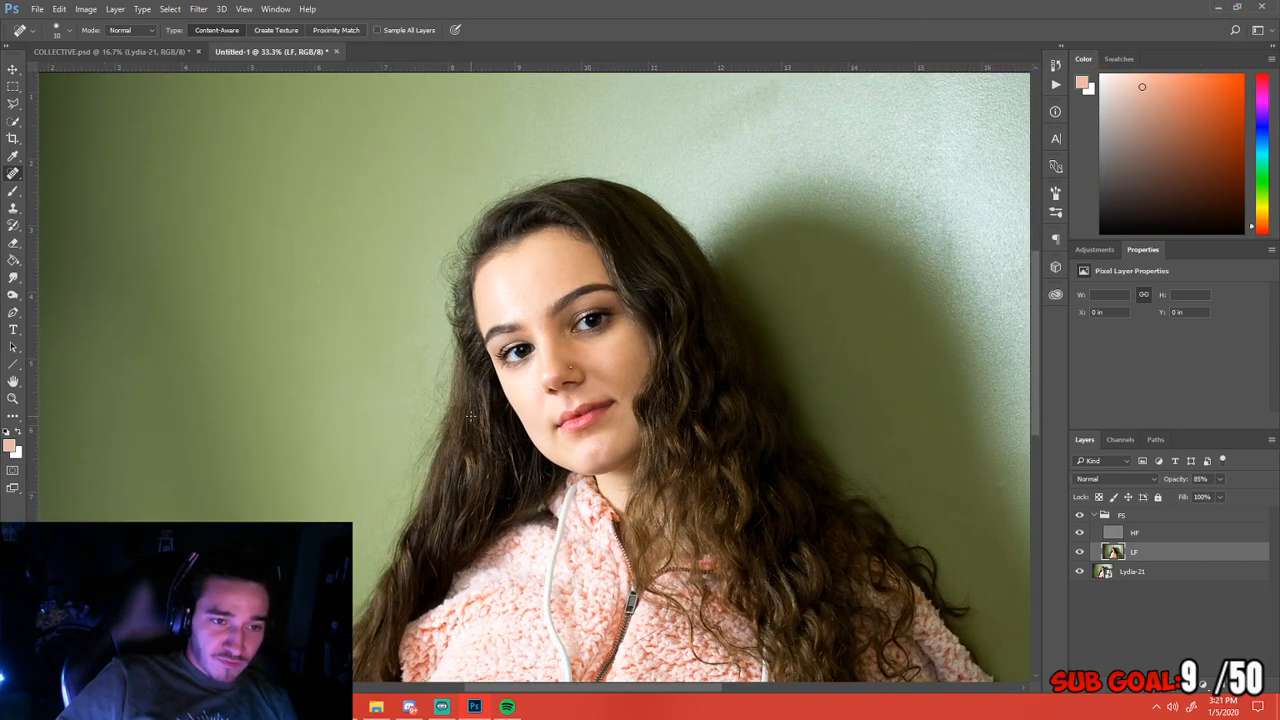
pyautogui.moveTo(470, 415); pyautogui.dragTo(414, 340)
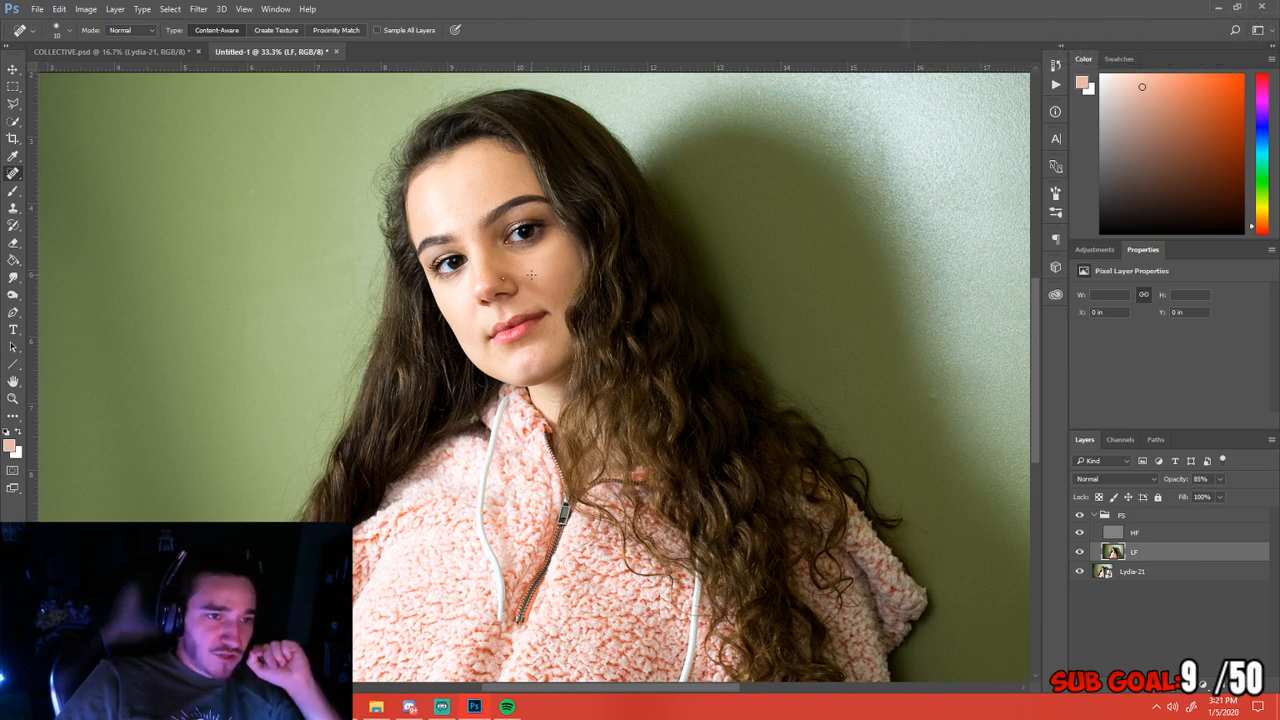
# Heal the reddish patches on the right-hand cheek beside the nose on the LF layer
pyautogui.hotkey('ctrl', '+')
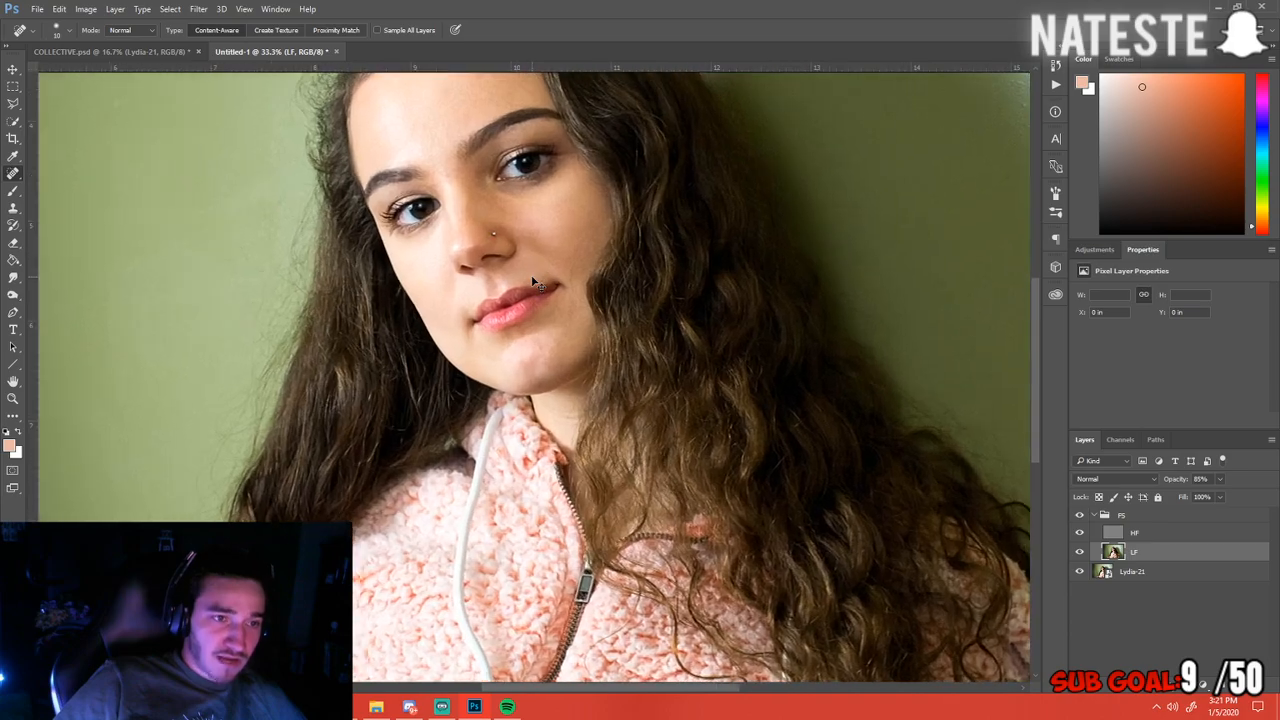
pyautogui.hotkey('ctrl', '+')
pyautogui.hotkey('ctrl', '+')
pyautogui.hotkey('ctrl', '+')
pyautogui.hotkey('ctrl', '+')
pyautogui.moveTo(540, 214)
pyautogui.mouseDown()
pyautogui.moveTo(570, 288)
pyautogui.moveTo(520, 349)
pyautogui.moveTo(506, 437)
pyautogui.moveTo(491, 417)
pyautogui.mouseUp()
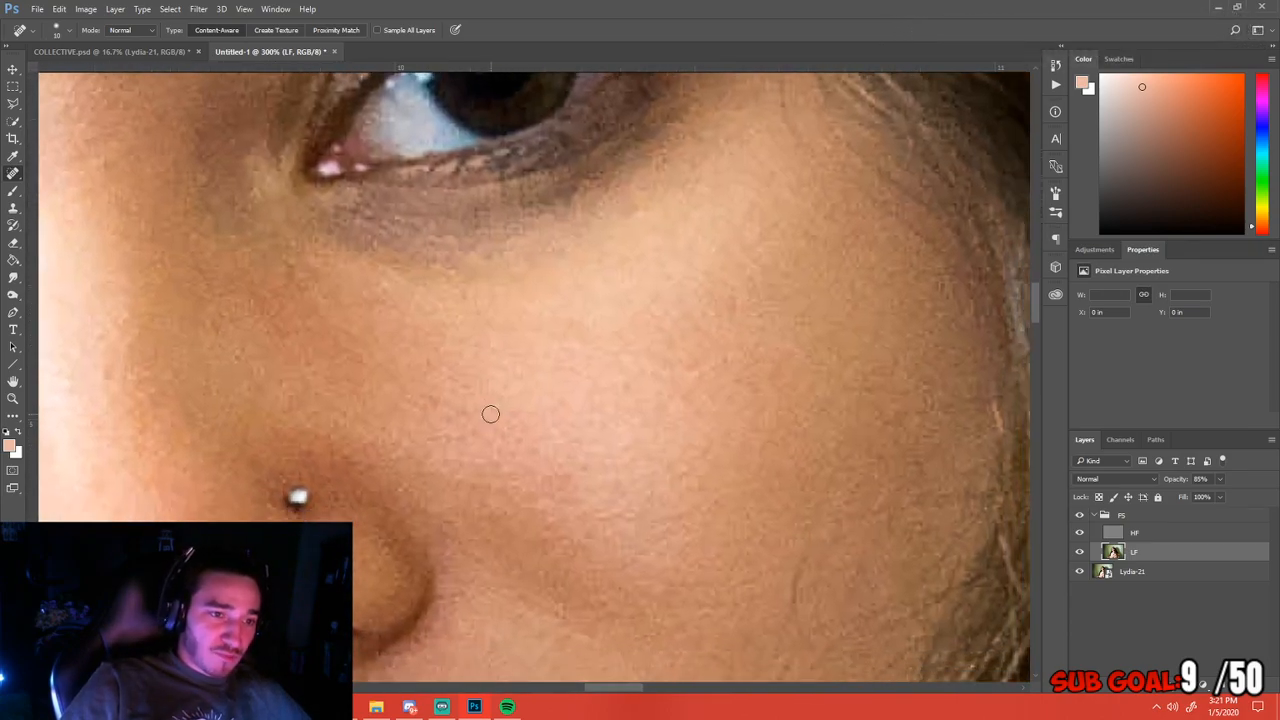
pyautogui.hotkey('ctrl', '-')
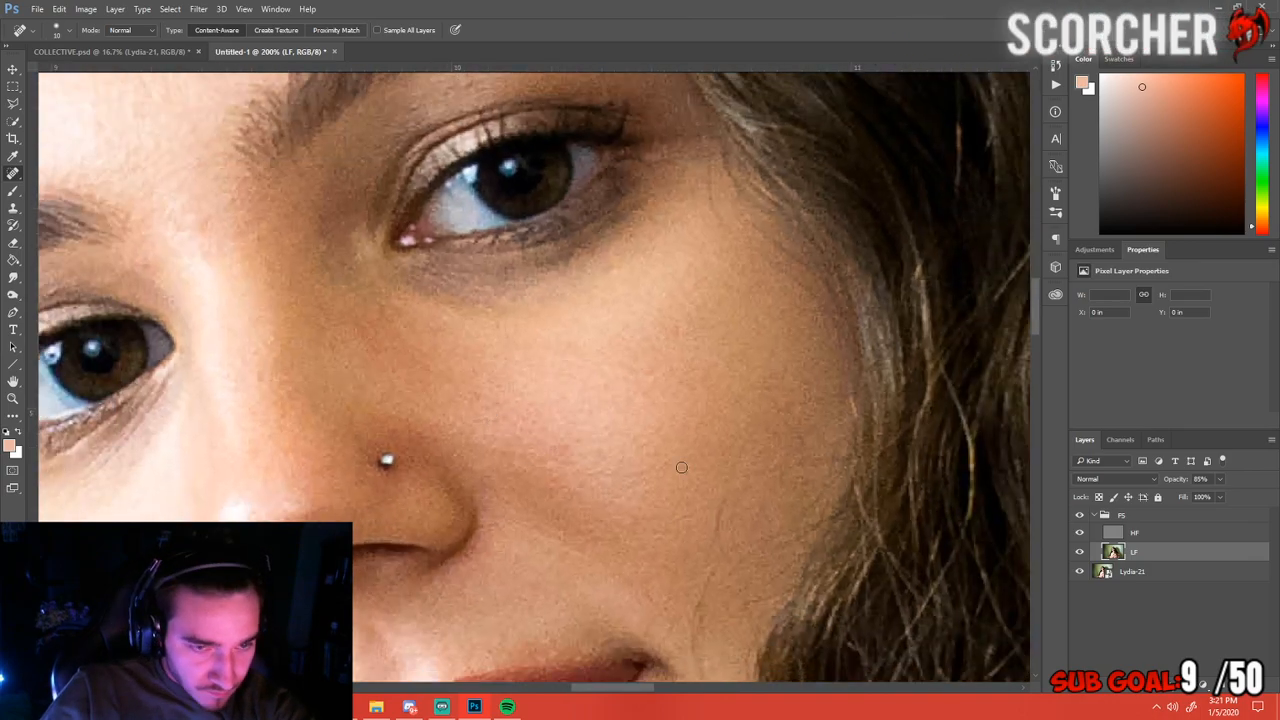
pyautogui.hotkey('alt', ']')
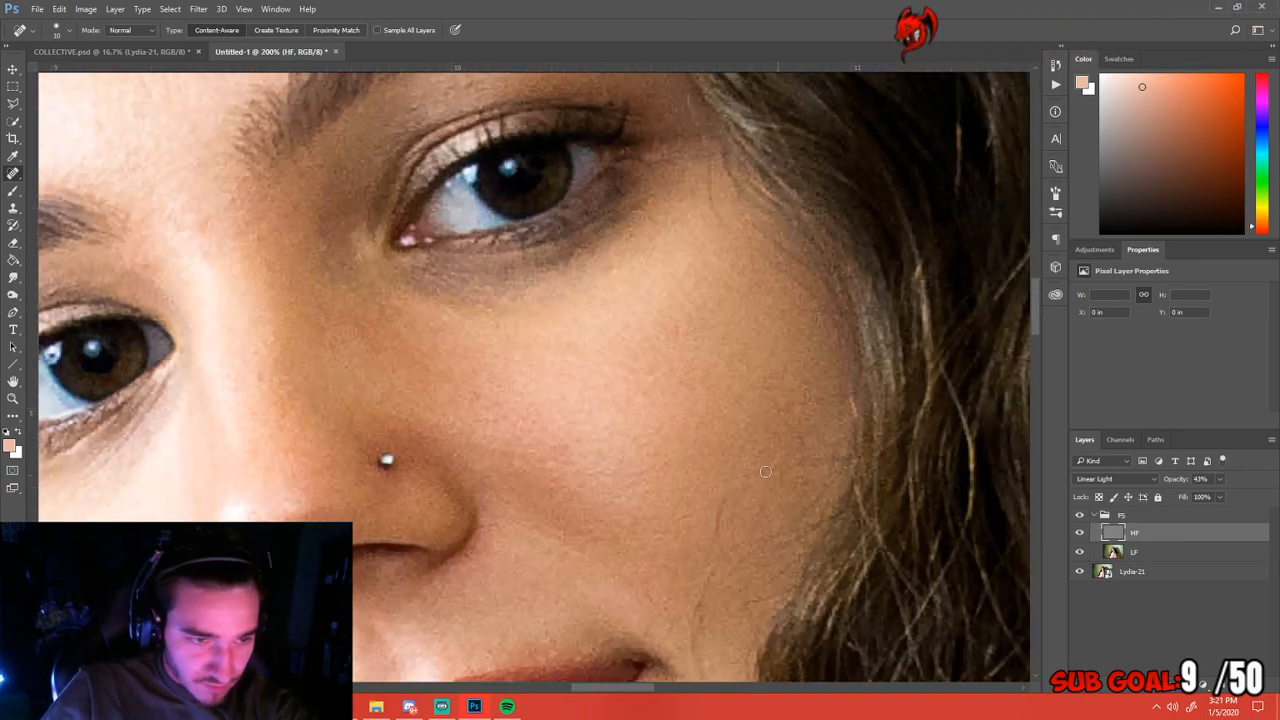
pyautogui.click(1130, 551)
pyautogui.click(561, 456)
pyautogui.moveTo(571, 448); pyautogui.dragTo(558, 468)
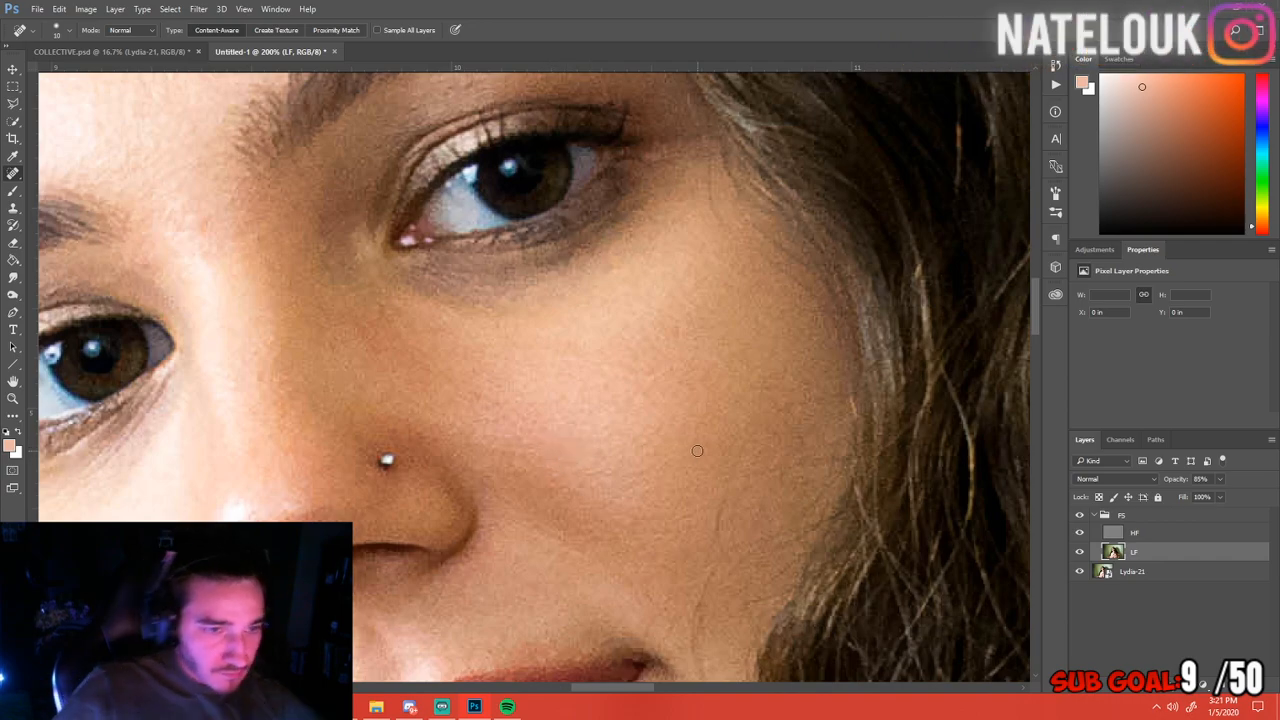
# Check the whole portrait, and heal the texture spots between the eyebrows on the HF layer
pyautogui.scroll(-3, 698, 452)
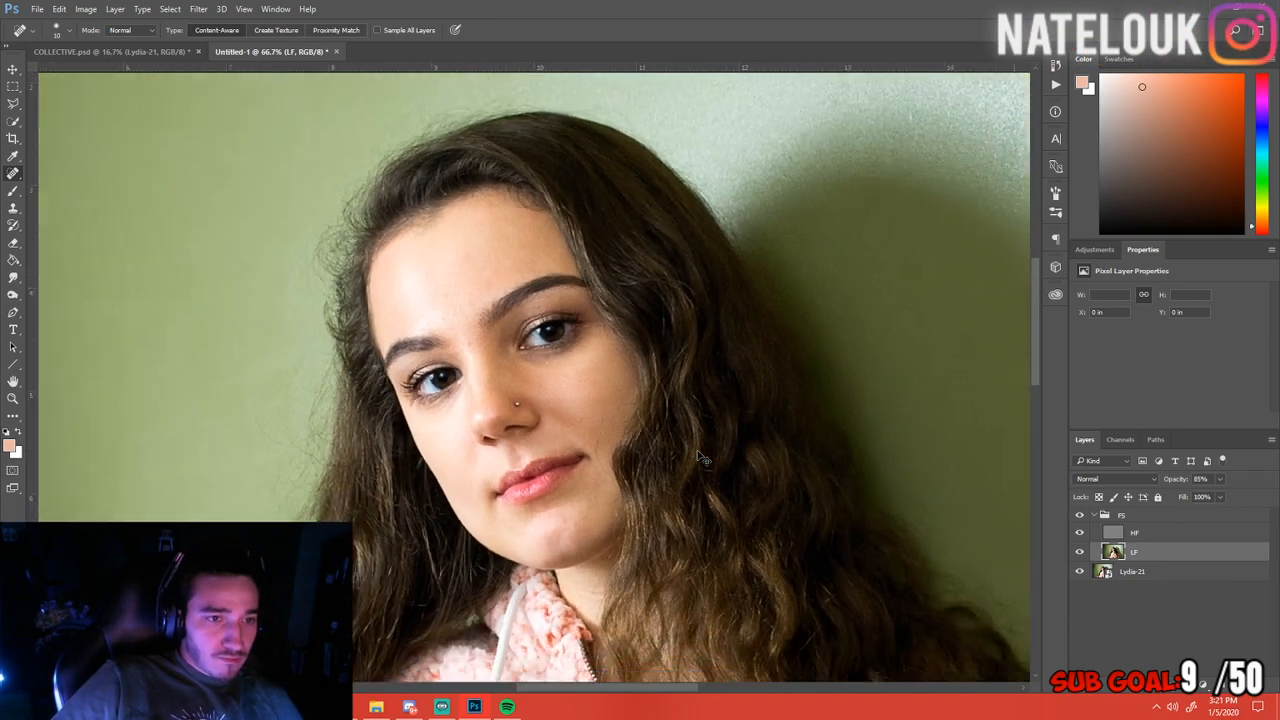
pyautogui.scroll(-2, 698, 457)
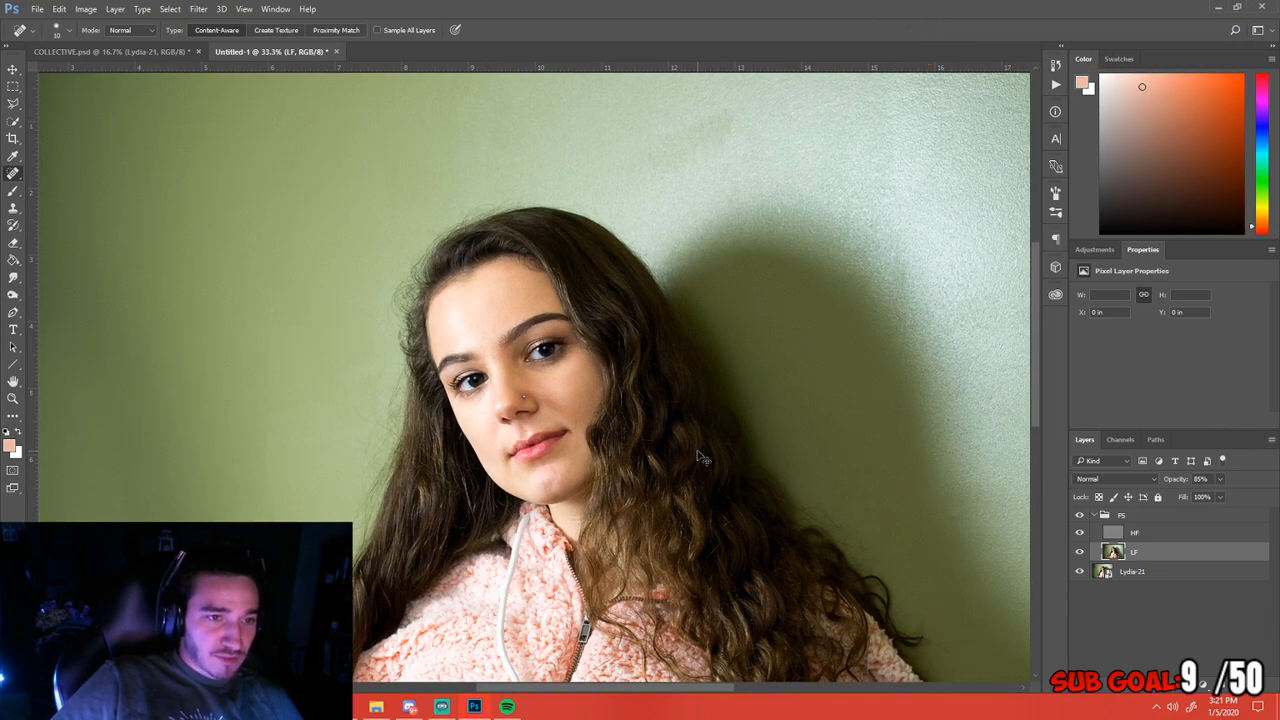
pyautogui.scroll(-1, 697, 452)
pyautogui.moveTo(651, 428); pyautogui.dragTo(705, 345)
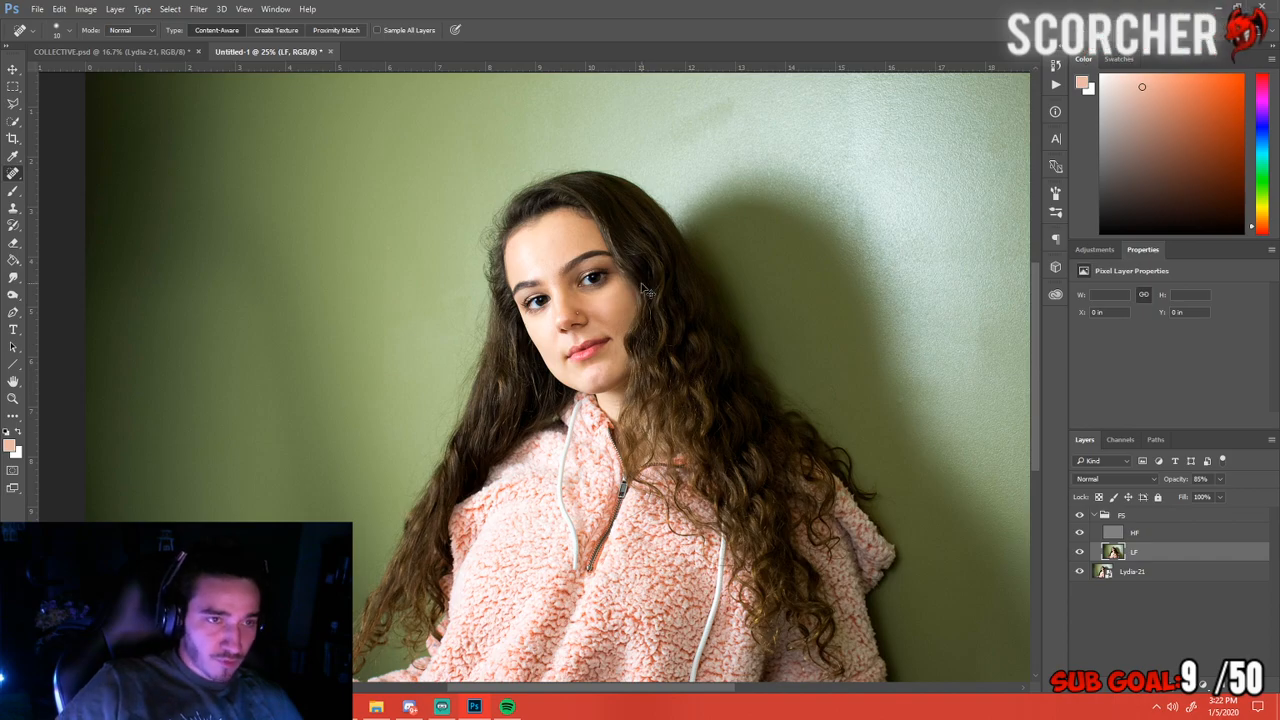
pyautogui.hotkey('ctrl', '+')
pyautogui.hotkey('ctrl', '+')
pyautogui.hotkey('ctrl', '+')
pyautogui.moveTo(749, 226); pyautogui.dragTo(683, 410)
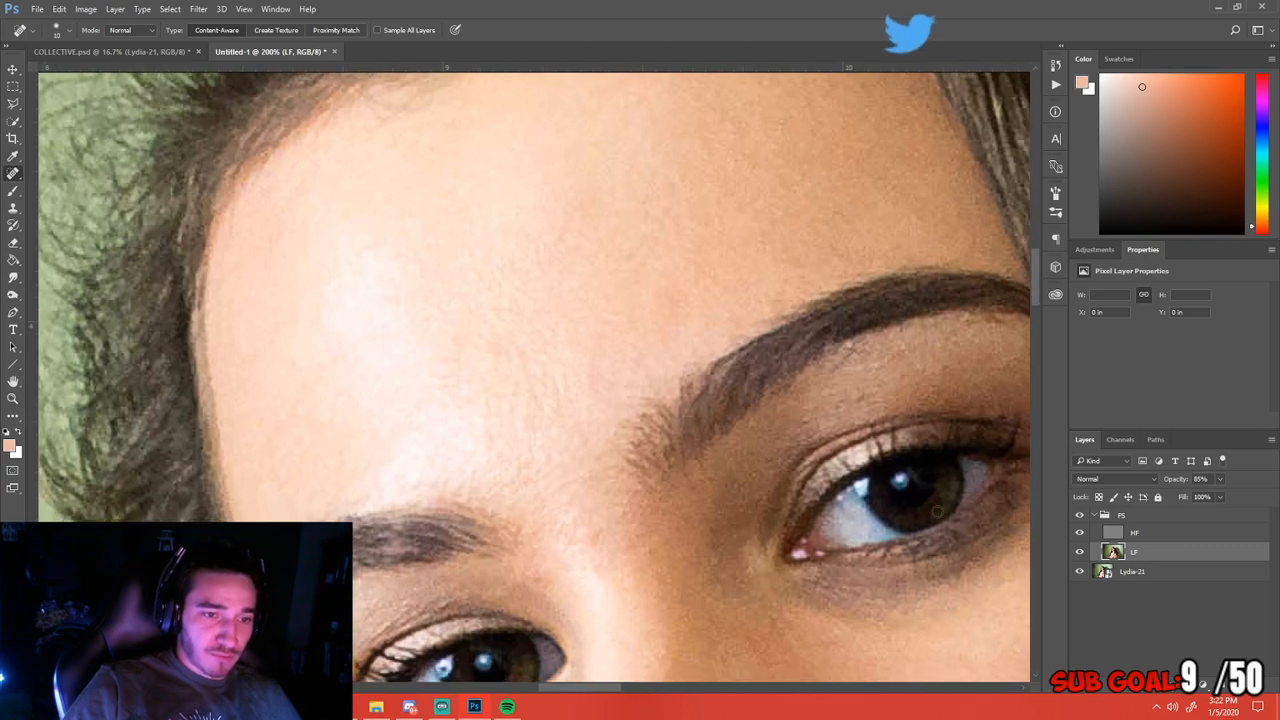
pyautogui.click(1135, 533)
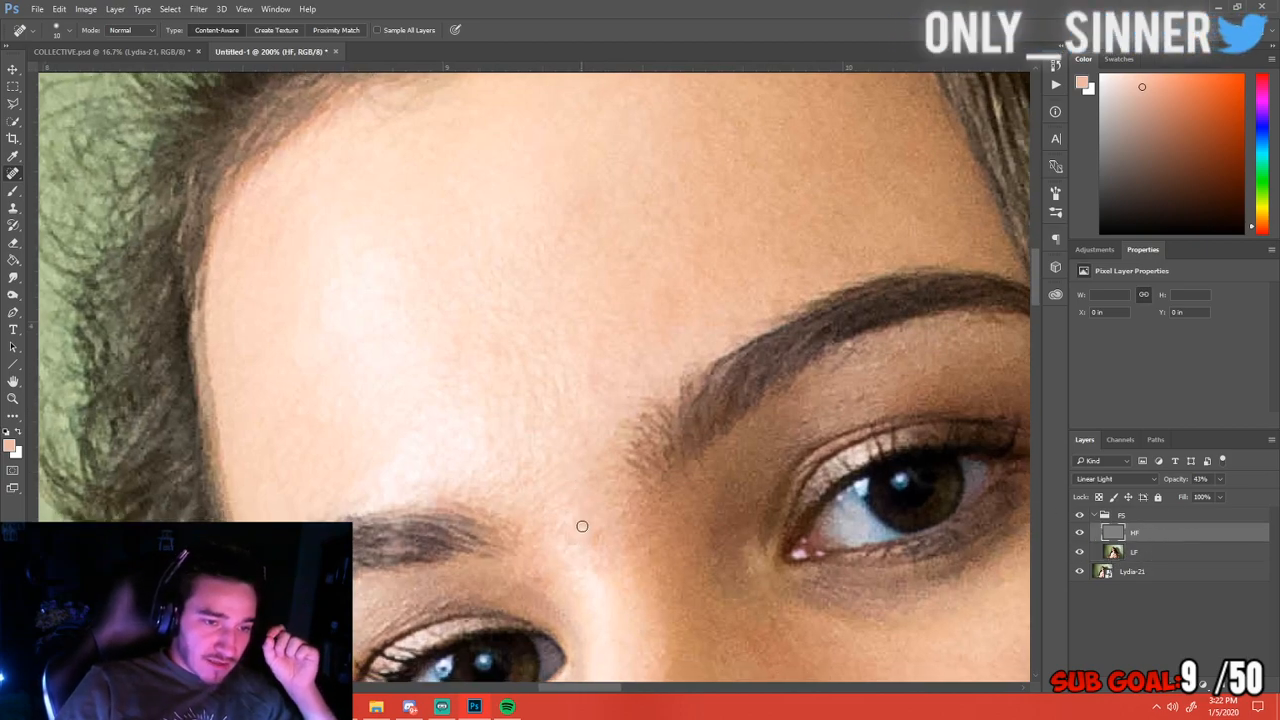
pyautogui.moveTo(609, 546); pyautogui.dragTo(596, 563)
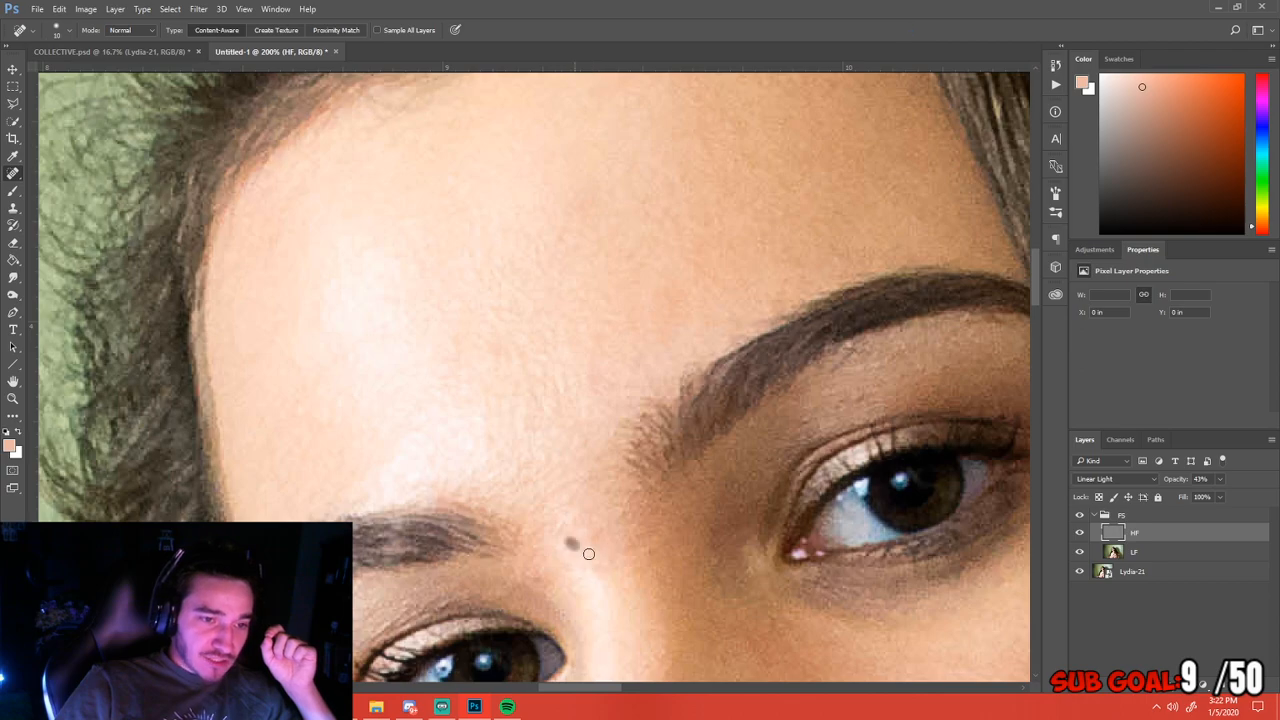
pyautogui.click(590, 555)
pyautogui.click(577, 517)
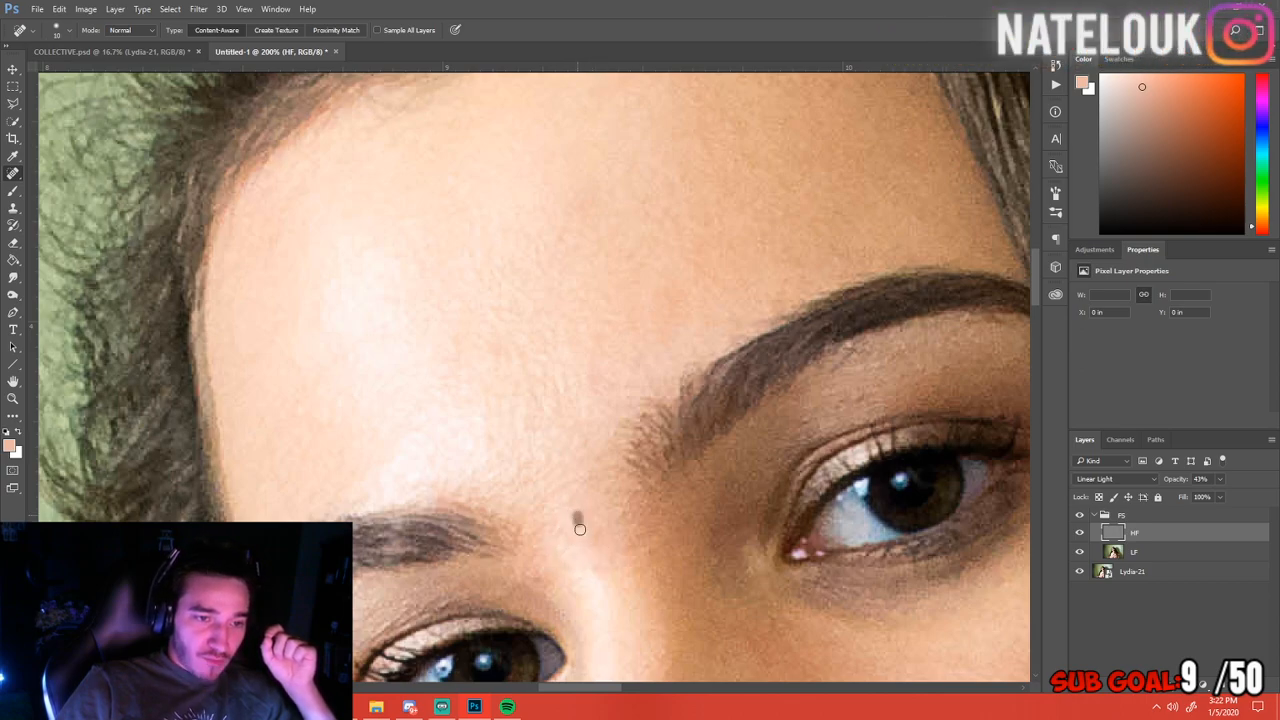
# Heal the small texture spots across the central forehead on the HF layer
pyautogui.click(446, 339)
pyautogui.moveTo(564, 247)
pyautogui.mouseDown()
pyautogui.moveTo(574, 202)
pyautogui.moveTo(603, 206)
pyautogui.moveTo(586, 233)
pyautogui.mouseUp()
pyautogui.moveTo(583, 389)
pyautogui.mouseDown()
pyautogui.moveTo(610, 381)
pyautogui.moveTo(607, 364)
pyautogui.mouseUp()
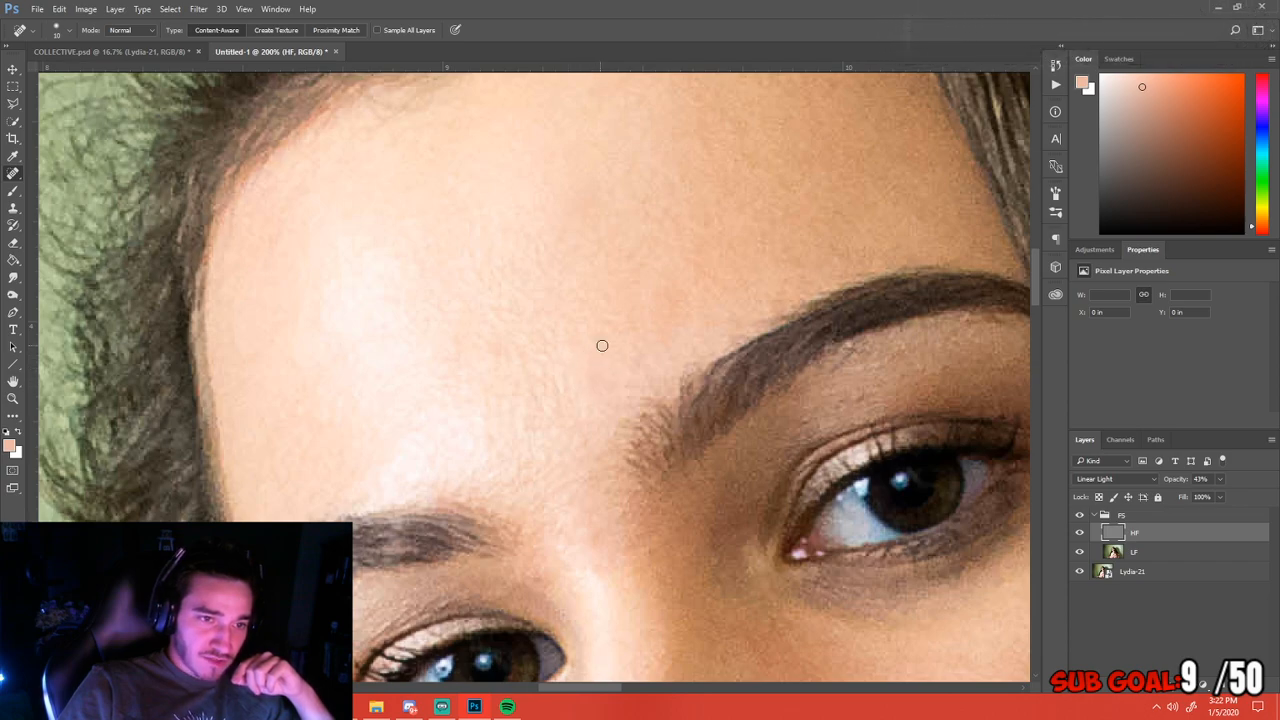
pyautogui.click(609, 380)
pyautogui.click(616, 349)
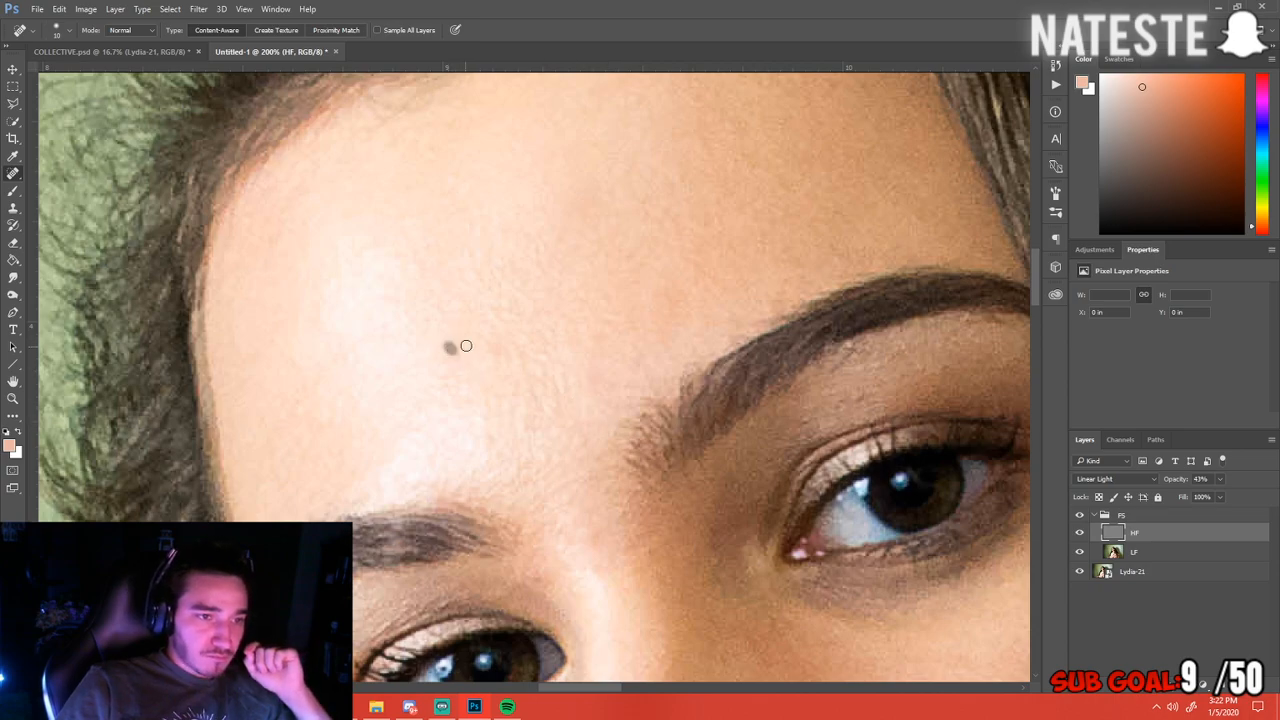
pyautogui.click(460, 349)
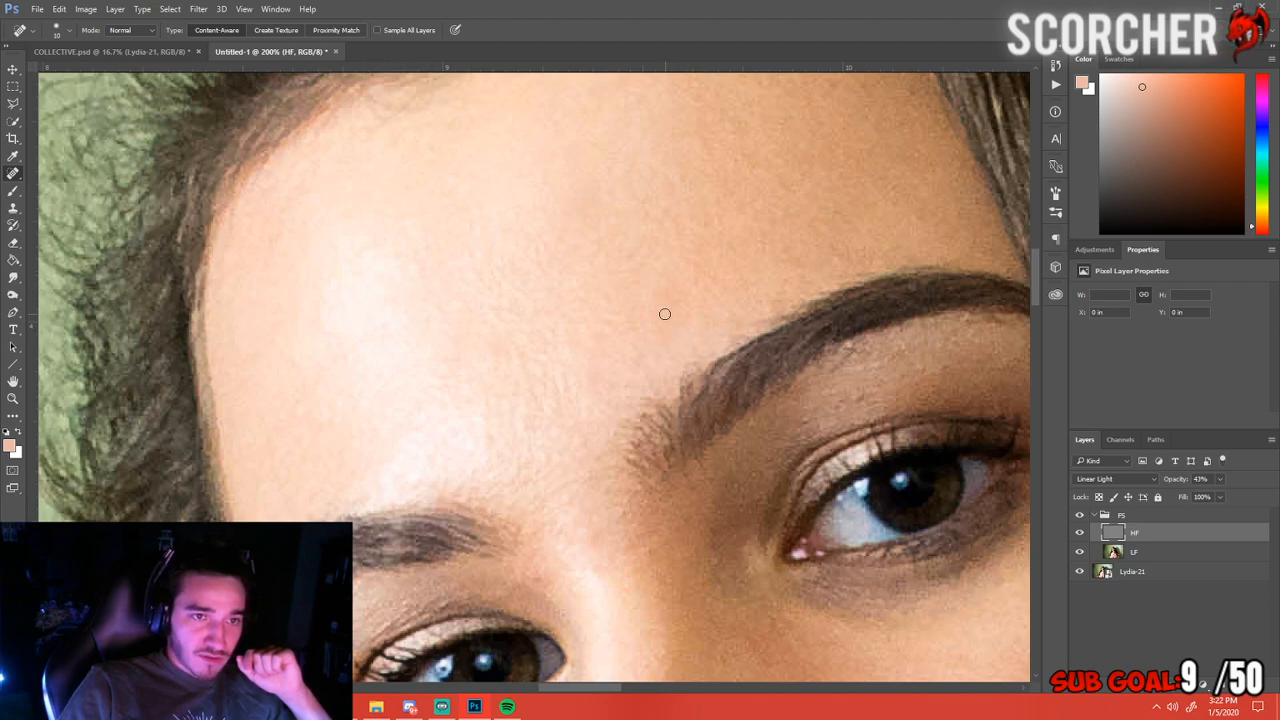
pyautogui.moveTo(668, 288); pyautogui.dragTo(650, 285)
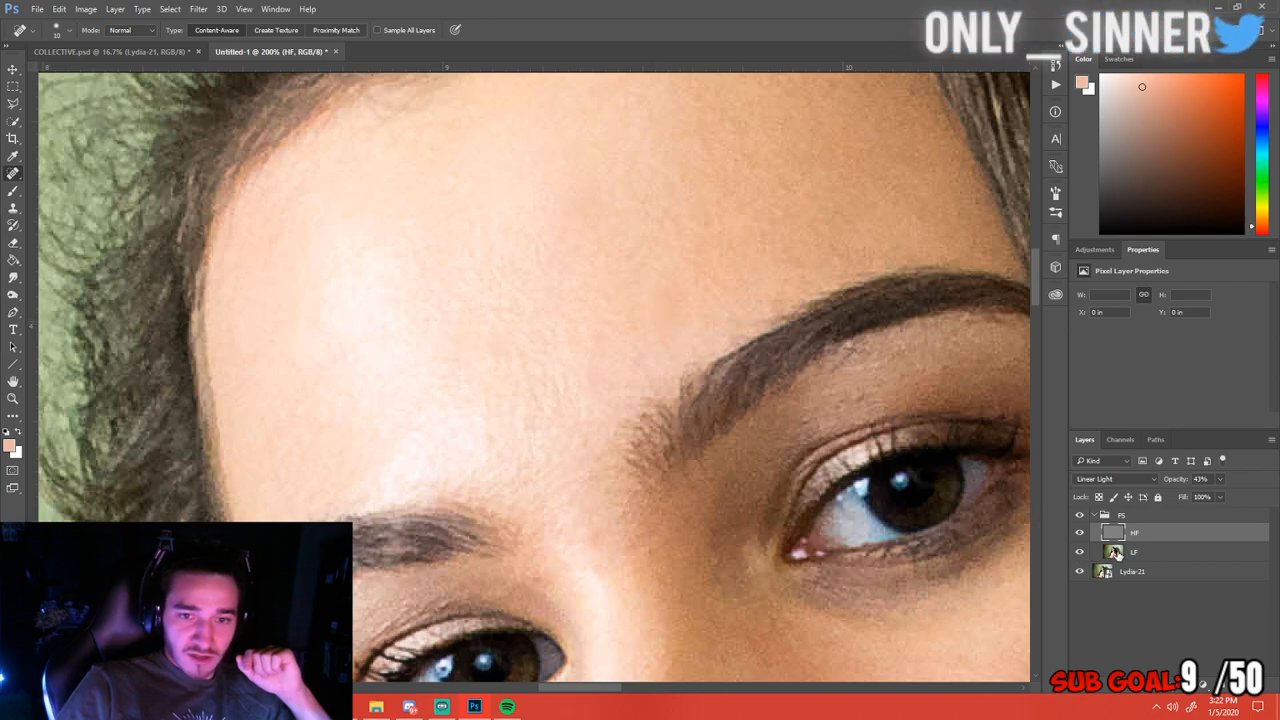
# Heal the uneven tone across the central forehead on the LF layer, enlarging the healing brush to 15
pyautogui.hotkey('alt', '[')
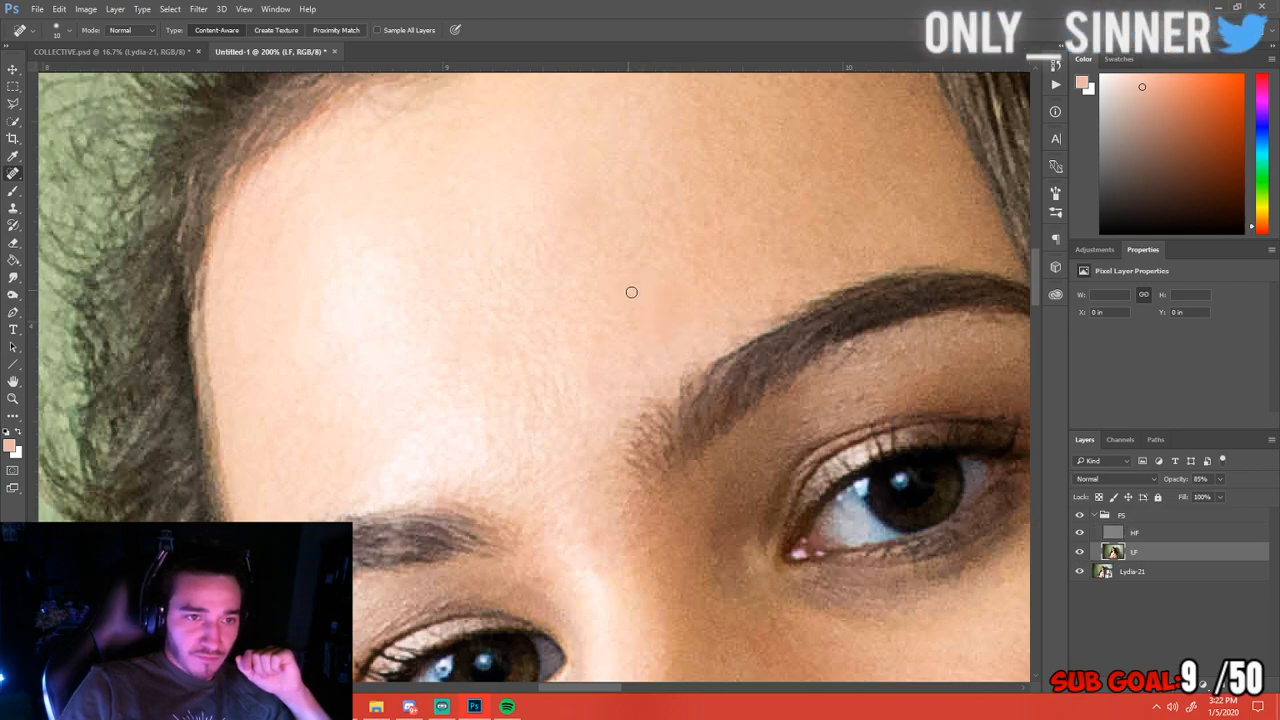
pyautogui.moveTo(680, 334); pyautogui.dragTo(648, 333)
pyautogui.moveTo(590, 200)
pyautogui.mouseDown()
pyautogui.moveTo(558, 195)
pyautogui.moveTo(591, 223)
pyautogui.moveTo(583, 238)
pyautogui.mouseUp()
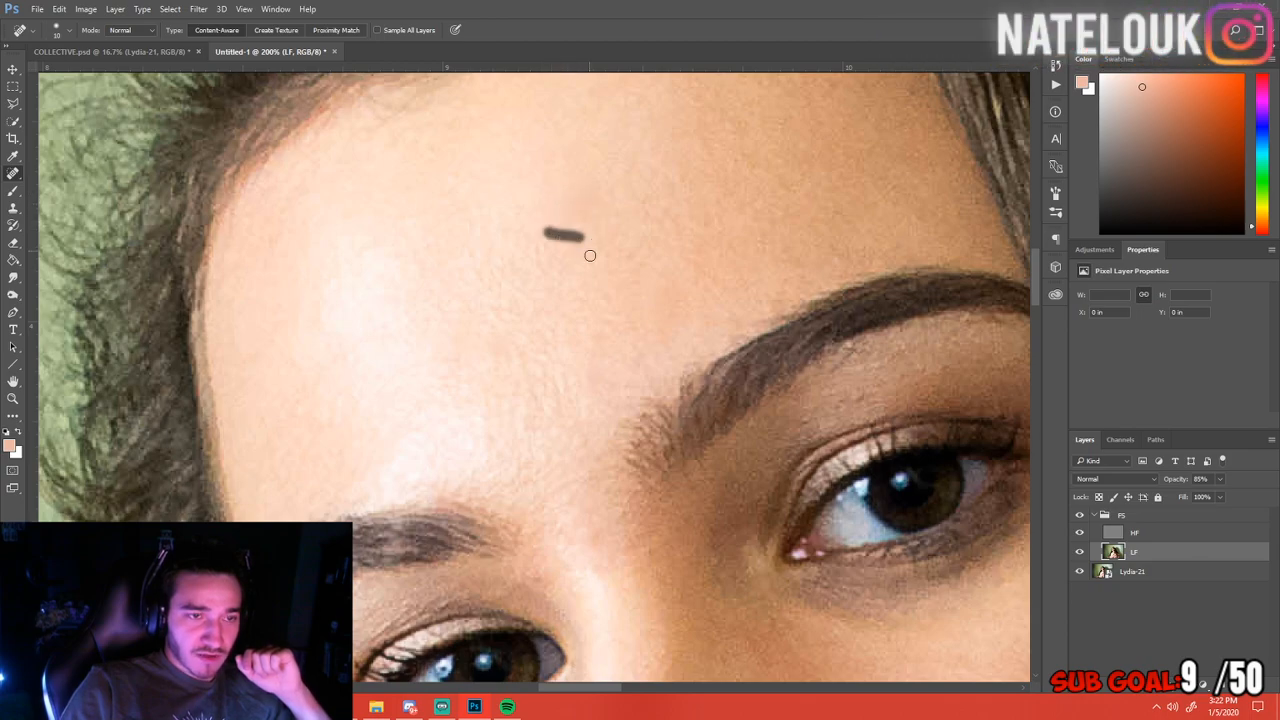
pyautogui.moveTo(500, 336); pyautogui.dragTo(453, 353)
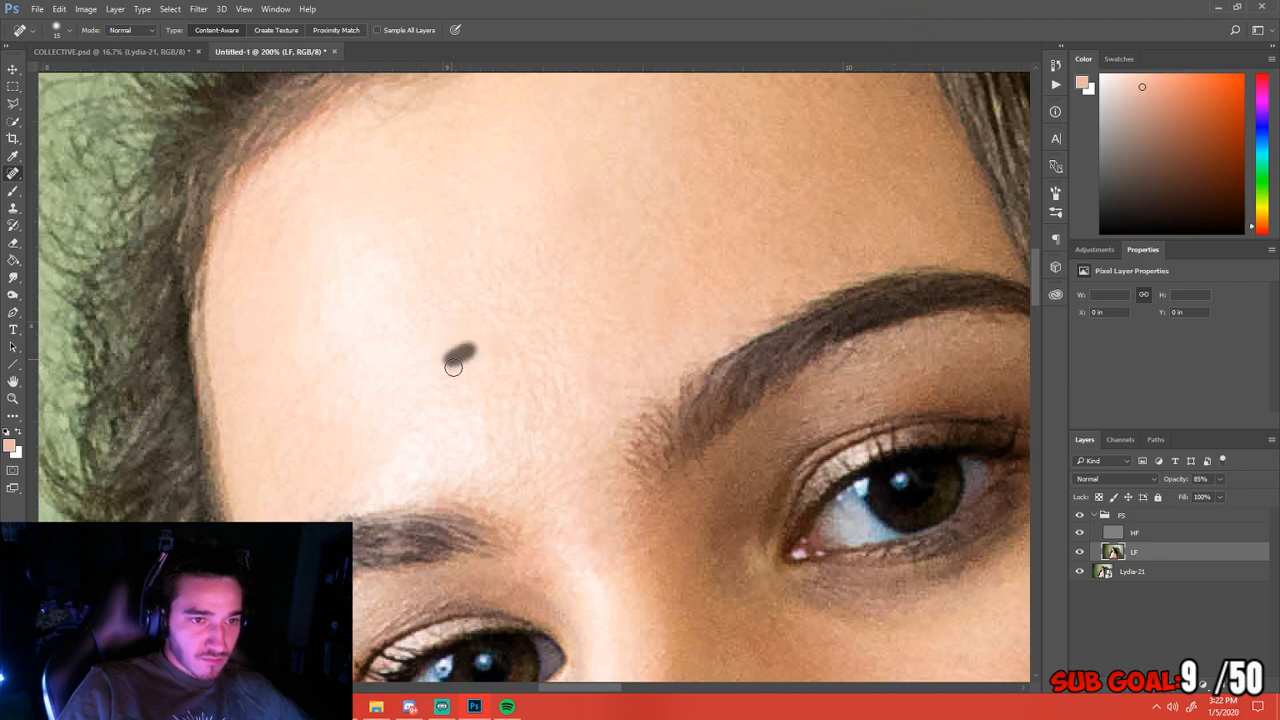
pyautogui.moveTo(630, 372)
pyautogui.mouseDown()
pyautogui.moveTo(577, 363)
pyautogui.moveTo(598, 350)
pyautogui.moveTo(580, 344)
pyautogui.mouseUp()
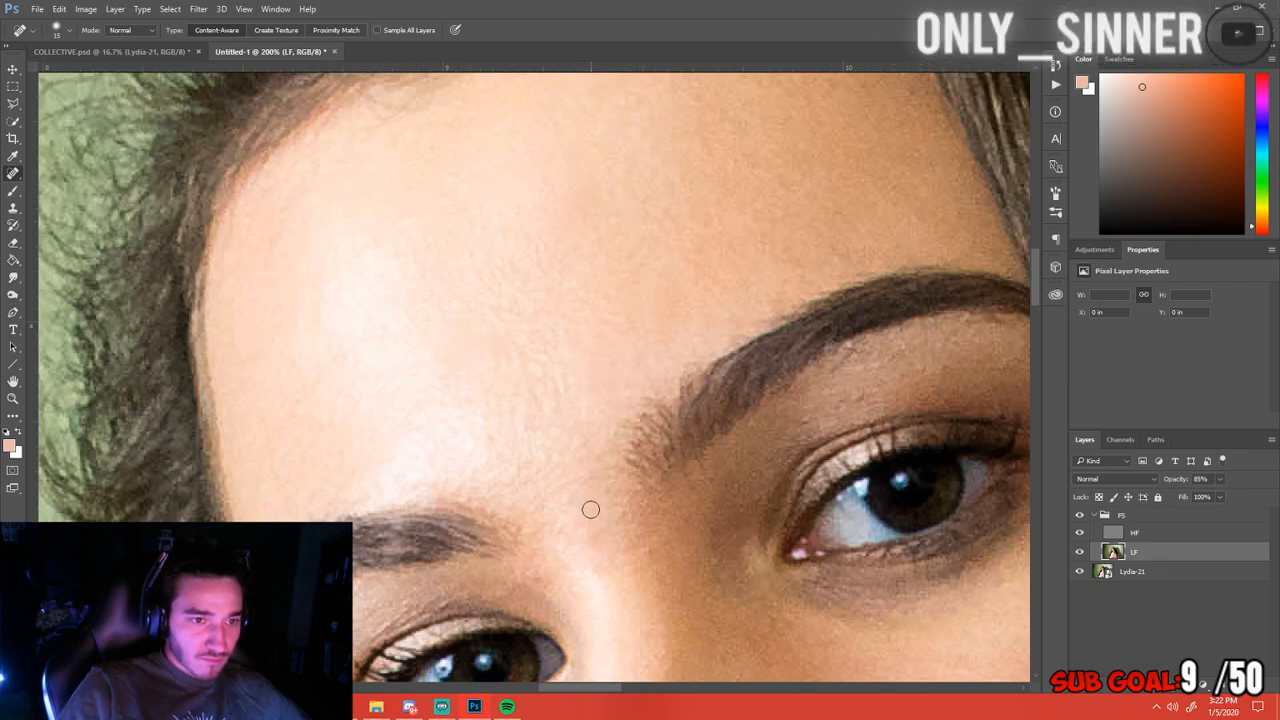
# Heal the uneven tone between the eyebrows and at the top of the nose bridge on the LF layer
pyautogui.moveTo(578, 580)
pyautogui.mouseDown()
pyautogui.moveTo(556, 540)
pyautogui.moveTo(586, 550)
pyautogui.moveTo(602, 533)
pyautogui.mouseUp()
pyautogui.moveTo(594, 482)
pyautogui.mouseDown()
pyautogui.moveTo(556, 516)
pyautogui.moveTo(591, 514)
pyautogui.mouseUp()
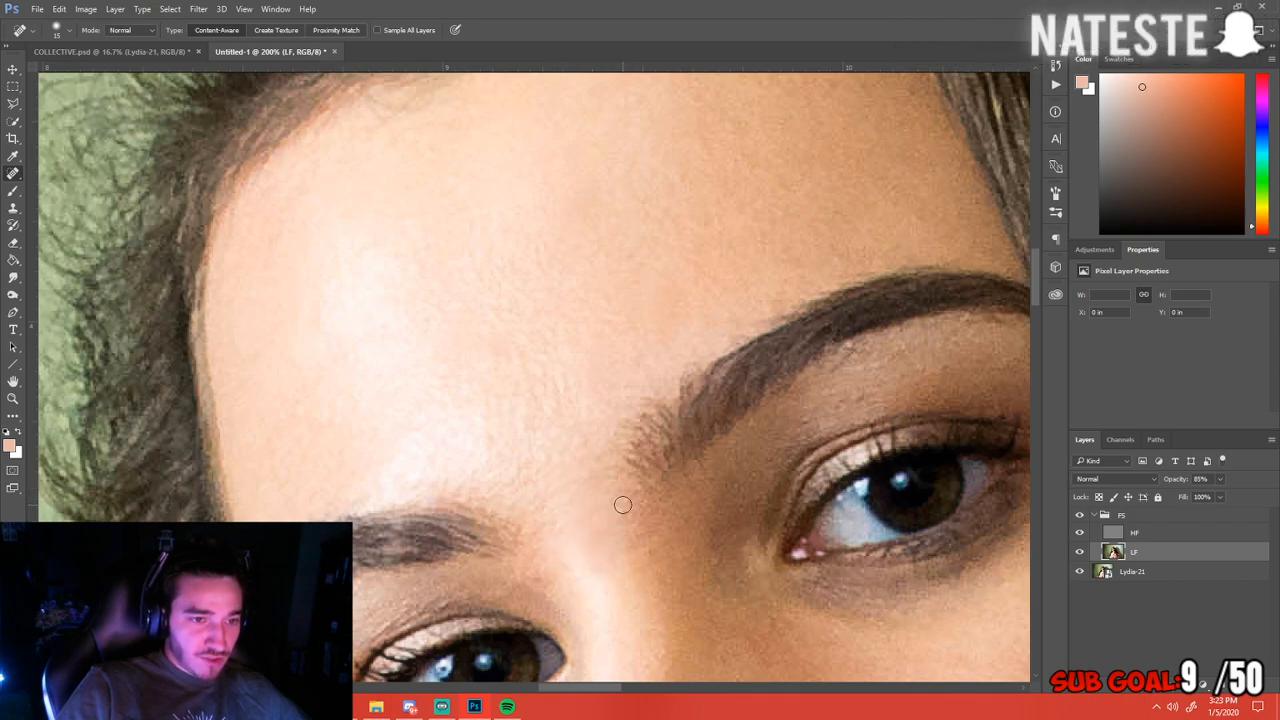
pyautogui.moveTo(598, 580); pyautogui.dragTo(614, 524)
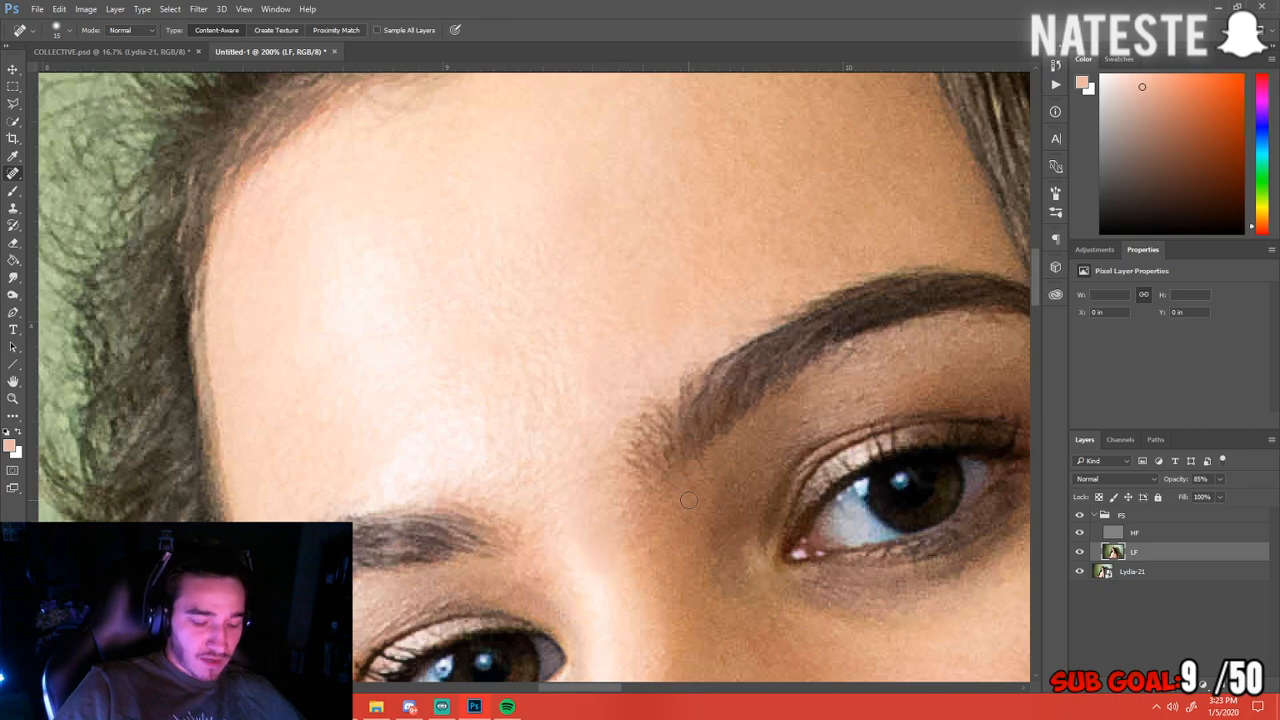
pyautogui.hotkey('ctrl', '-')
pyautogui.hotkey('ctrl', '-')
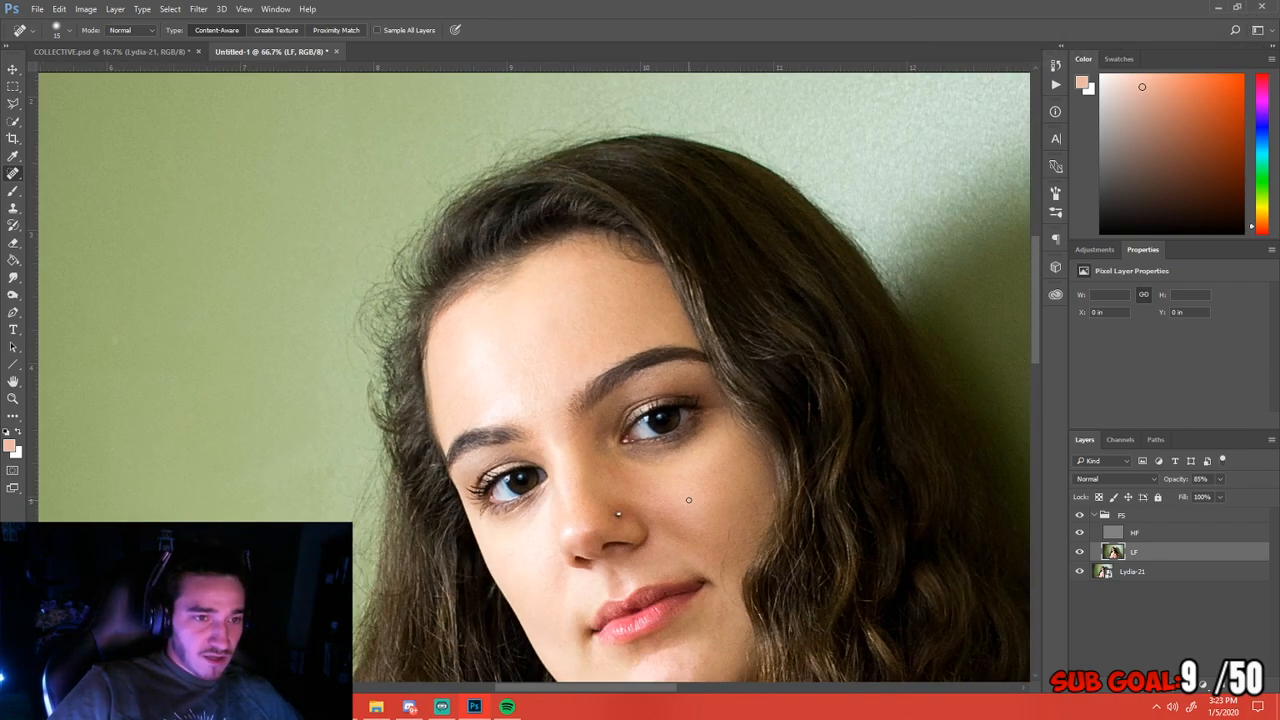
# Examine the whole portrait, and inspect the cheek beside the mouth up close for remaining flaws
pyautogui.hotkey('ctrl', '-')
pyautogui.hotkey('ctrl', '-')
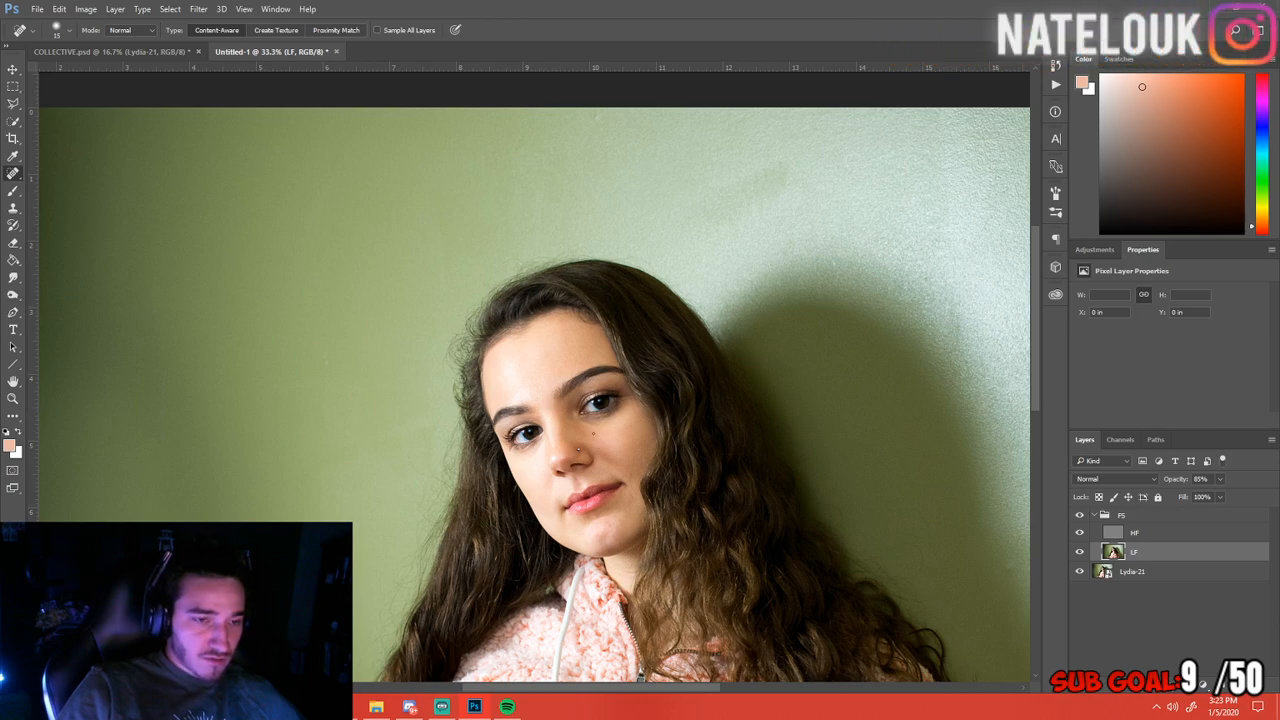
pyautogui.hotkey('ctrl', '-')
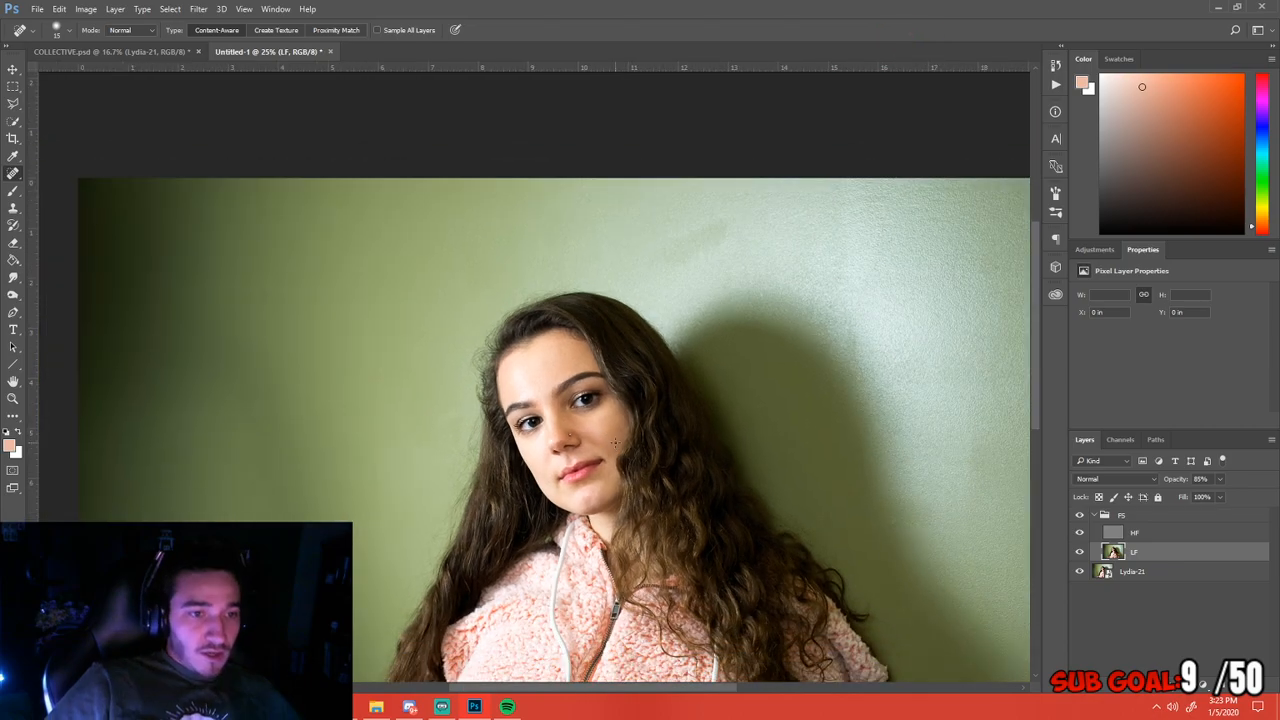
pyautogui.moveTo(615, 442); pyautogui.dragTo(654, 263)
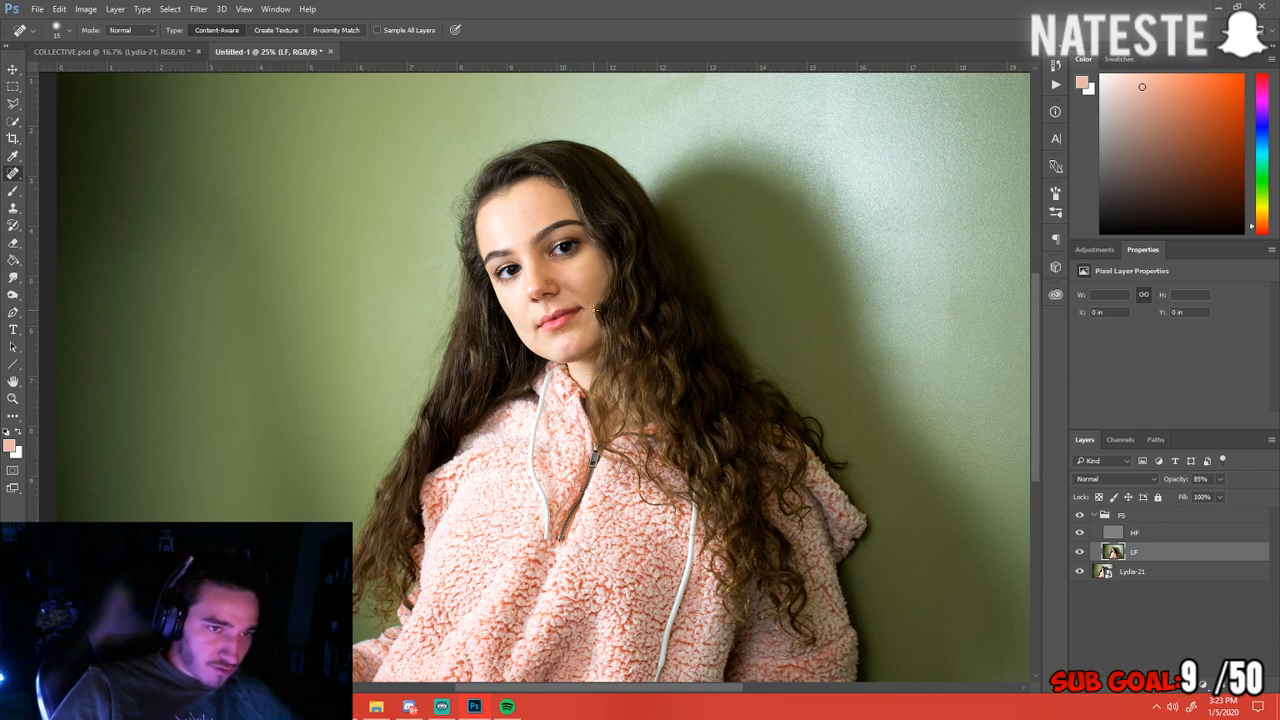
pyautogui.hotkey('ctrl', '+')
pyautogui.hotkey('ctrl', '+')
pyautogui.hotkey('ctrl', '+')
pyautogui.hotkey('ctrl', '+')
pyautogui.hotkey('ctrl', '+')
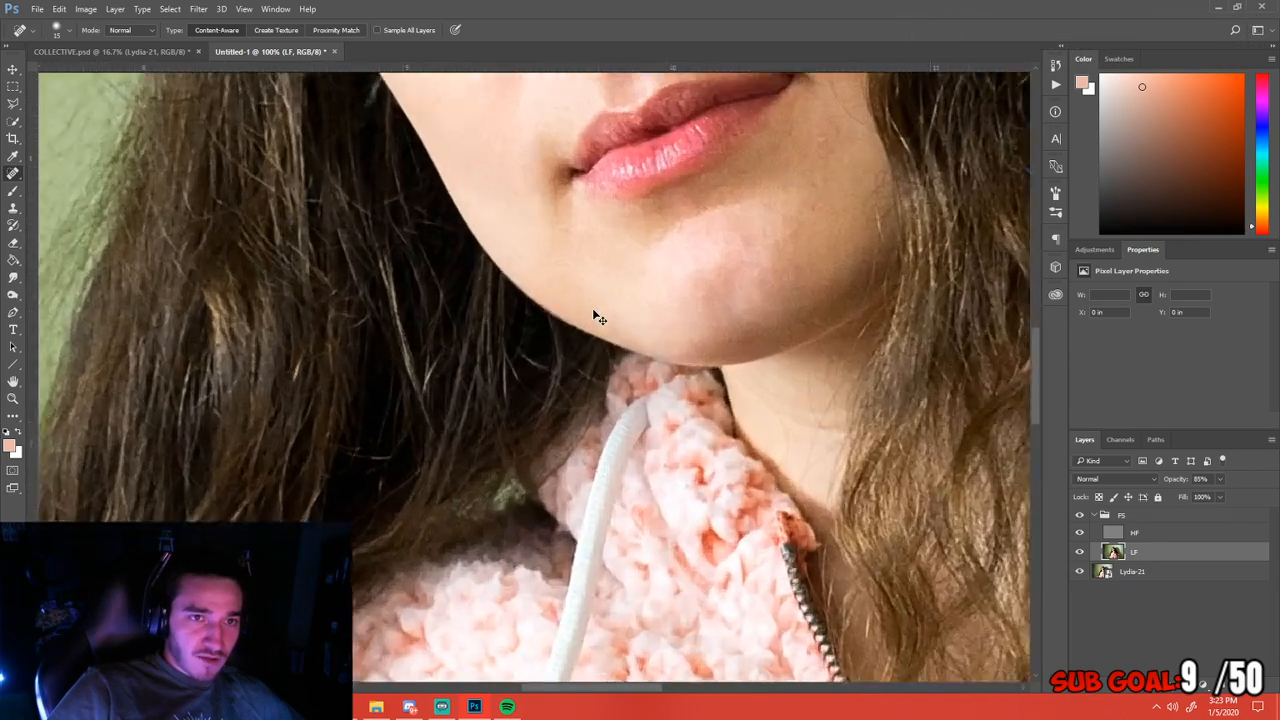
pyautogui.hotkey('ctrl', '+')
pyautogui.moveTo(706, 251); pyautogui.dragTo(514, 390)
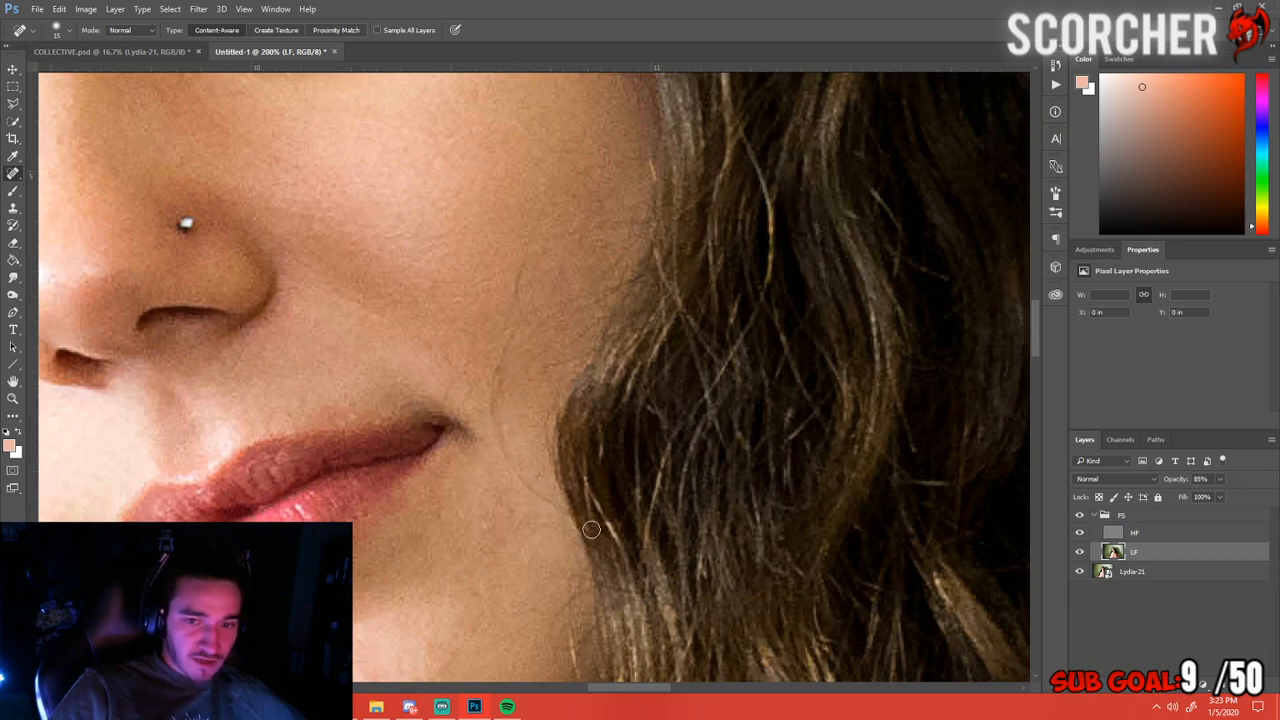
# Heal the stray hair strands on the cheek beside the mouth corner on the HF layer
pyautogui.hotkey('alt', ']')
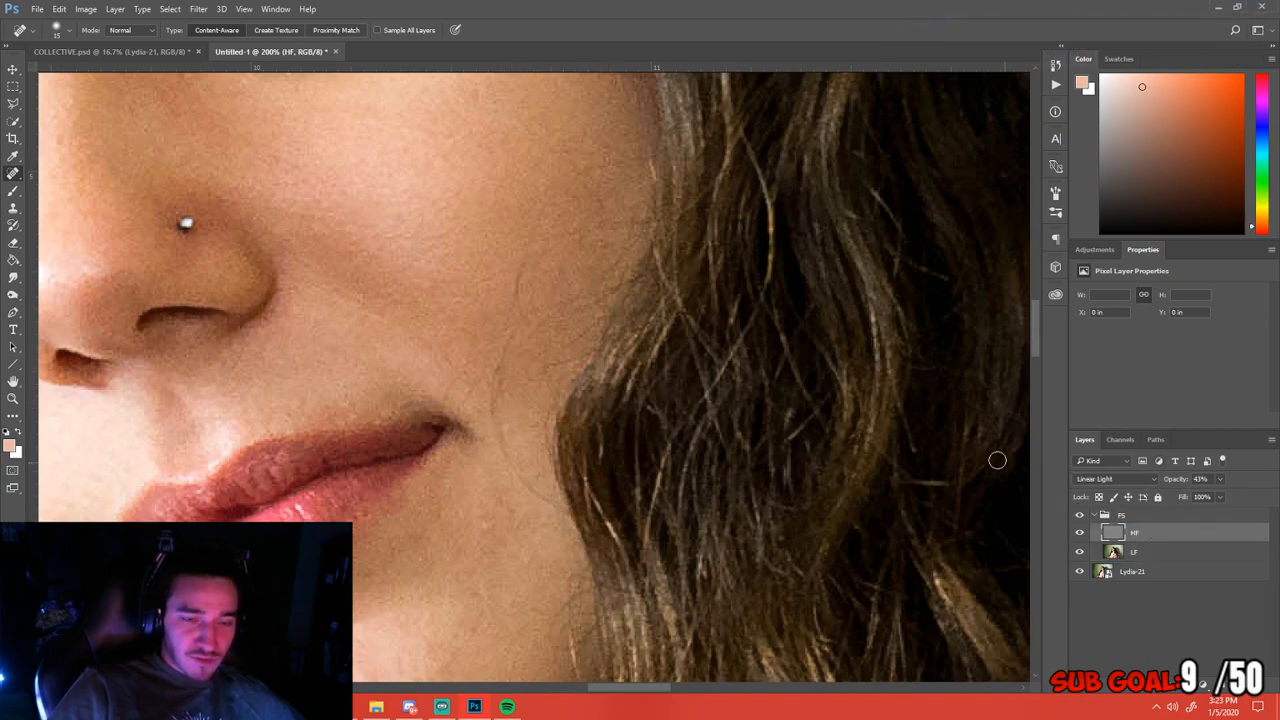
pyautogui.click(506, 349)
pyautogui.moveTo(503, 356); pyautogui.dragTo(494, 380)
pyautogui.moveTo(506, 455)
pyautogui.mouseDown()
pyautogui.moveTo(524, 490)
pyautogui.moveTo(561, 508)
pyautogui.moveTo(523, 493)
pyautogui.moveTo(504, 427)
pyautogui.mouseUp()
pyautogui.moveTo(508, 363)
pyautogui.mouseDown()
pyautogui.moveTo(523, 271)
pyautogui.moveTo(514, 313)
pyautogui.moveTo(543, 351)
pyautogui.mouseUp()
pyautogui.moveTo(472, 343); pyautogui.dragTo(468, 340)
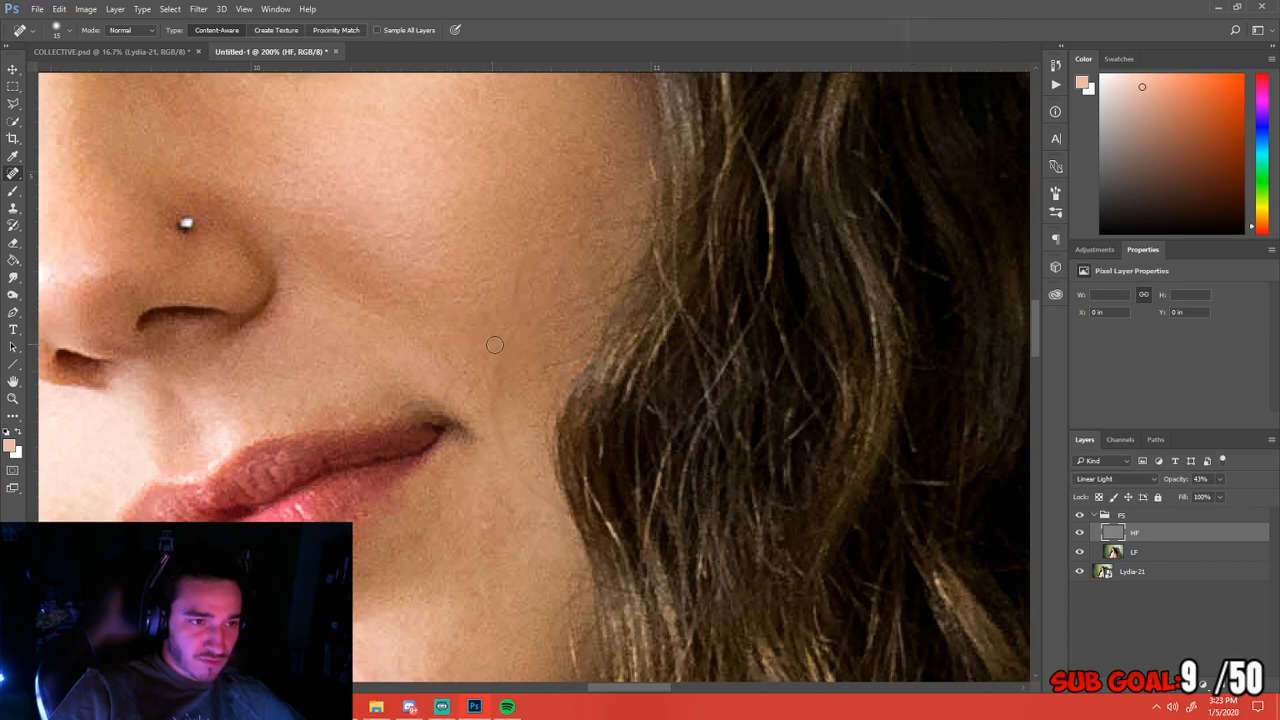
pyautogui.click(490, 343)
# Heal the leftover hair shadow beside and below the mouth corner on the LF layer
pyautogui.hotkey('alt', '[')
pyautogui.moveTo(519, 473); pyautogui.dragTo(532, 484)
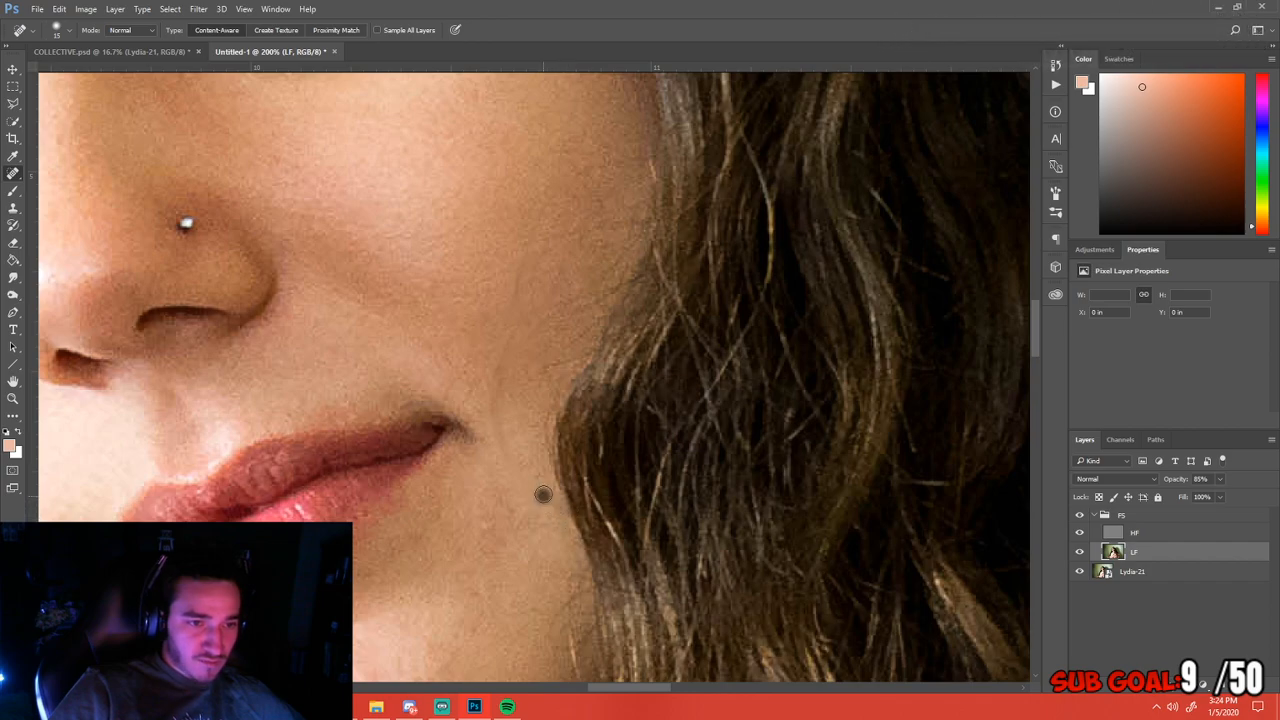
pyautogui.click(500, 434)
pyautogui.click(496, 419)
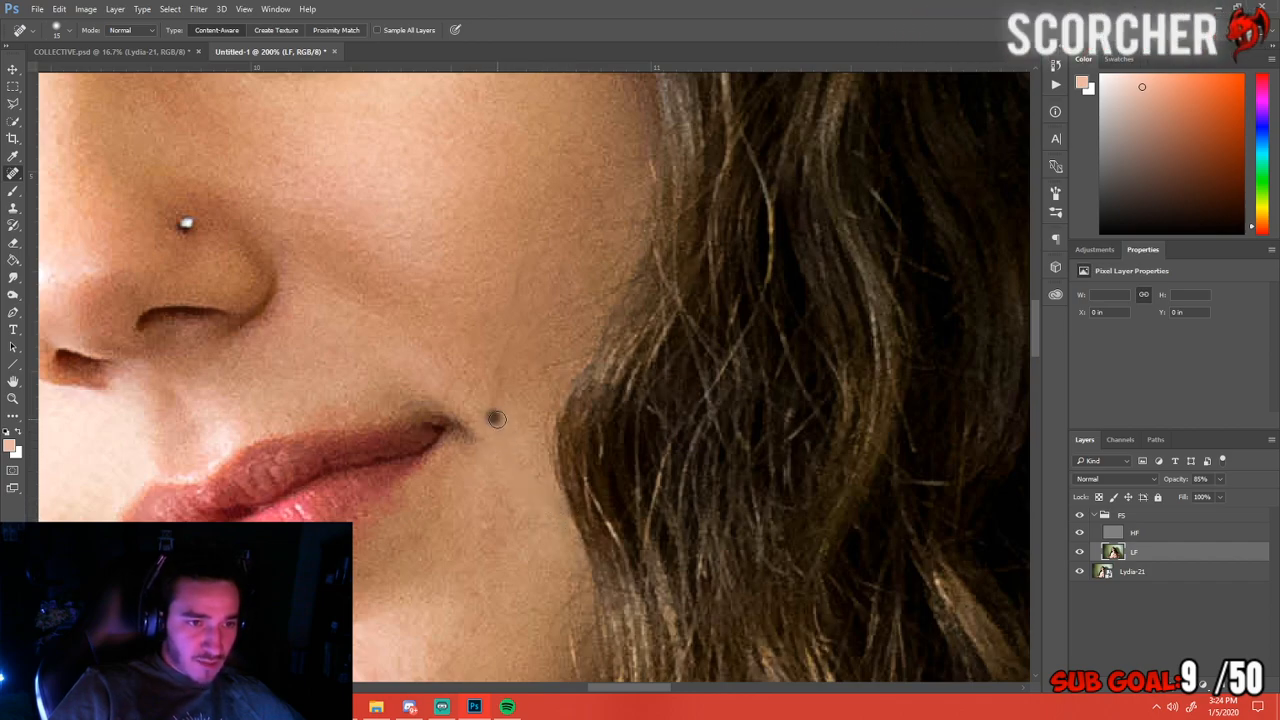
pyautogui.click(502, 362)
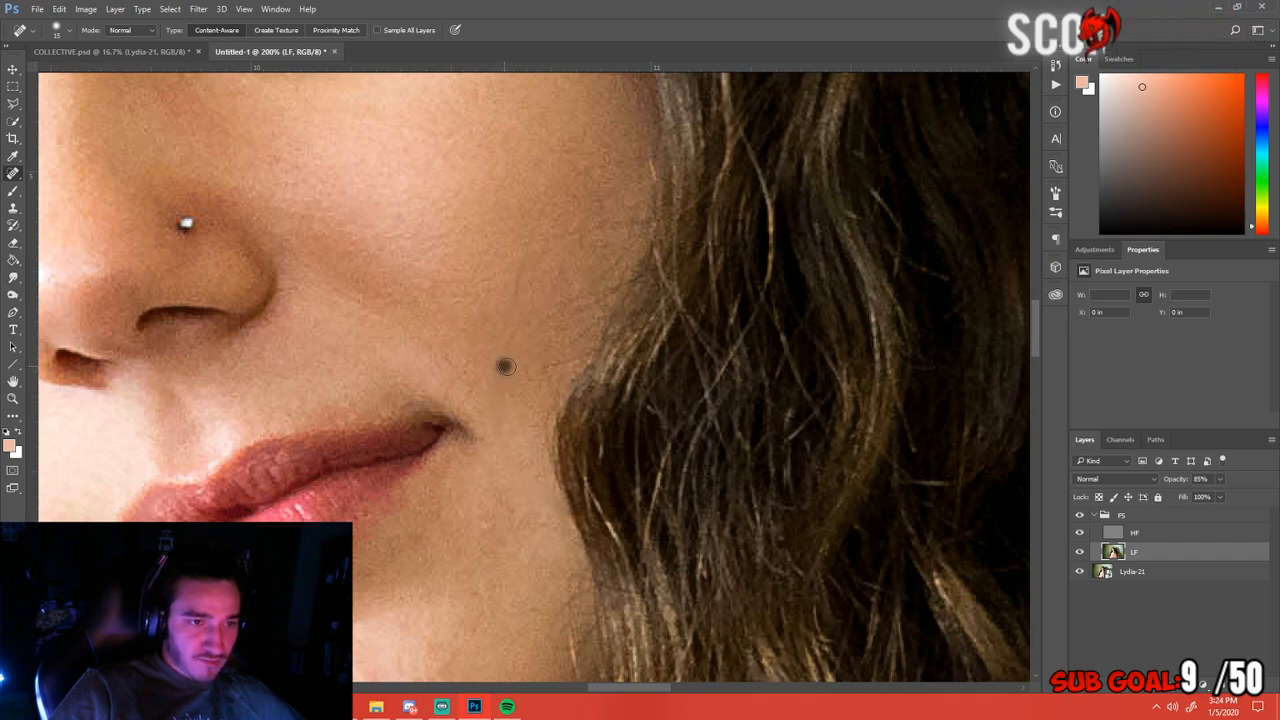
# Heal the dark hair line running up the cheek above the mouth corner on the LF layer
pyautogui.click(525, 319)
pyautogui.click(517, 310)
pyautogui.click(519, 299)
pyautogui.click(521, 288)
pyautogui.click(525, 278)
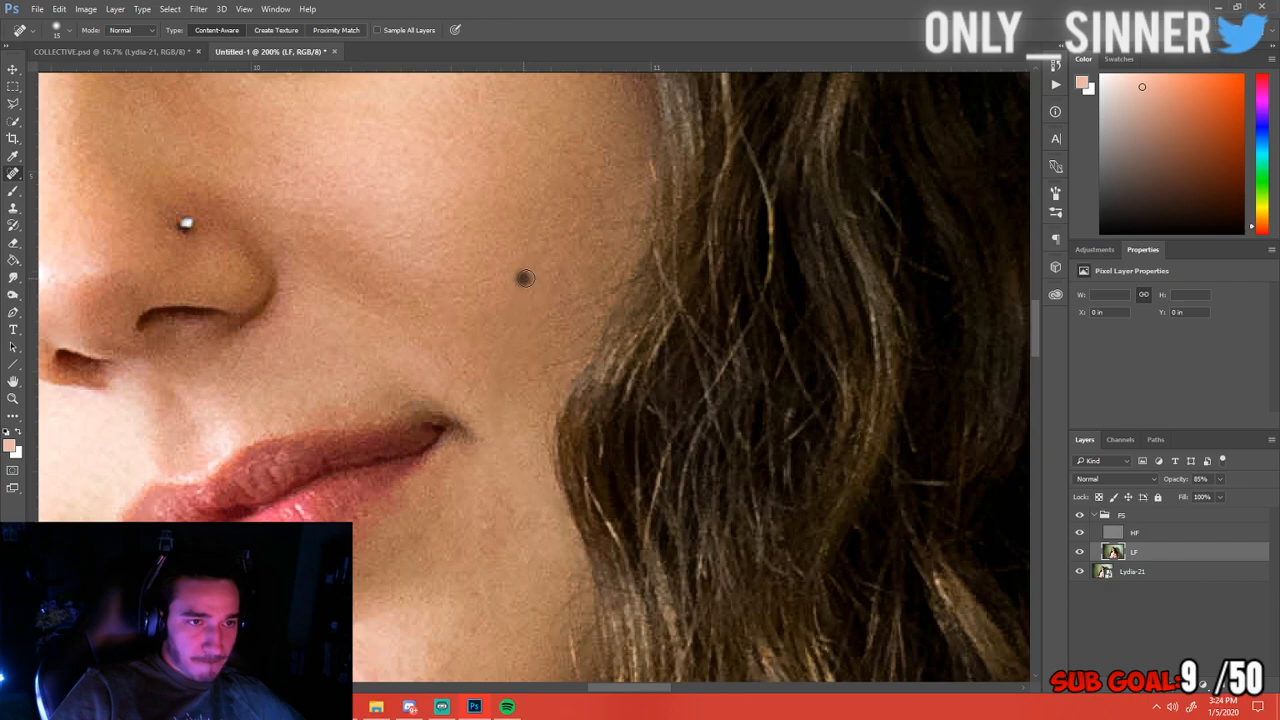
pyautogui.click(559, 193)
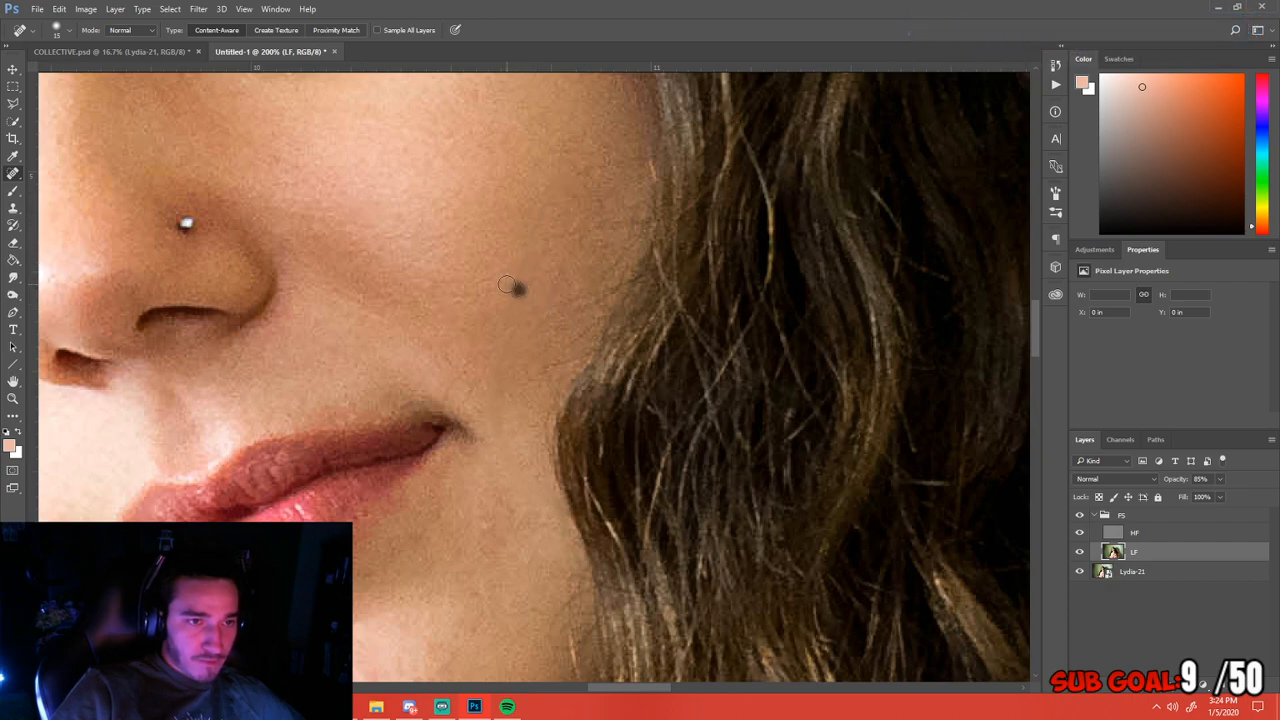
pyautogui.click(530, 277)
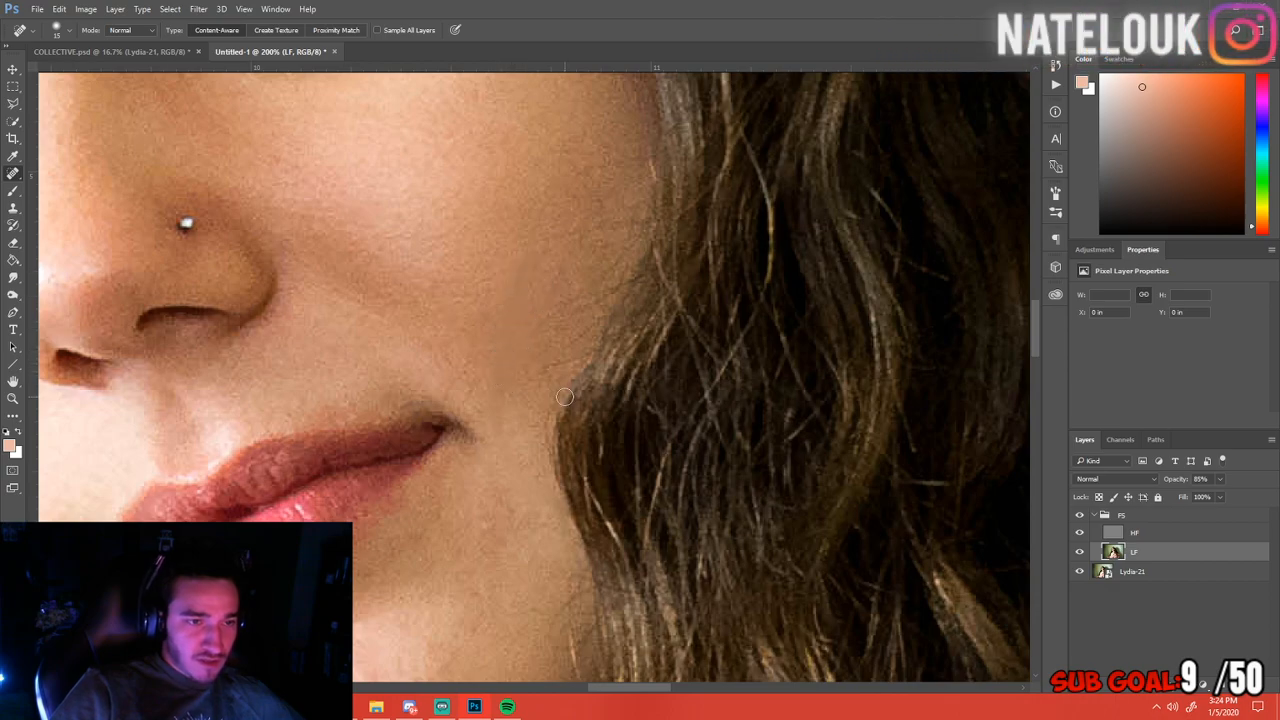
# Check the cheek from a distance, and heal its remaining uneven tone between the mouth corner and the hair on the LF layer
pyautogui.scroll(-5, 565, 398)
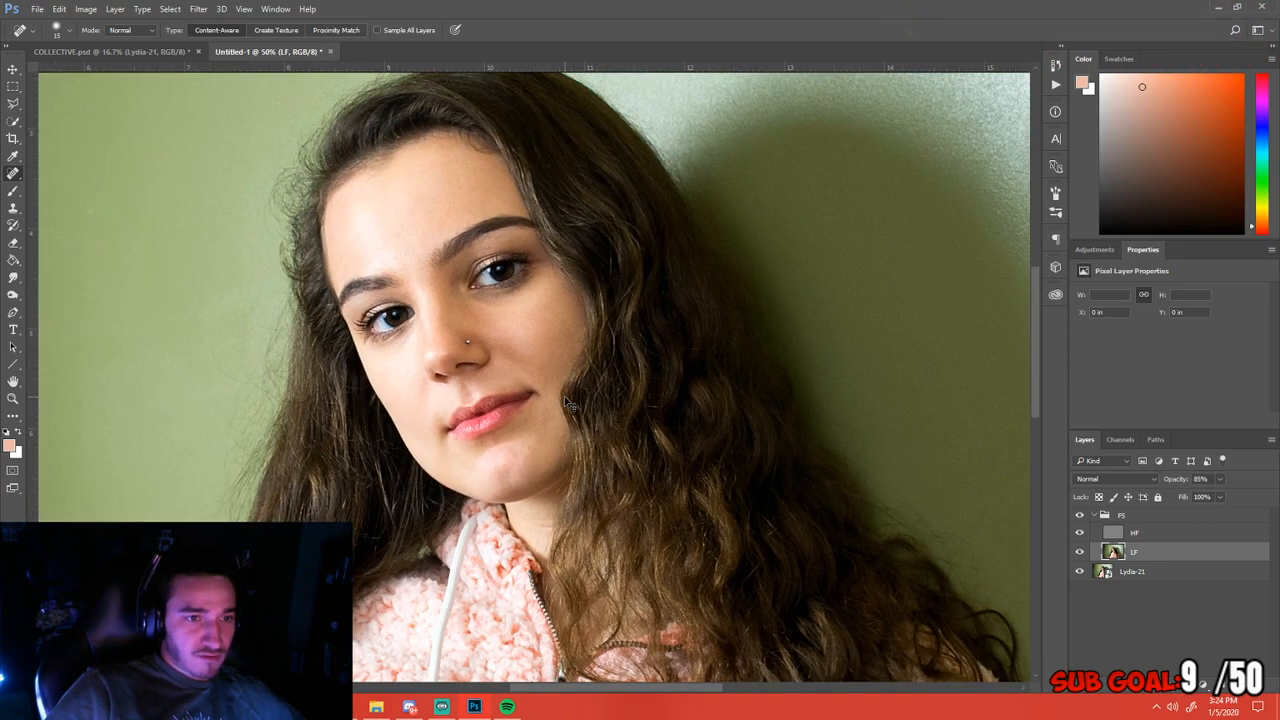
pyautogui.scroll(-1, 565, 403)
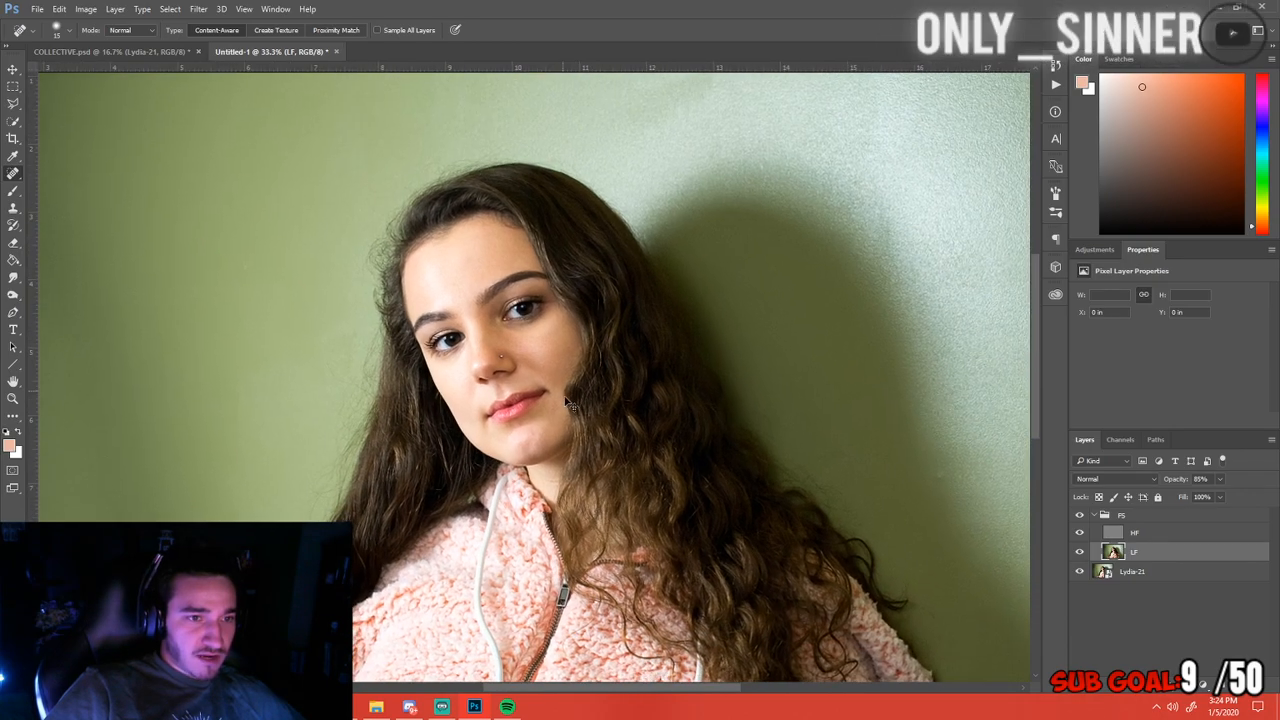
pyautogui.scroll(2, 565, 403)
pyautogui.scroll(2, 565, 403)
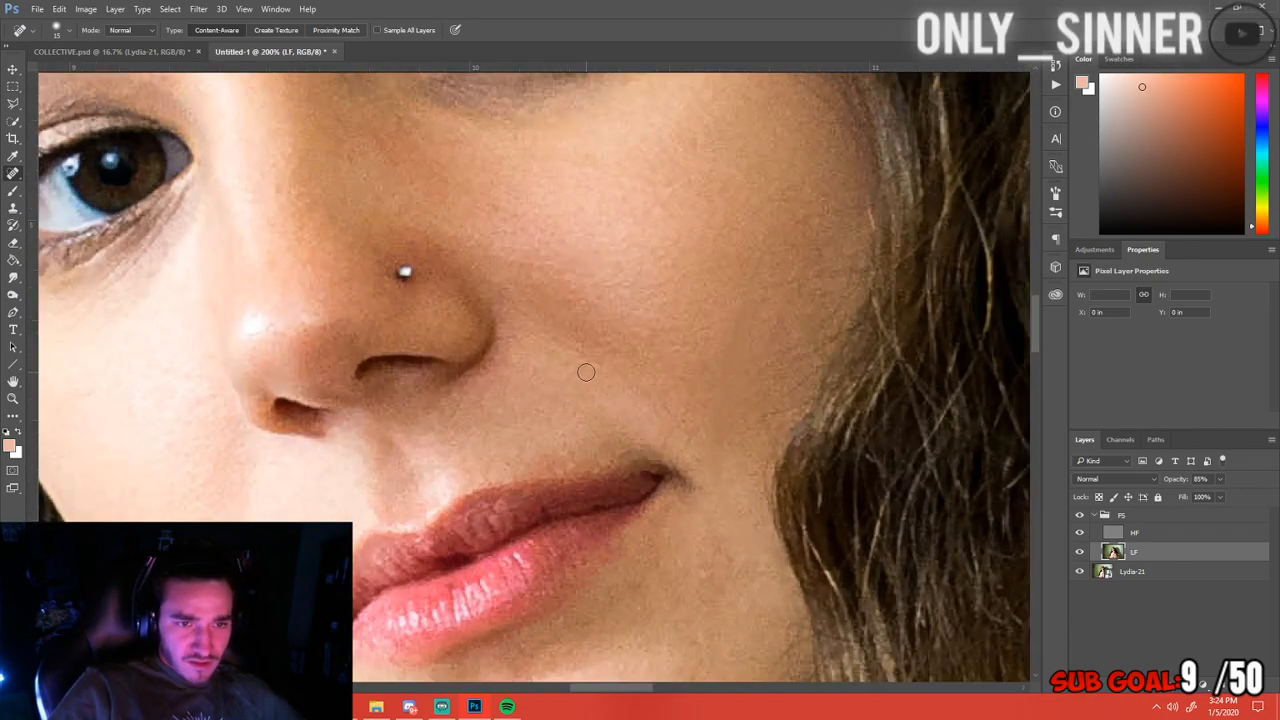
pyautogui.click(727, 440)
pyautogui.moveTo(724, 459)
pyautogui.mouseDown()
pyautogui.moveTo(731, 467)
pyautogui.moveTo(704, 466)
pyautogui.mouseUp()
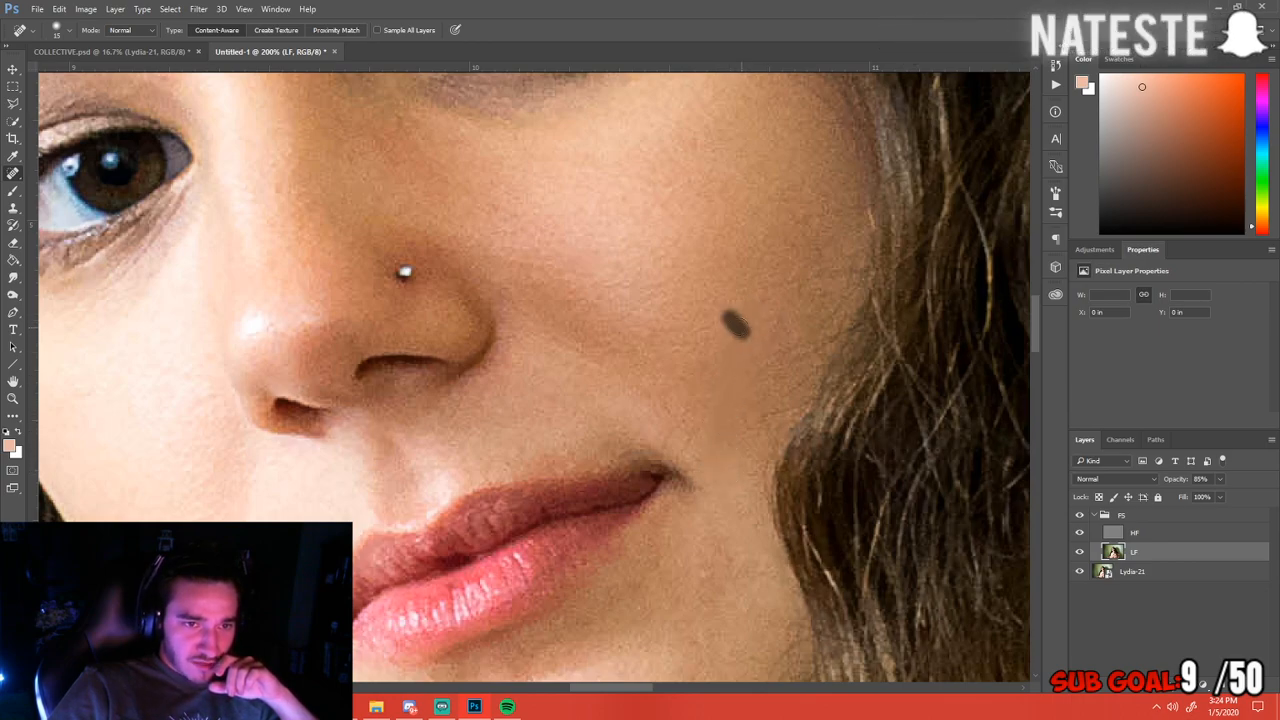
pyautogui.moveTo(740, 329); pyautogui.dragTo(738, 338)
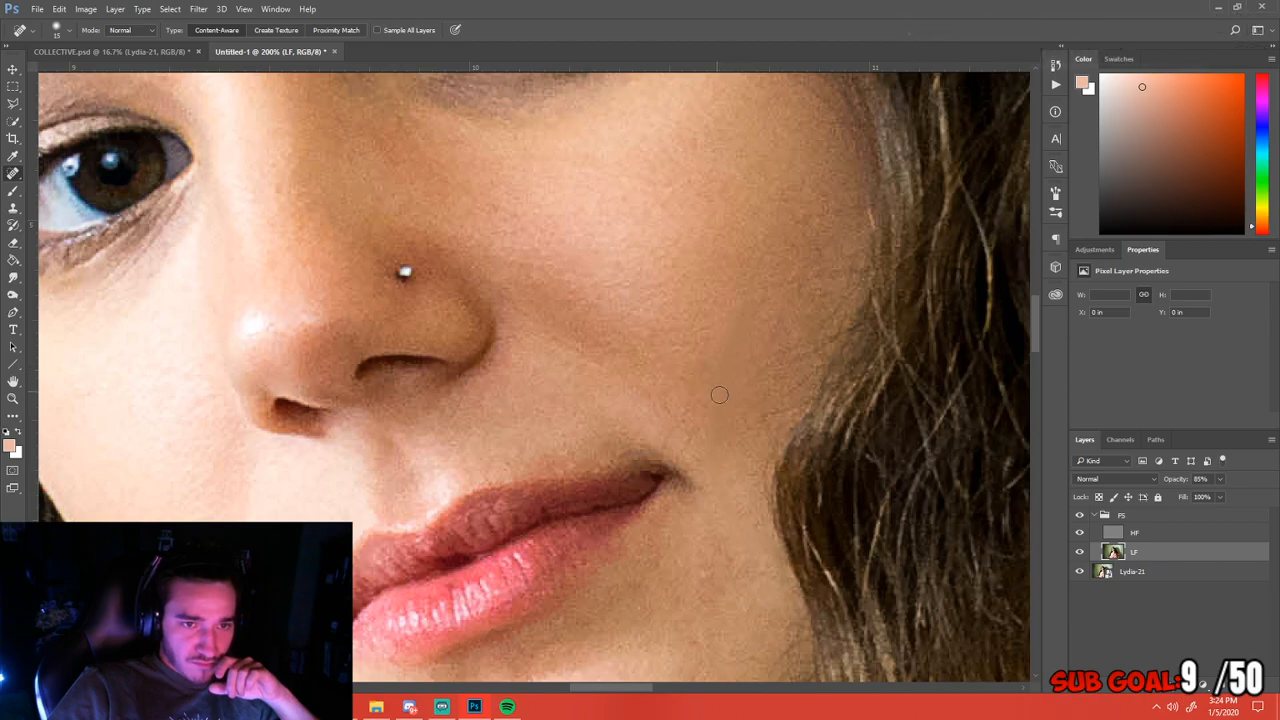
# Check the whole portrait, and set the healing brush mode to Replace
pyautogui.hotkey('ctrl', '-')
pyautogui.hotkey('ctrl', '-')
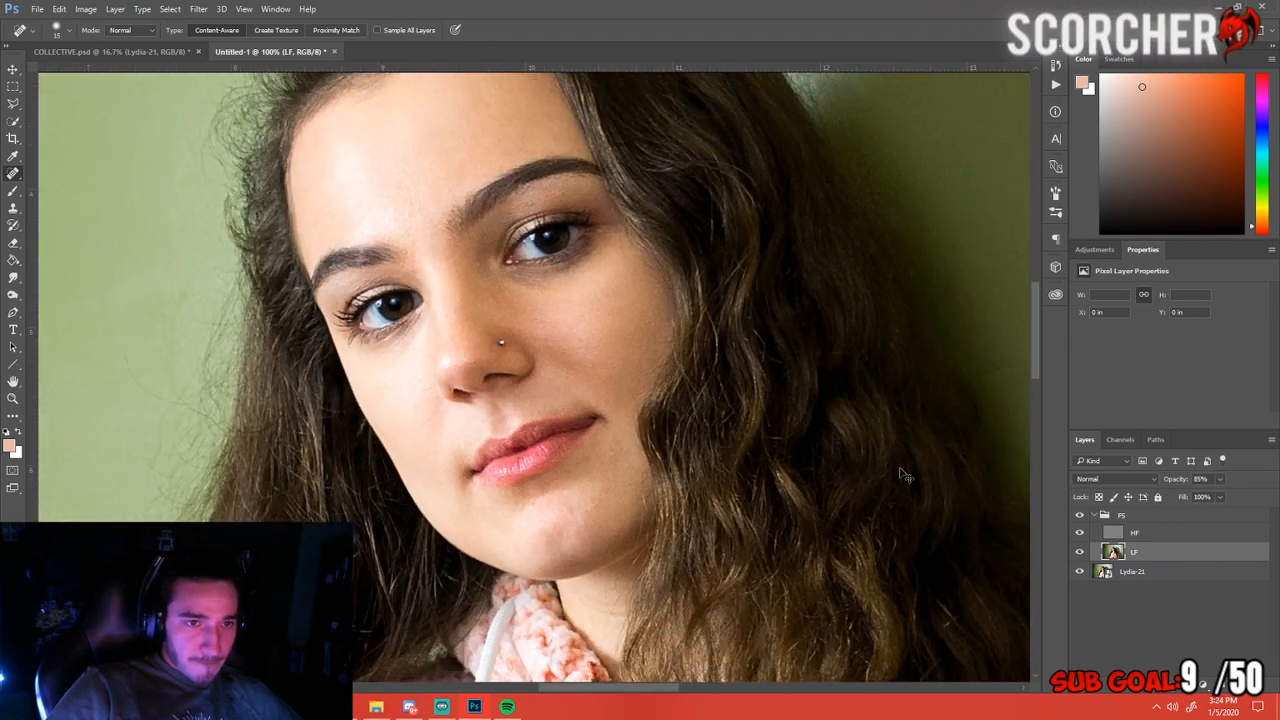
pyautogui.hotkey('ctrl', '-')
pyautogui.hotkey('ctrl', '-')
pyautogui.hotkey('ctrl', '-')
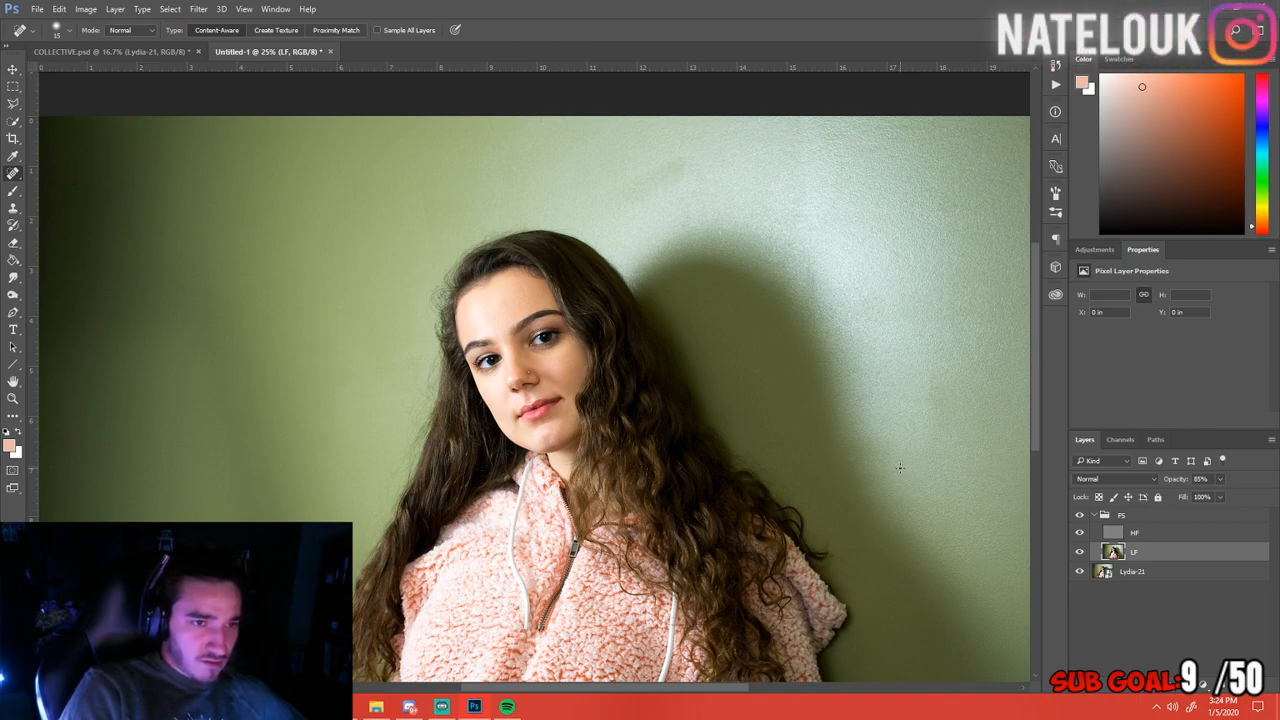
pyautogui.hotkey('shift', 'alt', 'z')
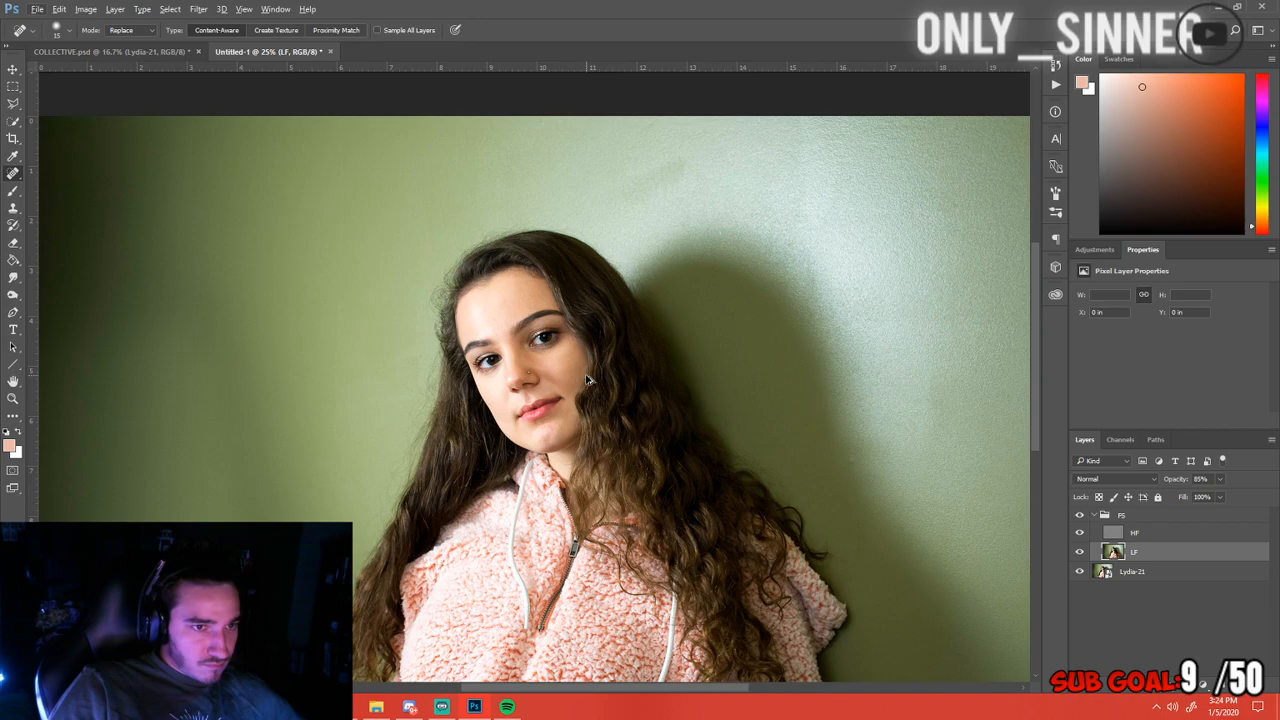
# Try to soften the healed cheek patch on the LF layer with the Eraser at size 10 and 33% flow
pyautogui.scroll(6, 588, 380)
pyautogui.moveTo(600, 420); pyautogui.dragTo(503, 331)
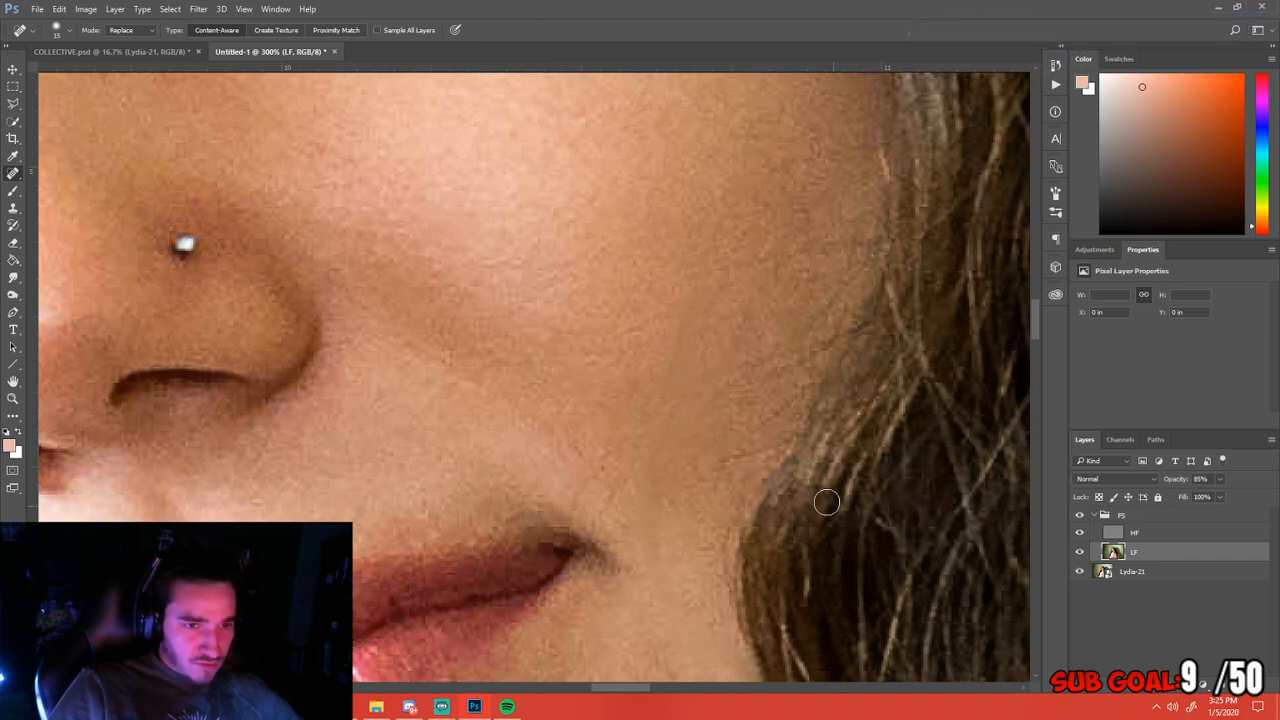
pyautogui.press('e')
pyautogui.press('[')
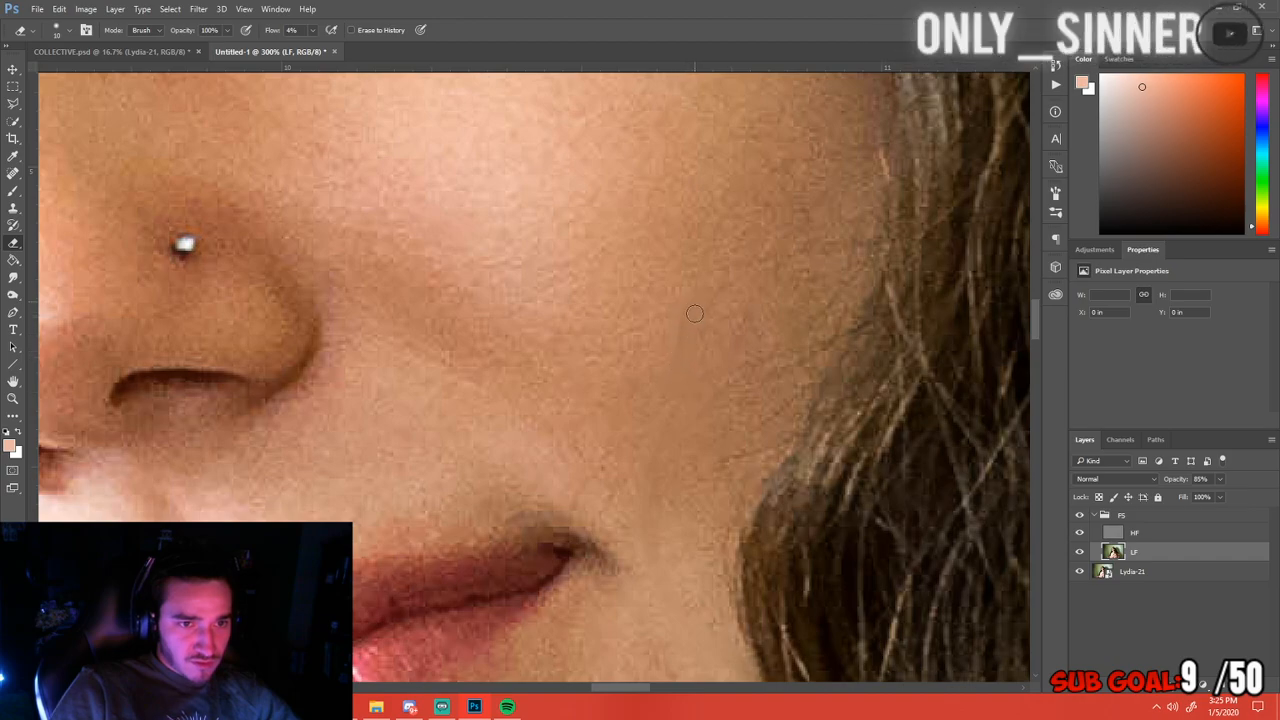
pyautogui.click(312, 30)
pyautogui.click(330, 47)
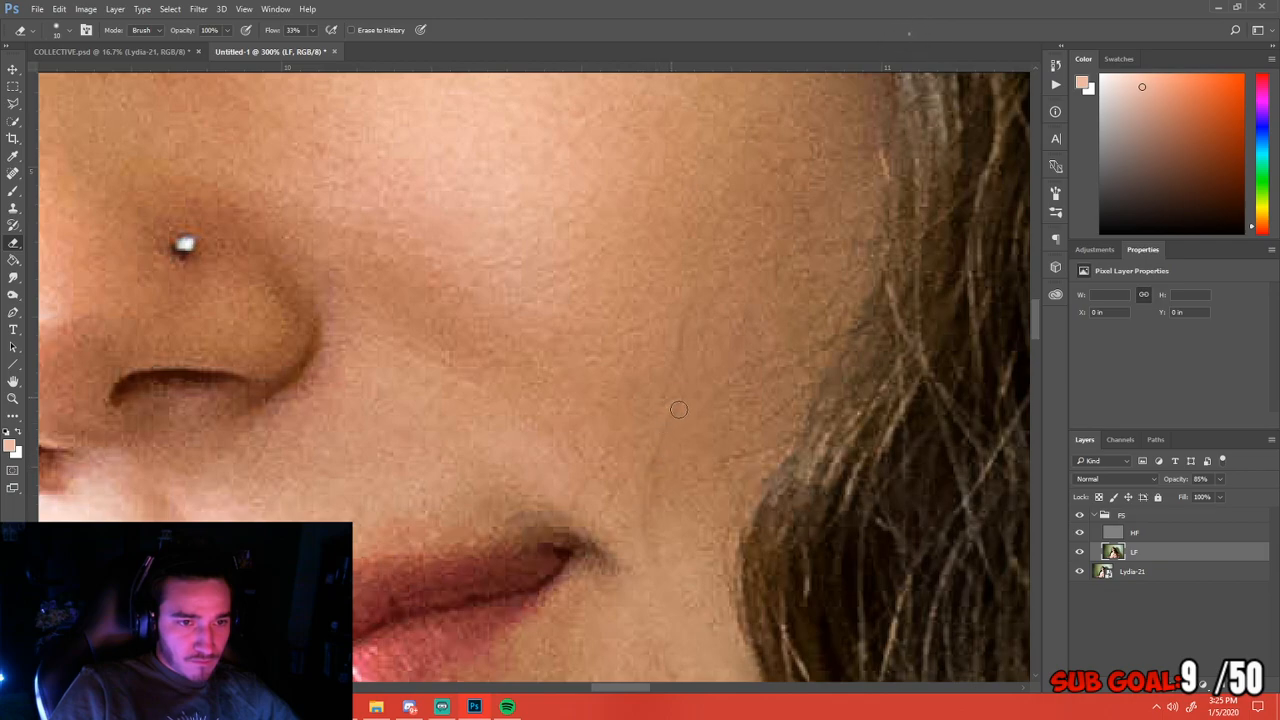
# Set the Eraser flow to 6%, and compare the erased cheek area in the whole portrait and up close
pyautogui.moveTo(313, 30); pyautogui.dragTo(298, 50)
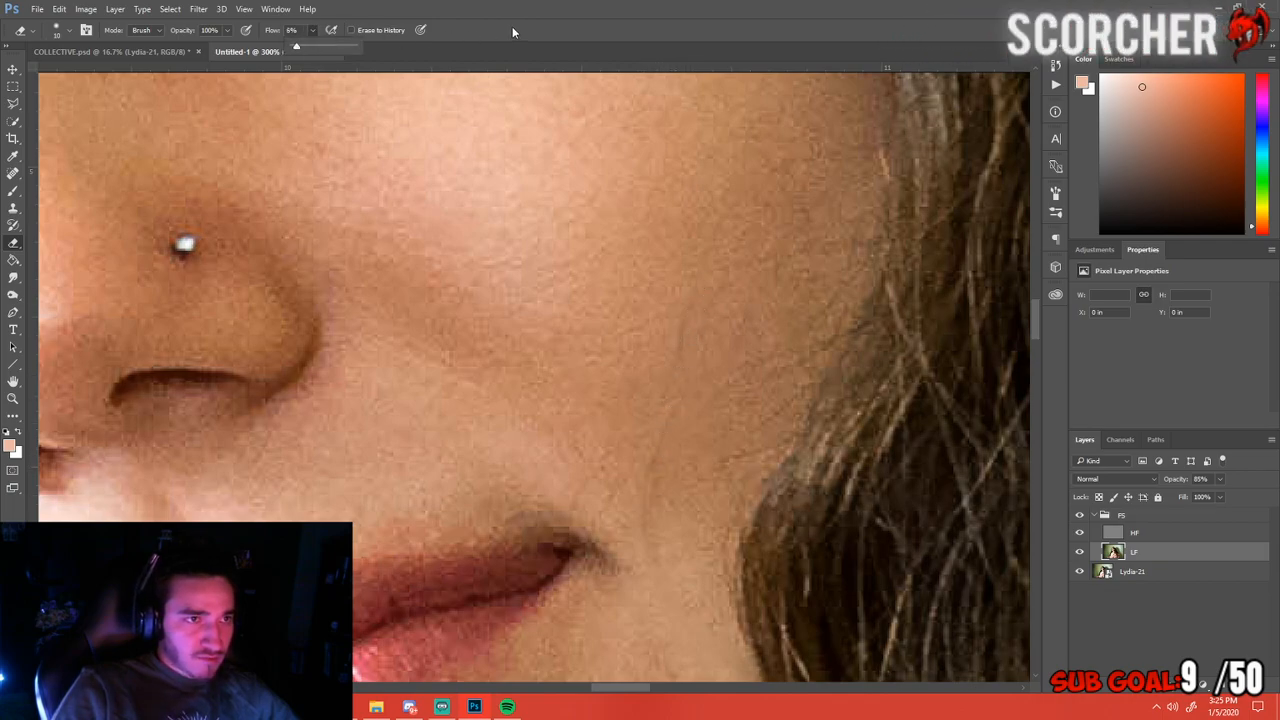
pyautogui.hotkey('ctrl', '-')
pyautogui.hotkey('ctrl', '-')
pyautogui.hotkey('ctrl', '-')
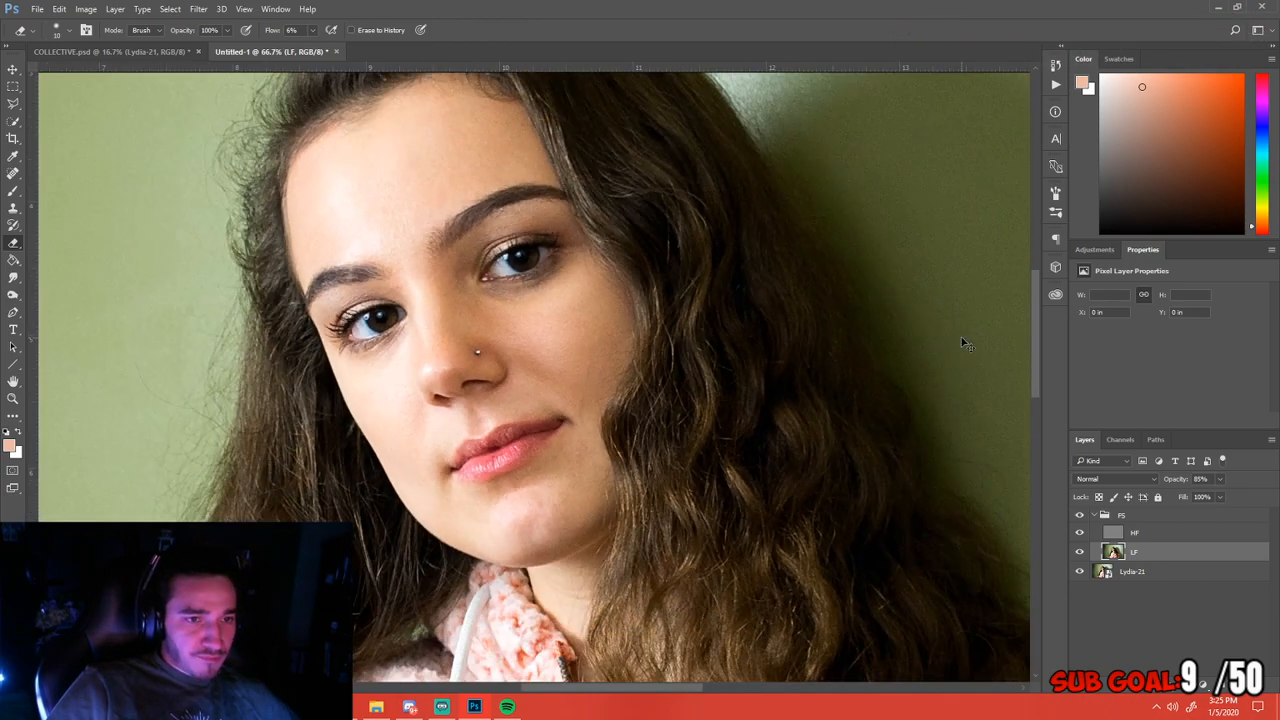
pyautogui.hotkey('ctrl', '-')
pyautogui.hotkey('ctrl', '-')
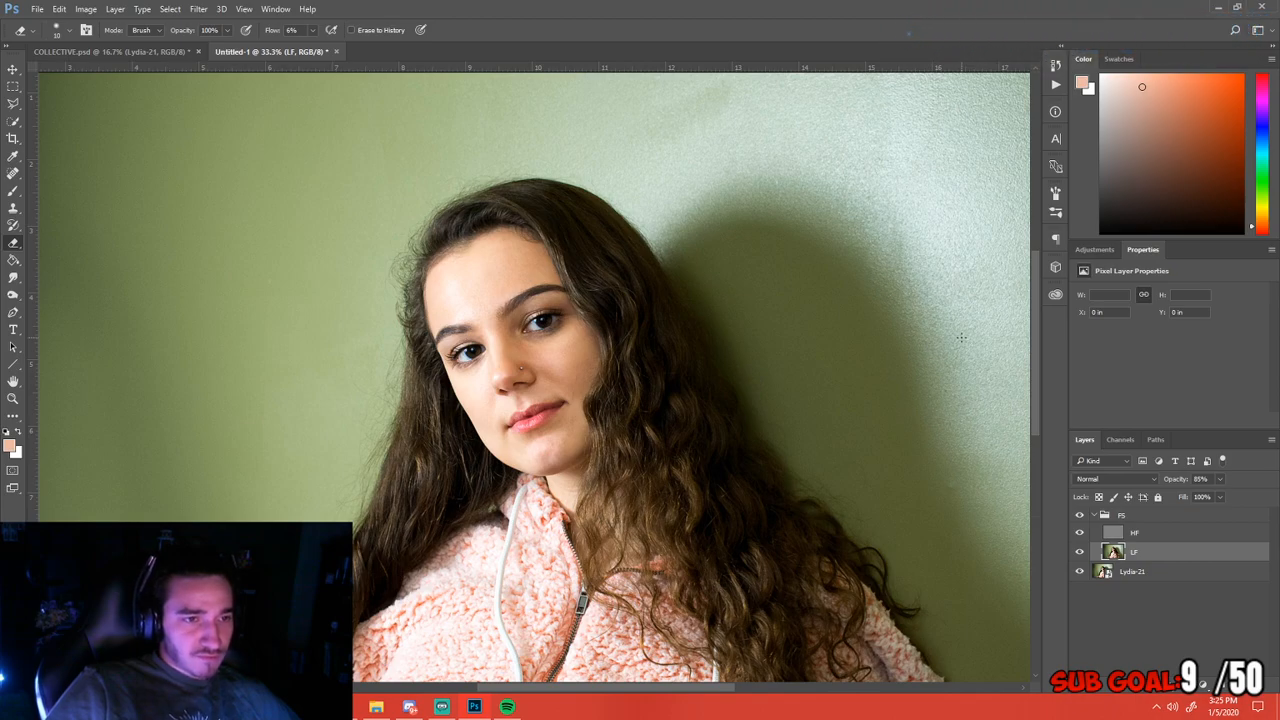
pyautogui.hotkey('ctrl', '+')
pyautogui.hotkey('ctrl', '+')
pyautogui.hotkey('ctrl', '+')
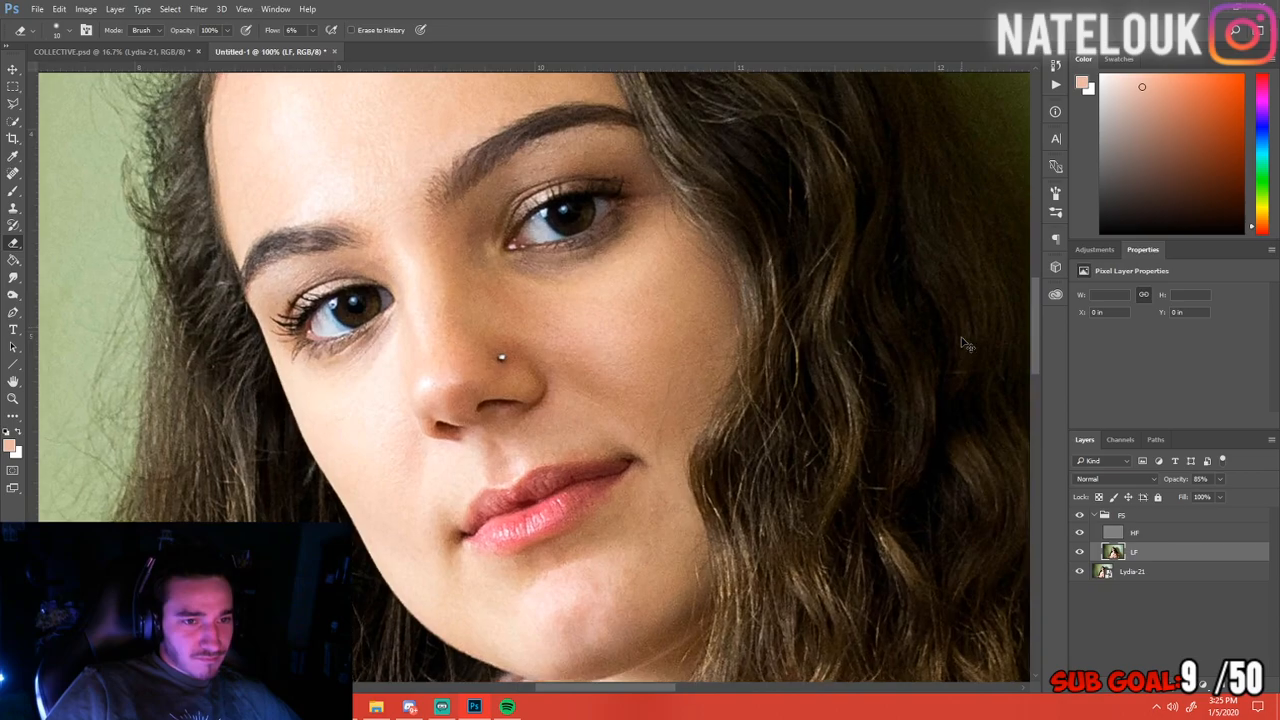
pyautogui.hotkey('ctrl', '+')
pyautogui.moveTo(855, 463); pyautogui.dragTo(694, 394)
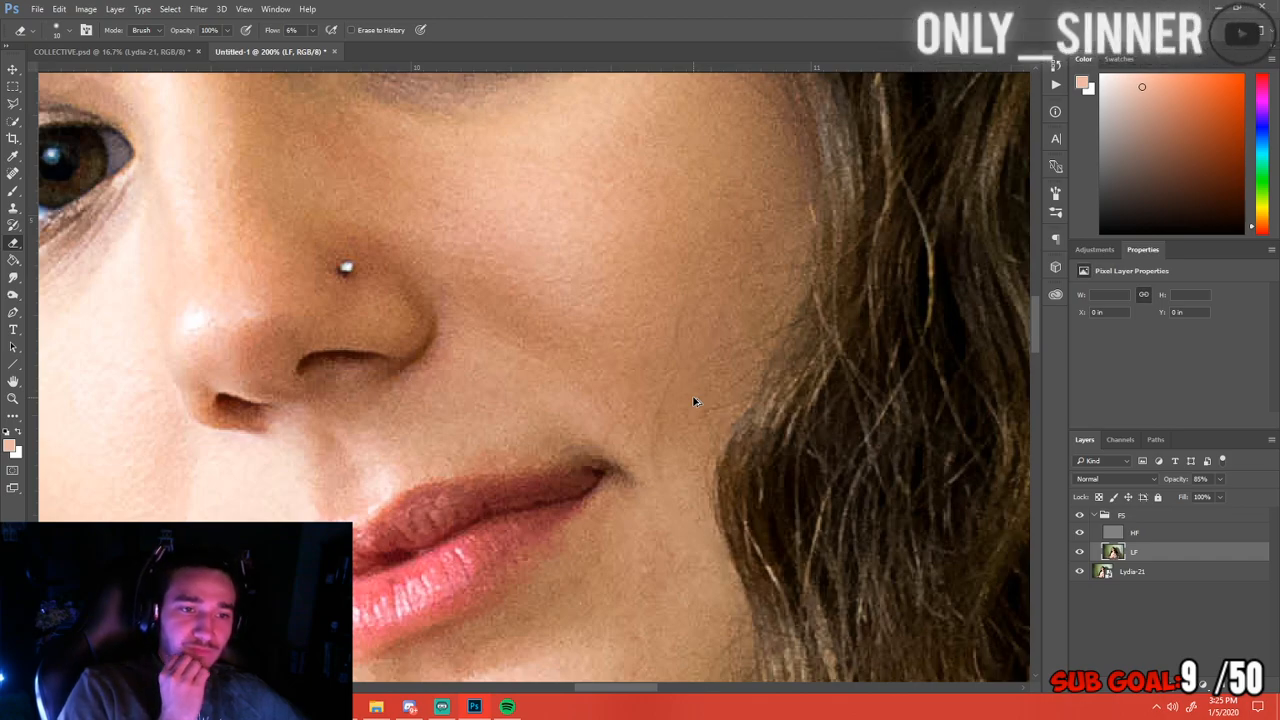
# Revert the document to the earliest Eraser state in the history
pyautogui.hotkey('alt', 'space')
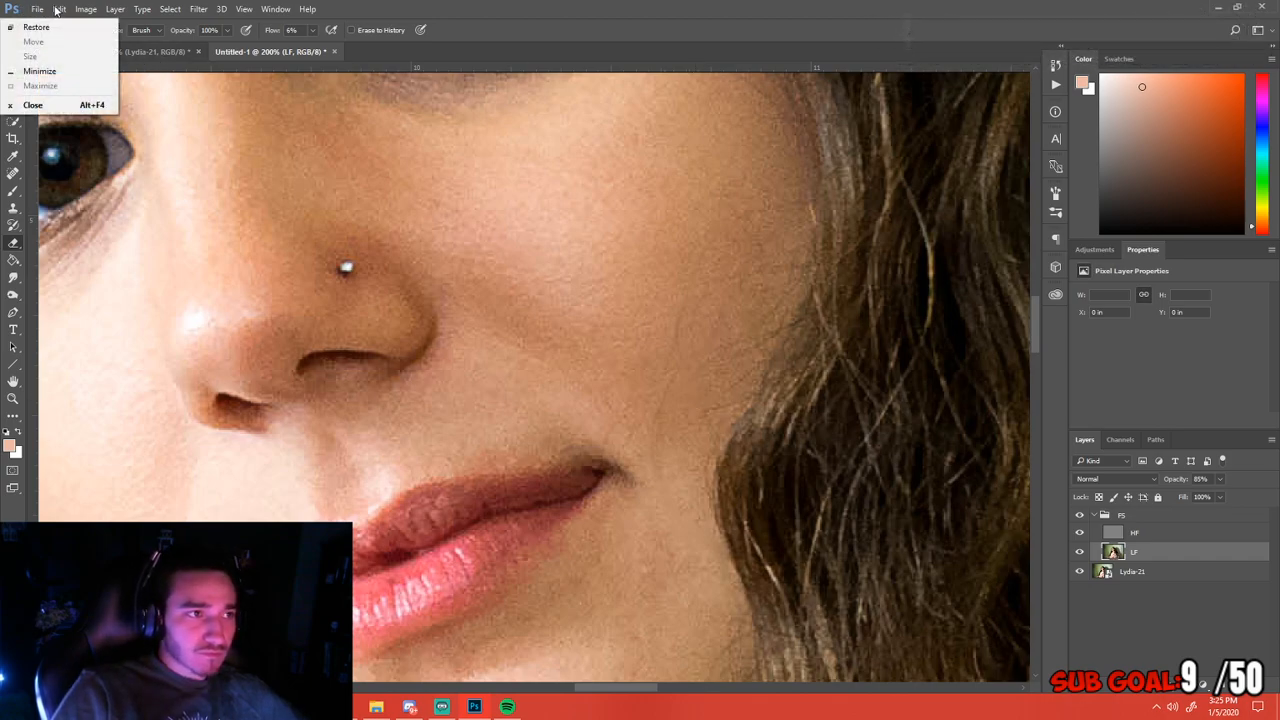
pyautogui.click(59, 9)
pyautogui.click(908, 42)
pyautogui.click(1054, 67)
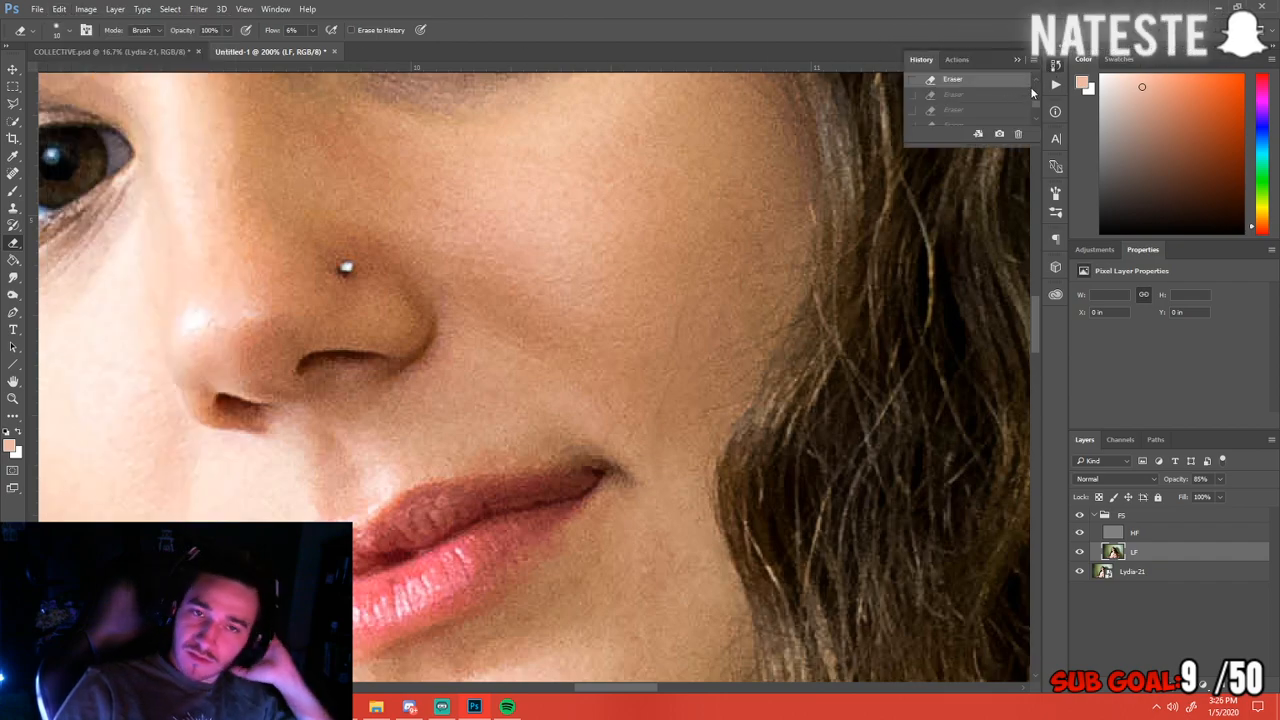
pyautogui.moveTo(1038, 108); pyautogui.dragTo(1044, 83)
pyautogui.click(967, 101)
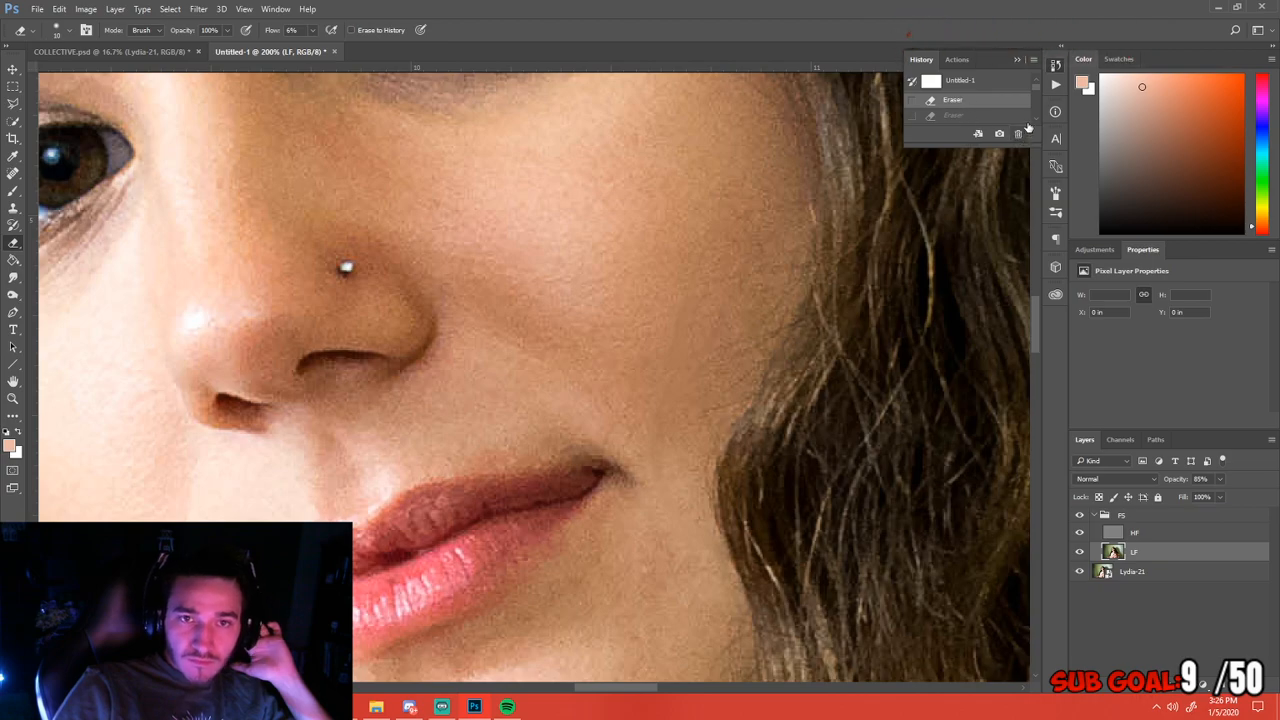
# Collapse the History panel and examine the retouched portrait as a whole and close up around the nose, mouth and cheek
pyautogui.click(1054, 65)
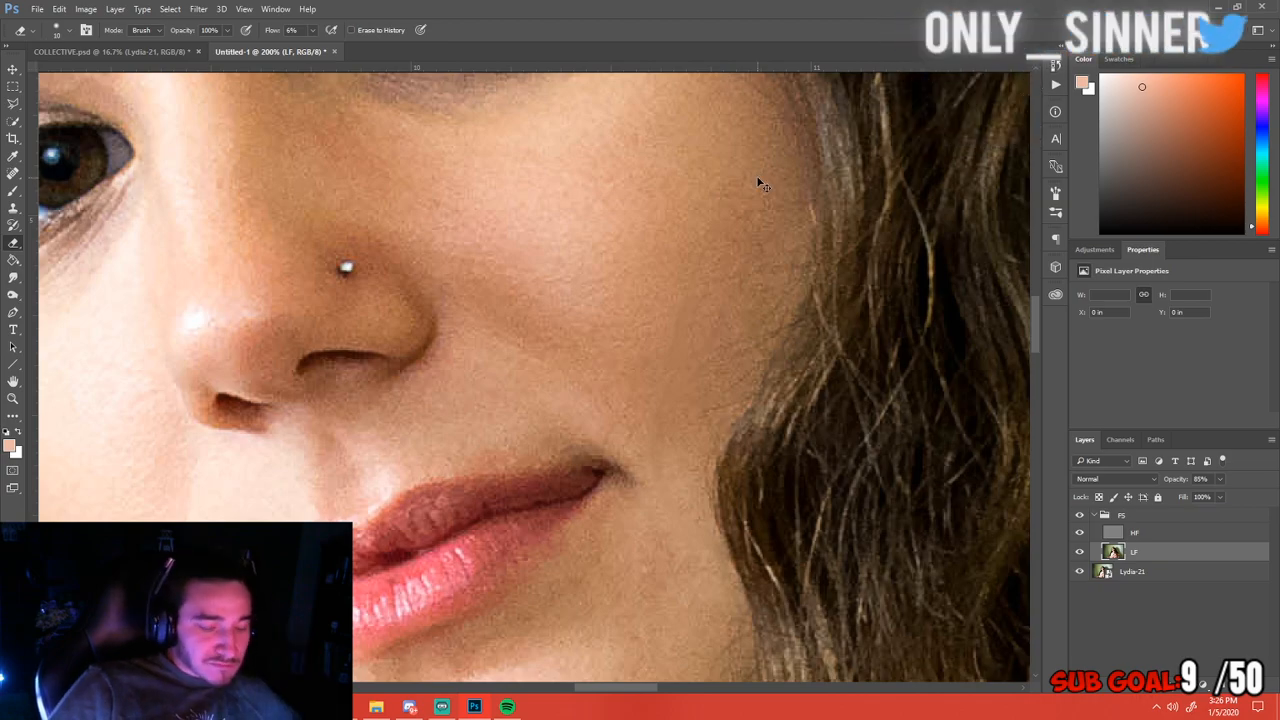
pyautogui.hotkey('ctrl', '-')
pyautogui.hotkey('ctrl', '-')
pyautogui.hotkey('ctrl', '-')
pyautogui.hotkey('ctrl', '-')
pyautogui.hotkey('ctrl', '-')
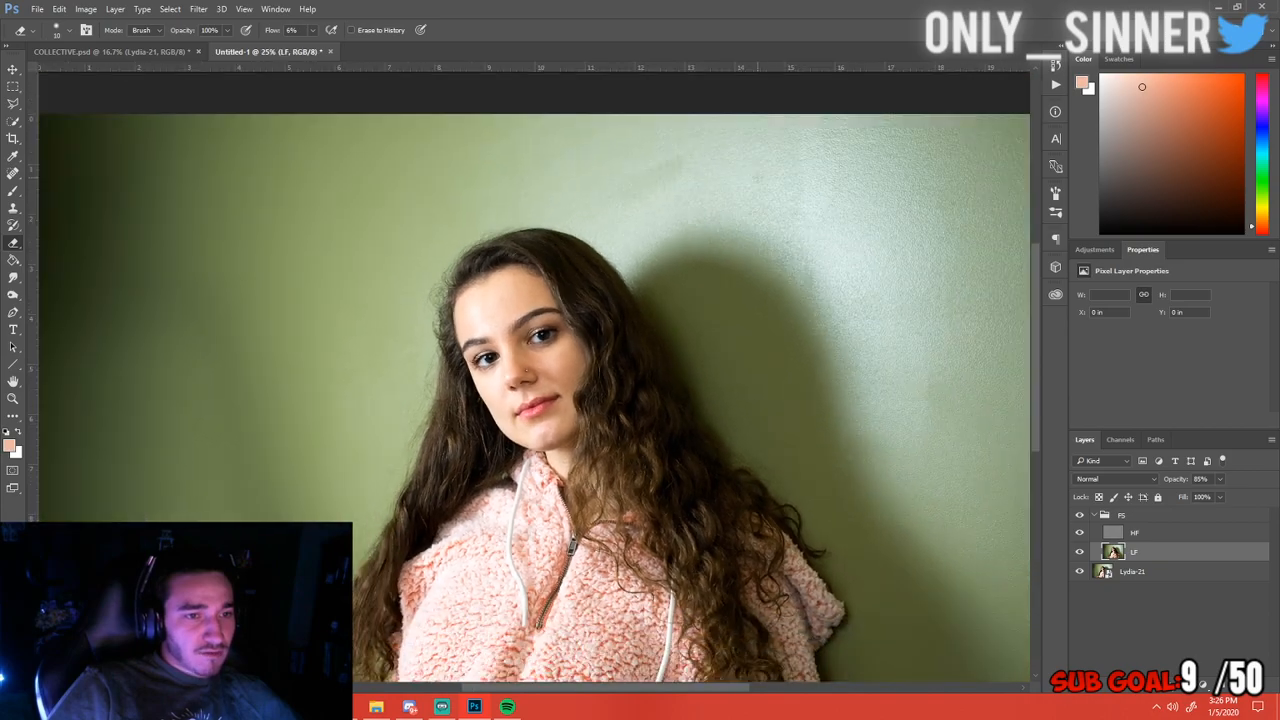
pyautogui.hotkey('ctrl', '+')
pyautogui.hotkey('ctrl', '+')
pyautogui.hotkey('ctrl', '+')
pyautogui.hotkey('ctrl', '+')
pyautogui.hotkey('ctrl', '+')
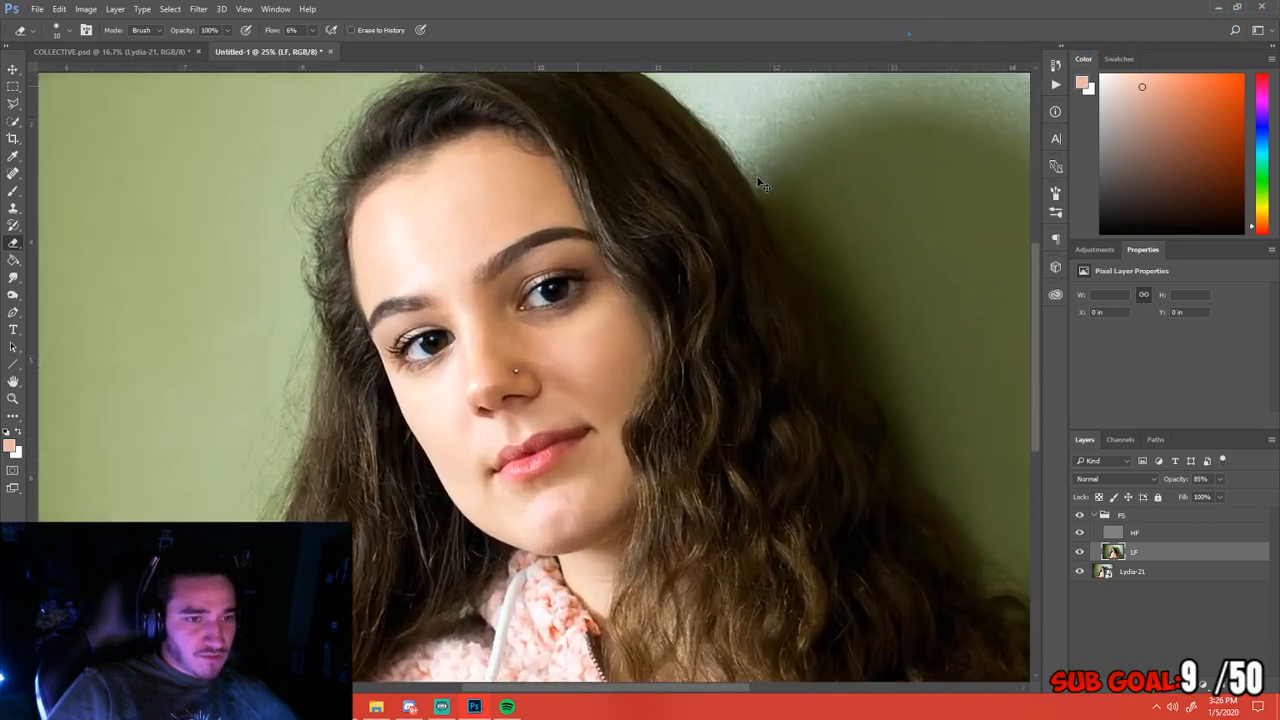
pyautogui.moveTo(800, 408); pyautogui.dragTo(560, 200)
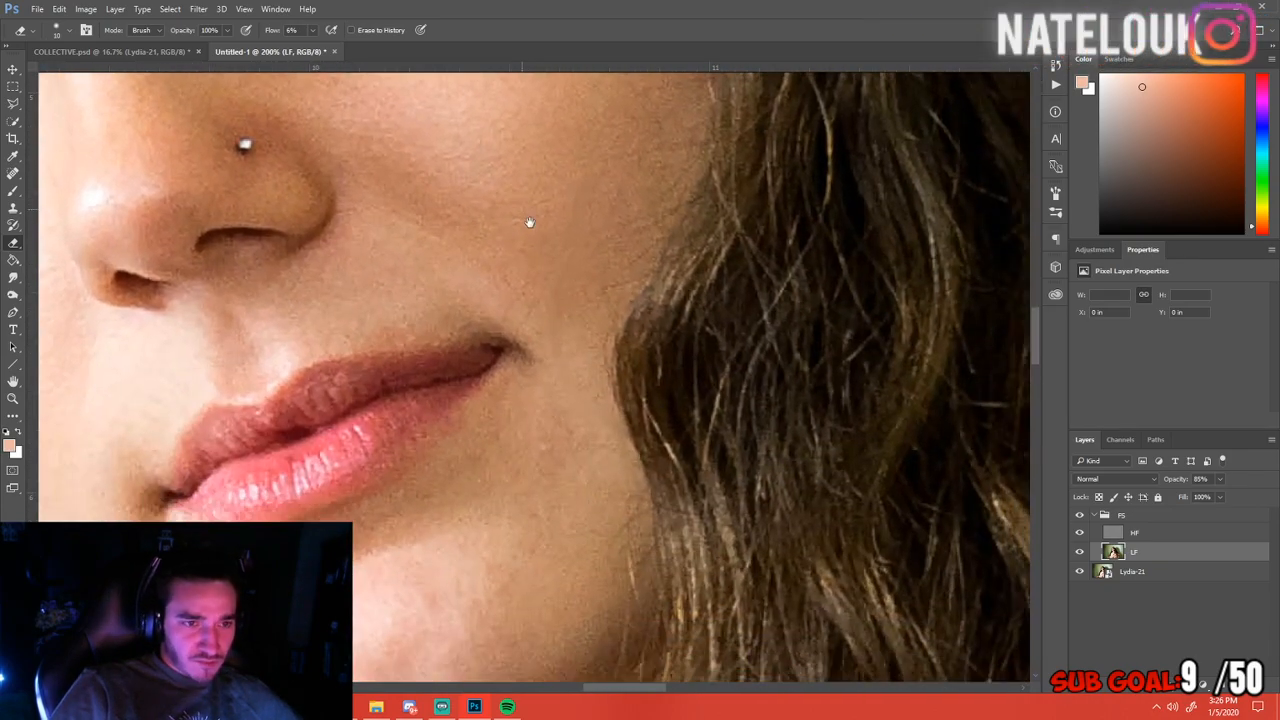
pyautogui.moveTo(535, 314); pyautogui.dragTo(494, 295)
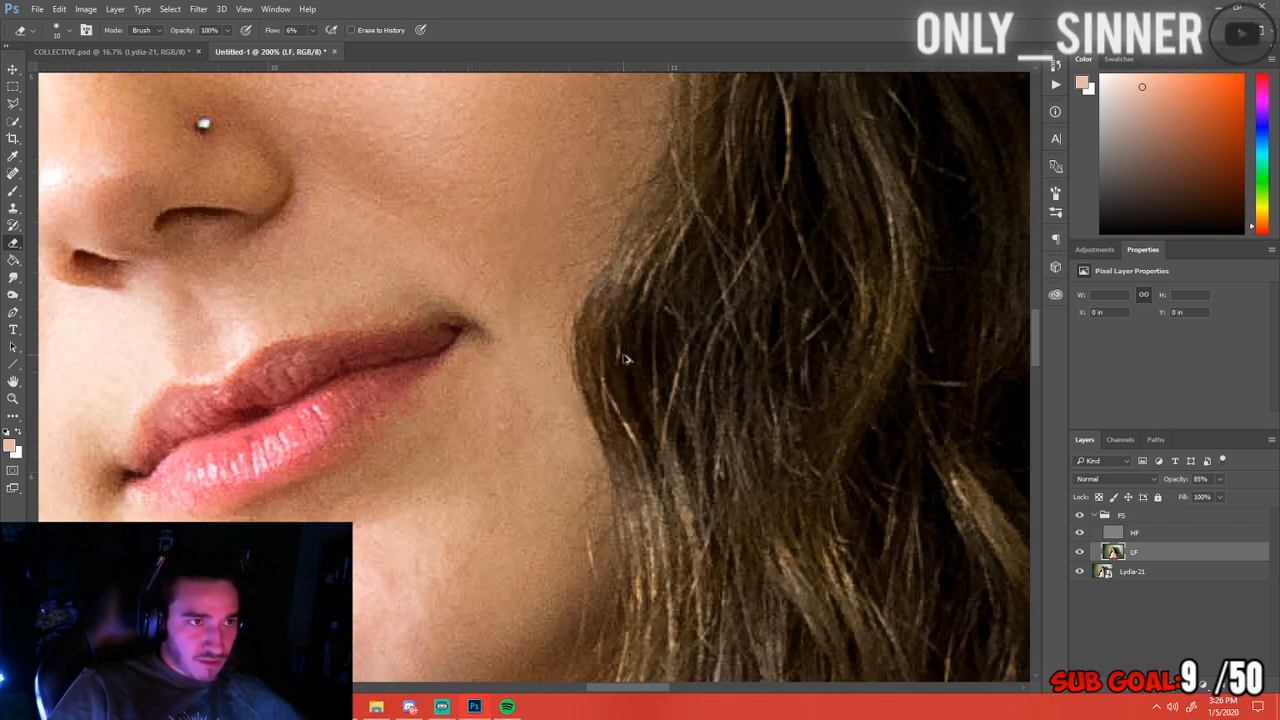
# Heal the blemishes on the cheek beside the mouth corner and nose on the LF layer with the Spot Healing Brush
pyautogui.click(13, 173)
pyautogui.click(44, 173)
pyautogui.moveTo(522, 437); pyautogui.dragTo(487, 428)
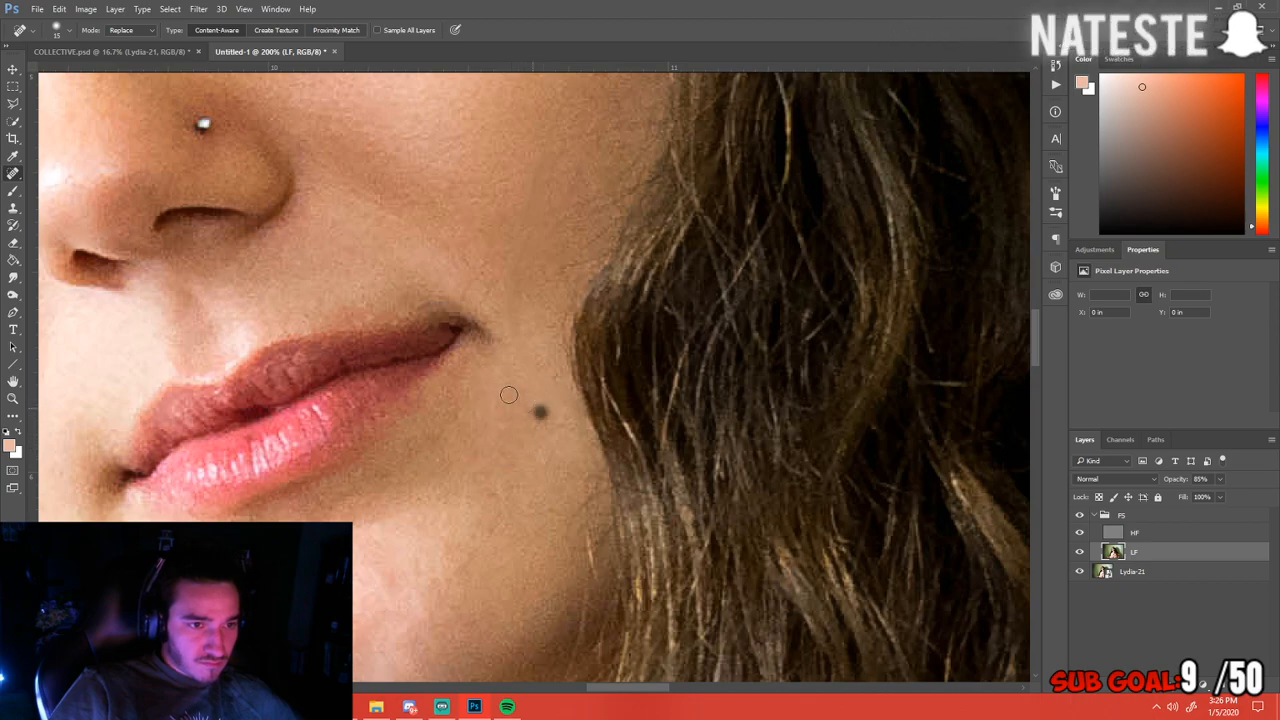
pyautogui.moveTo(524, 320); pyautogui.dragTo(501, 306)
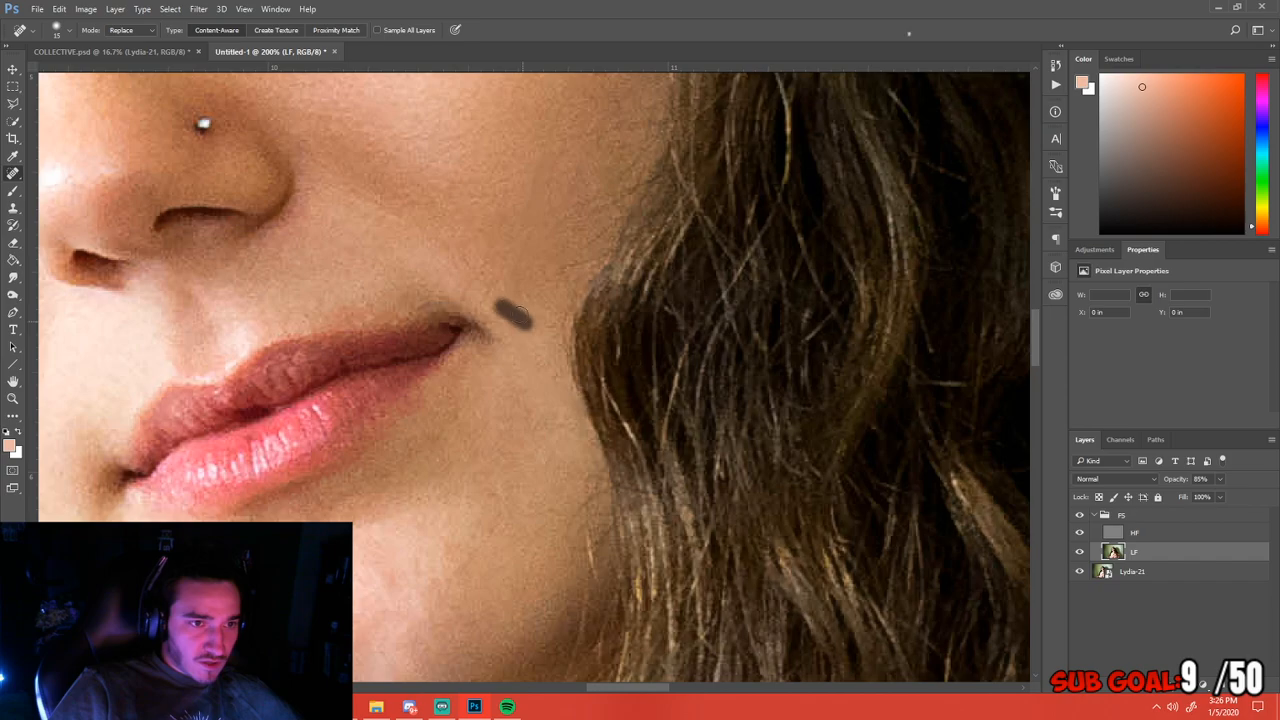
pyautogui.click(520, 328)
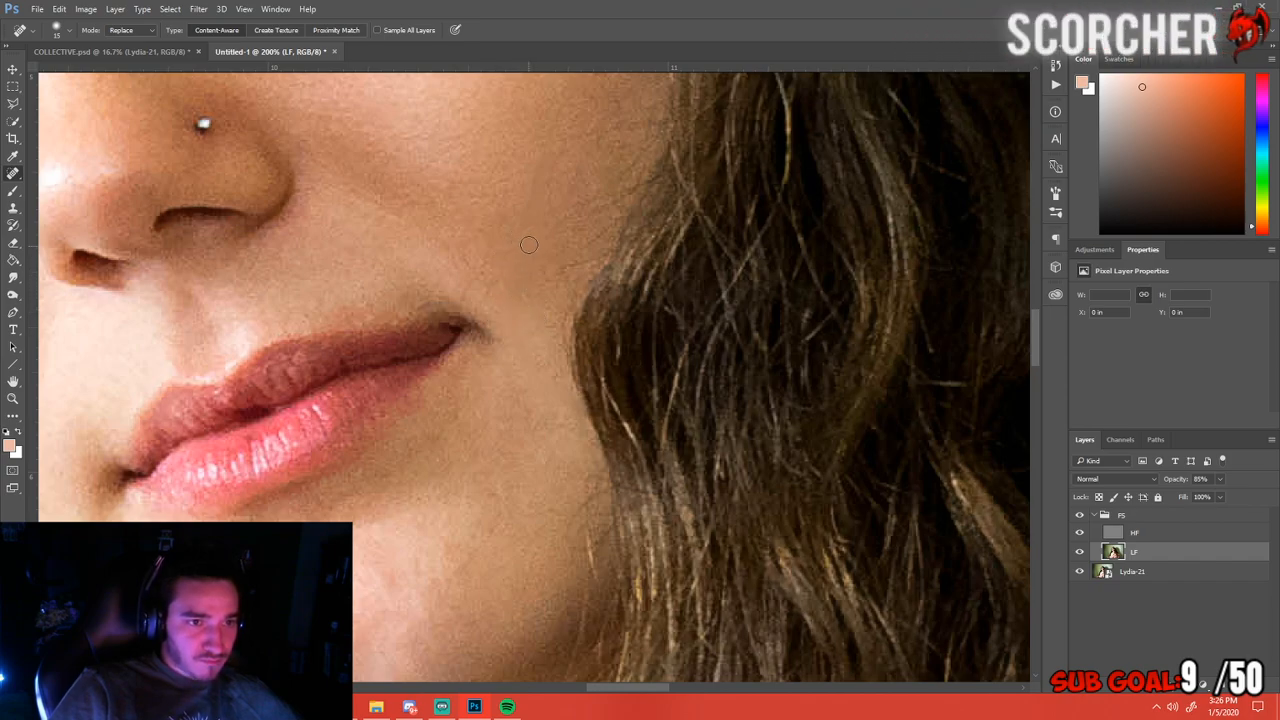
pyautogui.moveTo(543, 192)
pyautogui.mouseDown()
pyautogui.moveTo(530, 175)
pyautogui.moveTo(546, 177)
pyautogui.mouseUp()
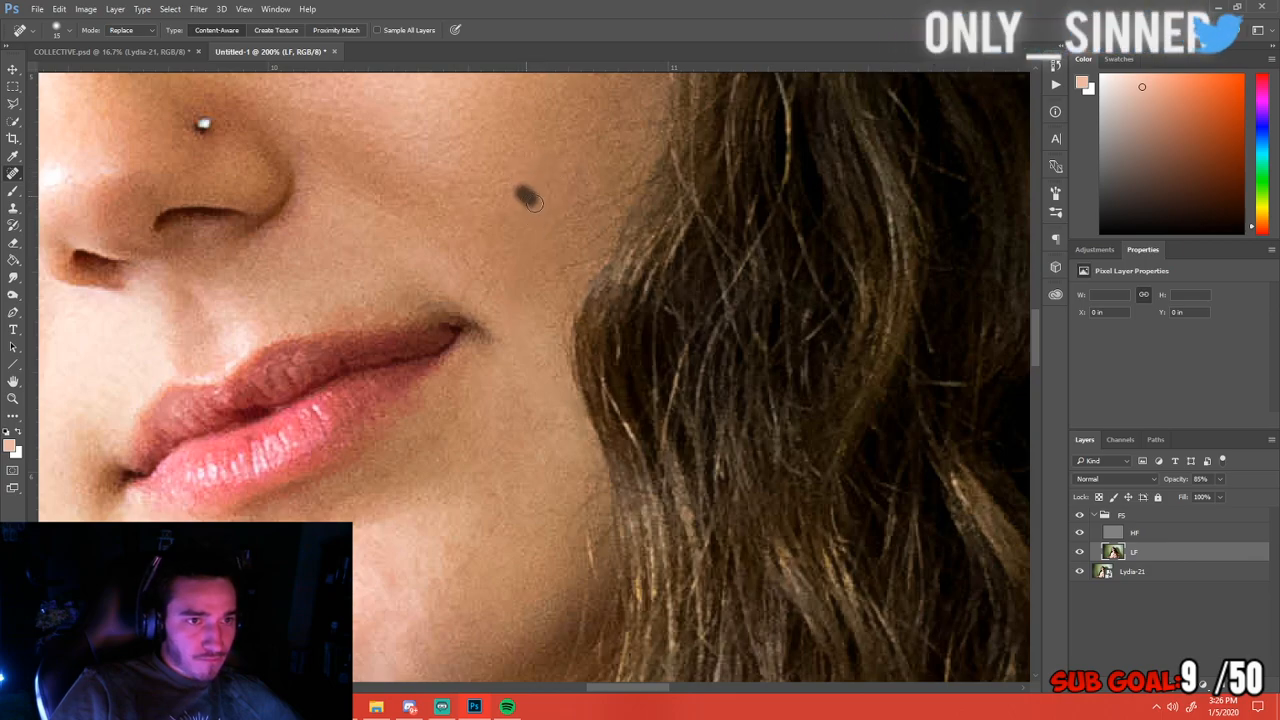
pyautogui.scroll(3, 603, 218)
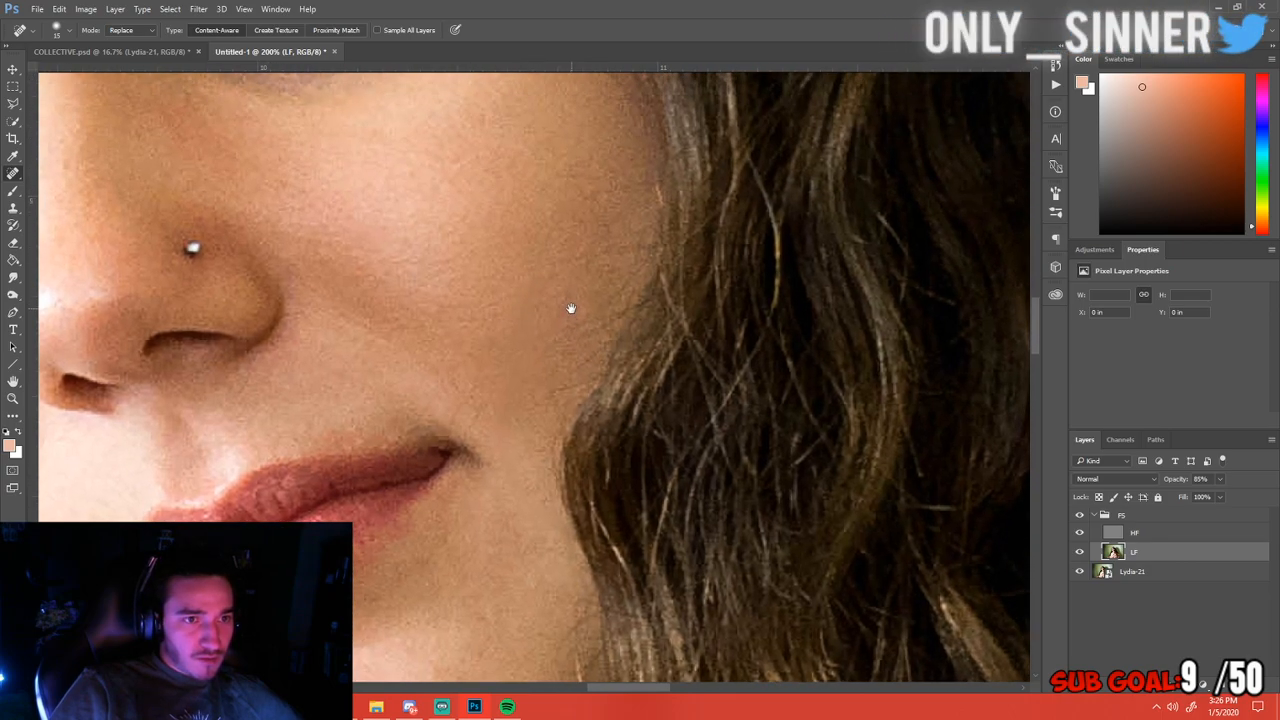
pyautogui.moveTo(504, 282)
pyautogui.mouseDown()
pyautogui.moveTo(523, 336)
pyautogui.moveTo(510, 354)
pyautogui.mouseUp()
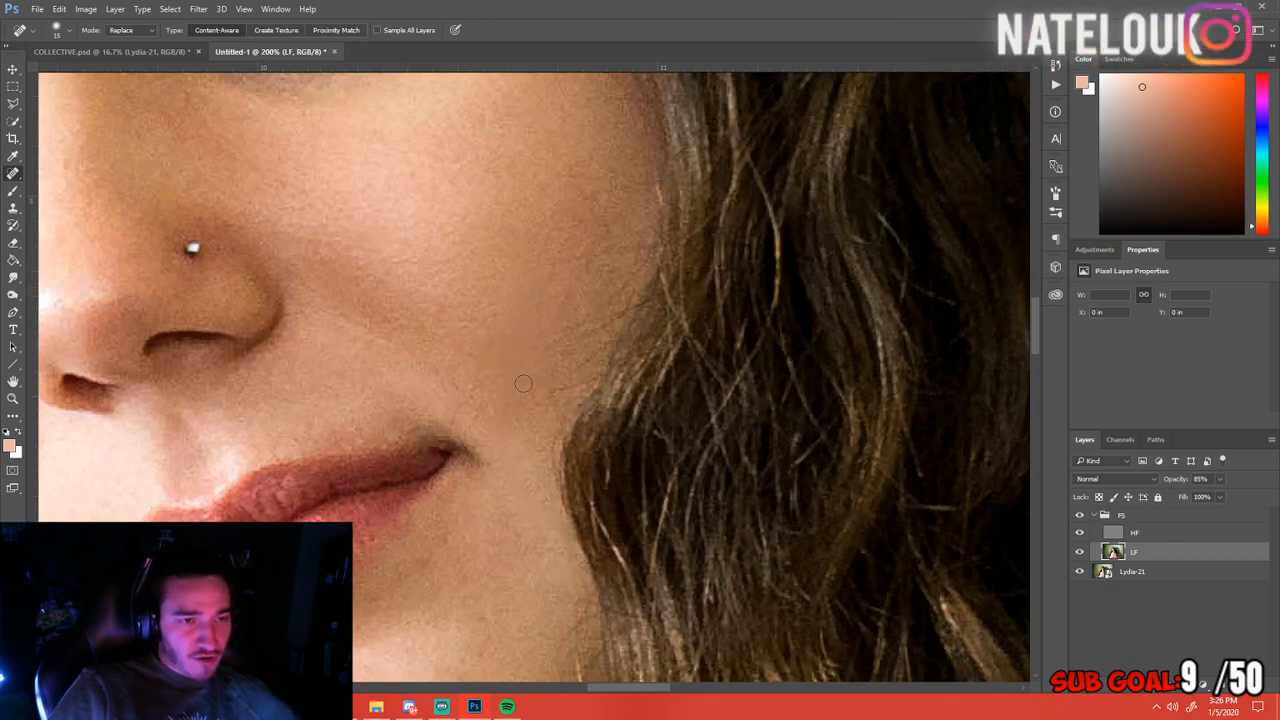
# Heal the blemish in the middle of the chin on the LF layer
pyautogui.moveTo(436, 244); pyautogui.dragTo(714, 206)
pyautogui.moveTo(676, 425); pyautogui.dragTo(707, 313)
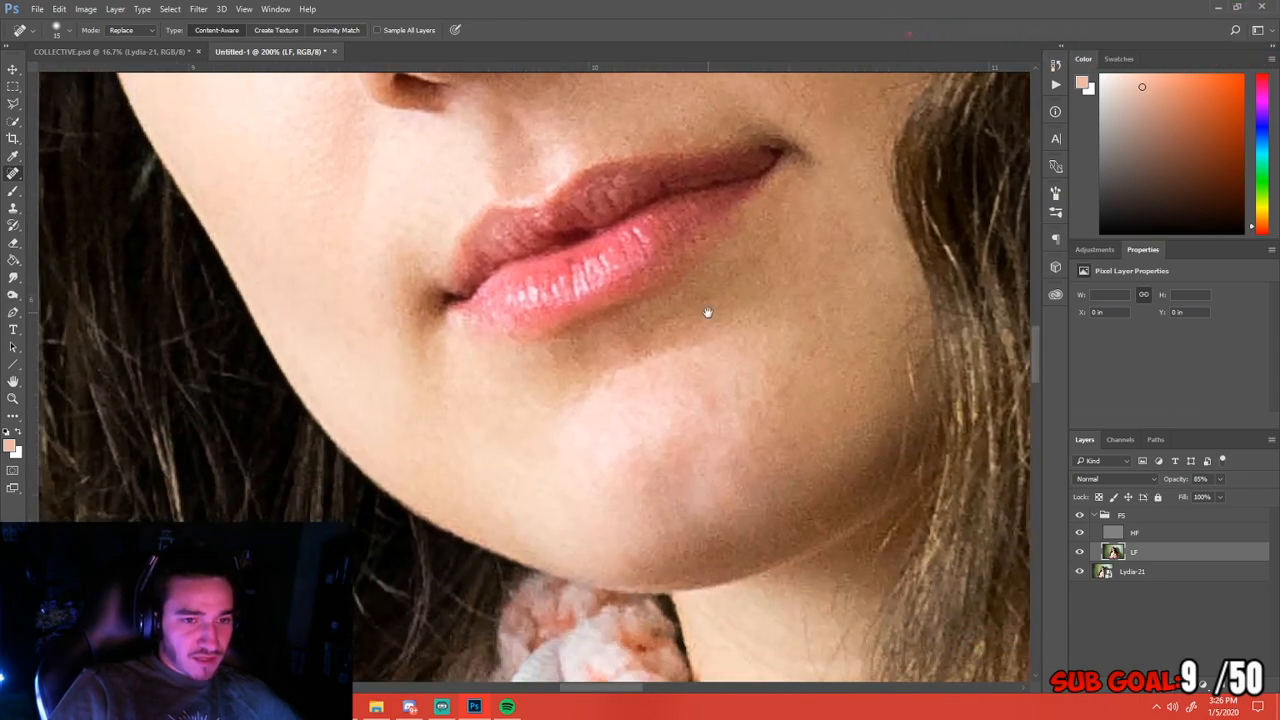
pyautogui.click(643, 437)
# Heal the remaining texture spots on the chin and below the lower lip on the HF layer
pyautogui.click(1128, 532)
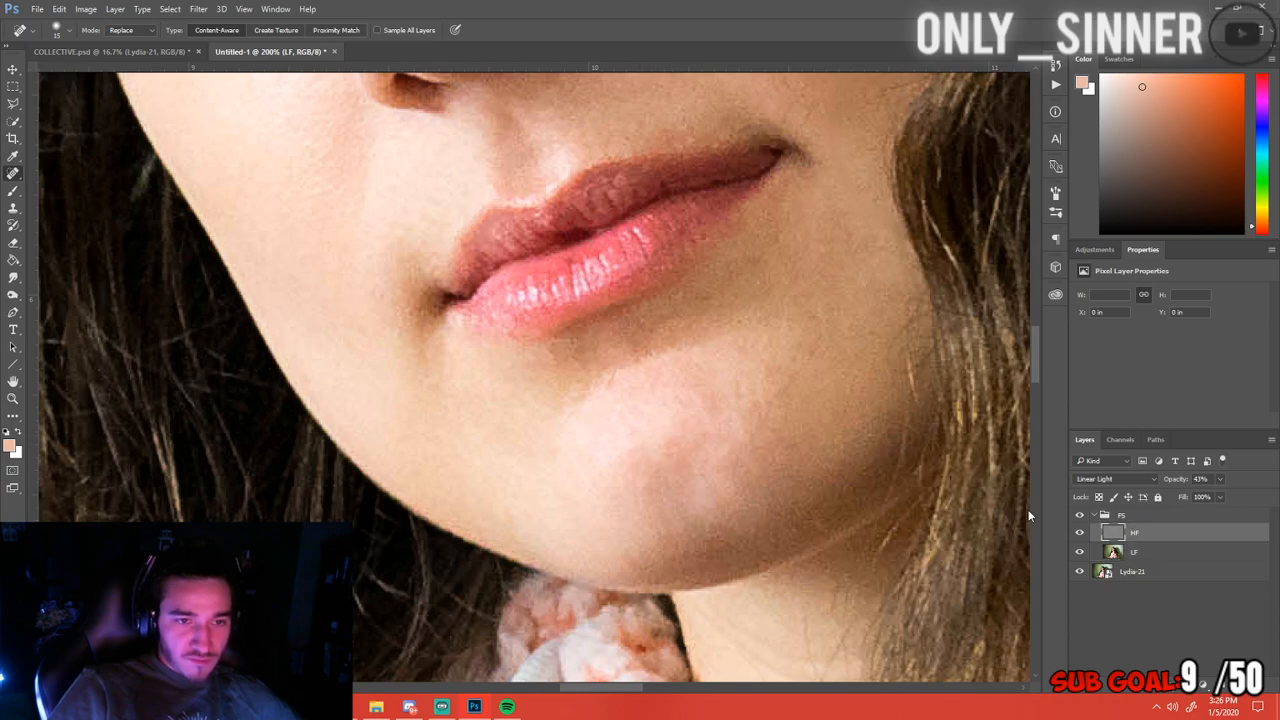
pyautogui.click(641, 415)
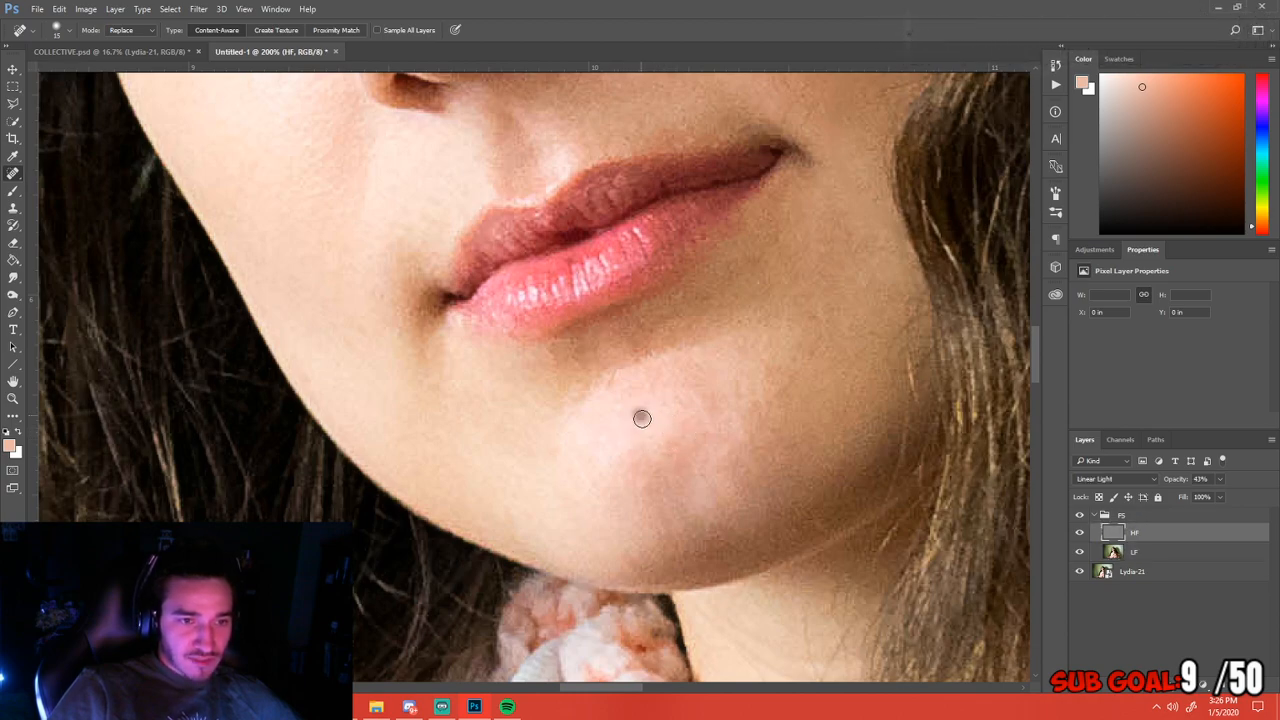
pyautogui.click(637, 386)
pyautogui.click(675, 405)
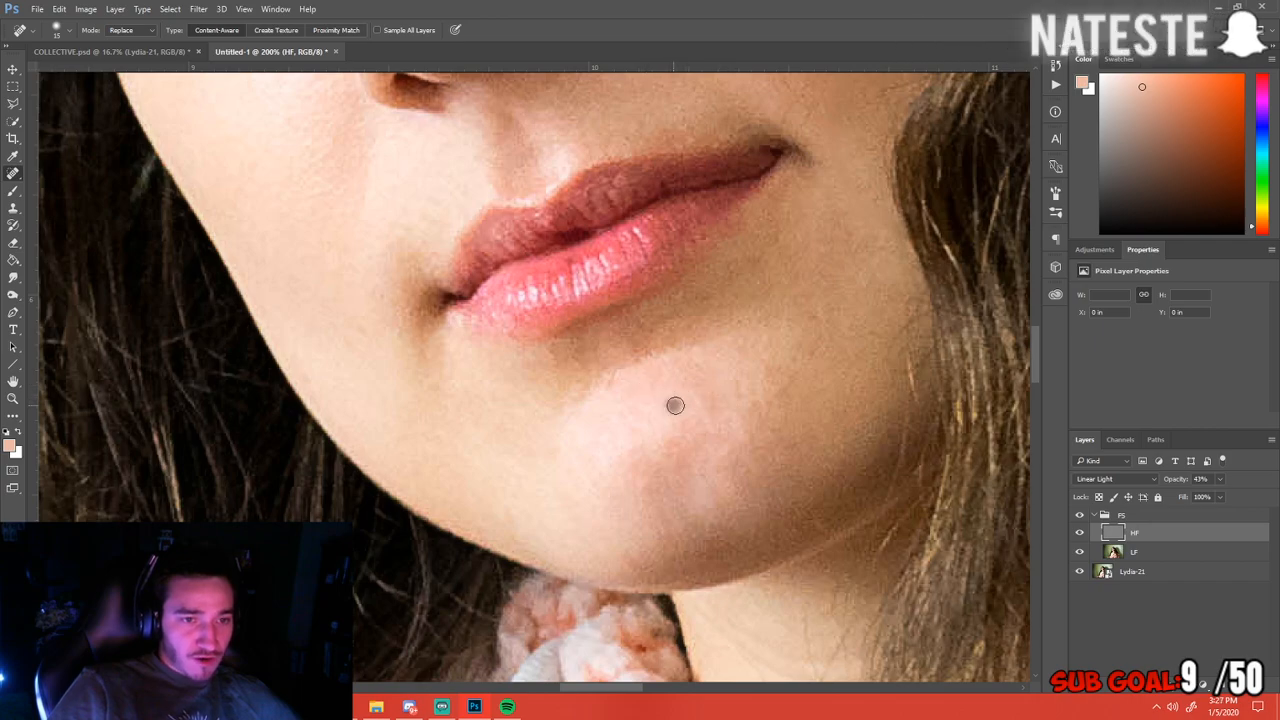
pyautogui.click(741, 328)
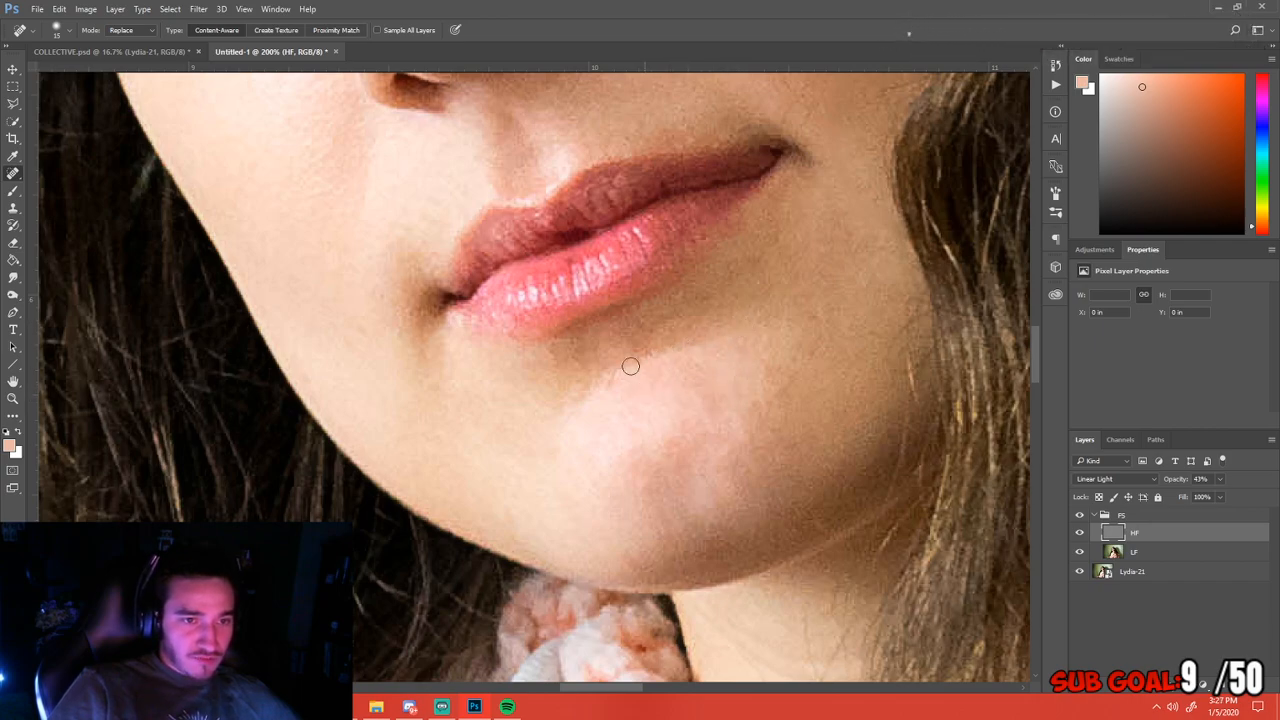
pyautogui.click(555, 357)
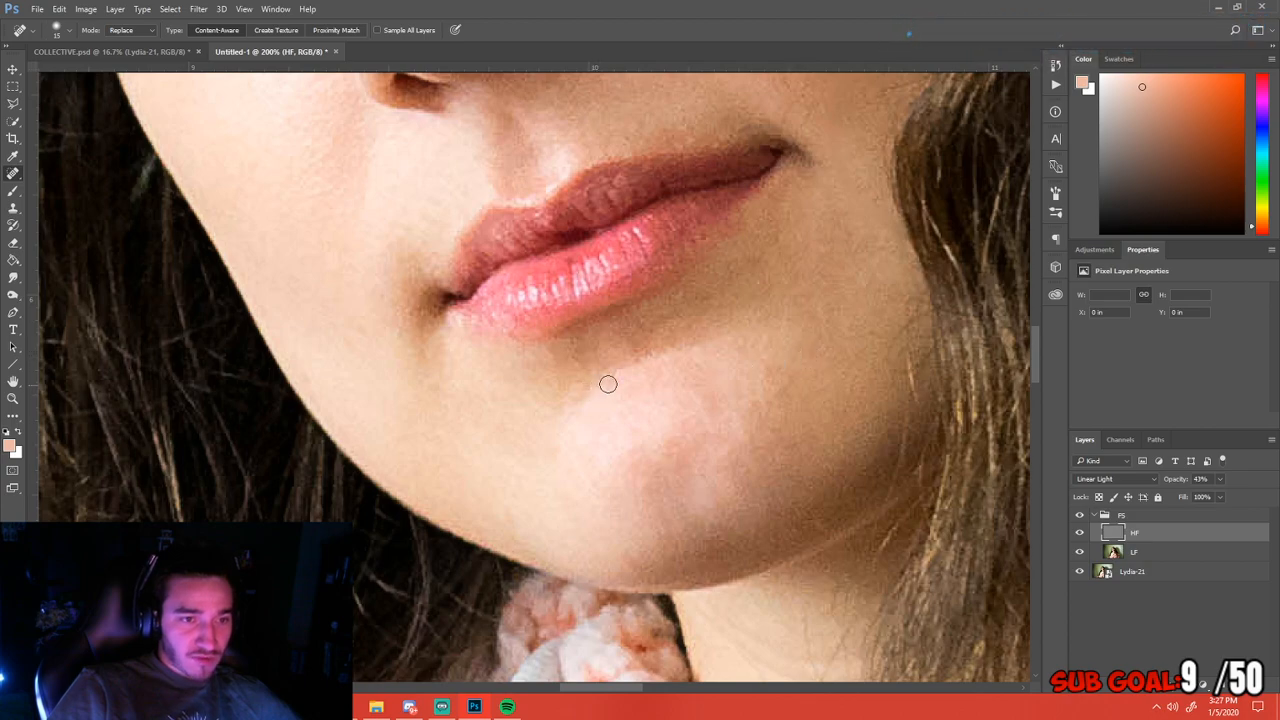
# Heal the spots on the bridge of the nose, first on the HF layer and then on the LF layer
pyautogui.moveTo(598, 350); pyautogui.dragTo(674, 426)
pyautogui.moveTo(509, 258); pyautogui.dragTo(664, 467)
pyautogui.moveTo(557, 333); pyautogui.dragTo(571, 433)
pyautogui.moveTo(610, 343); pyautogui.dragTo(592, 448)
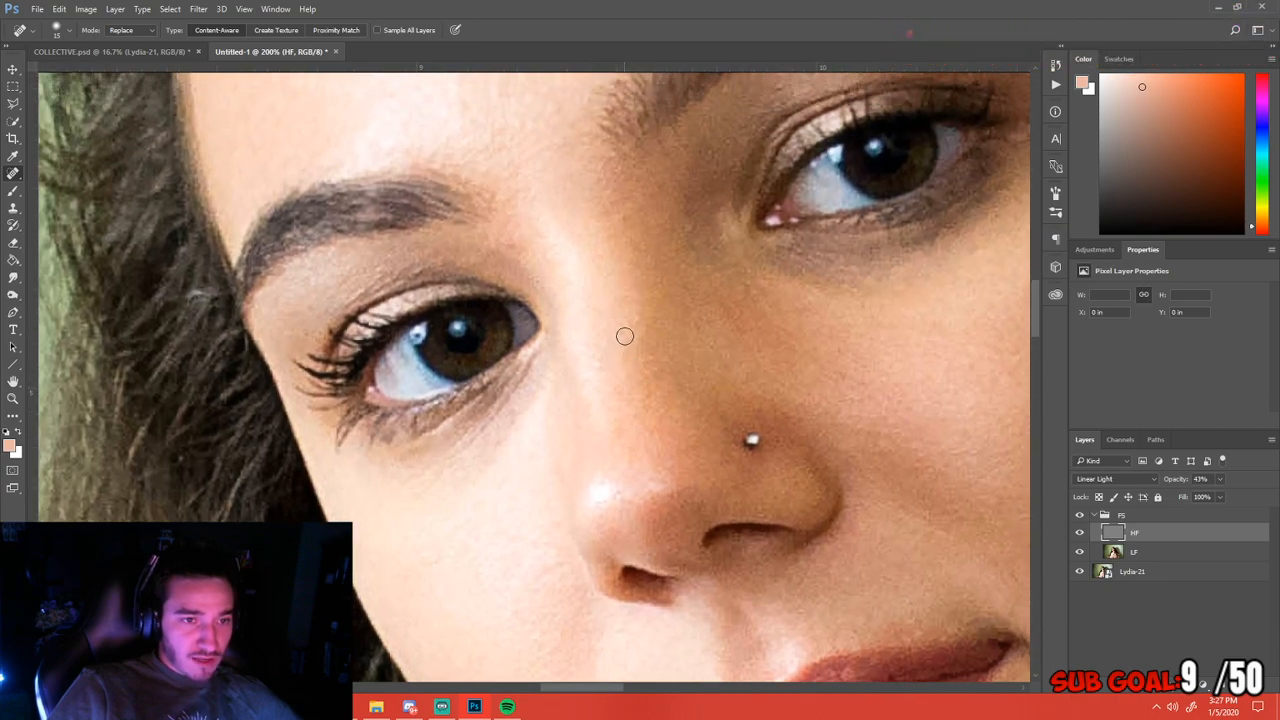
pyautogui.click(591, 366)
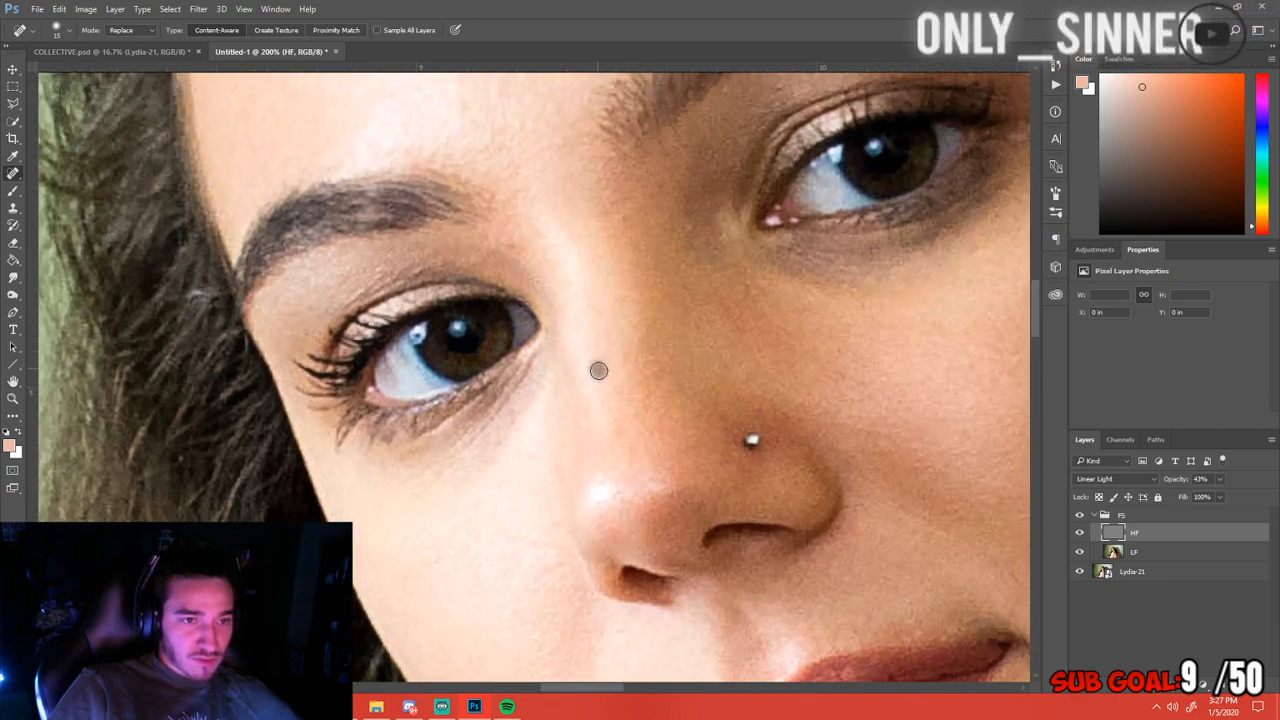
pyautogui.click(1172, 551)
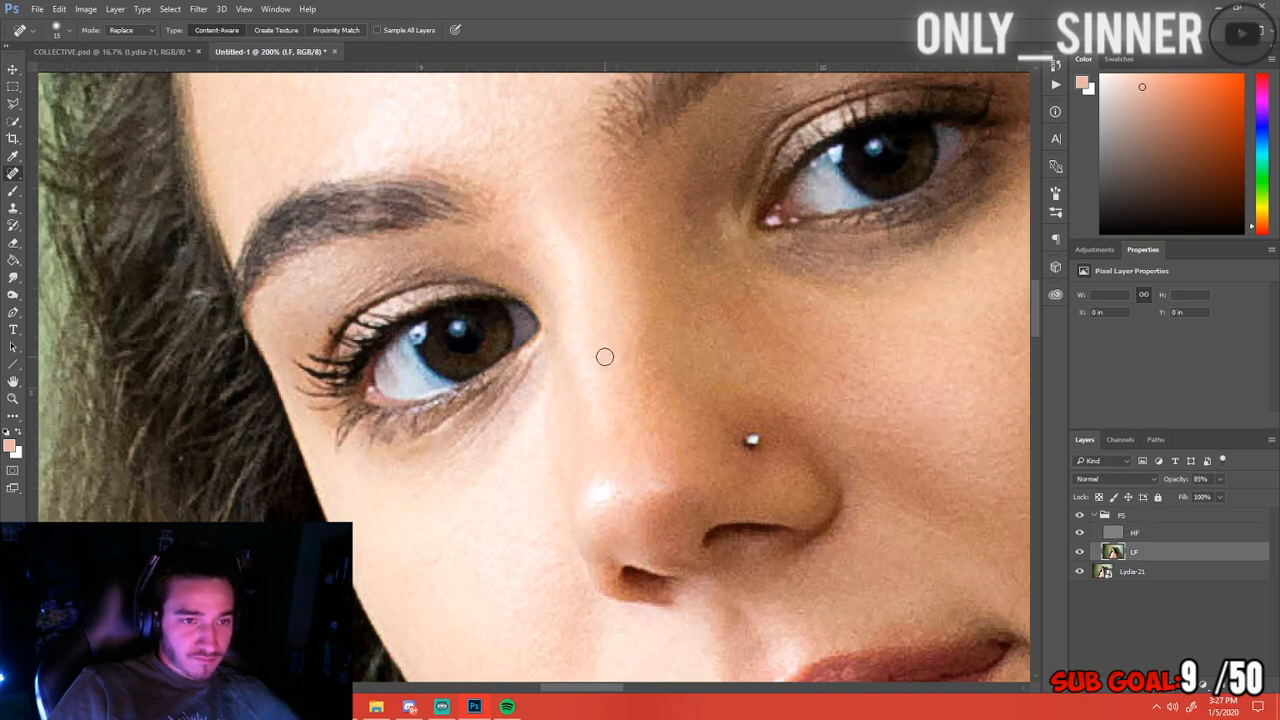
pyautogui.click(619, 359)
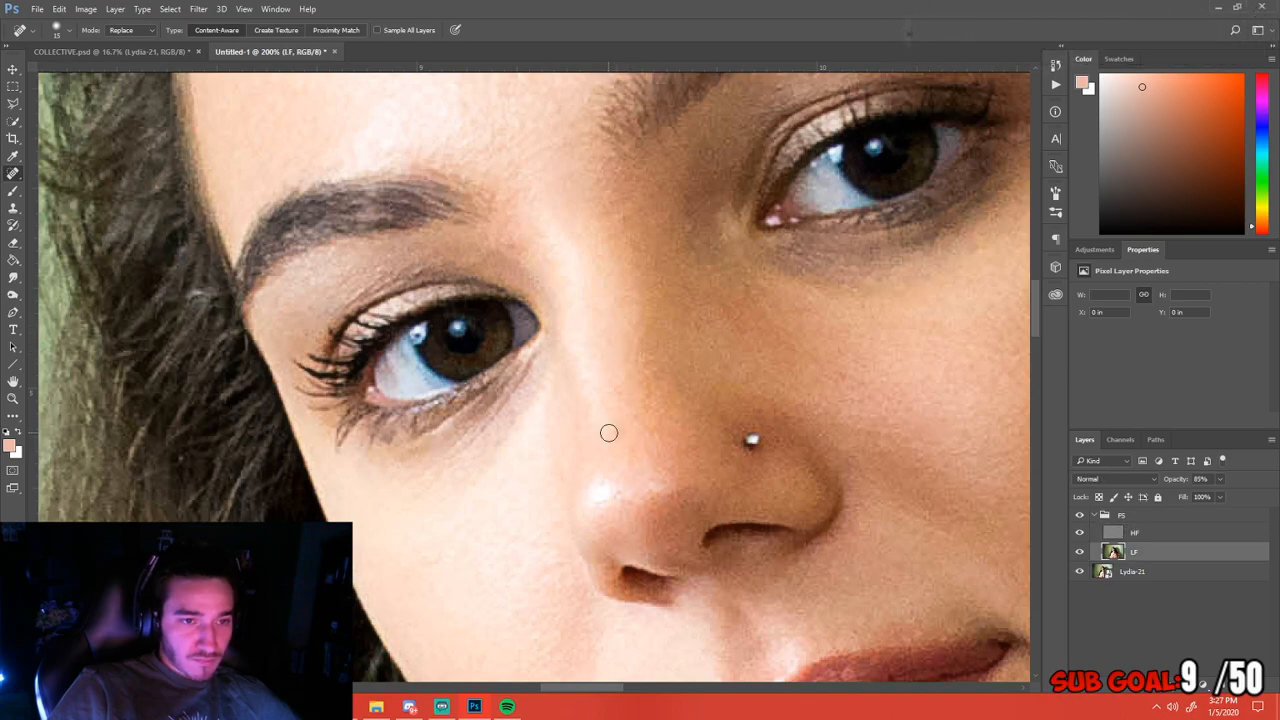
# Heal the blemishes across the forehead above the eyebrows on the LF layer
pyautogui.moveTo(549, 333); pyautogui.dragTo(597, 376)
pyautogui.moveTo(528, 249); pyautogui.dragTo(620, 403)
pyautogui.moveTo(592, 323); pyautogui.dragTo(597, 400)
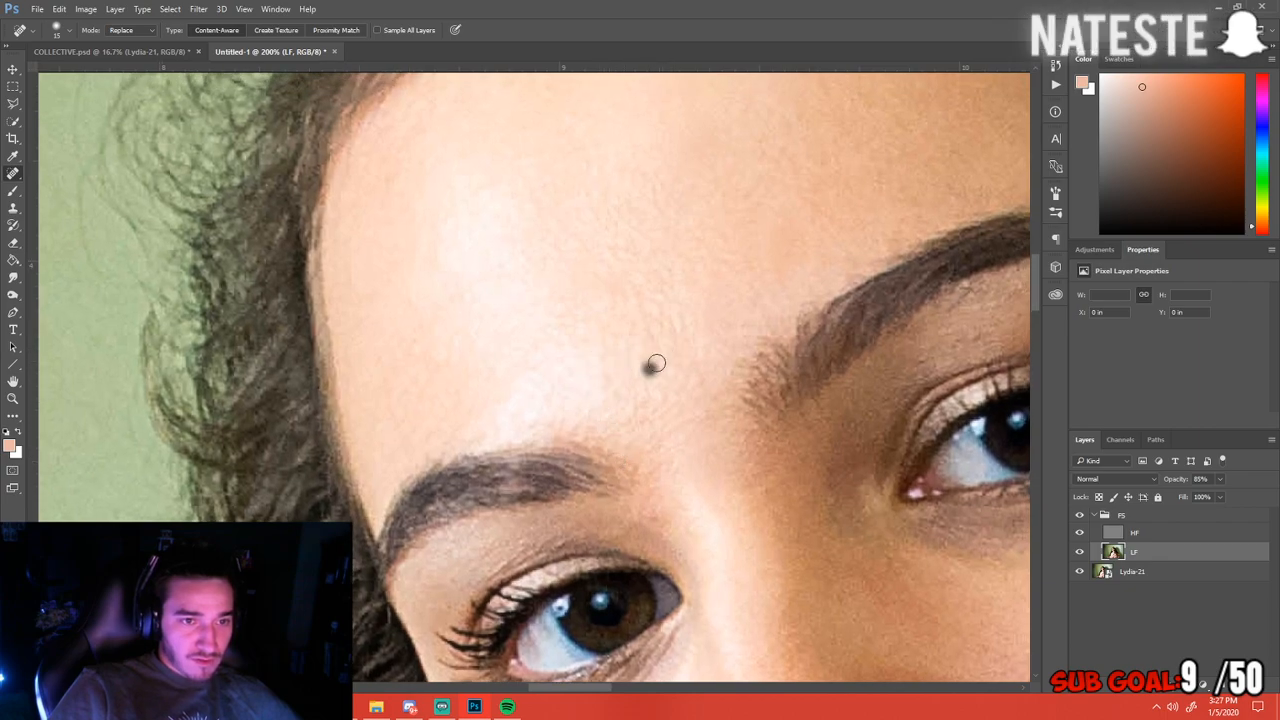
pyautogui.click(733, 249)
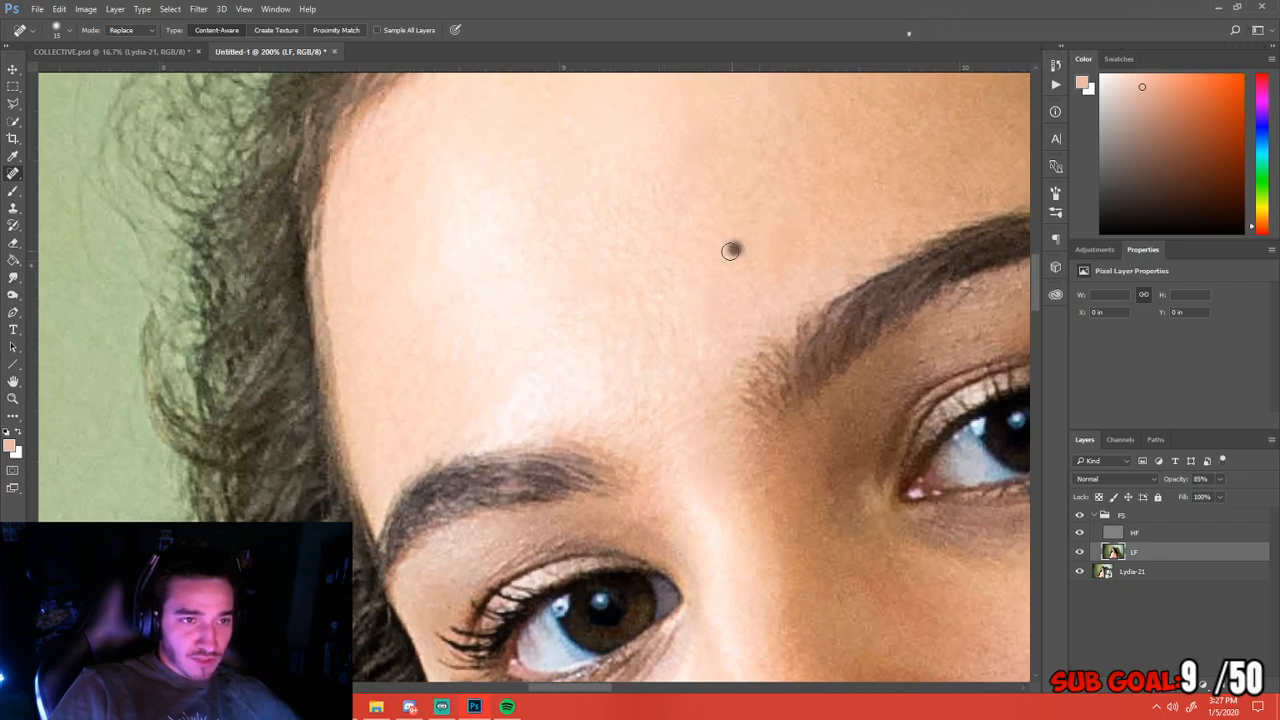
pyautogui.moveTo(529, 250); pyautogui.dragTo(686, 237)
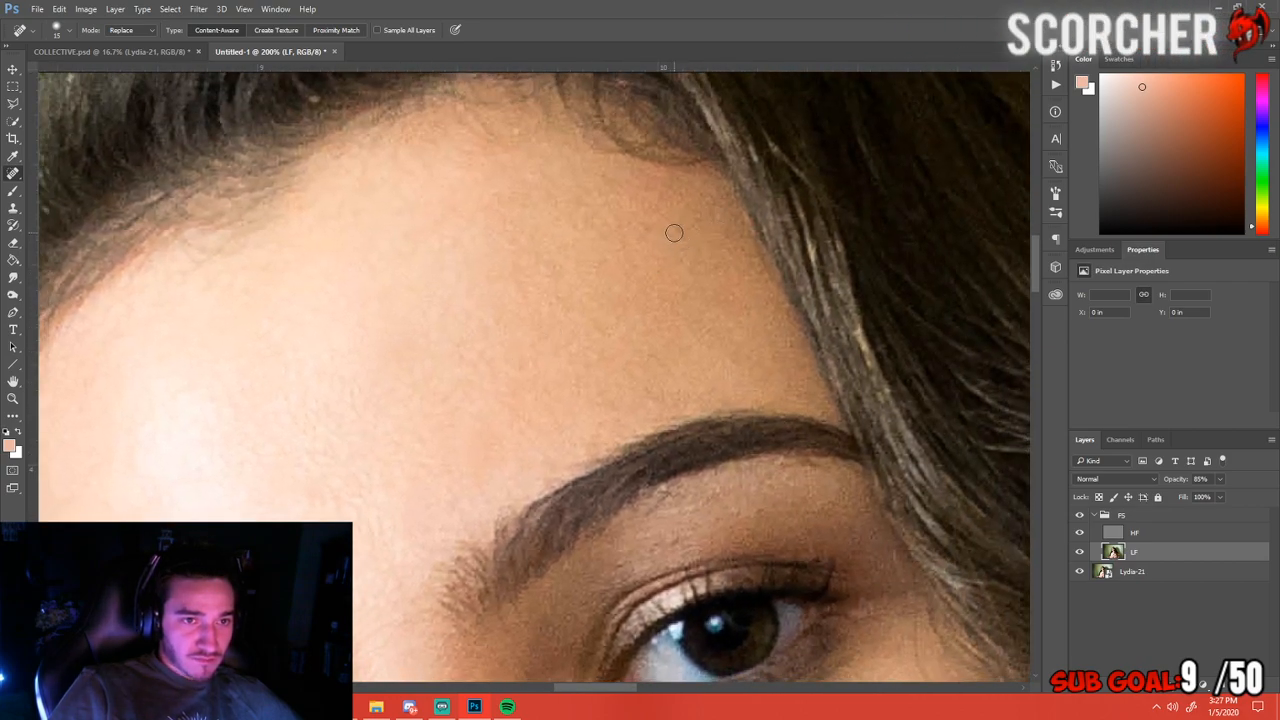
pyautogui.click(636, 234)
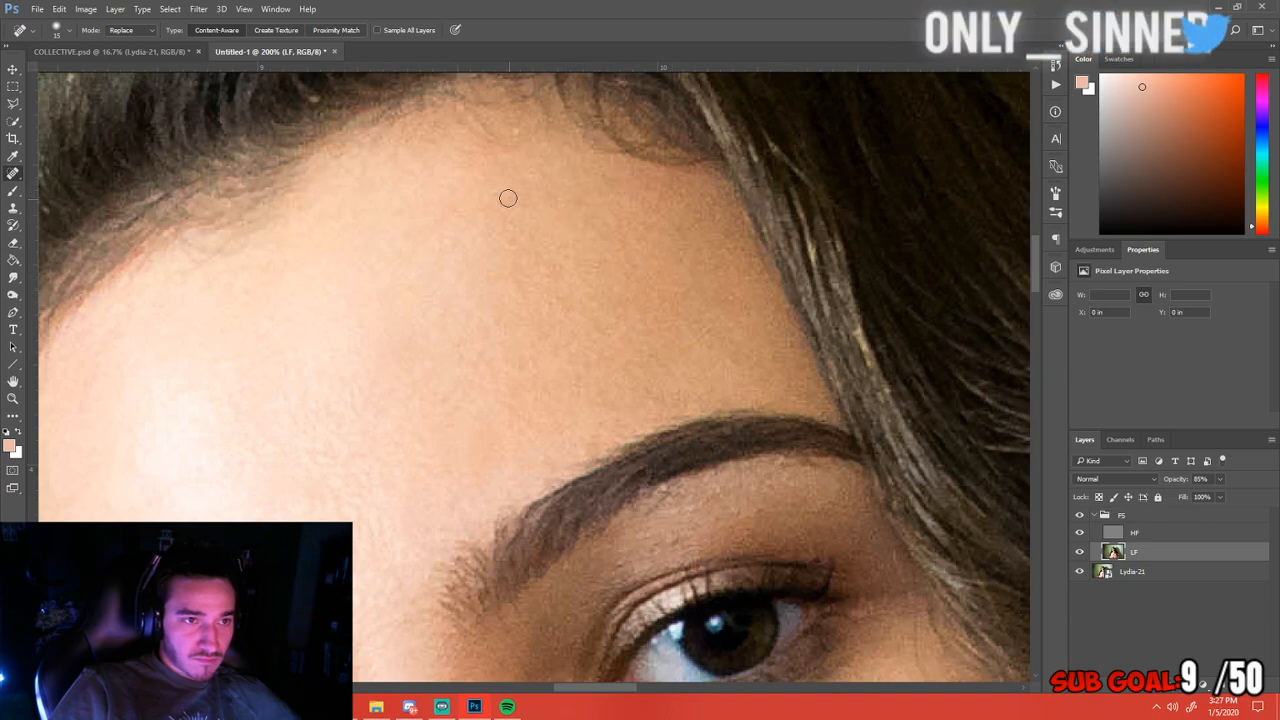
# Examine the healed face in the wider portrait for remaining skin flaws
pyautogui.hotkey('ctrl', '-')
pyautogui.hotkey('ctrl', '-')
pyautogui.hotkey('ctrl', '-')
pyautogui.hotkey('ctrl', '-')
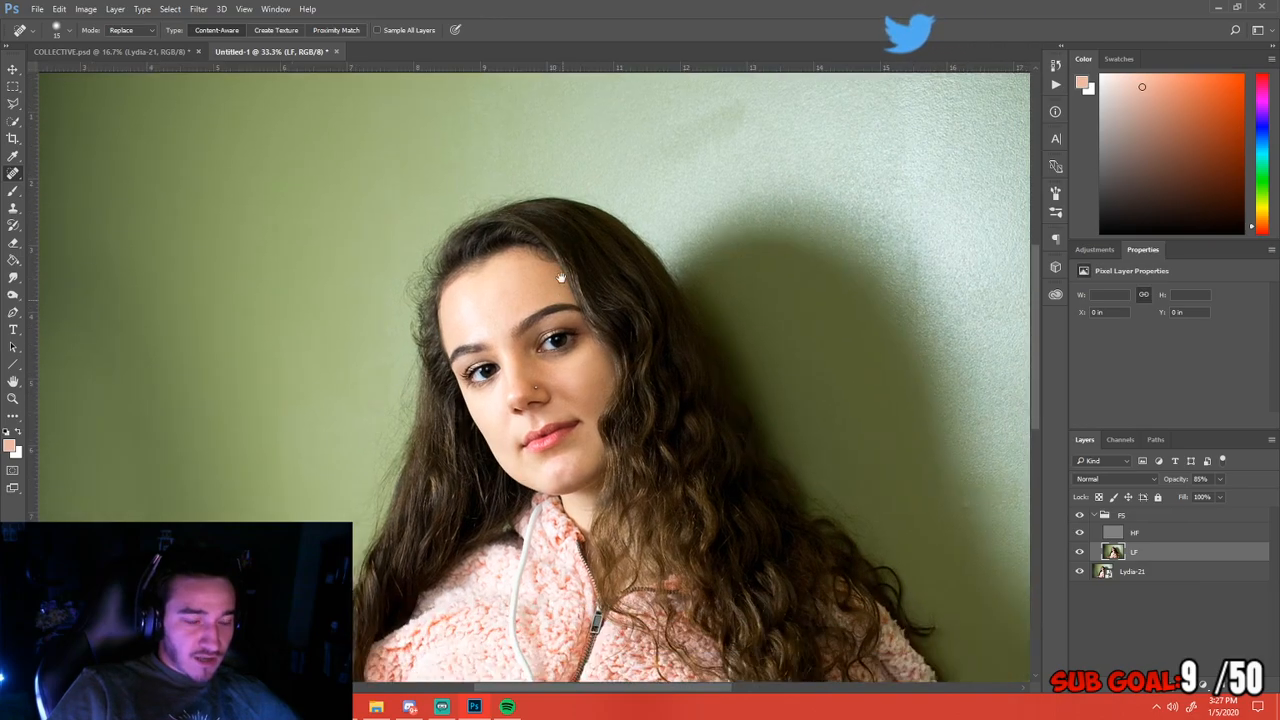
pyautogui.moveTo(561, 278); pyautogui.dragTo(596, 292)
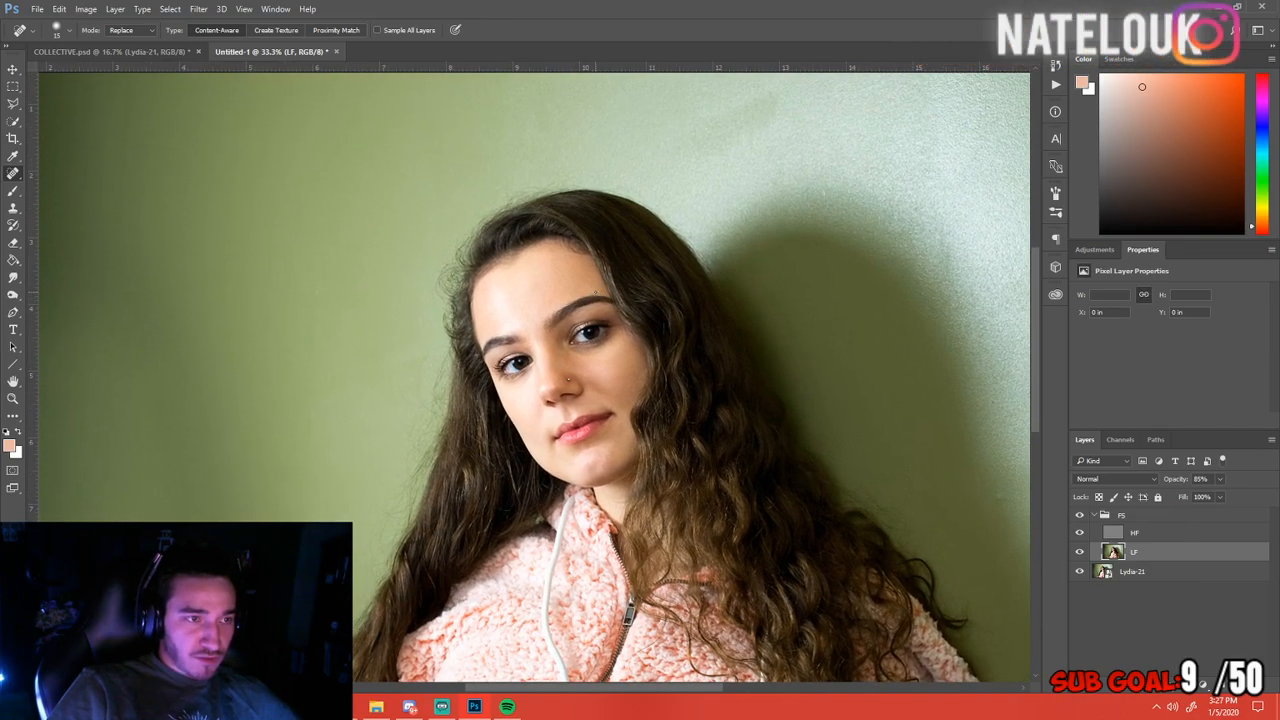
pyautogui.hotkey('ctrl', '+')
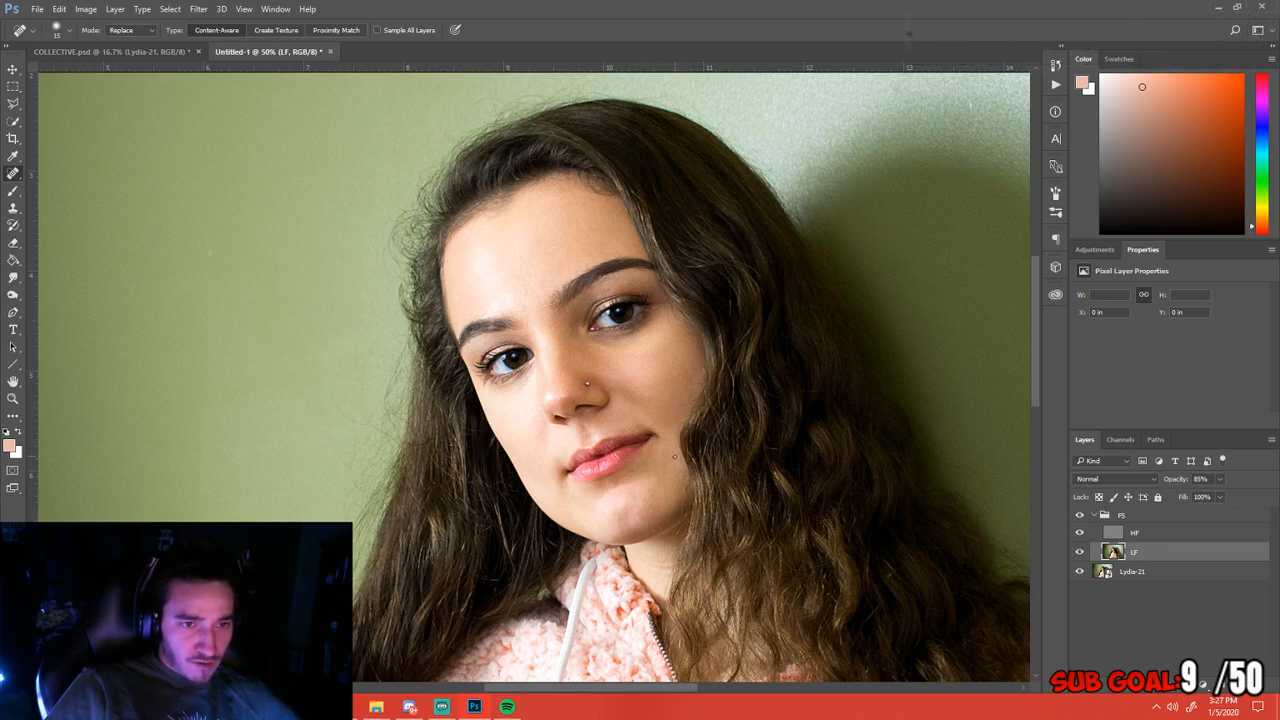
# Select the HF layer and enlarge the Eraser brush to 1300 px with the whole photo in view
pyautogui.click(1133, 537)
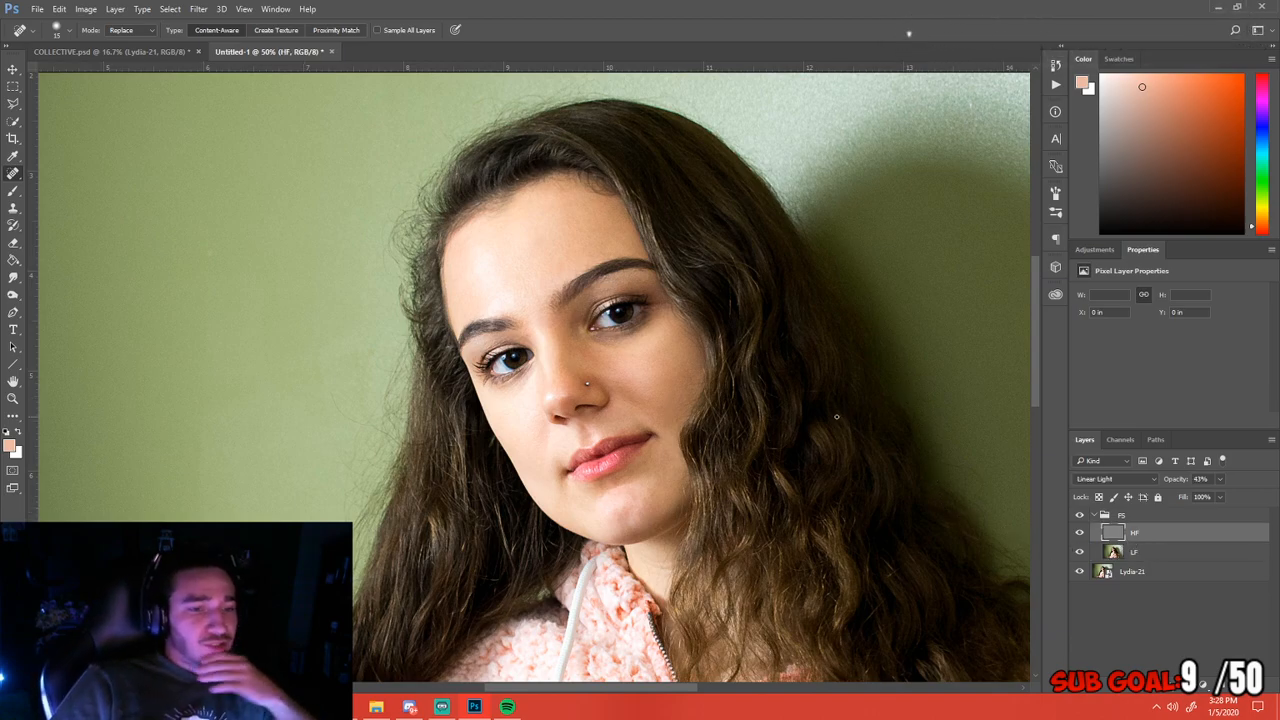
pyautogui.hotkey('ctrl', '-')
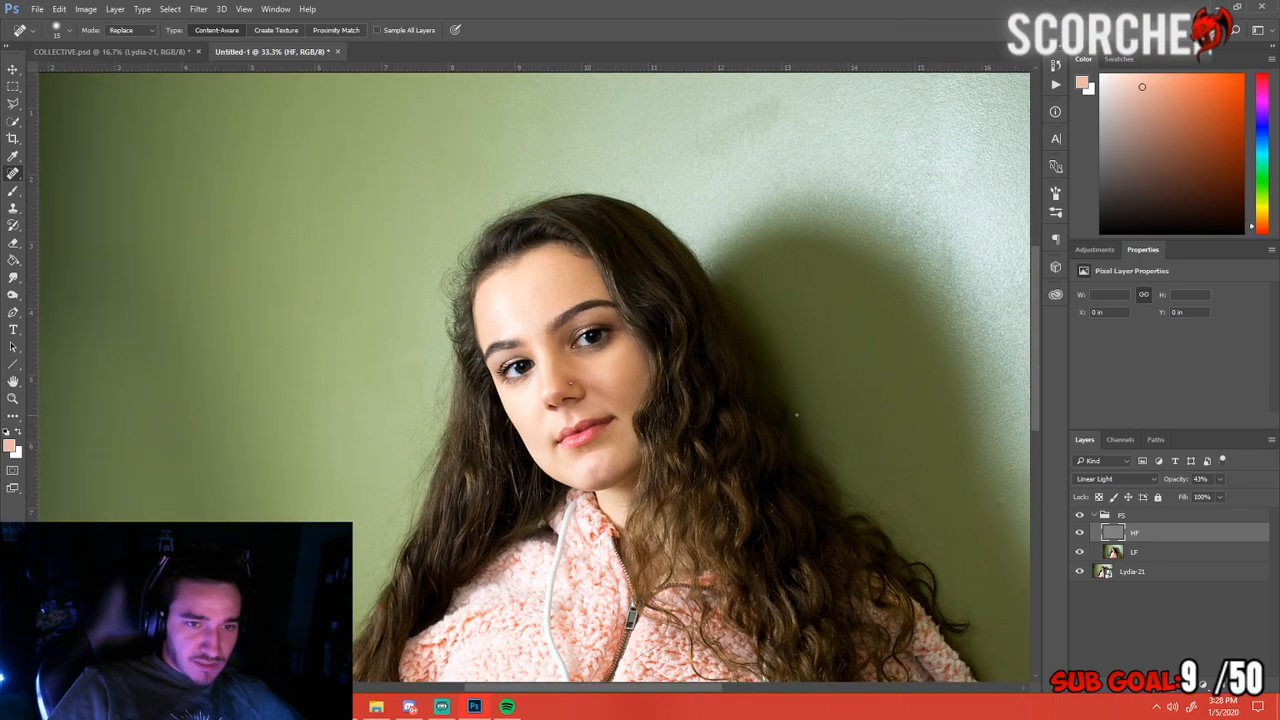
pyautogui.hotkey('ctrl', '-')
pyautogui.hotkey('ctrl', '-')
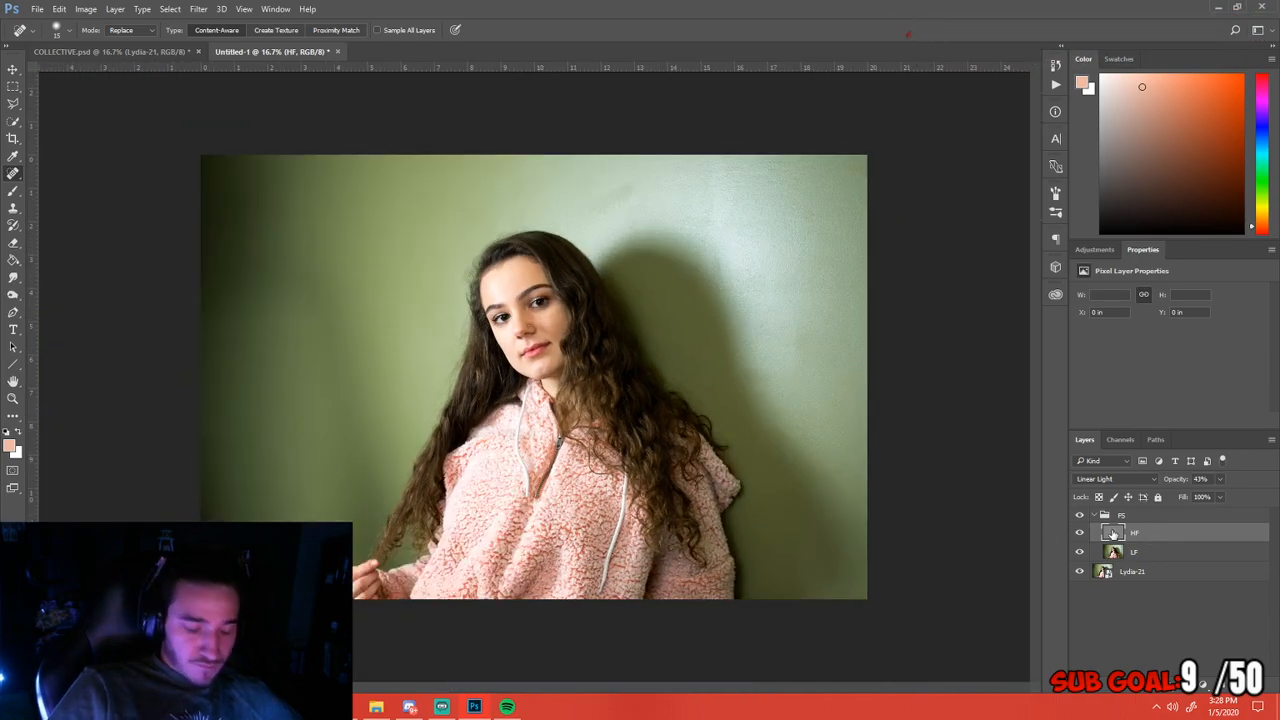
pyautogui.press('e')
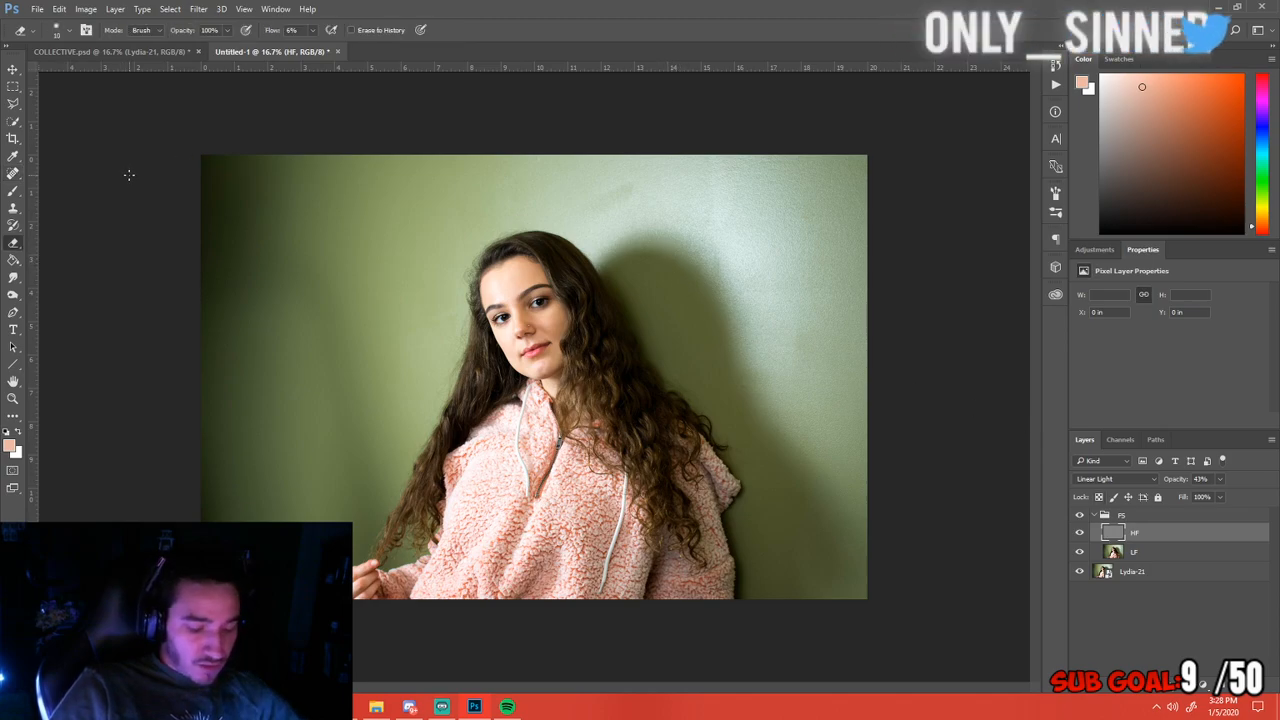
pyautogui.press(']')
pyautogui.press(']')
pyautogui.press(']')
pyautogui.press(']')
pyautogui.press(']')
pyautogui.press(']')
pyautogui.press(']')
pyautogui.press(']')
pyautogui.press(']')
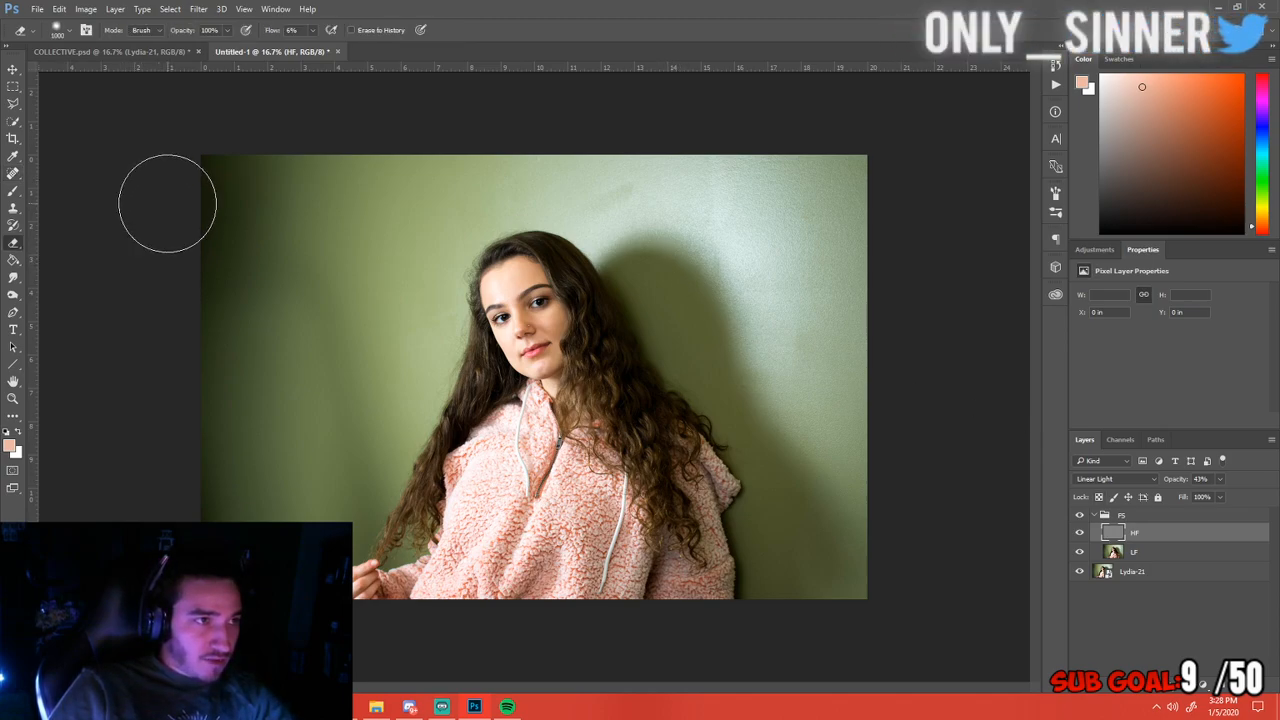
# Lower the Eraser's hardness and erase the HF texture from the wall to the left of the woman, starting at the upper-left corner
pyautogui.click(69, 30)
pyautogui.moveTo(96, 104); pyautogui.dragTo(75, 104)
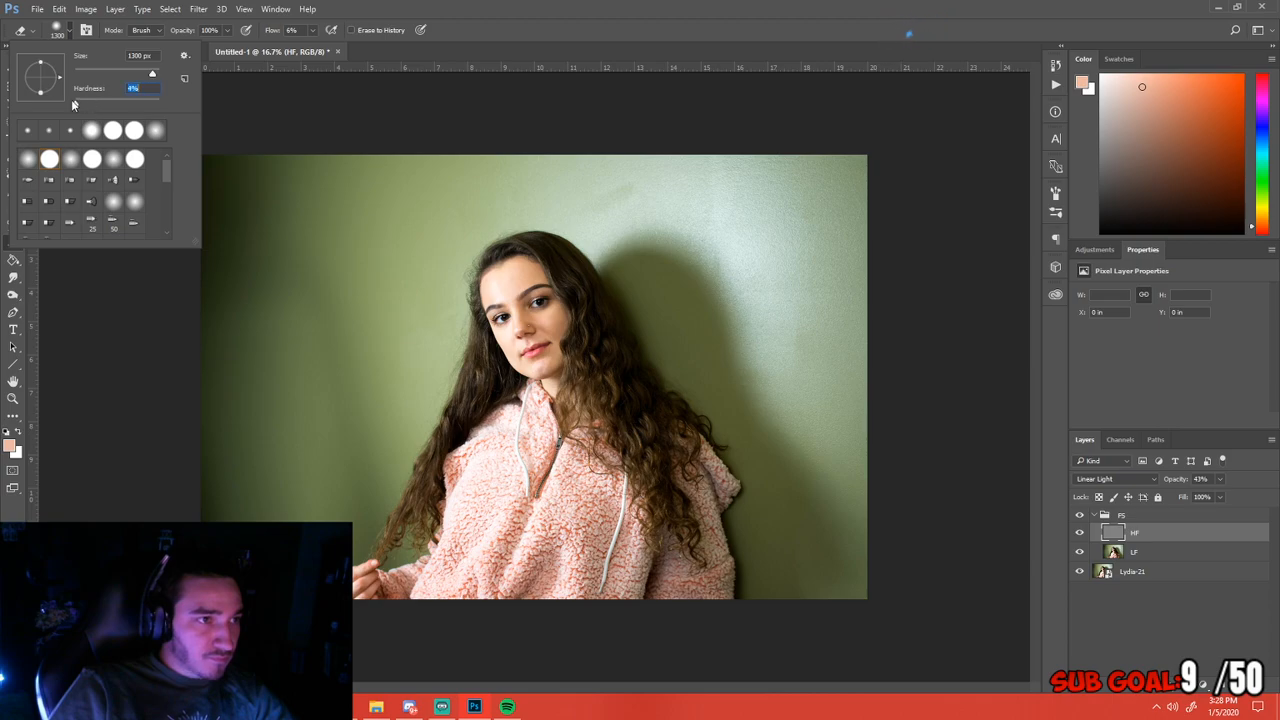
pyautogui.click(251, 171)
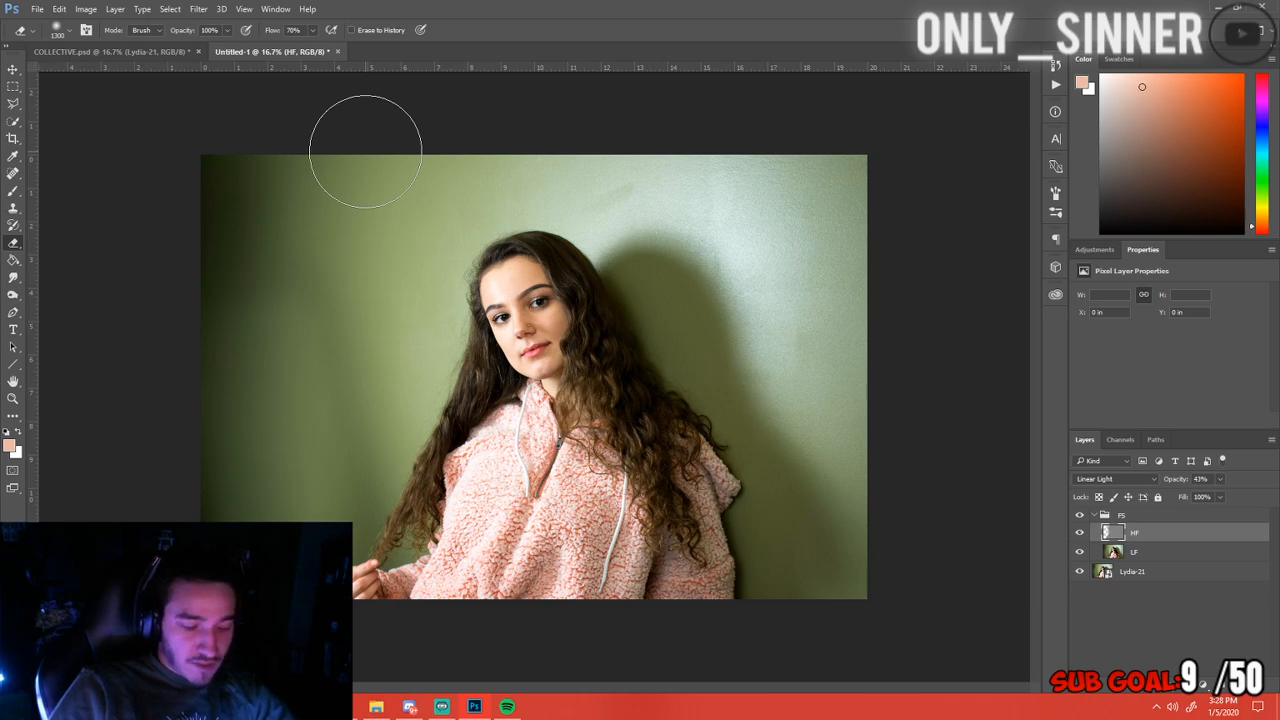
# Reduce the Eraser to 700 px with 18% flow and erase the HF texture from the wall to the right of the woman
pyautogui.press('[')
pyautogui.press('[')
pyautogui.press('[')
pyautogui.press('[')
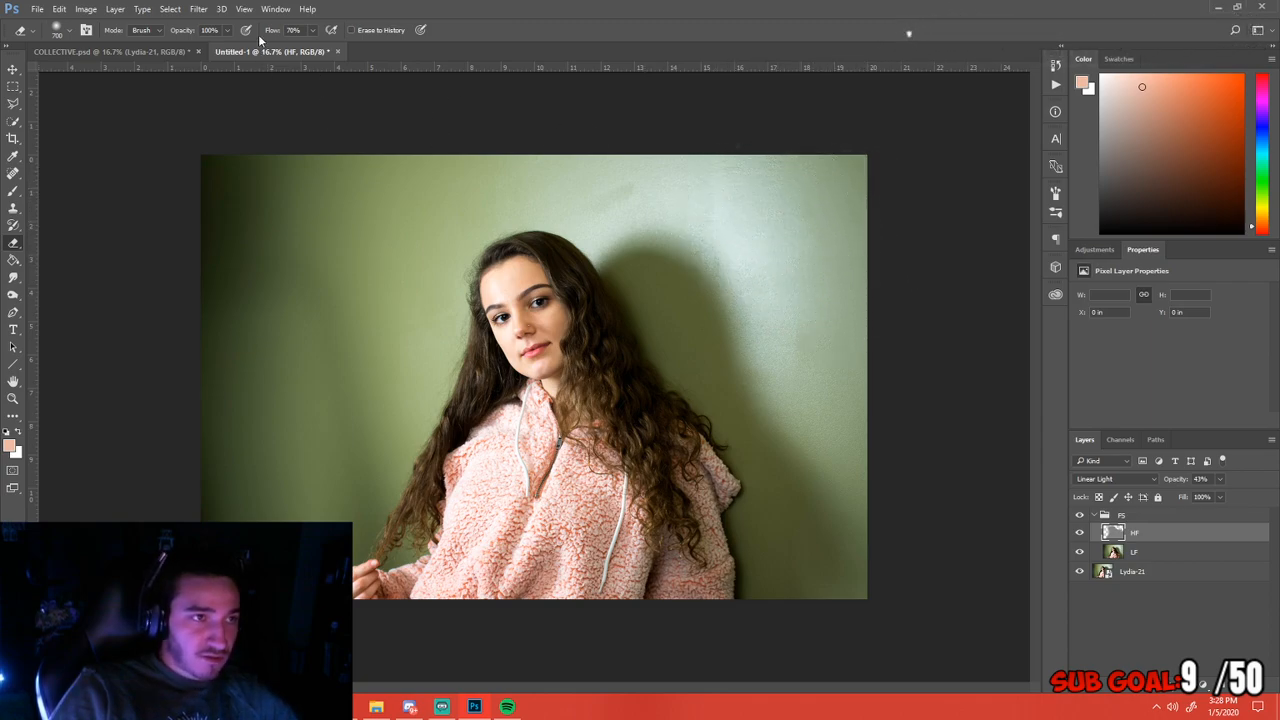
pyautogui.moveTo(283, 48); pyautogui.dragTo(280, 48)
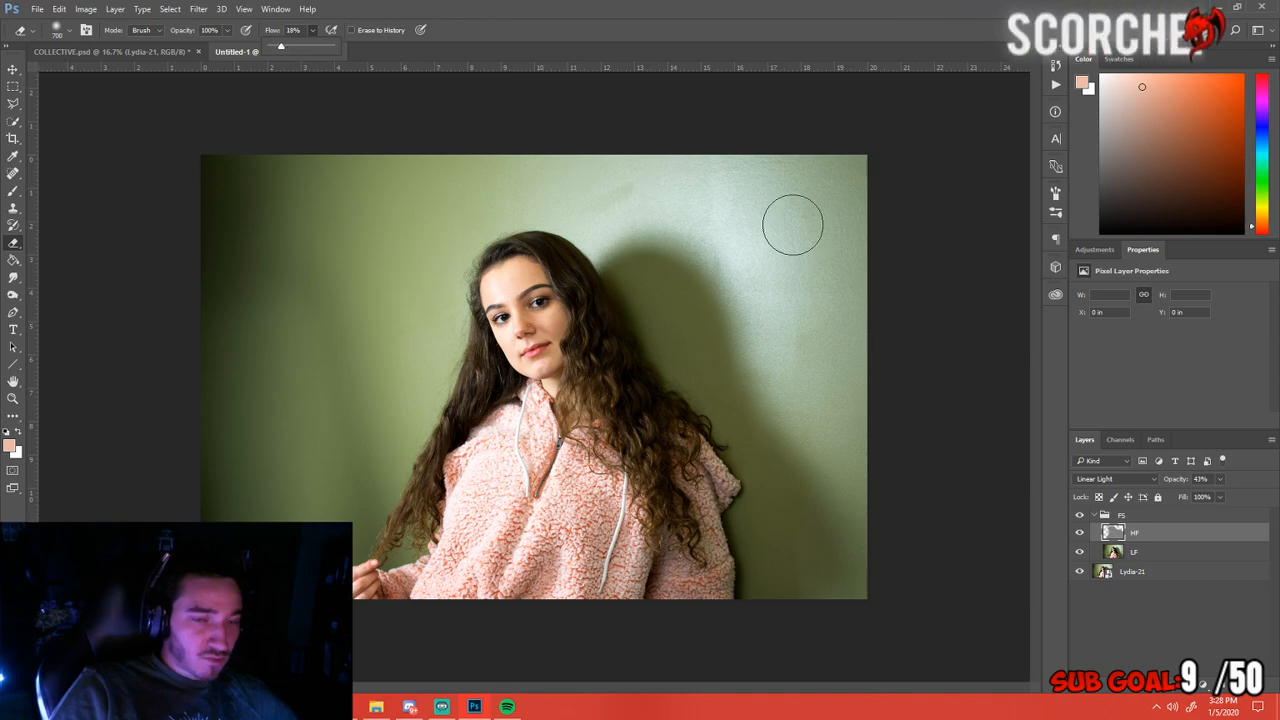
pyautogui.click(849, 320)
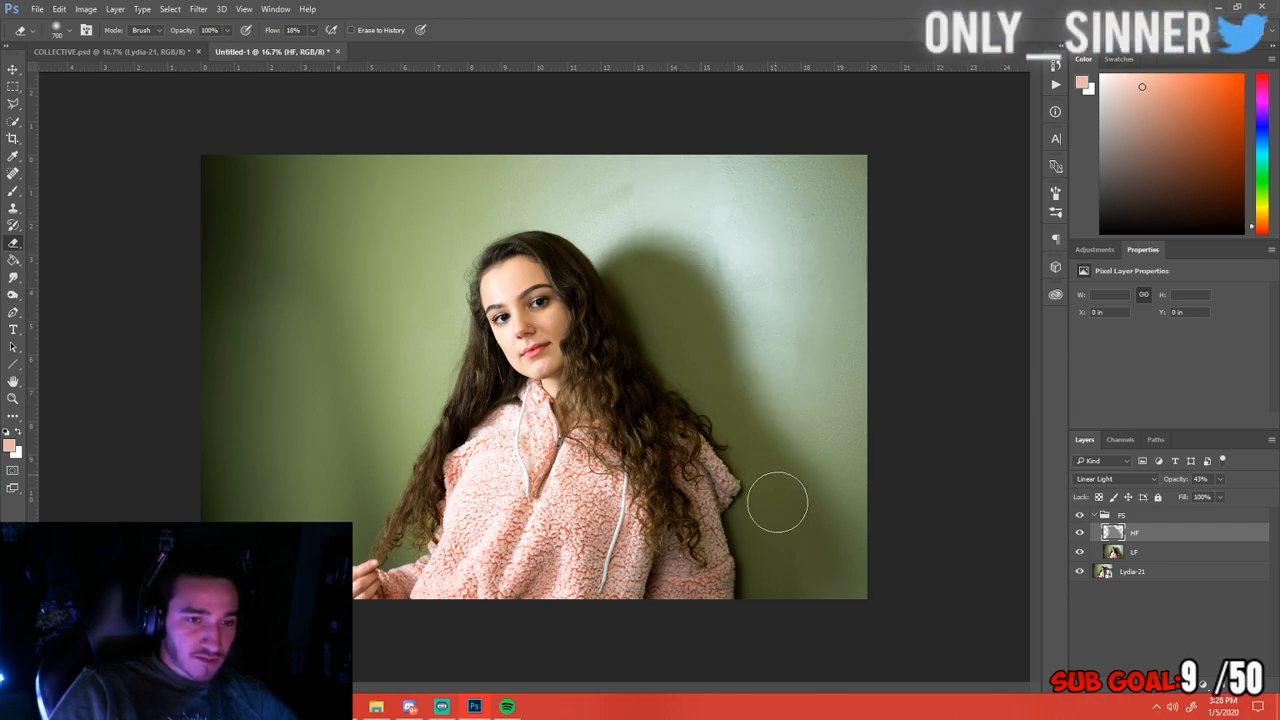
# Inspect the wall around the woman, compare it with the HF layer hidden and shown, and display the available adjustments
pyautogui.hotkey('ctrl', '+')
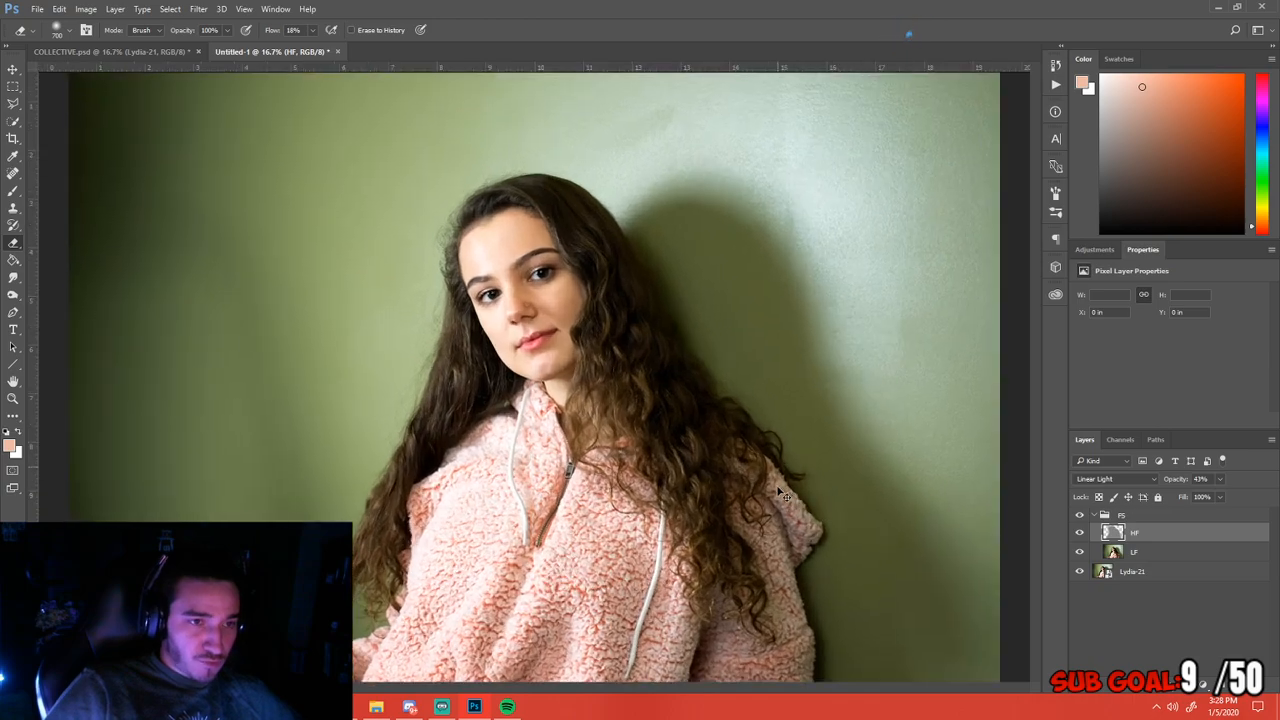
pyautogui.moveTo(777, 274); pyautogui.dragTo(700, 363)
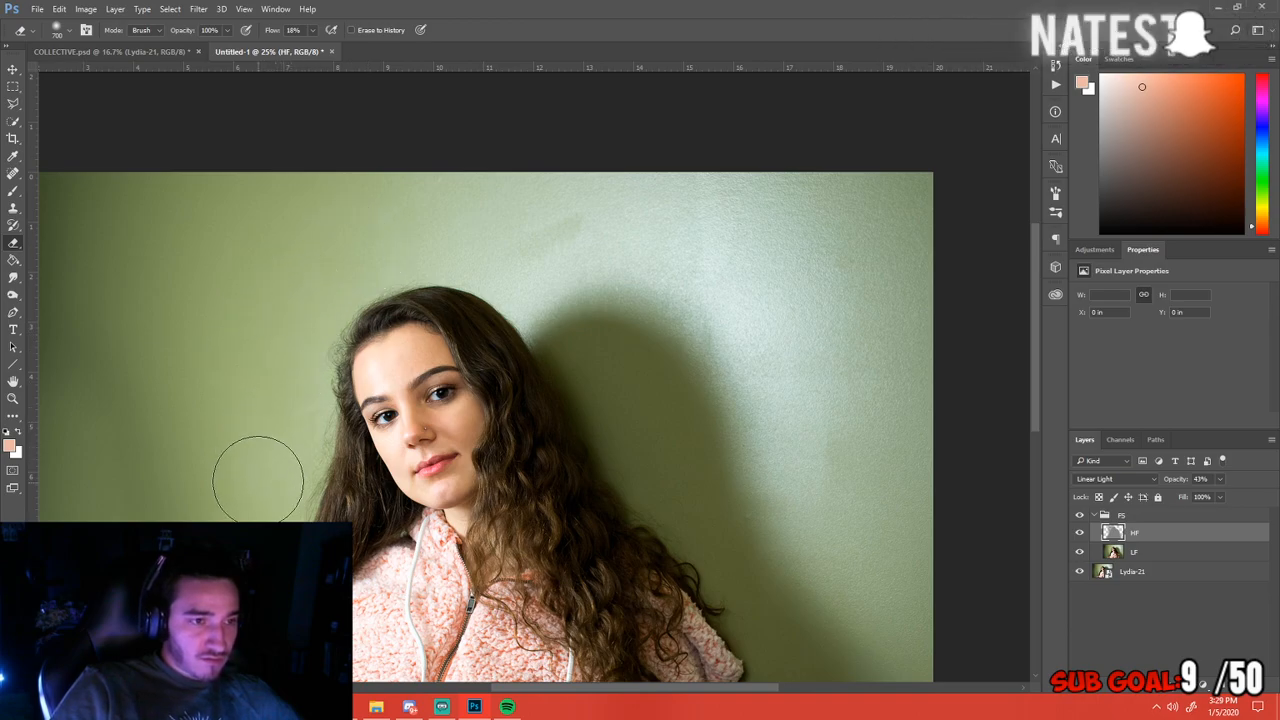
pyautogui.moveTo(406, 479); pyautogui.dragTo(500, 212)
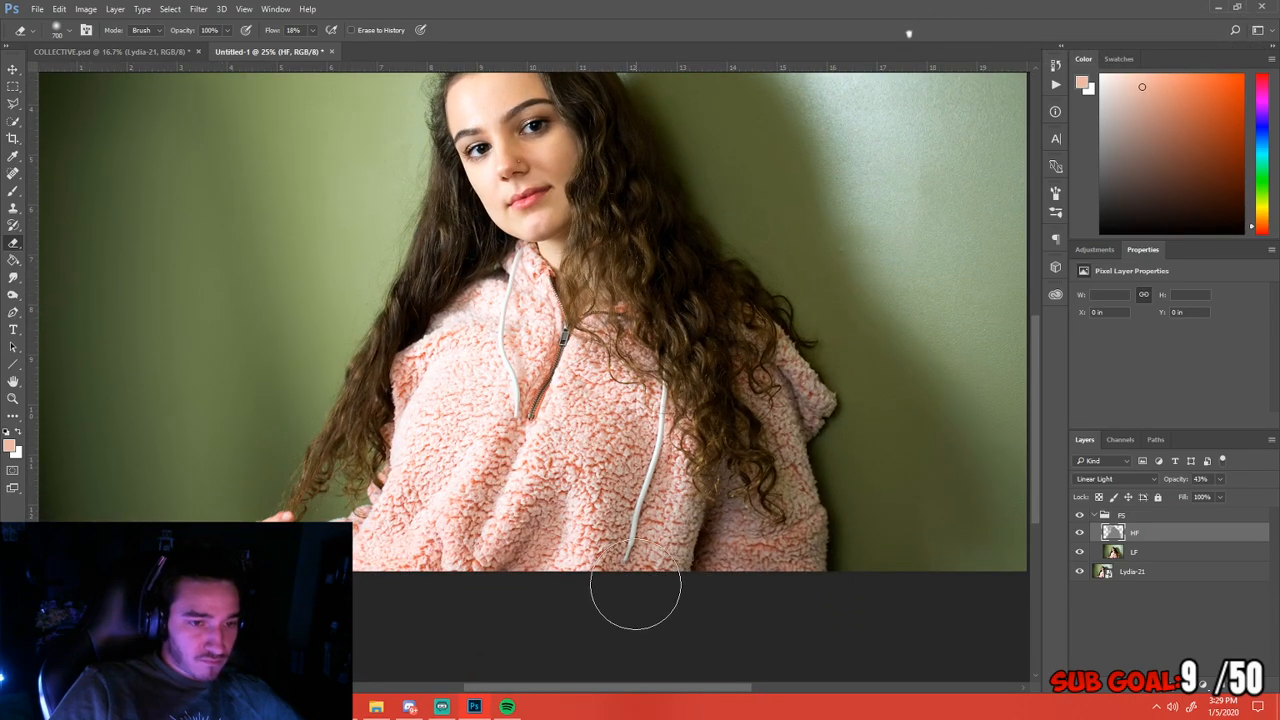
pyautogui.moveTo(923, 400); pyautogui.dragTo(751, 514)
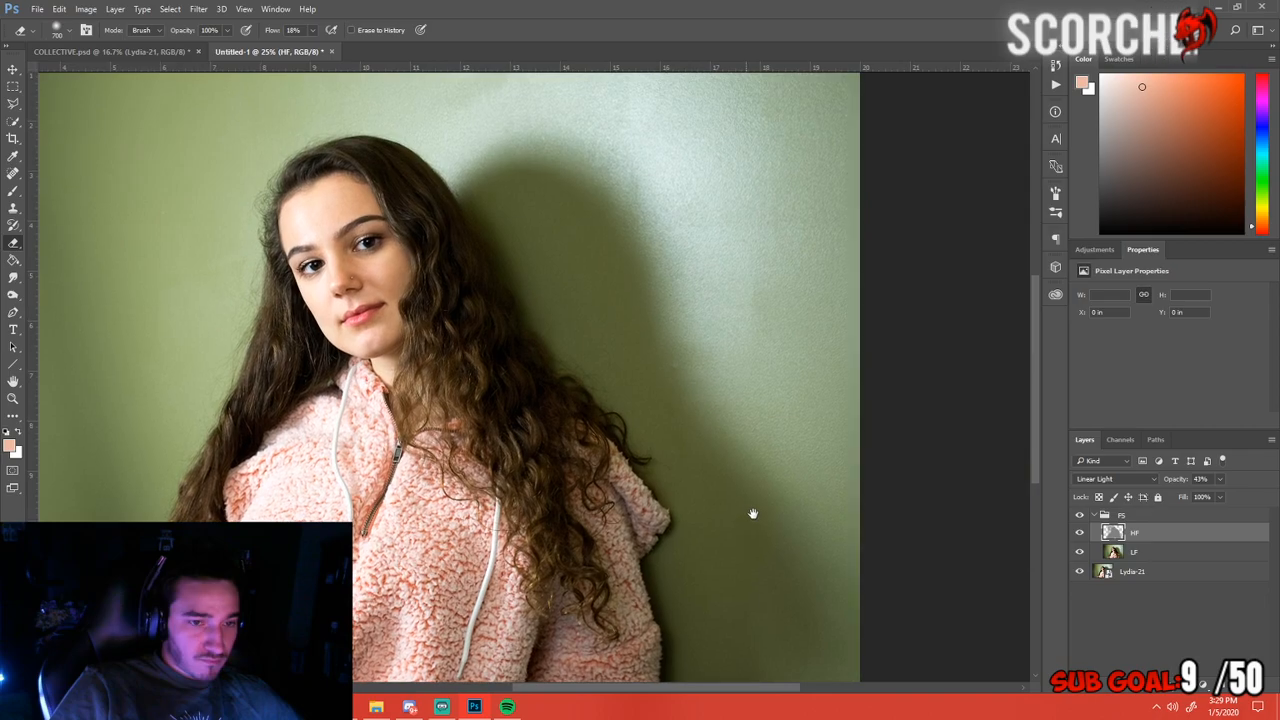
pyautogui.moveTo(717, 454); pyautogui.dragTo(828, 452)
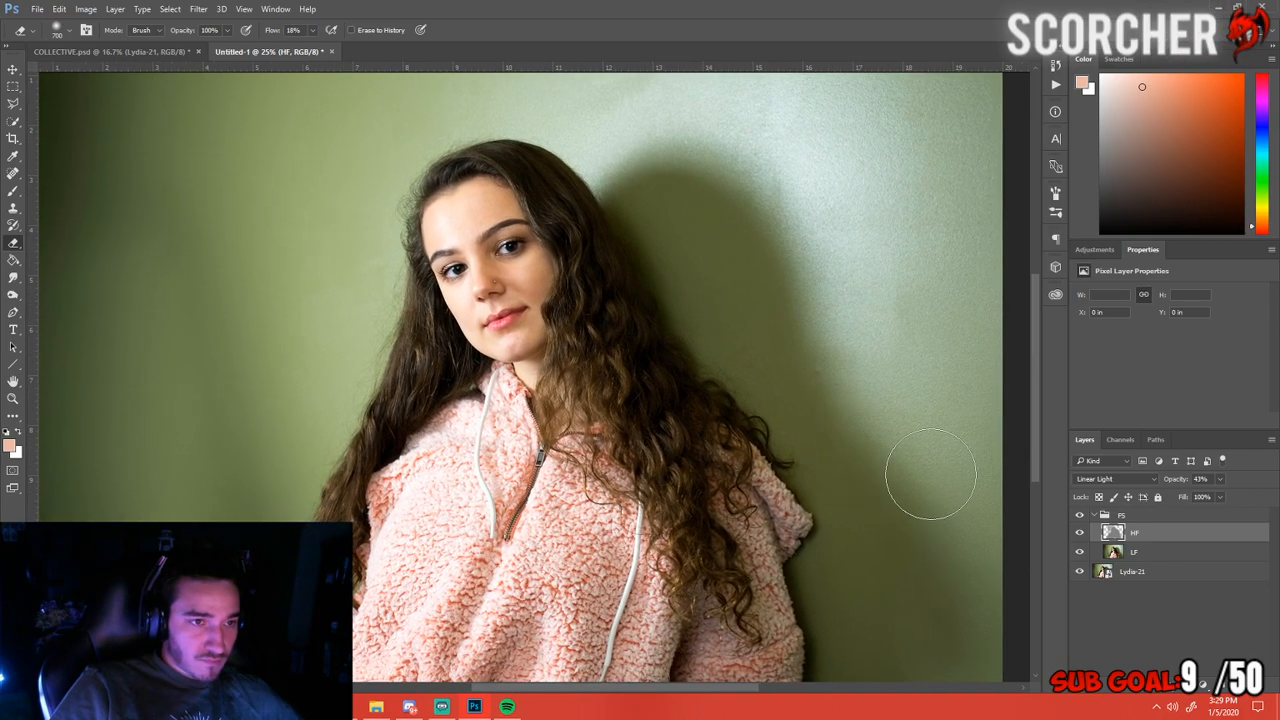
pyautogui.click(1080, 533)
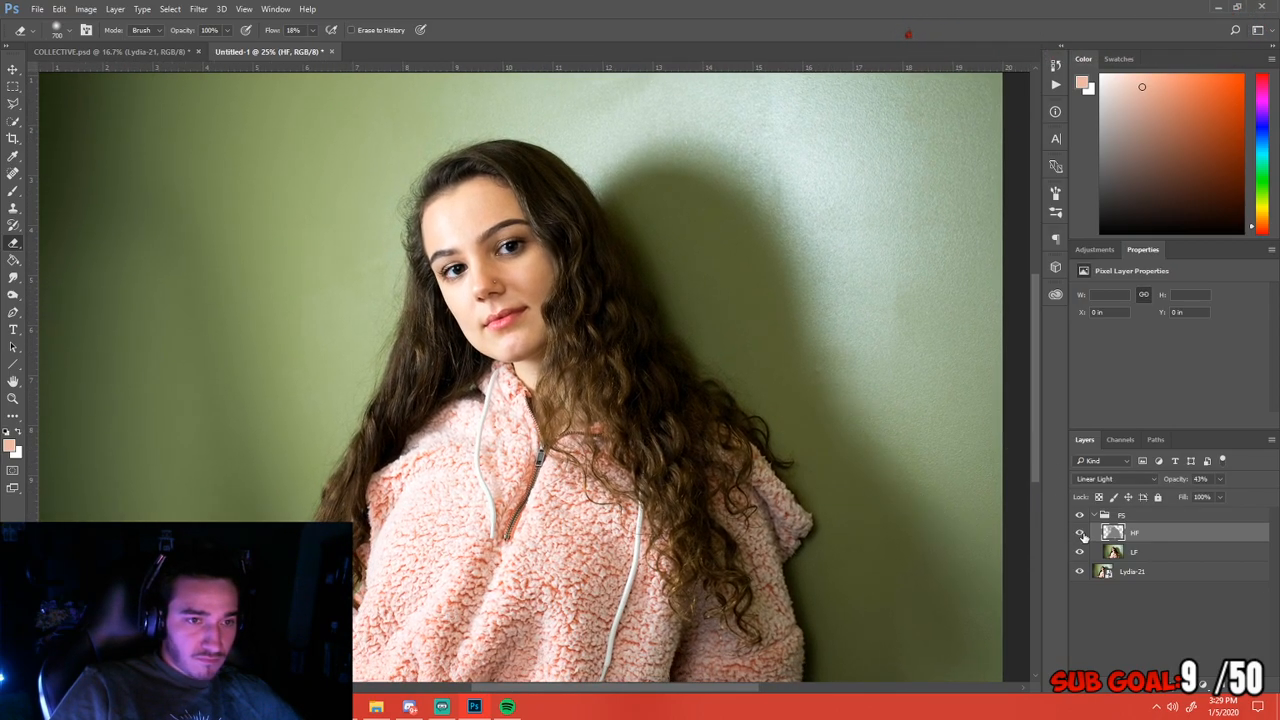
pyautogui.click(1080, 533)
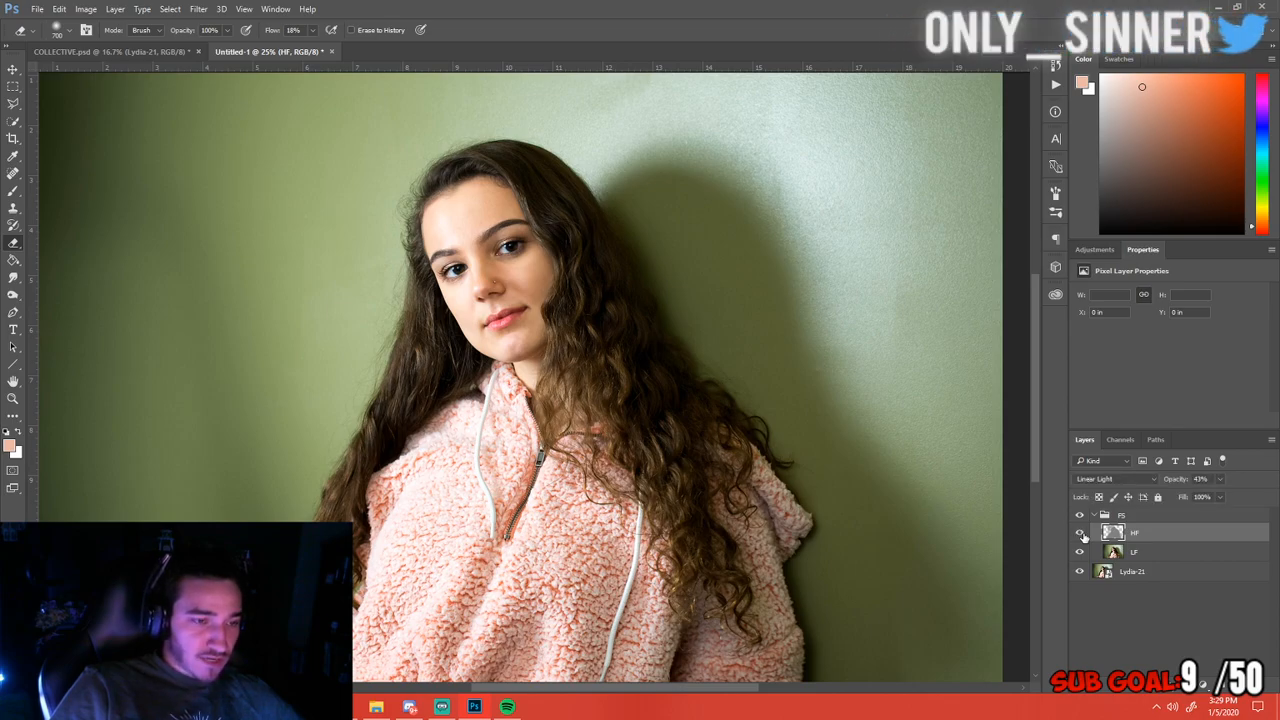
pyautogui.click(1080, 533)
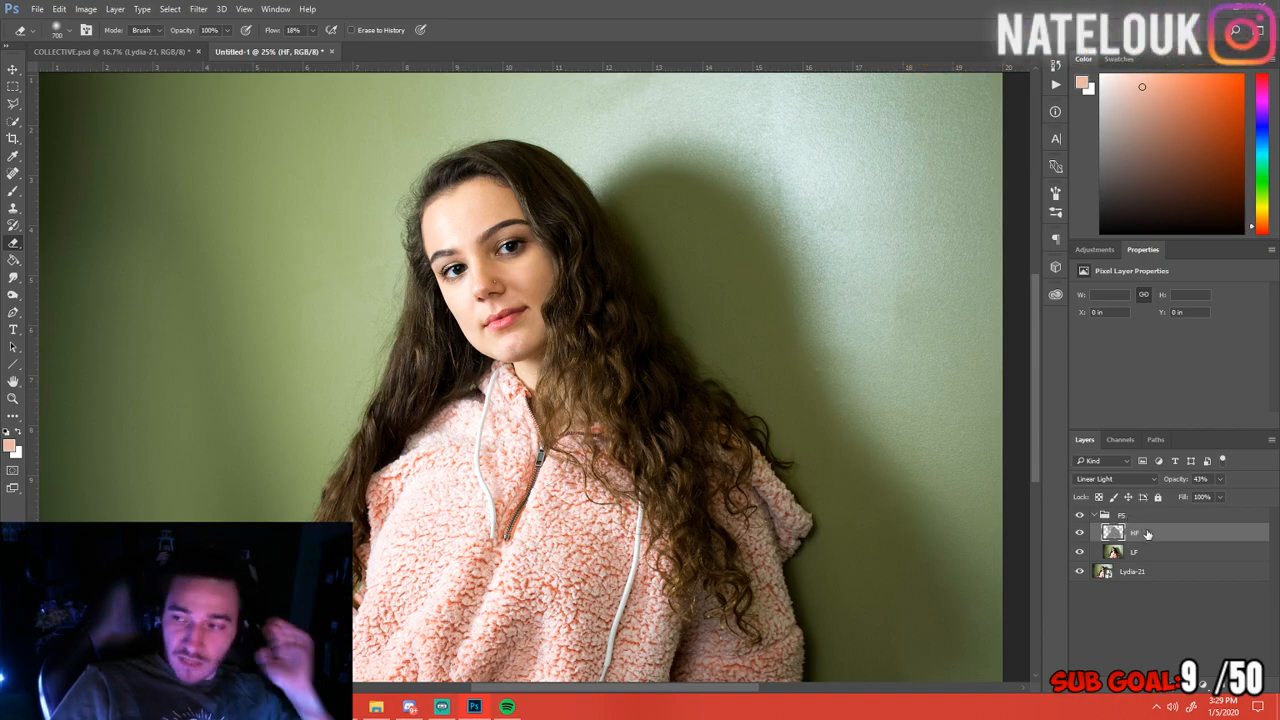
pyautogui.click(1085, 255)
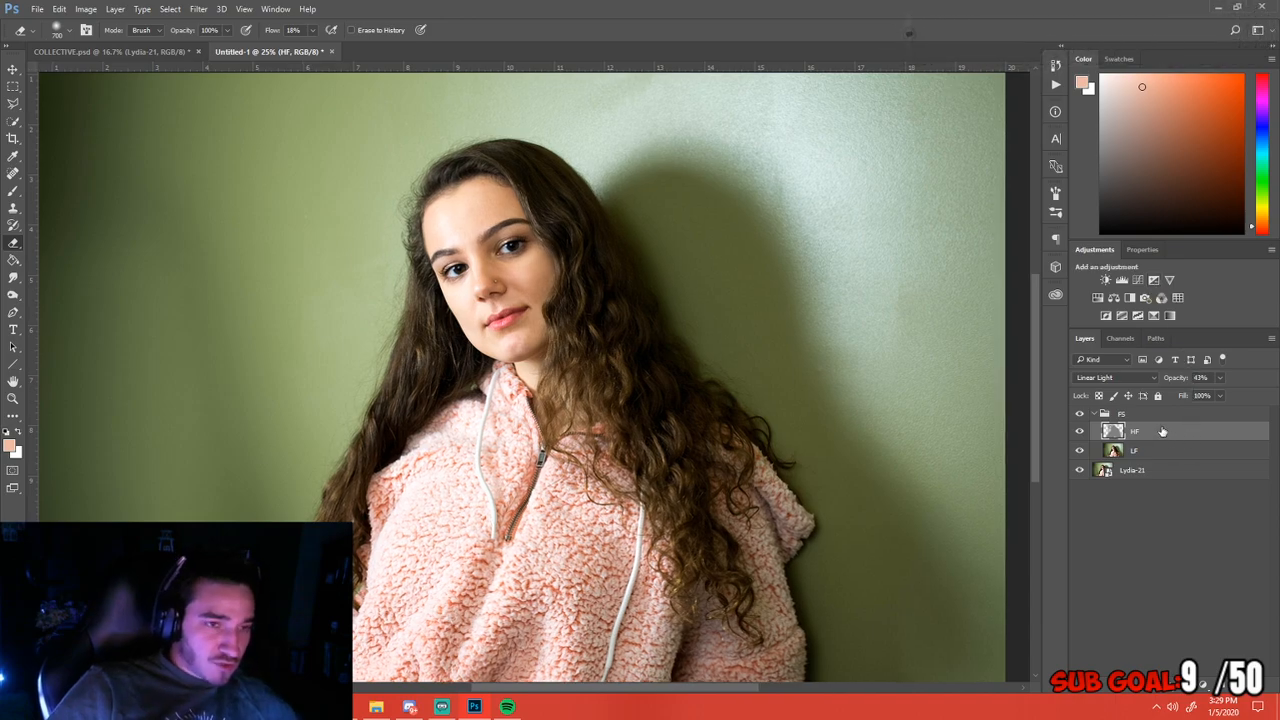
# Heal the skin just below the eye on the right side of the face on the HF layer with the Spot Healing Brush
pyautogui.hotkey('ctrl', '+')
pyautogui.hotkey('ctrl', '+')
pyautogui.hotkey('ctrl', '+')
pyautogui.hotkey('ctrl', '+')
pyautogui.moveTo(717, 304); pyautogui.dragTo(706, 397)
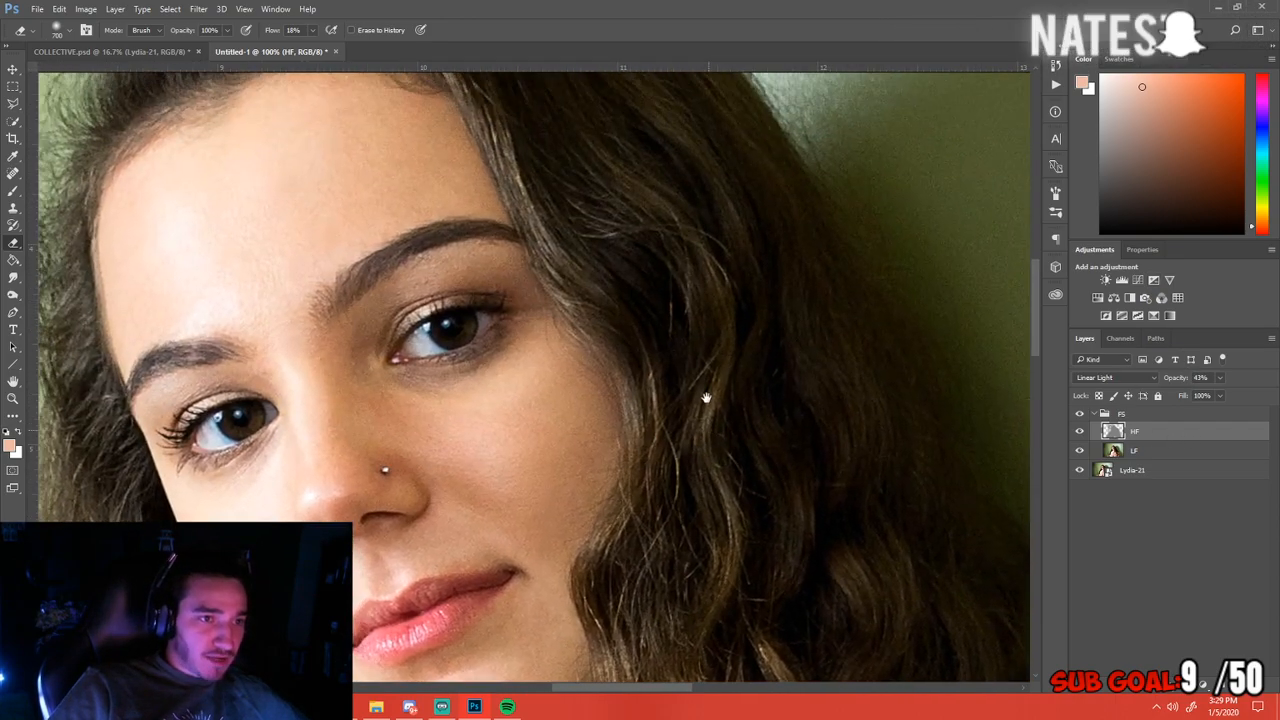
pyautogui.hotkey('ctrl', '+')
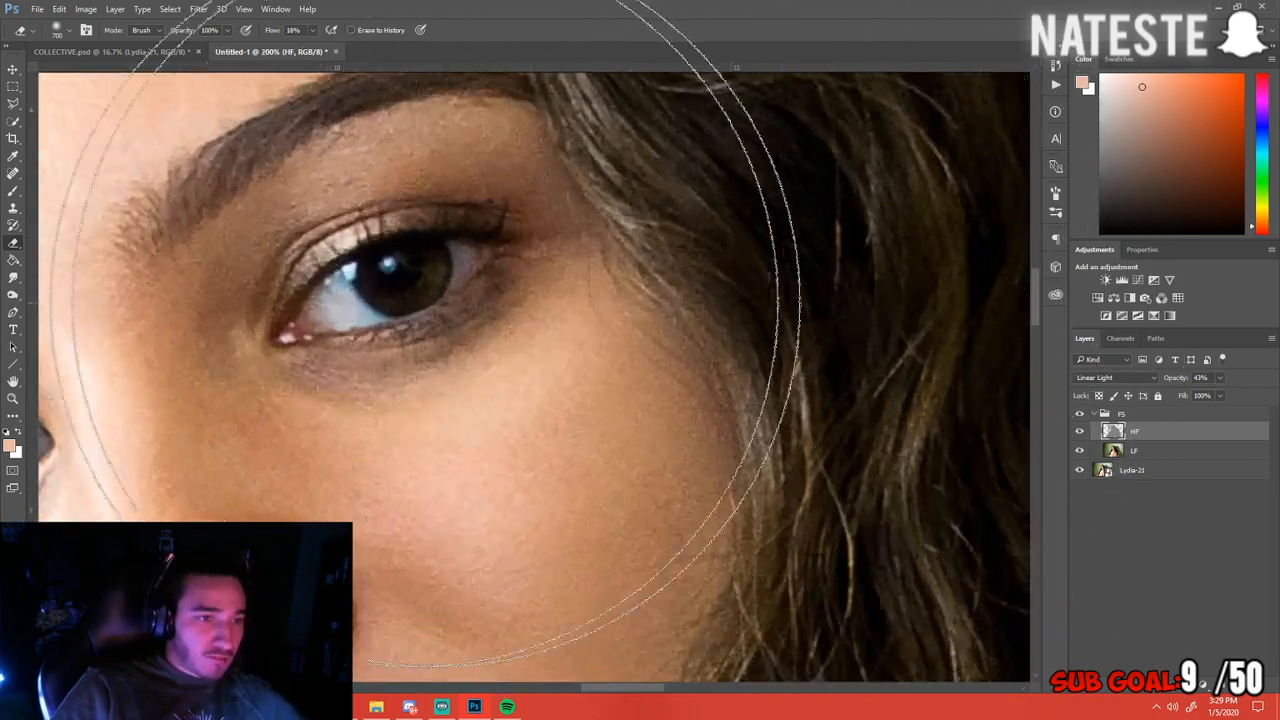
pyautogui.rightClick(12, 171)
pyautogui.click(53, 178)
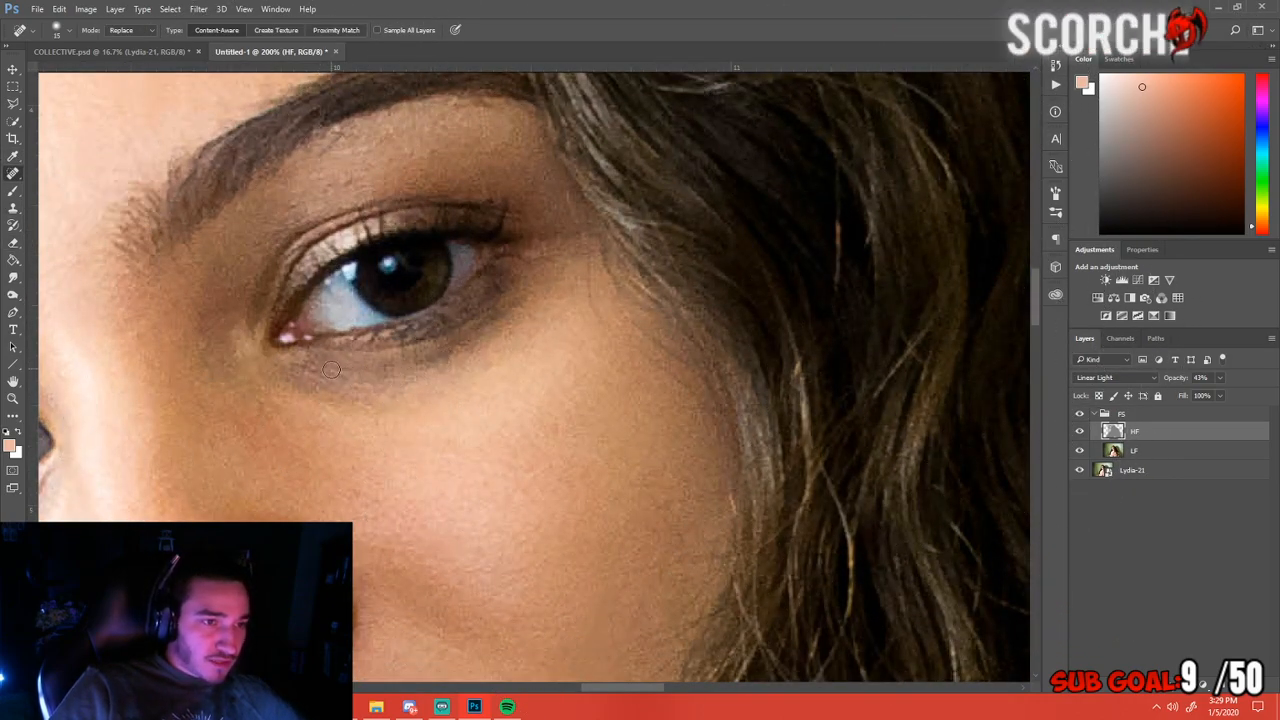
pyautogui.moveTo(423, 409); pyautogui.dragTo(649, 374)
pyautogui.hotkey('ctrl', '-')
pyautogui.hotkey('ctrl', '-')
pyautogui.hotkey('ctrl', '-')
pyautogui.hotkey('ctrl', '-')
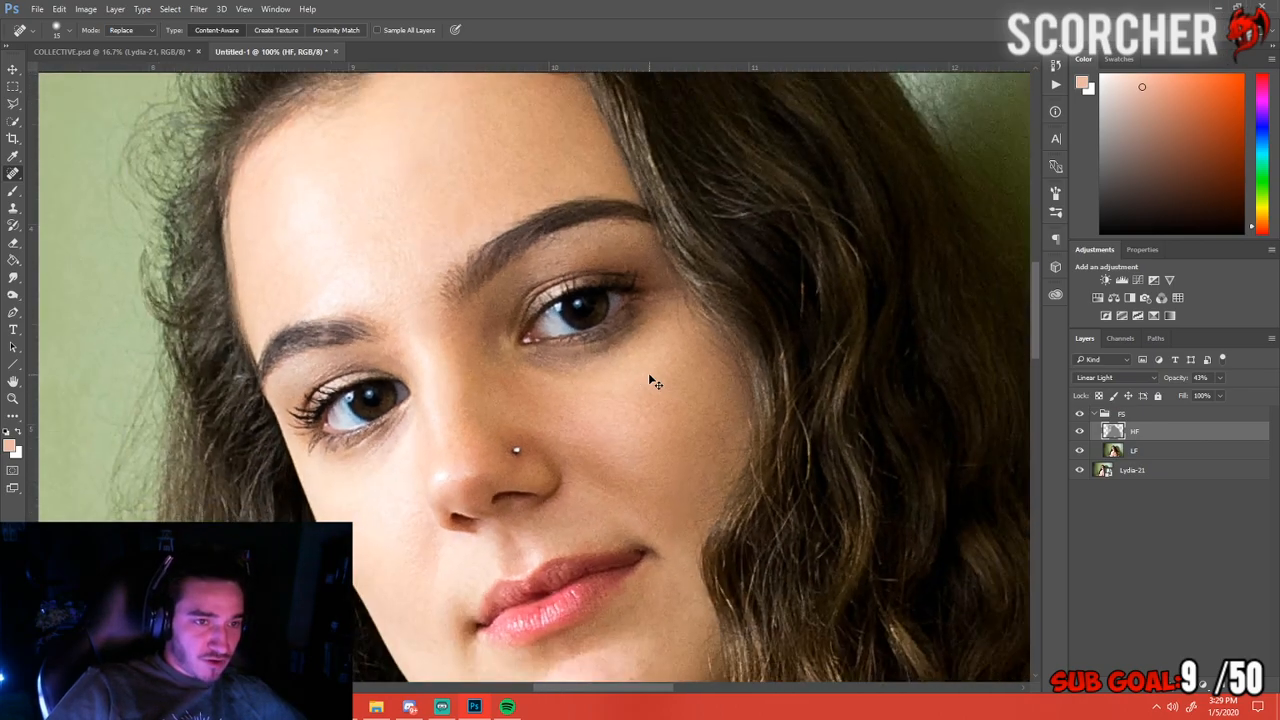
pyautogui.scroll(4, 649, 374)
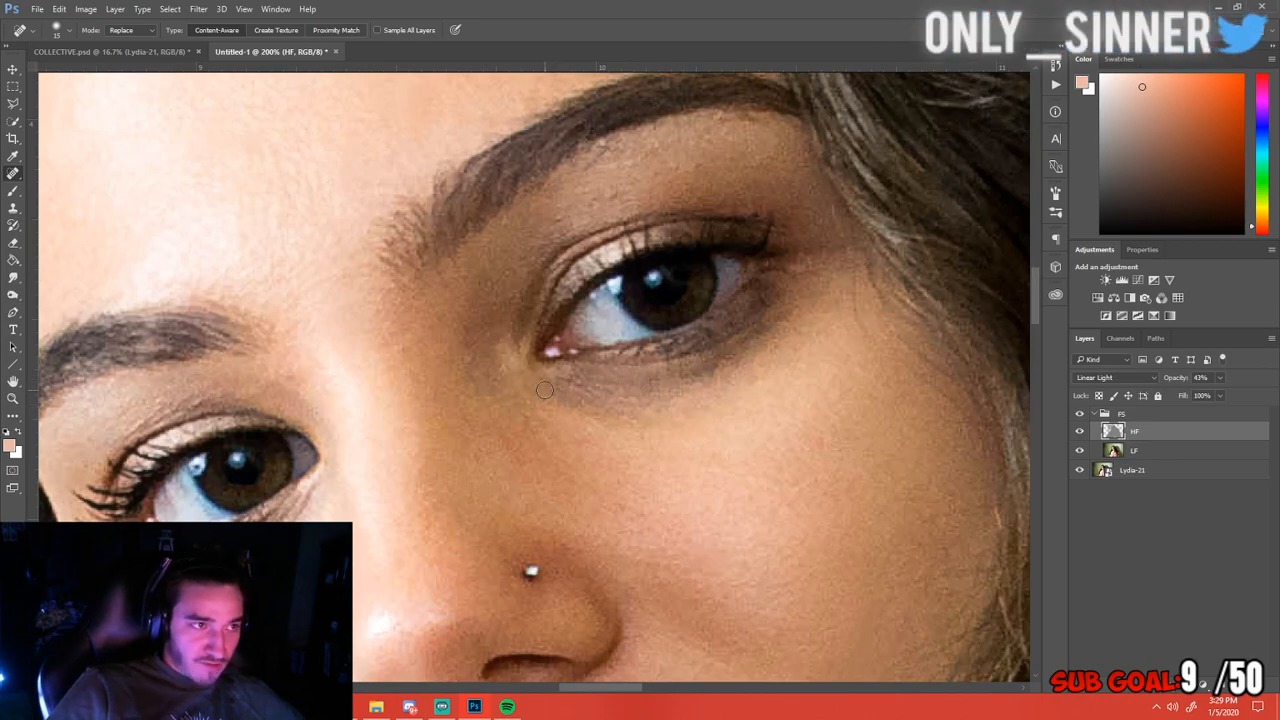
pyautogui.moveTo(548, 390); pyautogui.dragTo(603, 392)
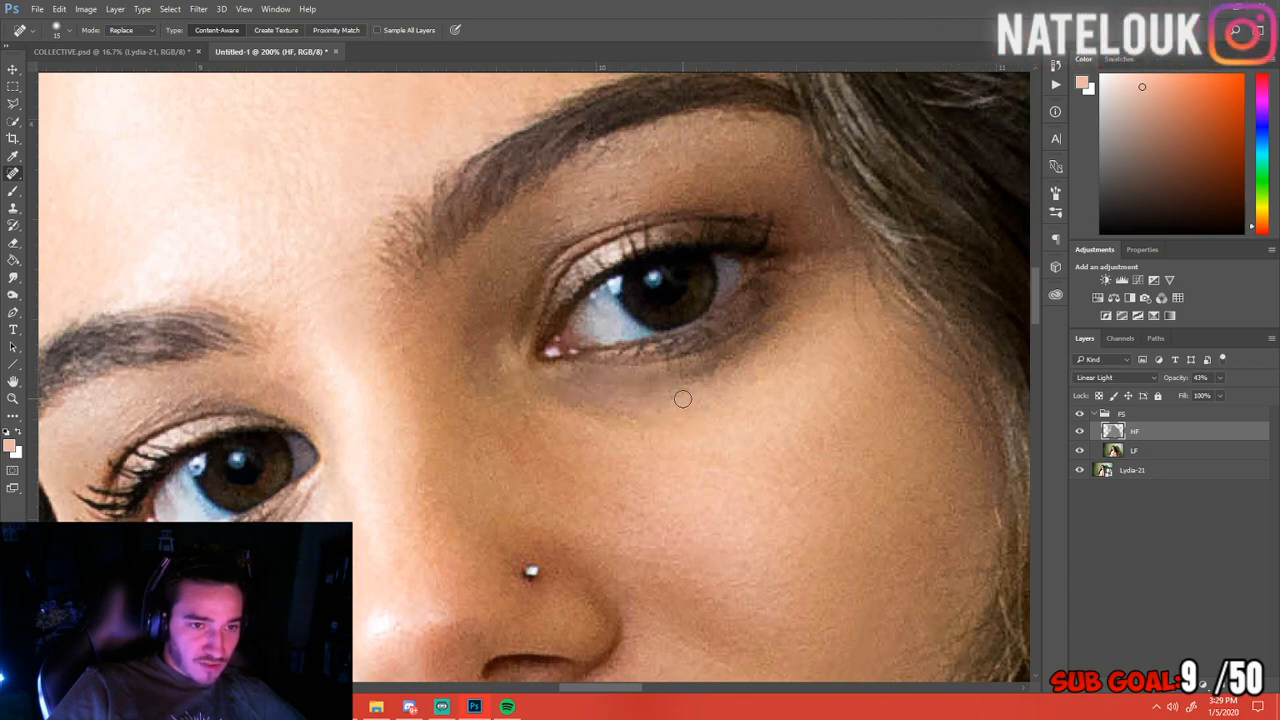
# Heal the dark shadow beneath the same eye on the LF layer with repeated curved Spot Healing strokes
pyautogui.hotkey('alt', '[')
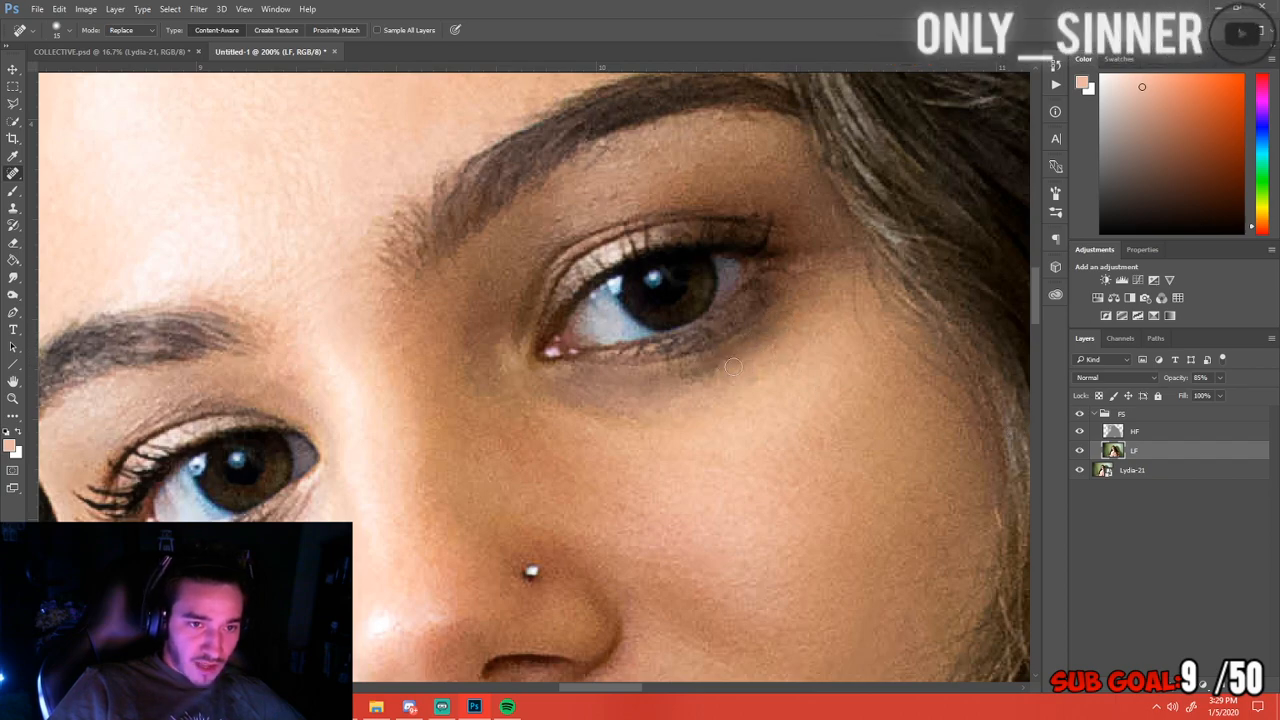
pyautogui.moveTo(683, 418); pyautogui.dragTo(648, 403)
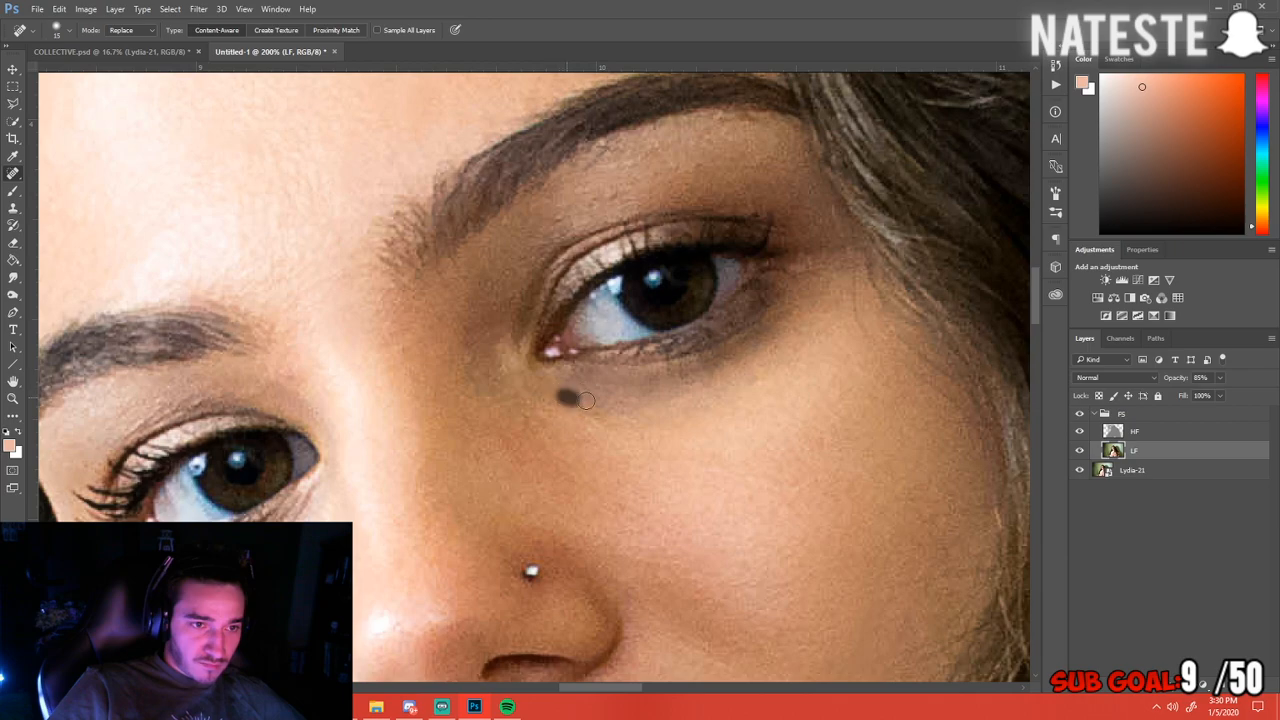
pyautogui.moveTo(593, 410); pyautogui.dragTo(603, 416)
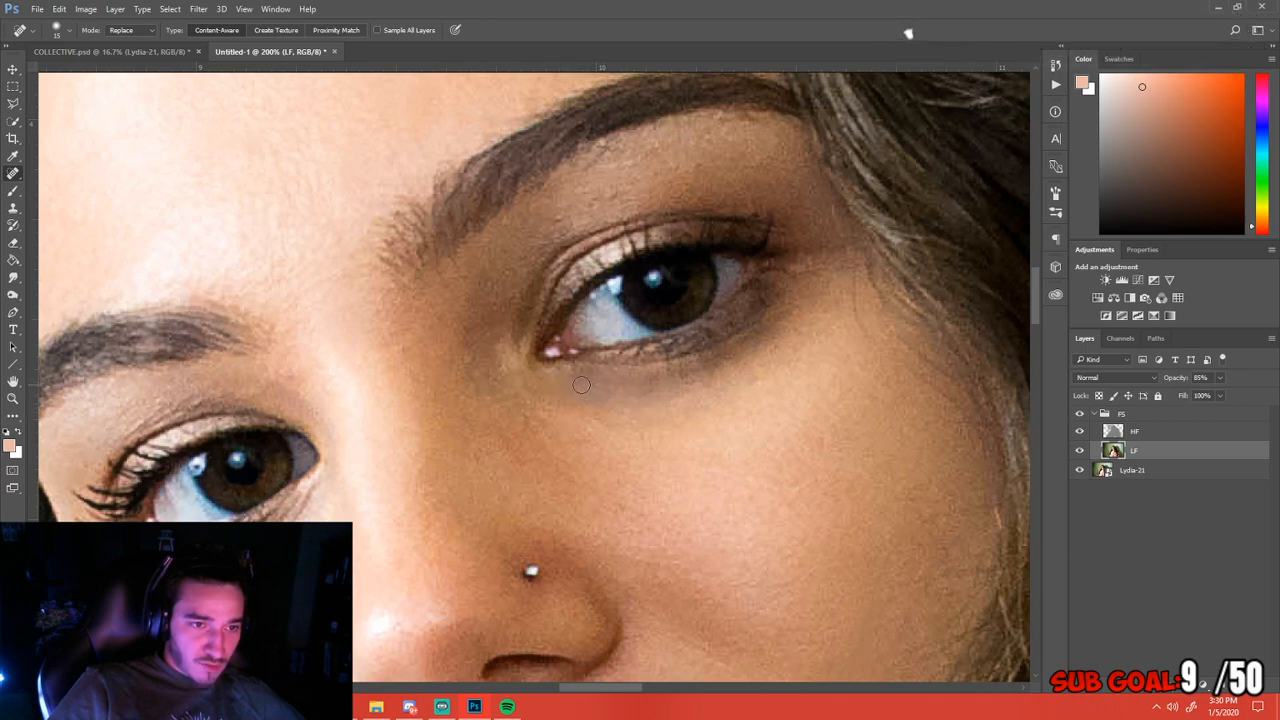
pyautogui.moveTo(743, 383)
pyautogui.mouseDown()
pyautogui.moveTo(690, 382)
pyautogui.moveTo(772, 328)
pyautogui.moveTo(660, 366)
pyautogui.mouseUp()
pyautogui.moveTo(758, 378); pyautogui.dragTo(652, 380)
pyautogui.moveTo(726, 400)
pyautogui.mouseDown()
pyautogui.moveTo(649, 384)
pyautogui.moveTo(680, 413)
pyautogui.moveTo(621, 387)
pyautogui.moveTo(638, 410)
pyautogui.moveTo(595, 395)
pyautogui.mouseUp()
pyautogui.click(680, 416)
pyautogui.moveTo(652, 424); pyautogui.dragTo(577, 382)
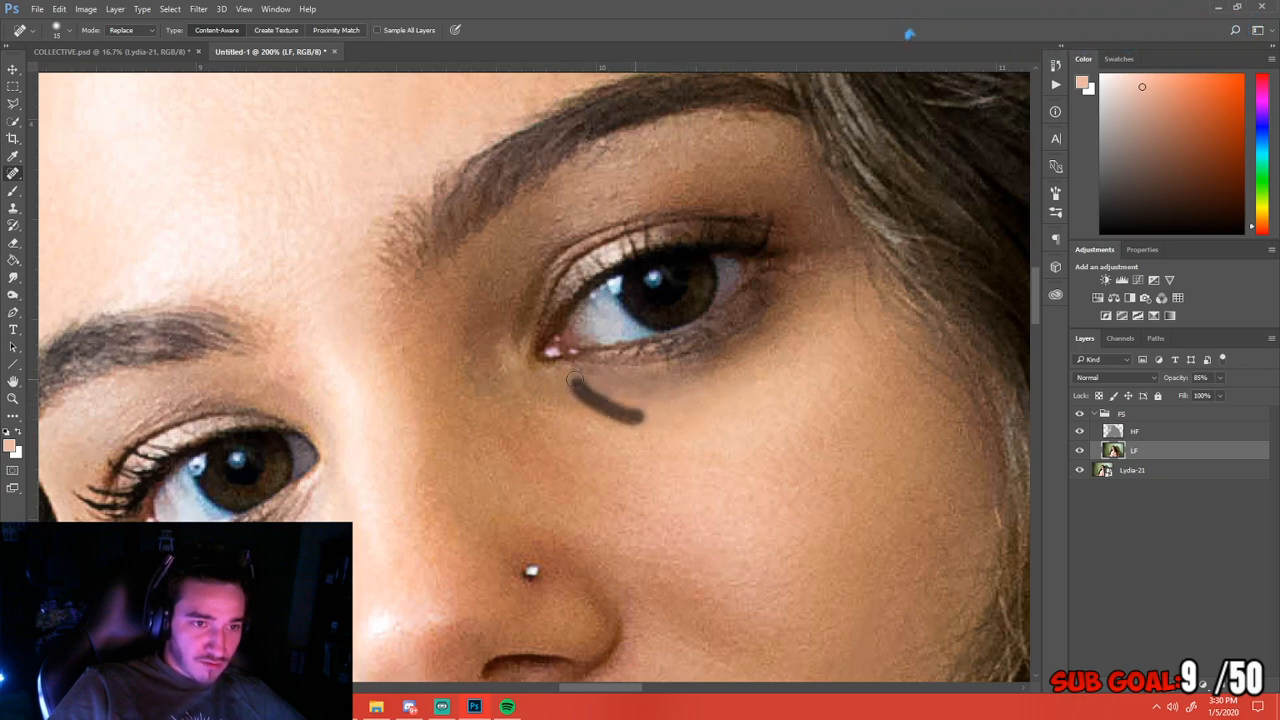
pyautogui.moveTo(626, 424)
pyautogui.mouseDown()
pyautogui.moveTo(587, 382)
pyautogui.moveTo(602, 386)
pyautogui.moveTo(570, 378)
pyautogui.mouseUp()
# Examine the healed under-eye area close up and in the wider portrait, comparing it with the LF layer hidden and shown
pyautogui.hotkey('ctrl', '-')
pyautogui.hotkey('ctrl', '-')
pyautogui.hotkey('ctrl', '-')
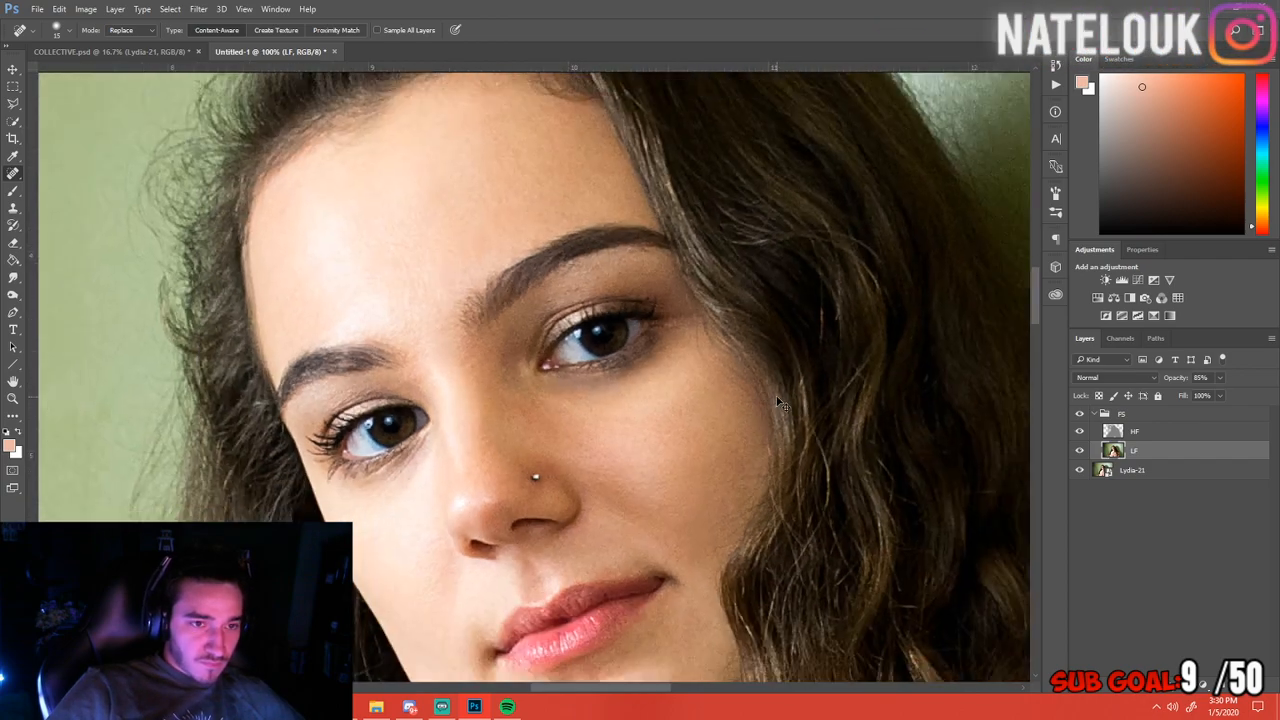
pyautogui.hotkey('ctrl', '-')
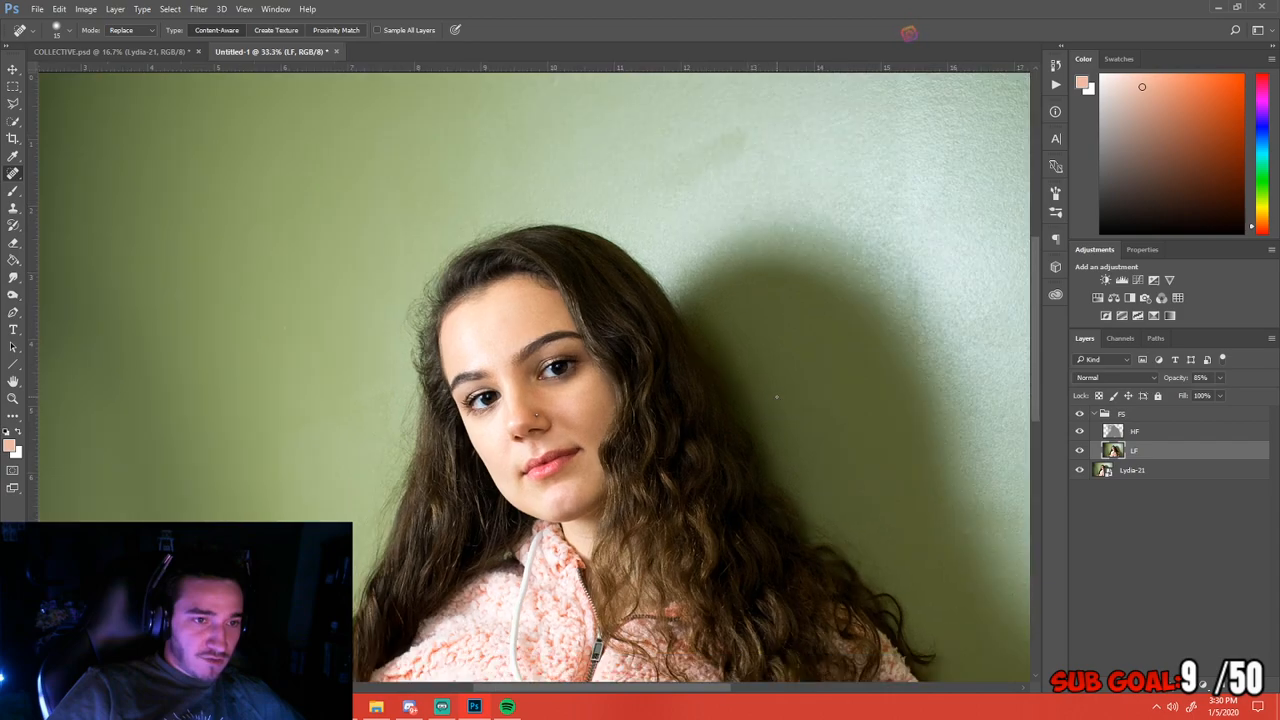
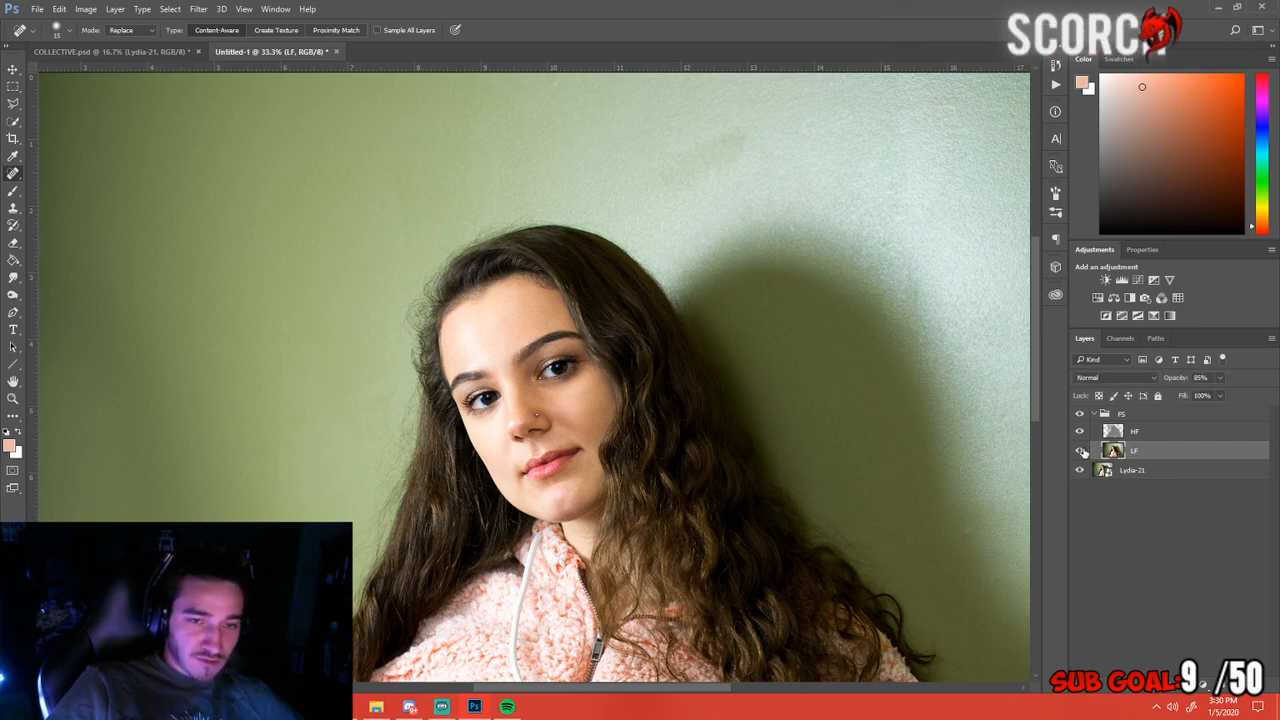
pyautogui.click(1081, 451)
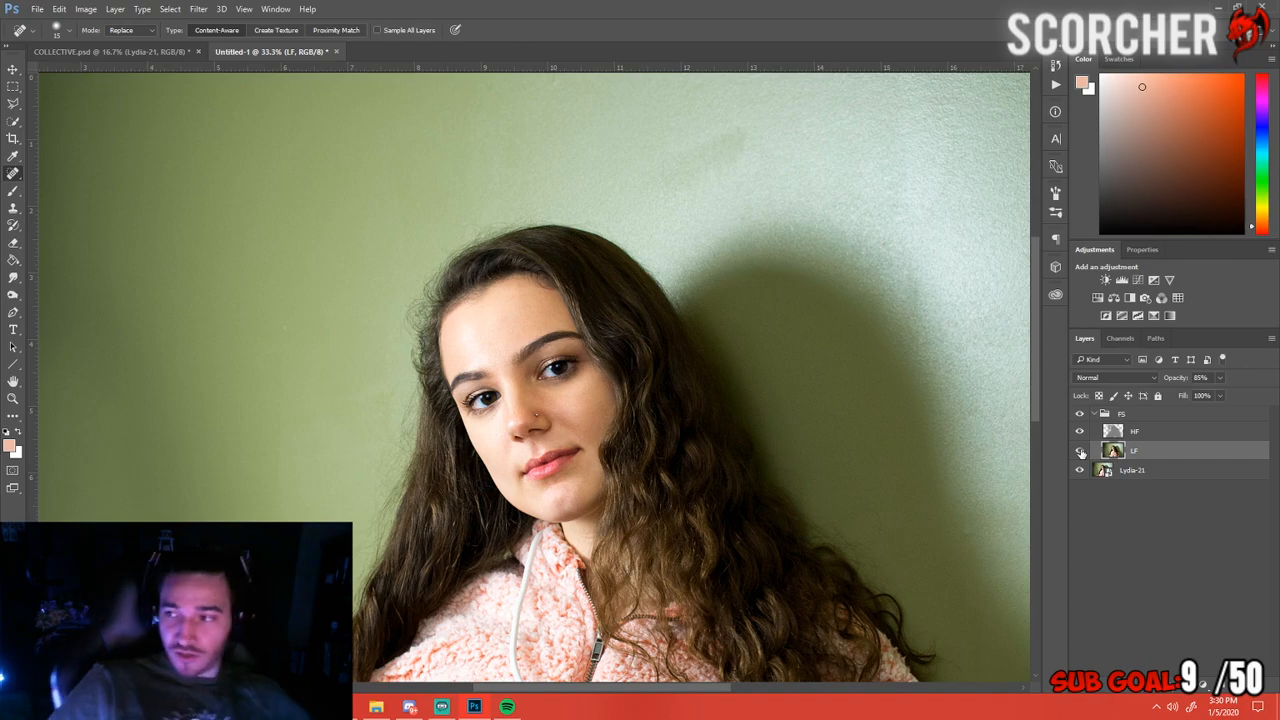
pyautogui.hotkey('ctrl', '+')
pyautogui.hotkey('ctrl', '+')
pyautogui.hotkey('ctrl', '+')
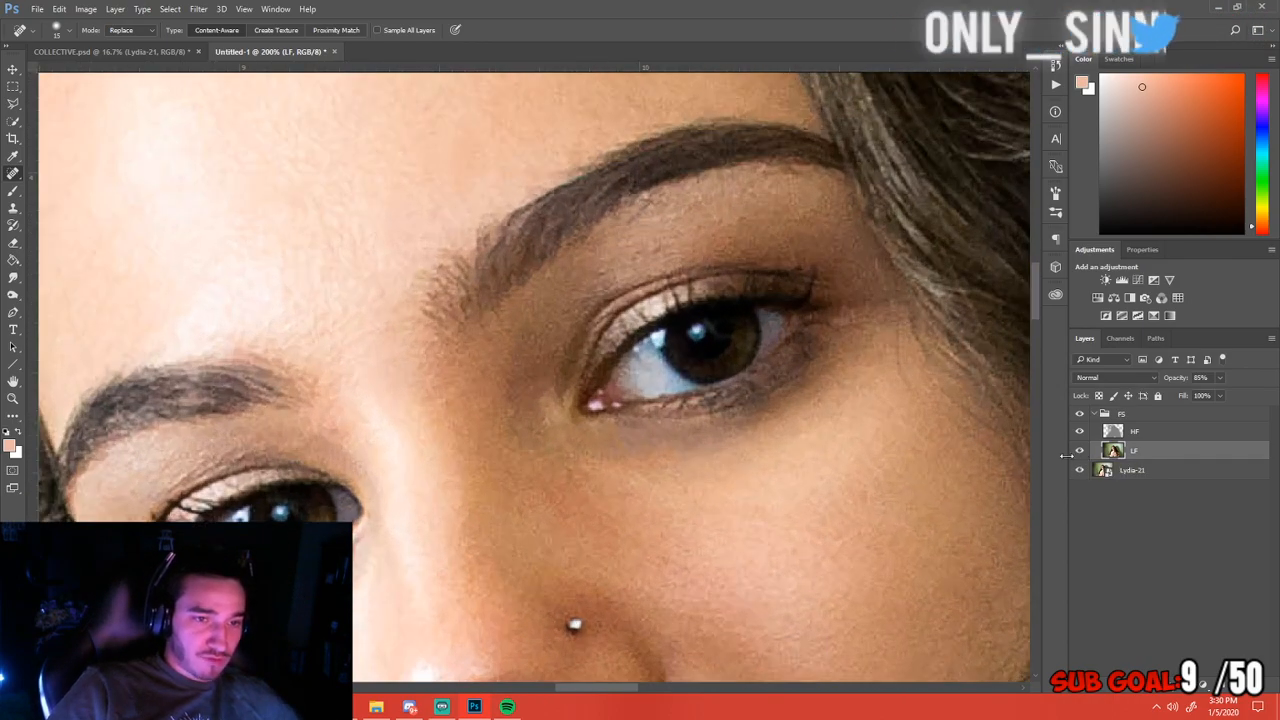
pyautogui.moveTo(755, 450); pyautogui.dragTo(632, 331)
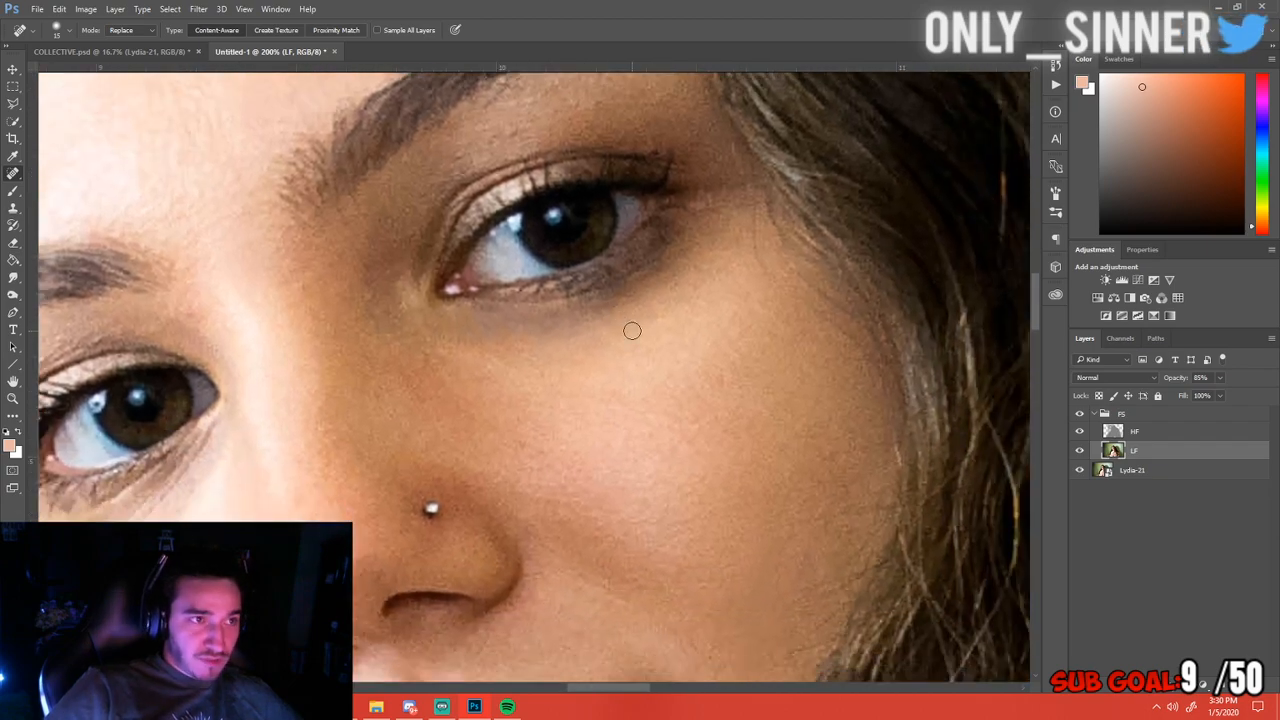
pyautogui.hotkey('ctrl', '-')
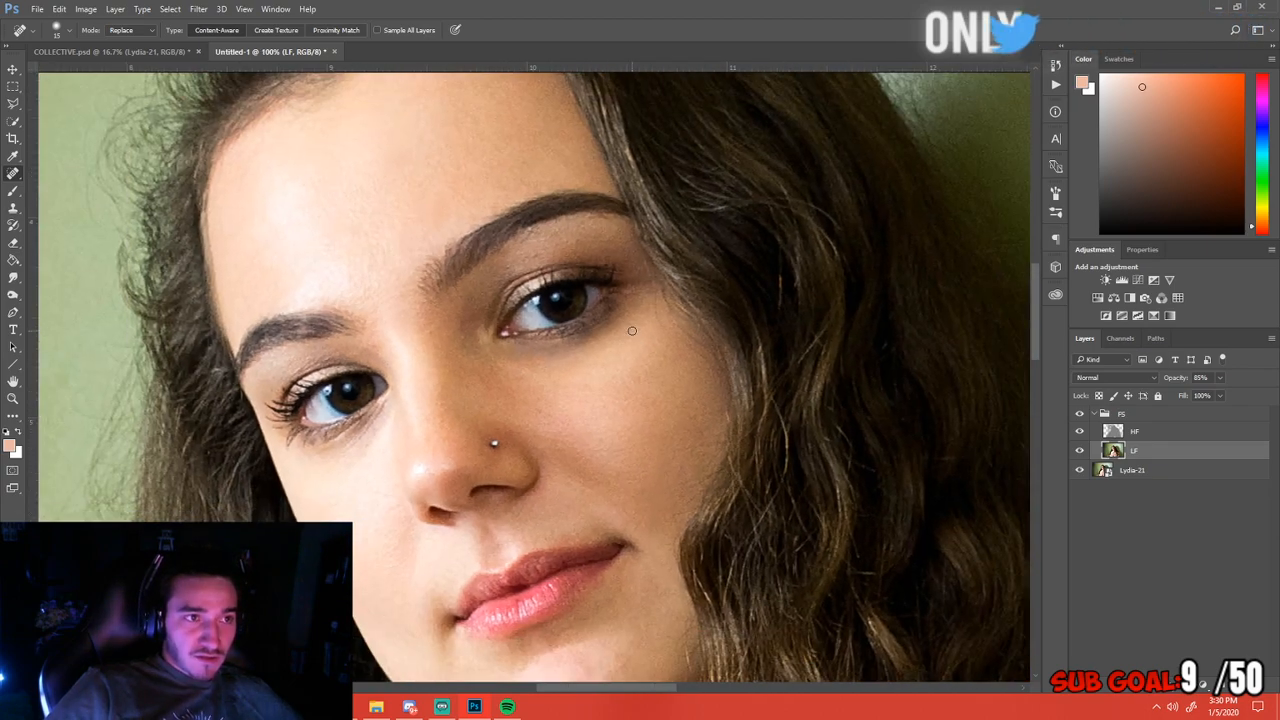
# Add an empty layer above HF inside the FS group, leave its blend mode at Normal, and switch to the Brush tool
pyautogui.click(1163, 431)
pyautogui.hotkey('ctrl', 'shift', 'alt', 'n')
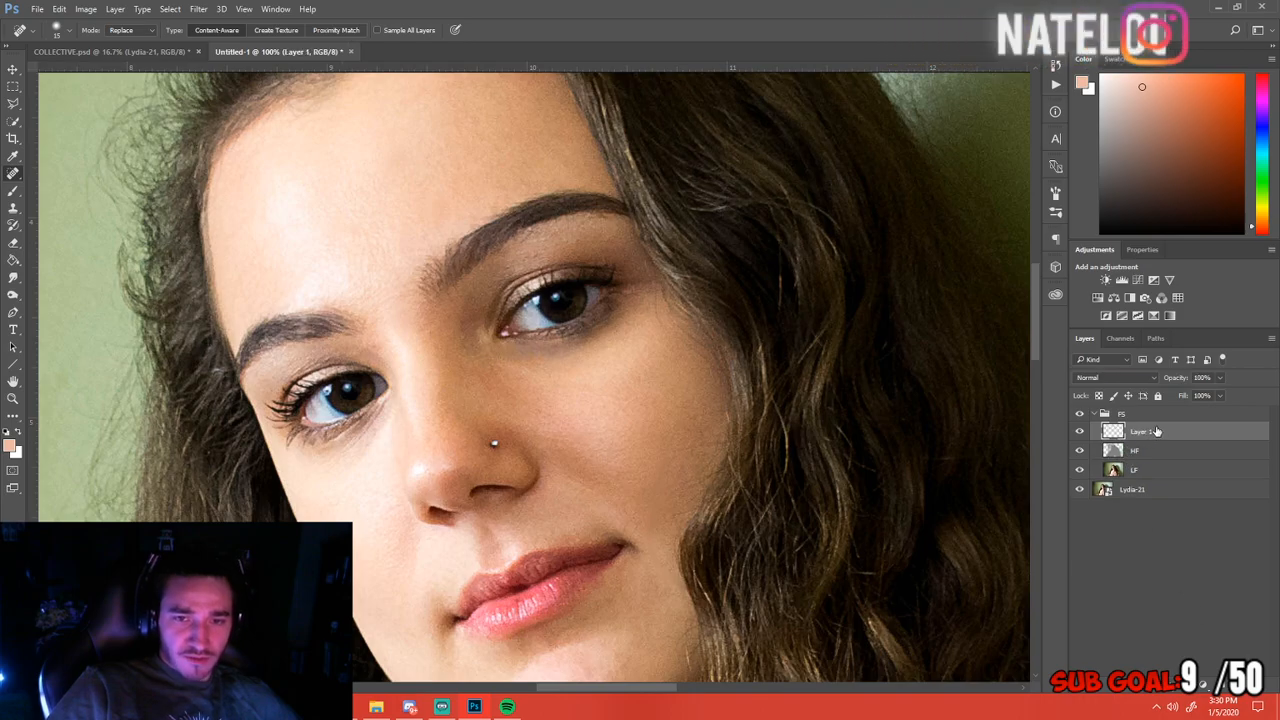
pyautogui.click(1110, 377)
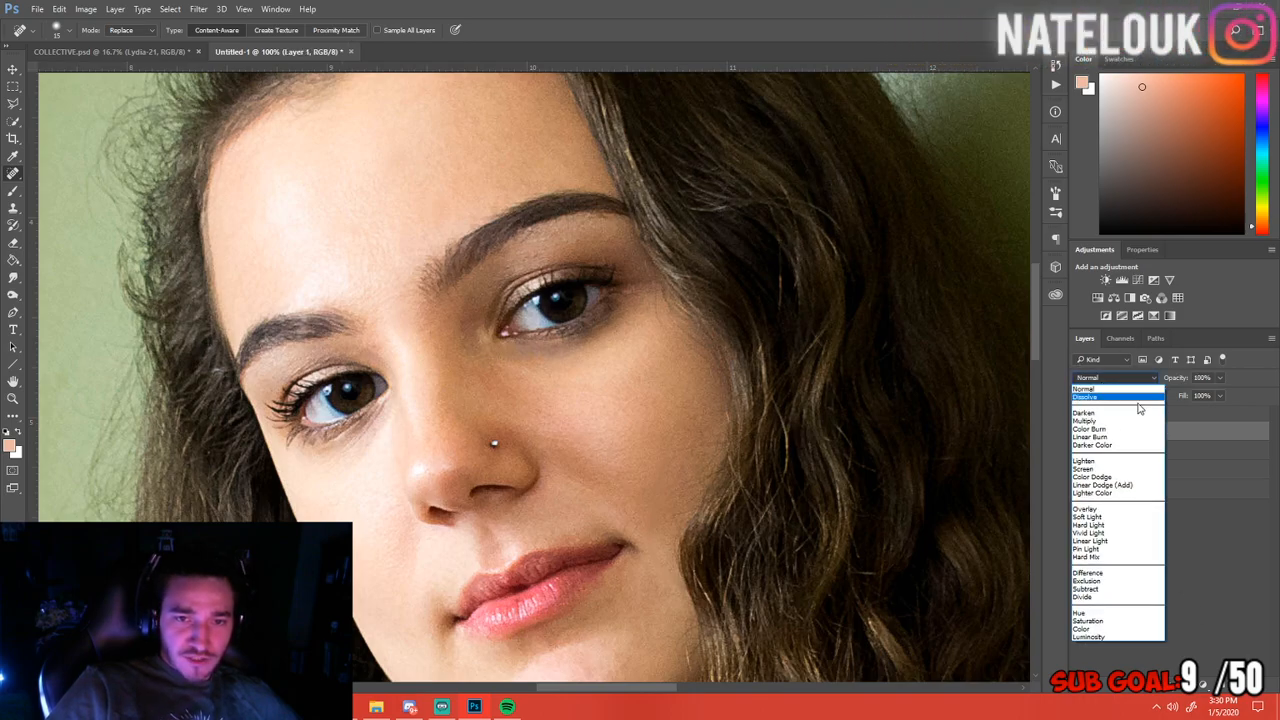
pyautogui.click(1087, 629)
pyautogui.click(1110, 377)
pyautogui.click(1090, 388)
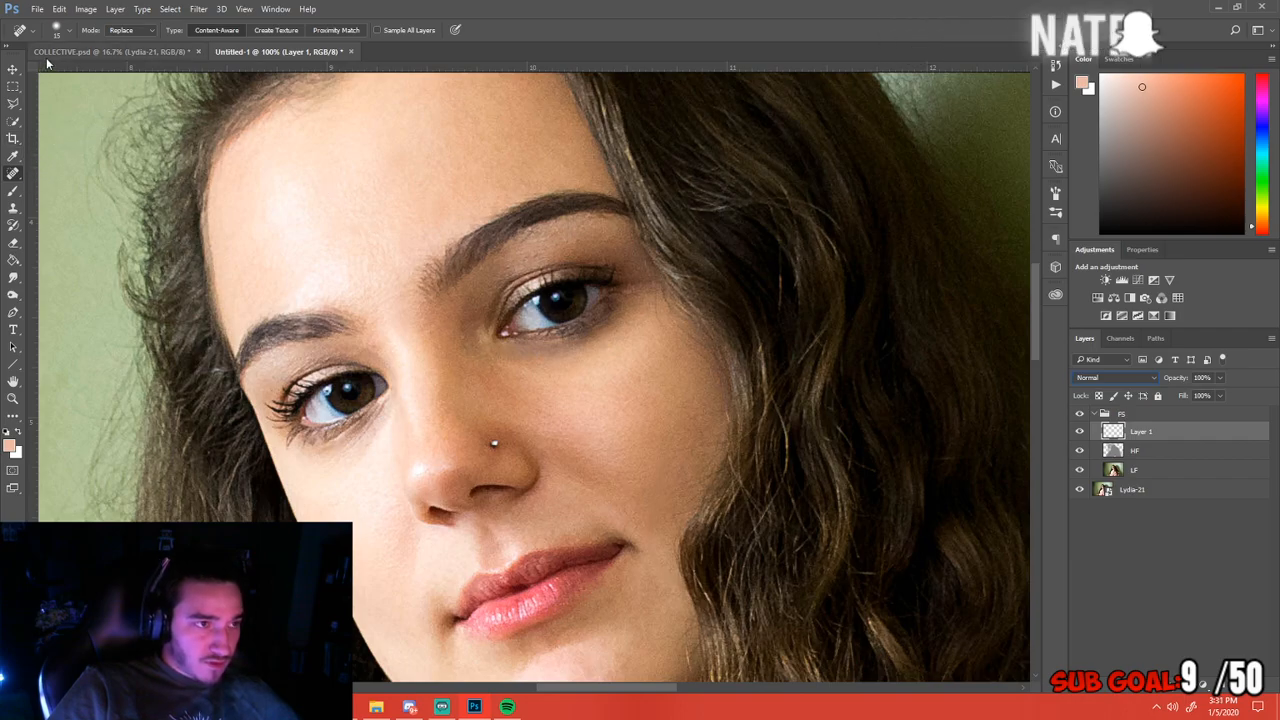
pyautogui.press('b')
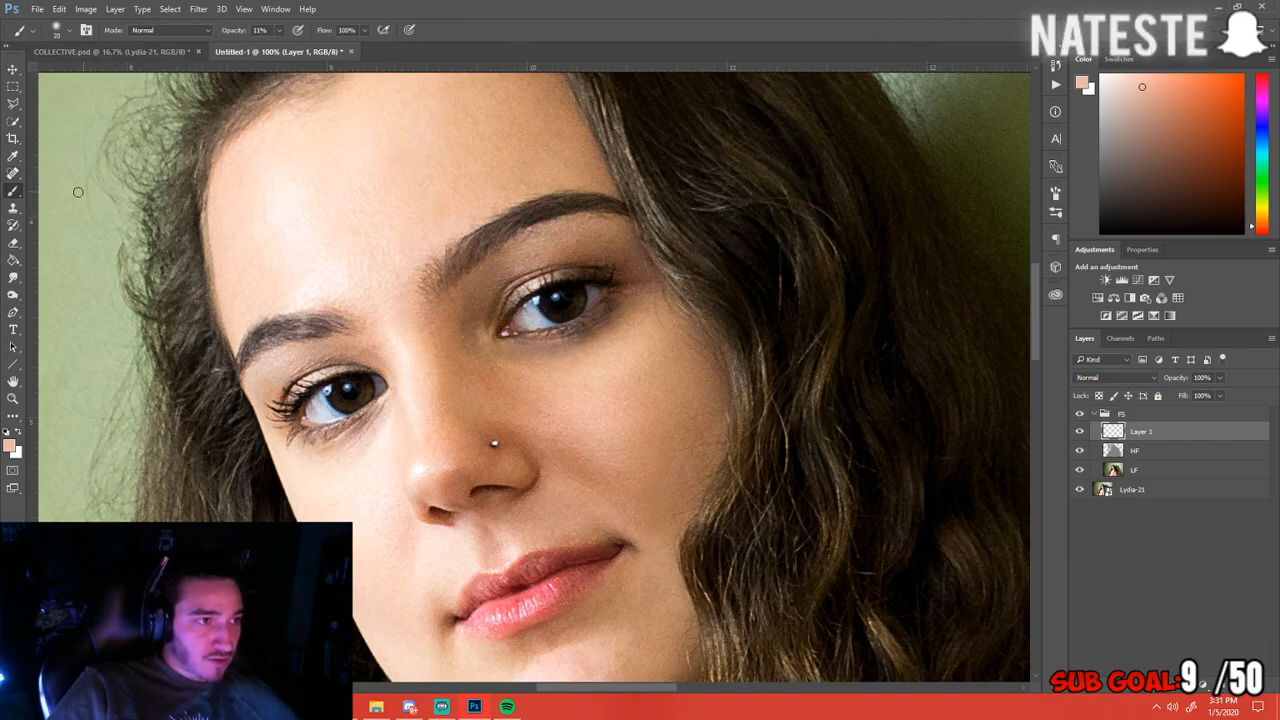
# Set the brush to 100% opacity and 5% flow, and sample the skin below the eye on the right side using 11 by 11 Average
pyautogui.click(262, 29)
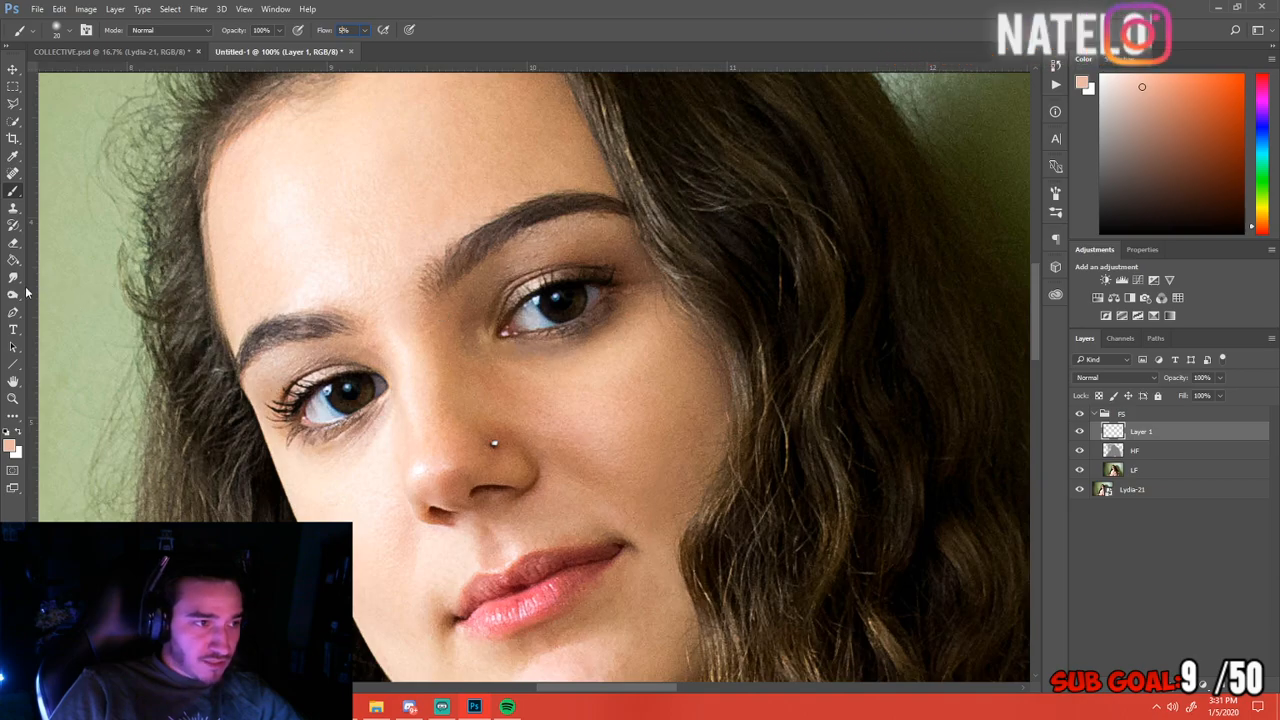
pyautogui.rightClick(13, 157)
pyautogui.click(70, 166)
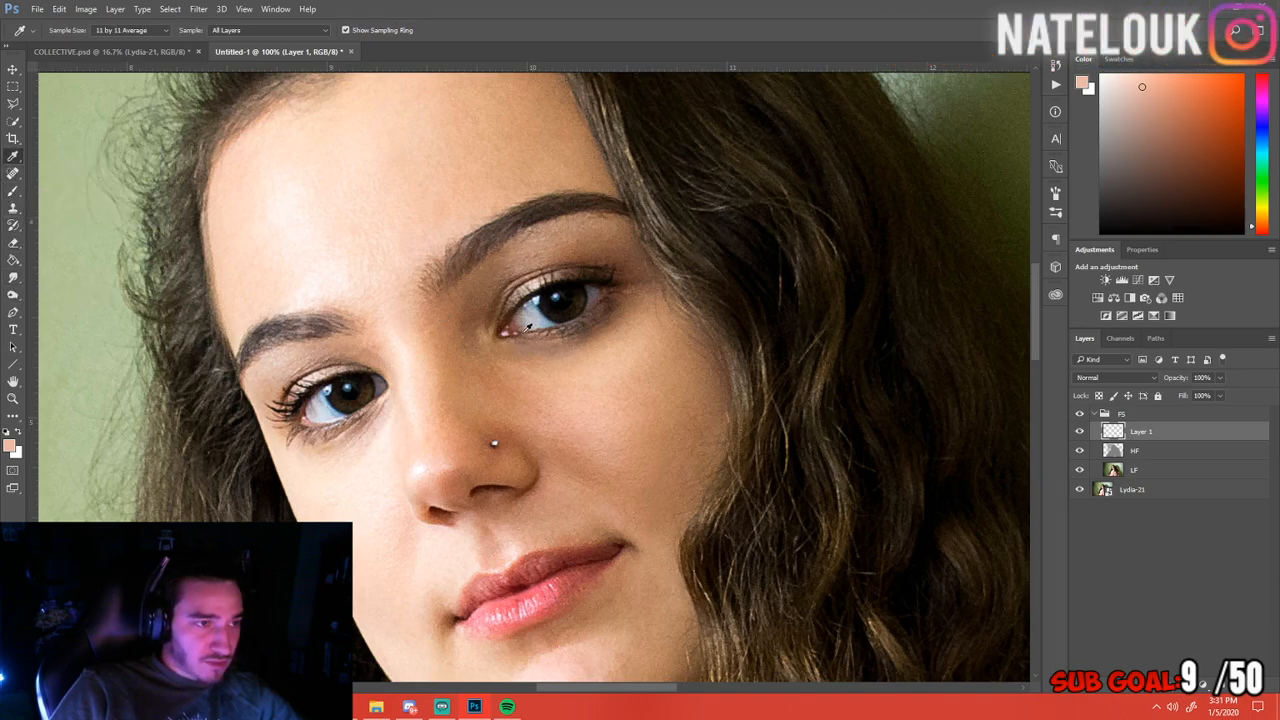
pyautogui.click(556, 366)
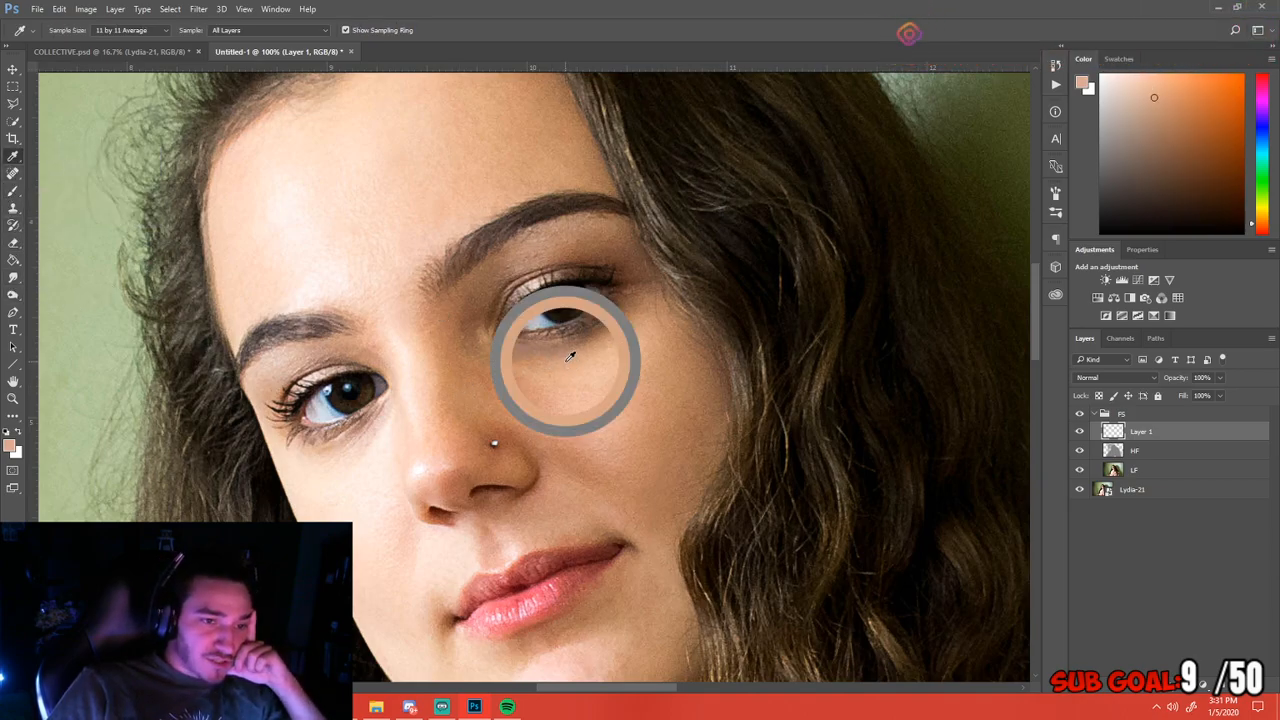
pyautogui.click(130, 31)
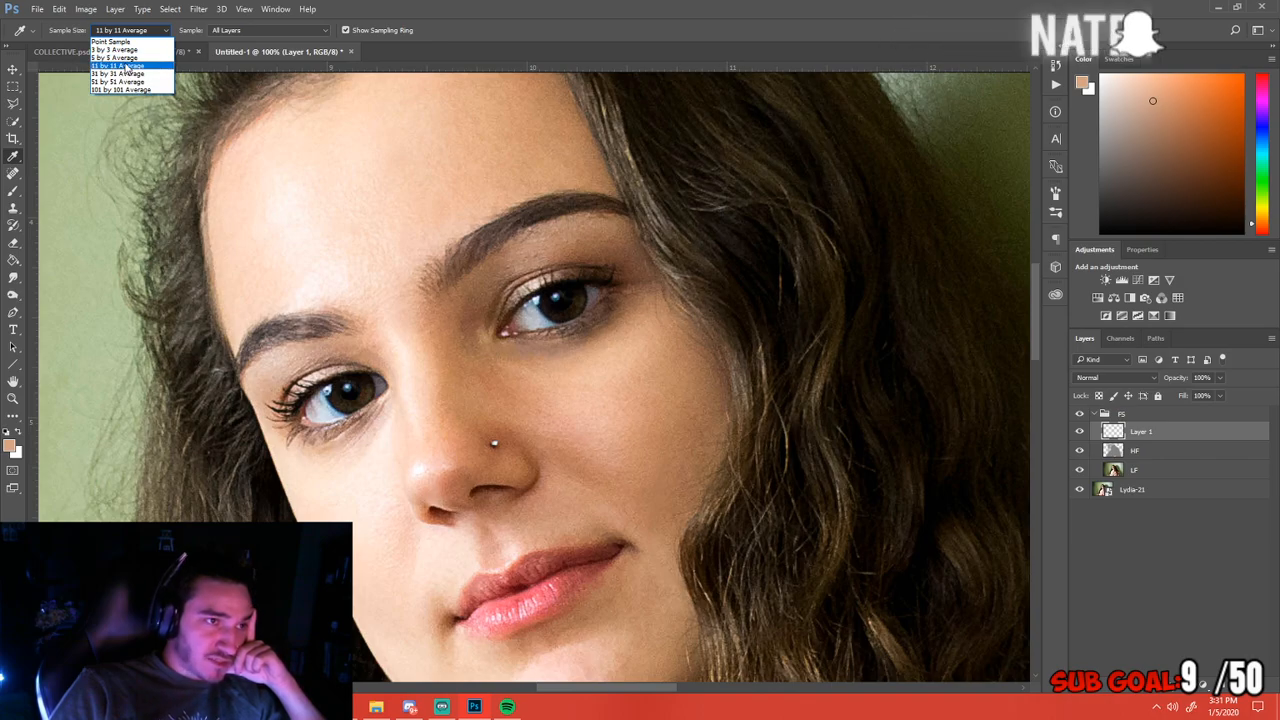
pyautogui.click(128, 67)
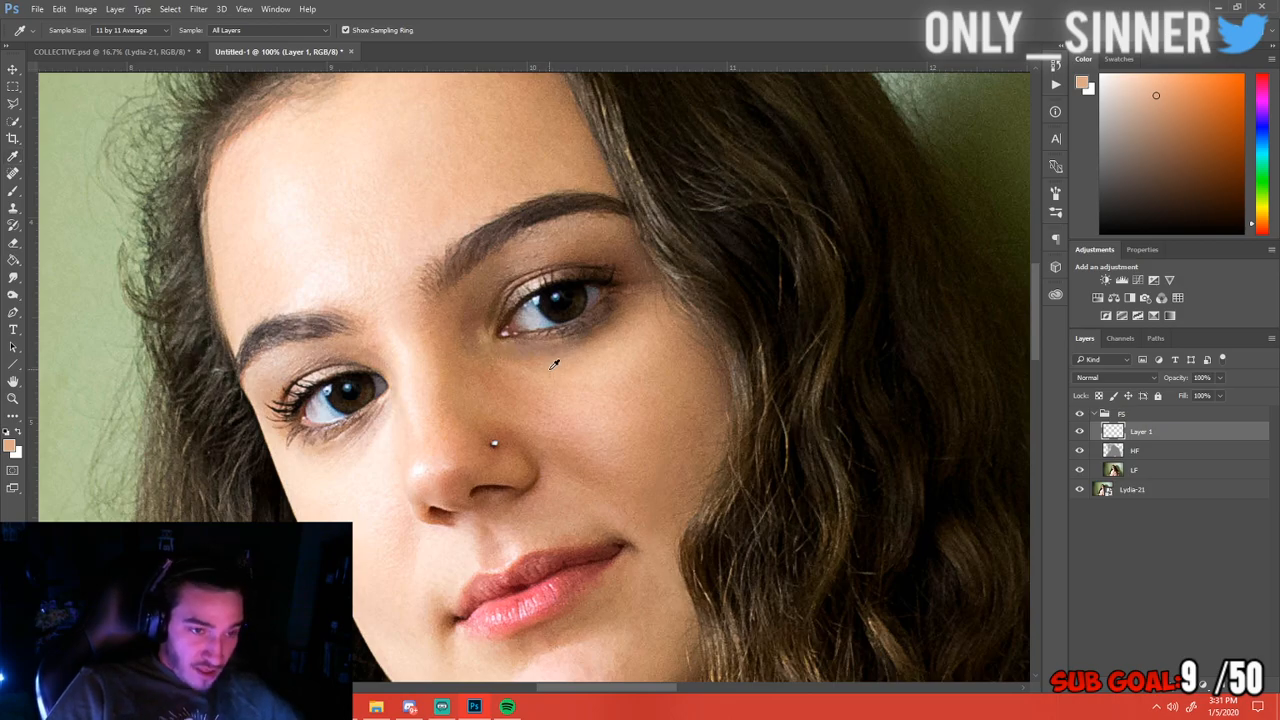
# Reduce the brush flow to 2%, paint skin tone beneath that eye on Layer 1, and sample the darker skin near its outer corner
pyautogui.press('b')
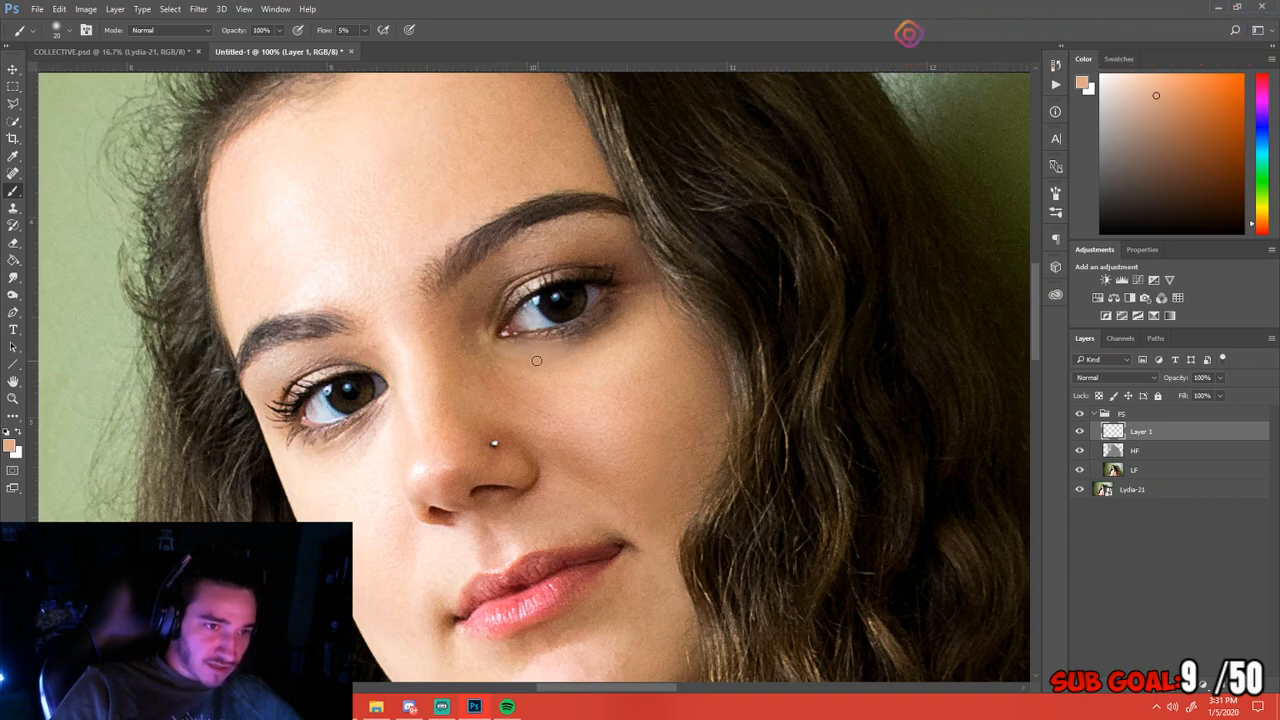
pyautogui.click(345, 31)
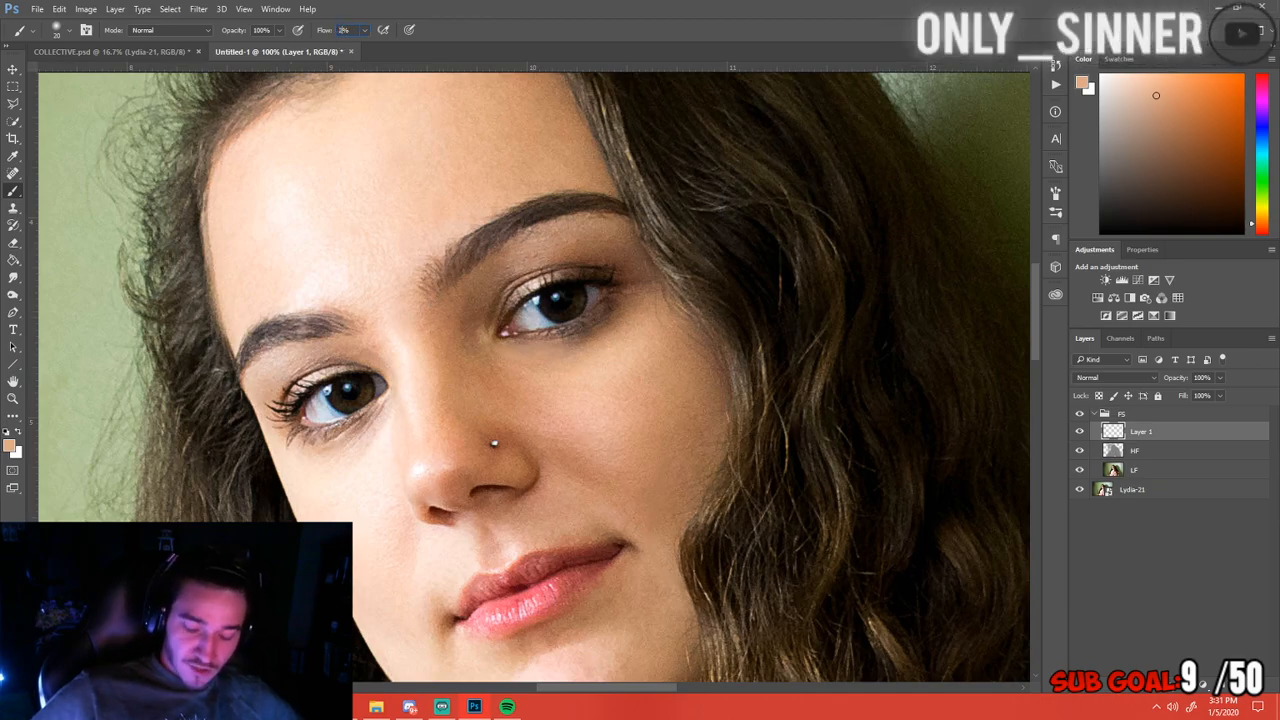
pyautogui.moveTo(474, 344); pyautogui.dragTo(565, 354)
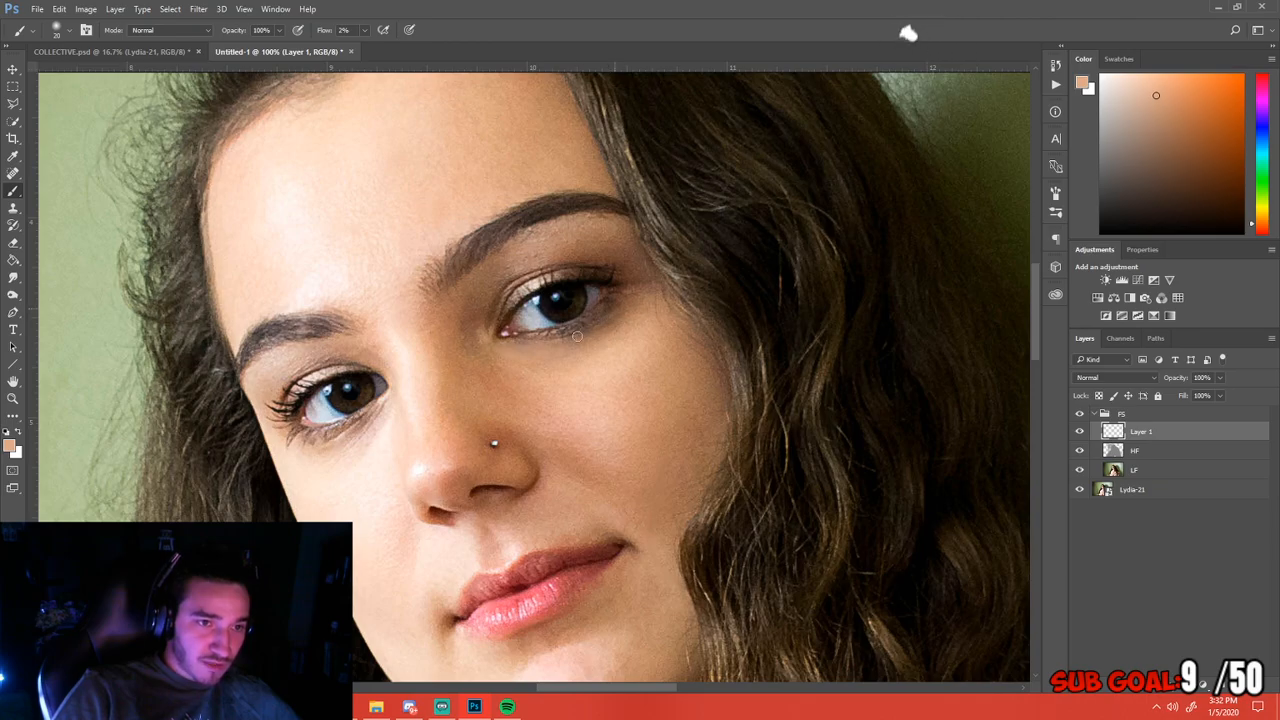
pyautogui.keyDown('alt'); pyautogui.click(632, 315); pyautogui.keyUp('alt')
pyautogui.keyDown('alt'); pyautogui.click(631, 315); pyautogui.keyUp('alt')
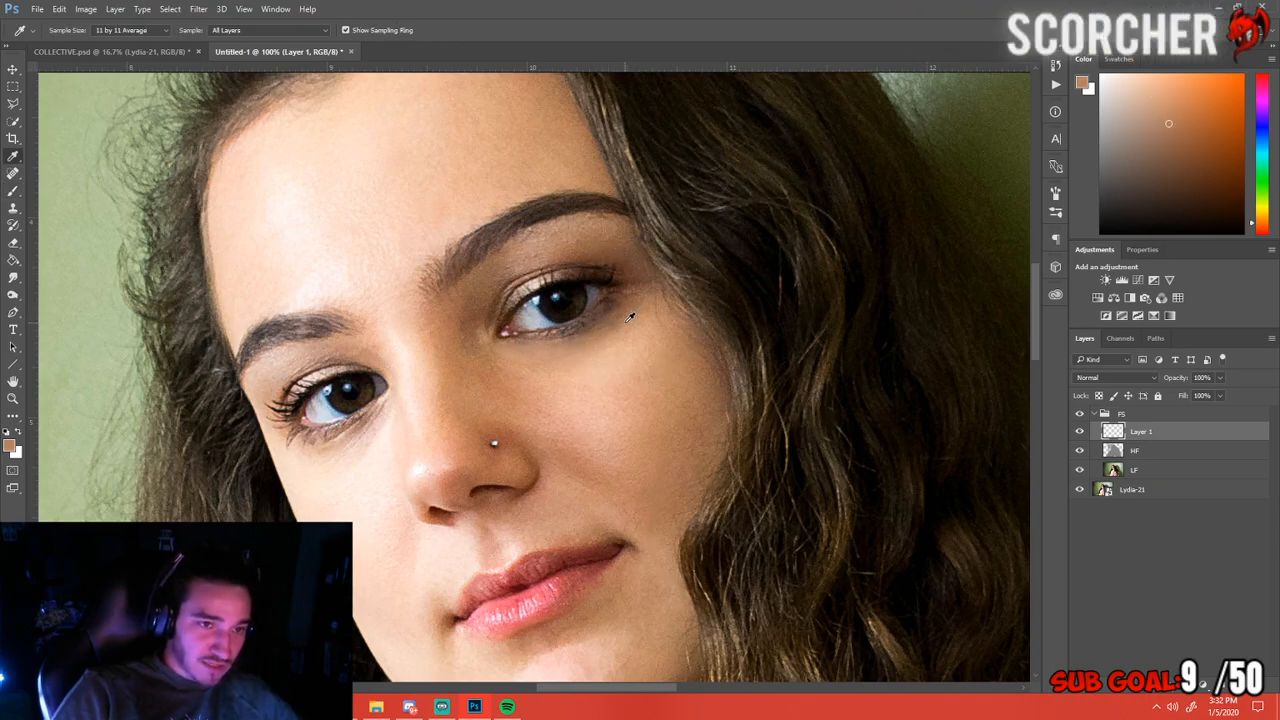
pyautogui.keyDown('alt'); pyautogui.click(618, 316); pyautogui.keyUp('alt')
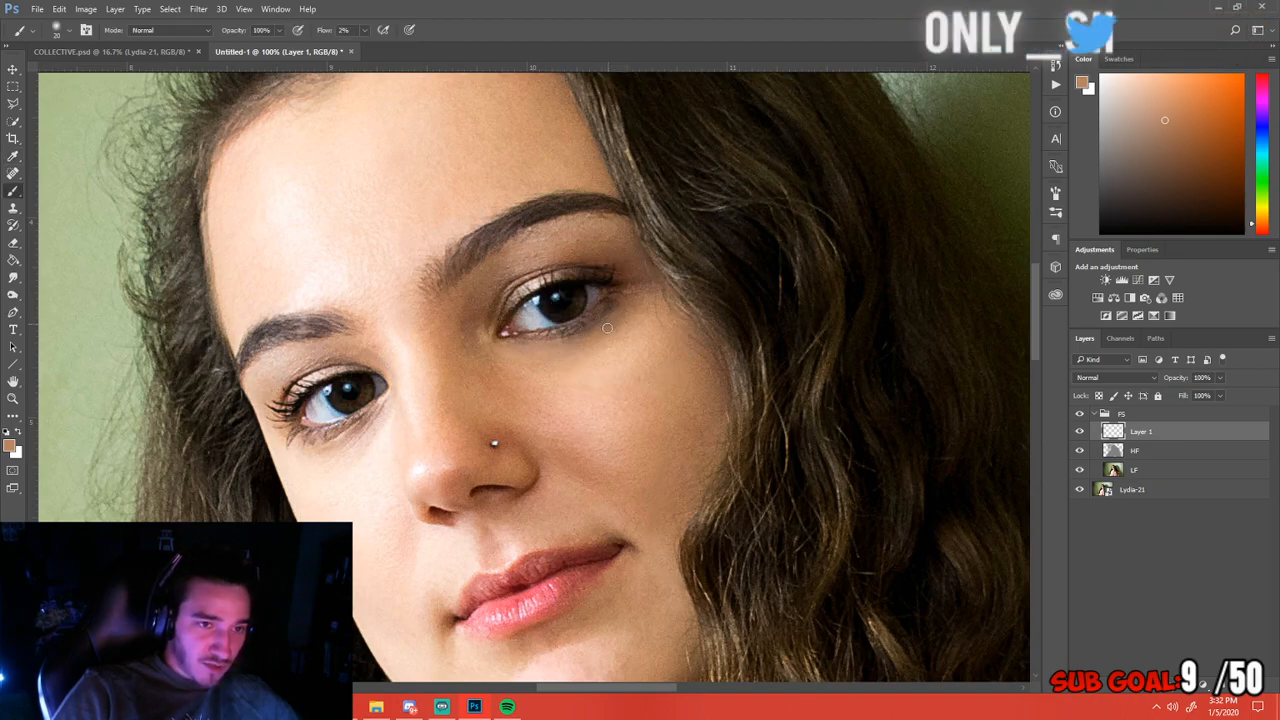
# Resample lighter skin tones from just below the same eye with the Eyedropper and return to the Brush tool
pyautogui.press('i')
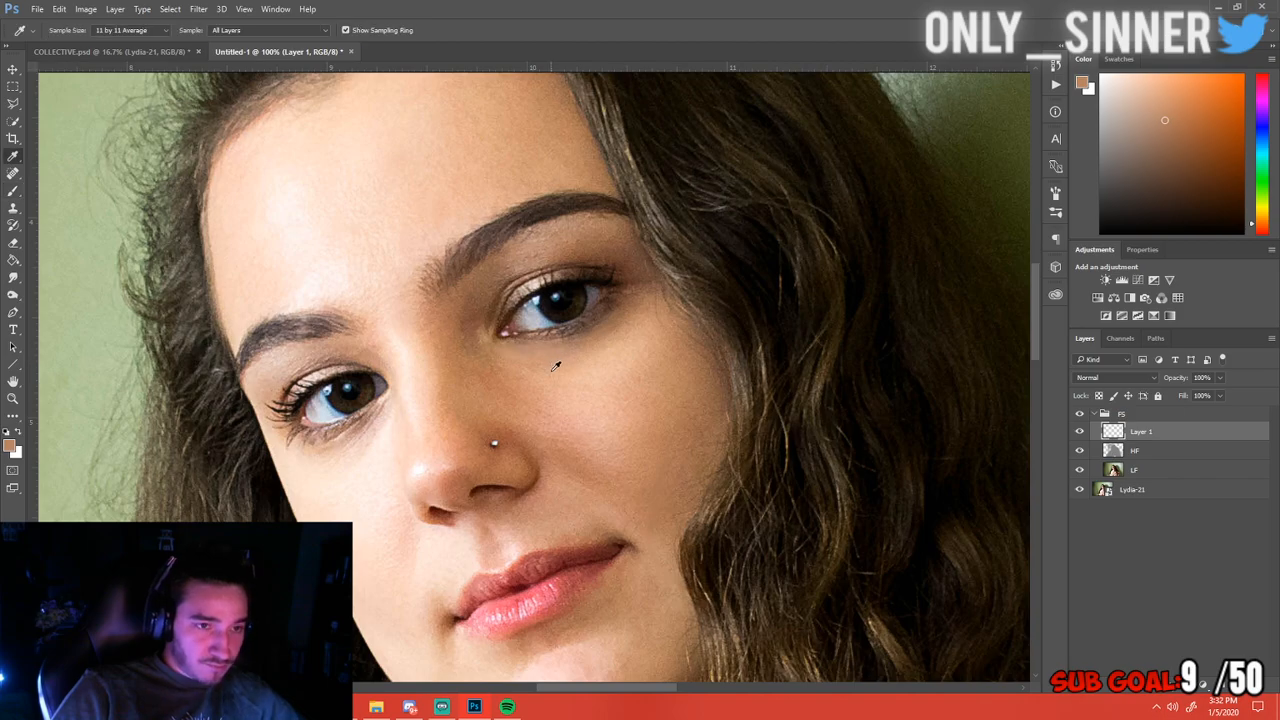
pyautogui.click(544, 356)
pyautogui.press('b')
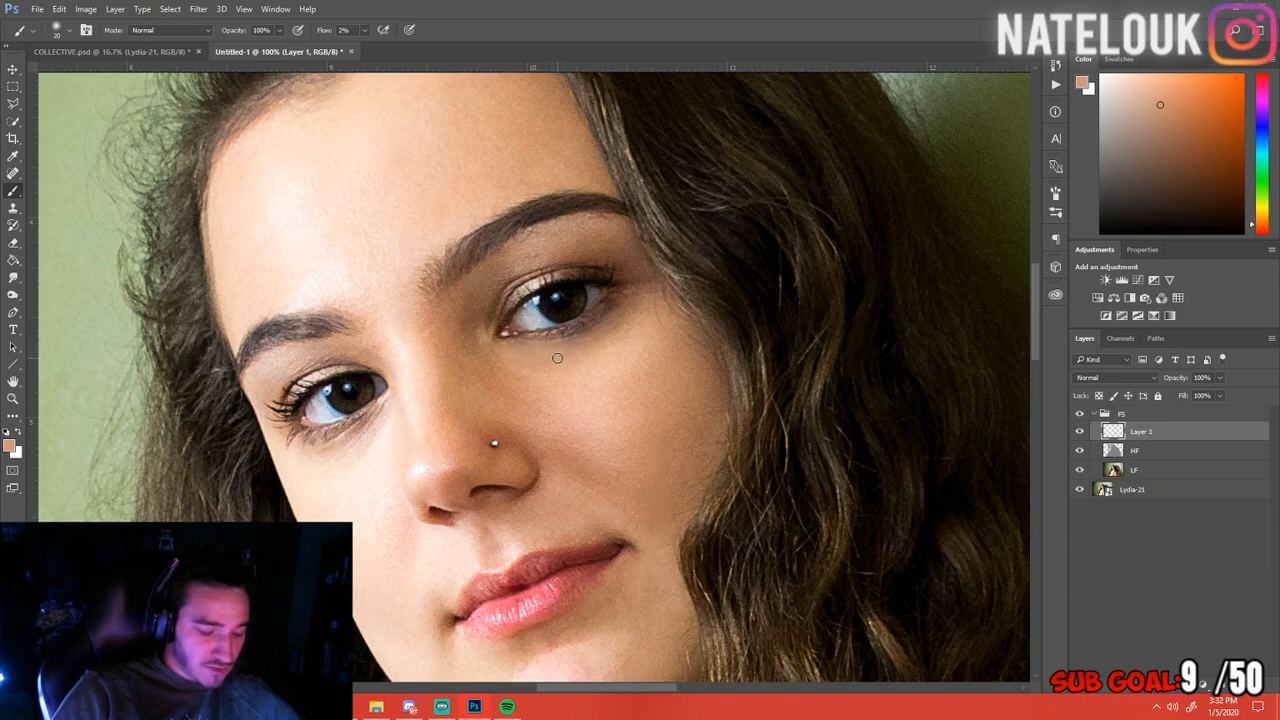
pyautogui.press('i')
pyautogui.click(598, 351)
pyautogui.click(598, 351)
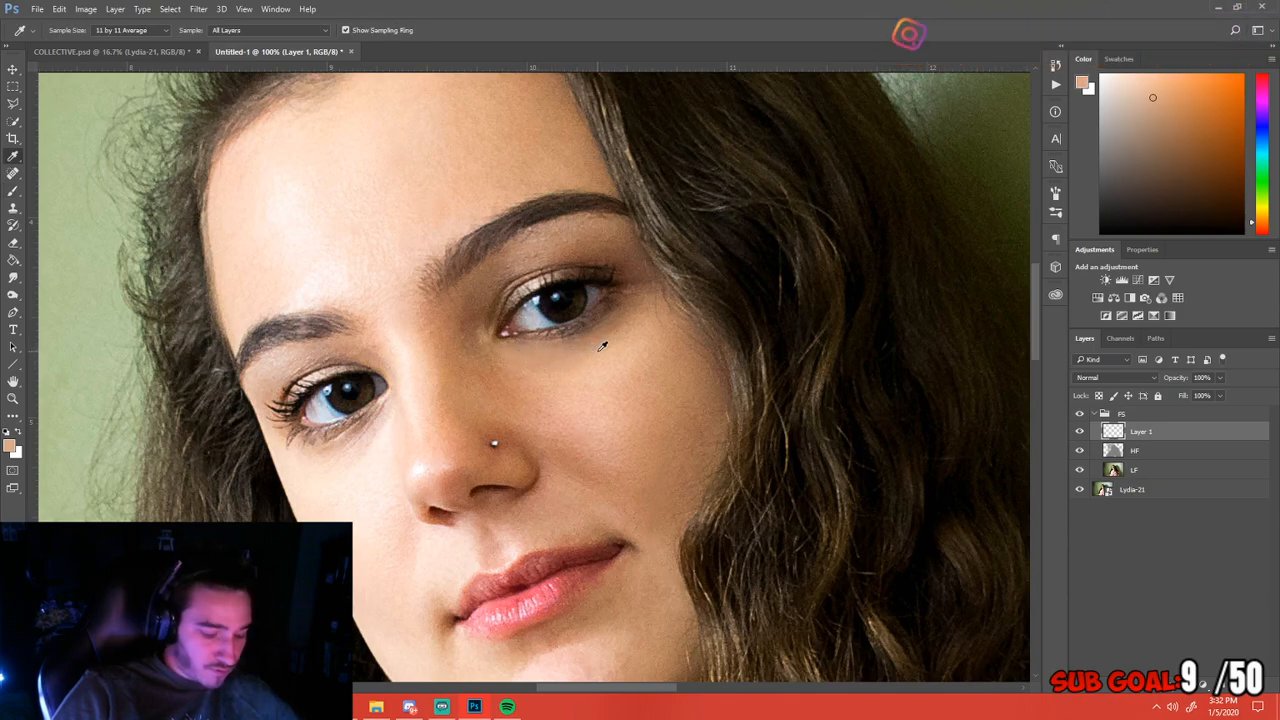
pyautogui.press('b')
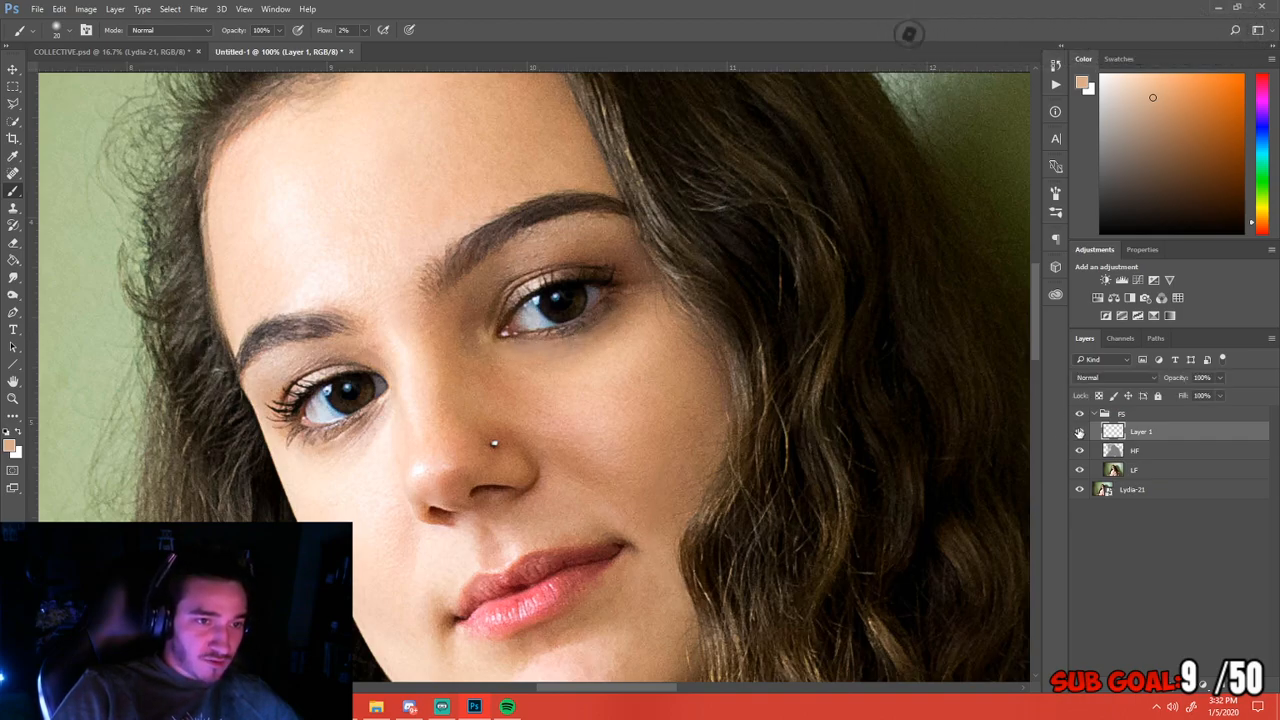
# Examine the brushed under-eye area in the wider portrait, comparing it with Layer 1 hidden and shown
pyautogui.hotkey('ctrl', '-')
pyautogui.hotkey('ctrl', '-')
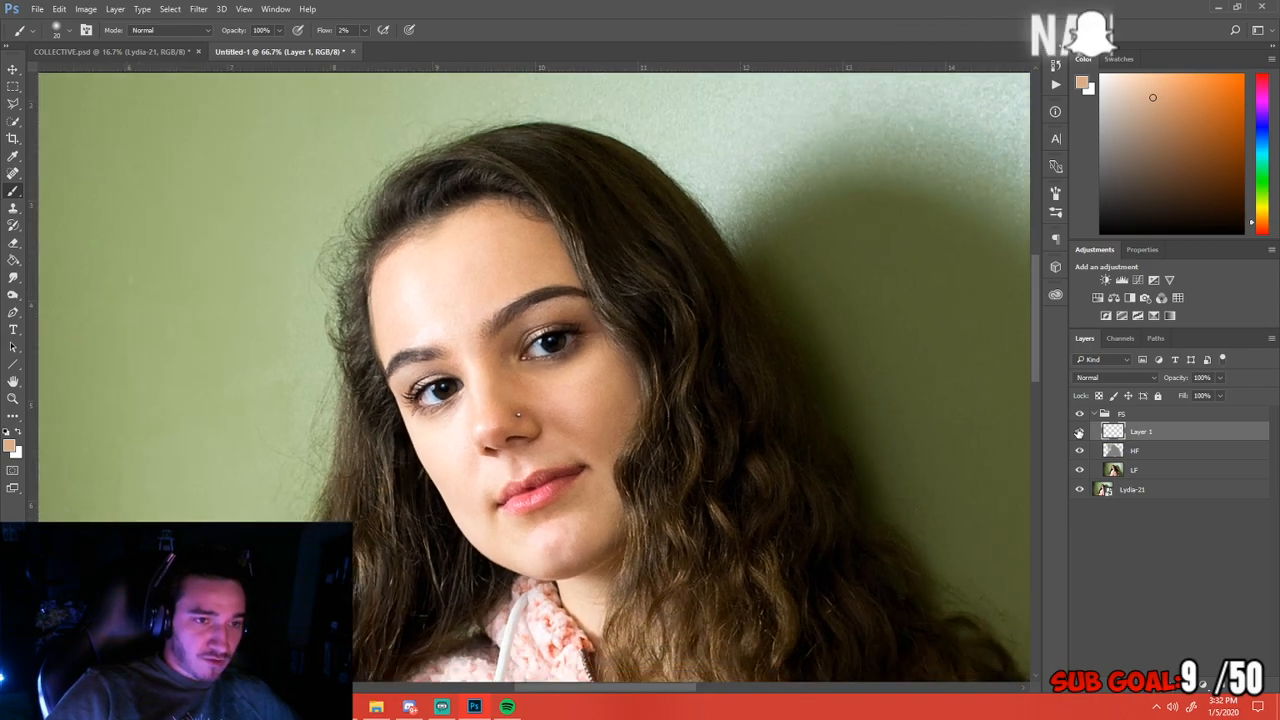
pyautogui.hotkey('ctrl', '-')
pyautogui.hotkey('ctrl', '-')
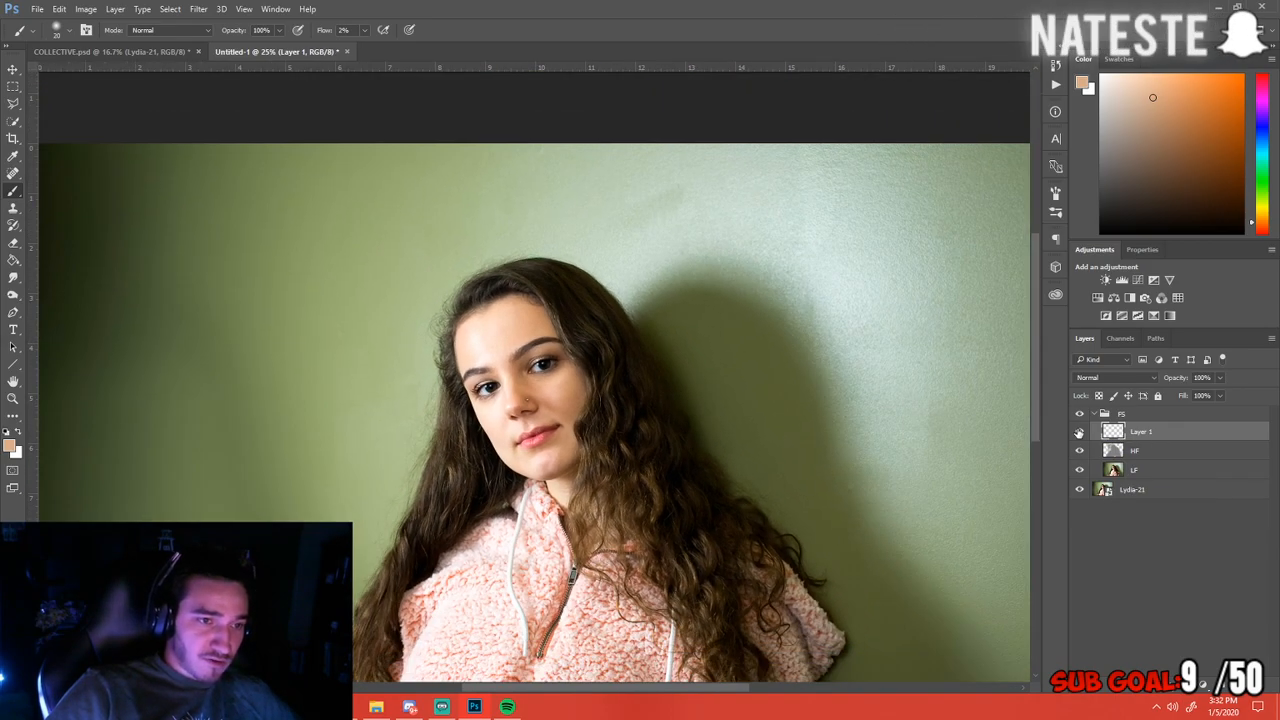
pyautogui.hotkey('ctrl', '+')
pyautogui.moveTo(709, 443); pyautogui.dragTo(703, 354)
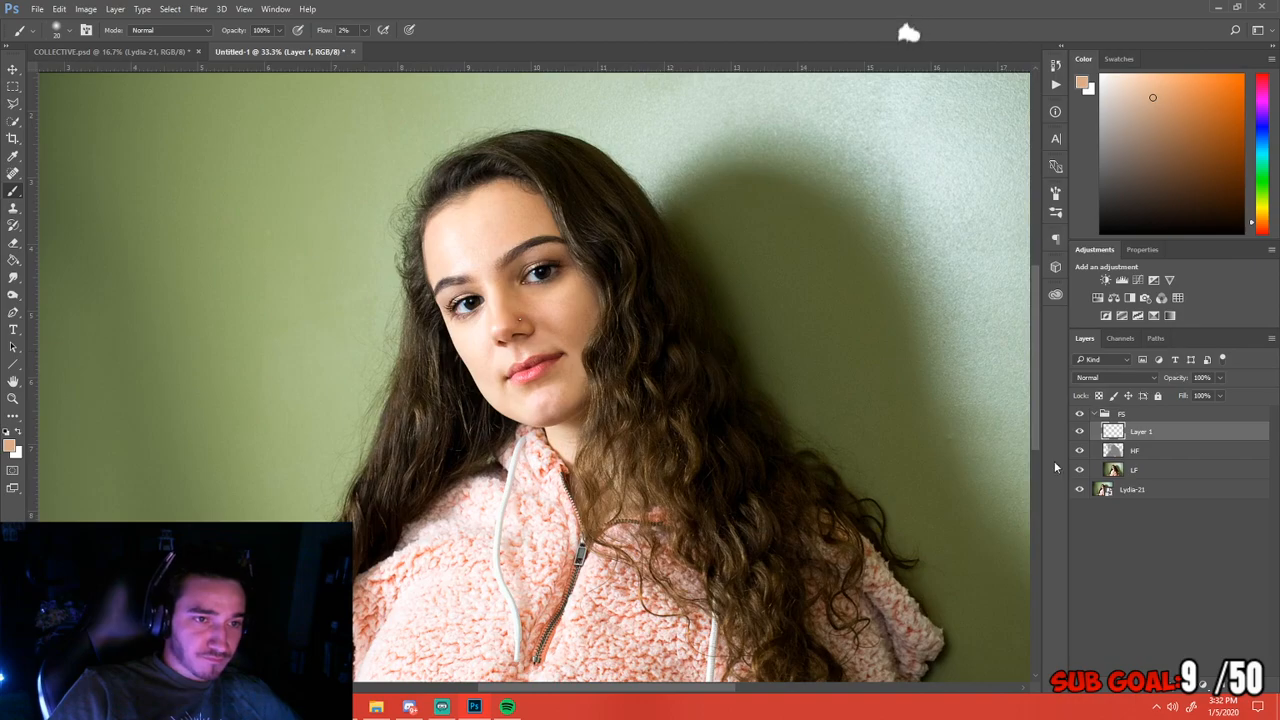
pyautogui.click(1080, 433)
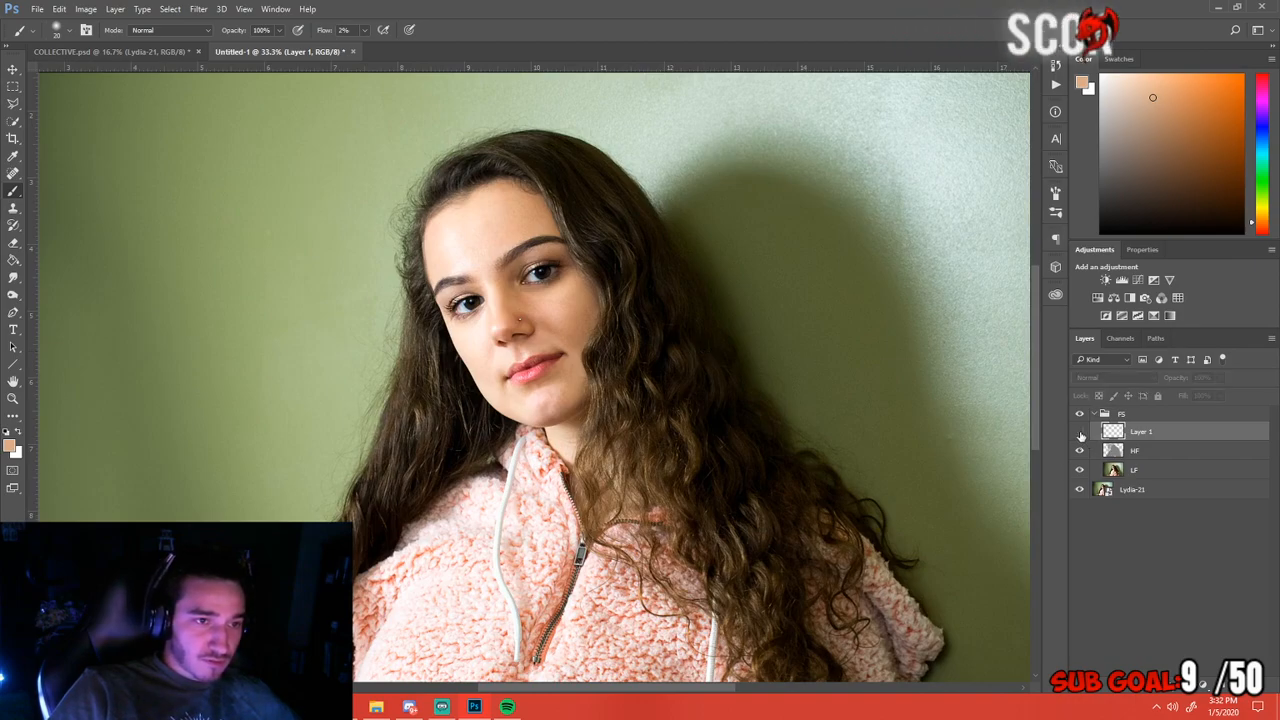
pyautogui.click(1080, 433)
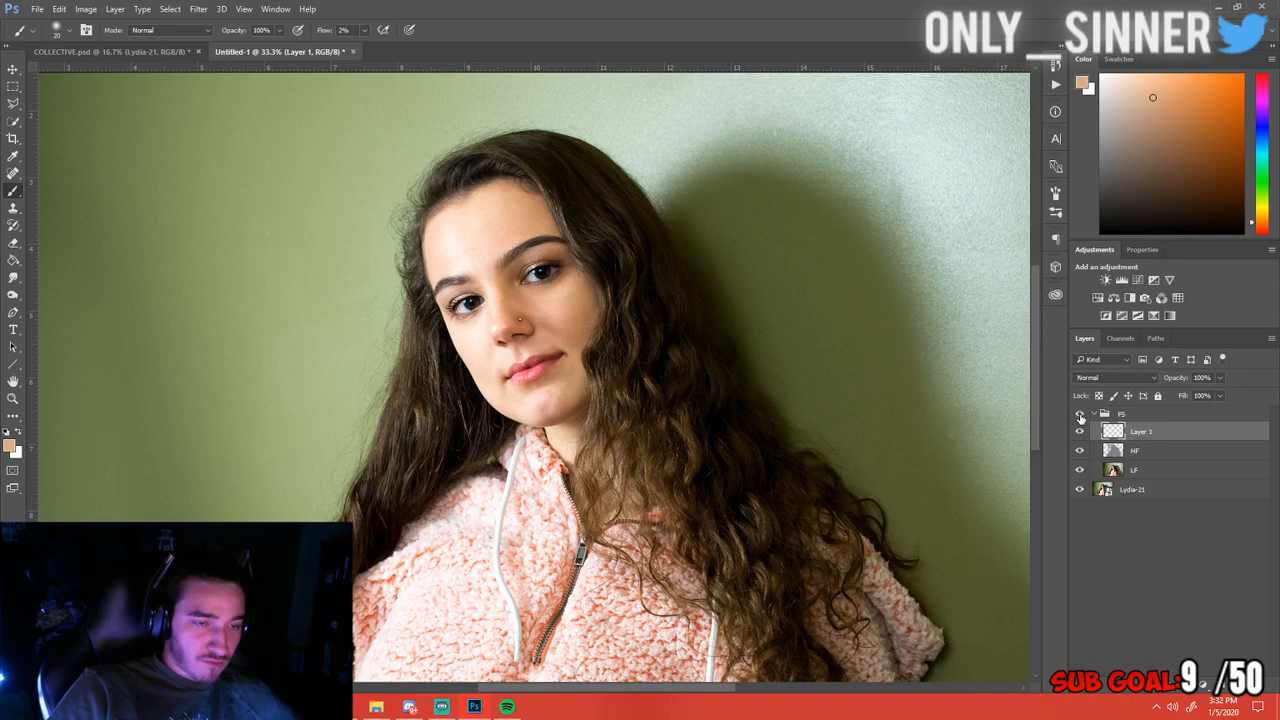
pyautogui.click(1080, 433)
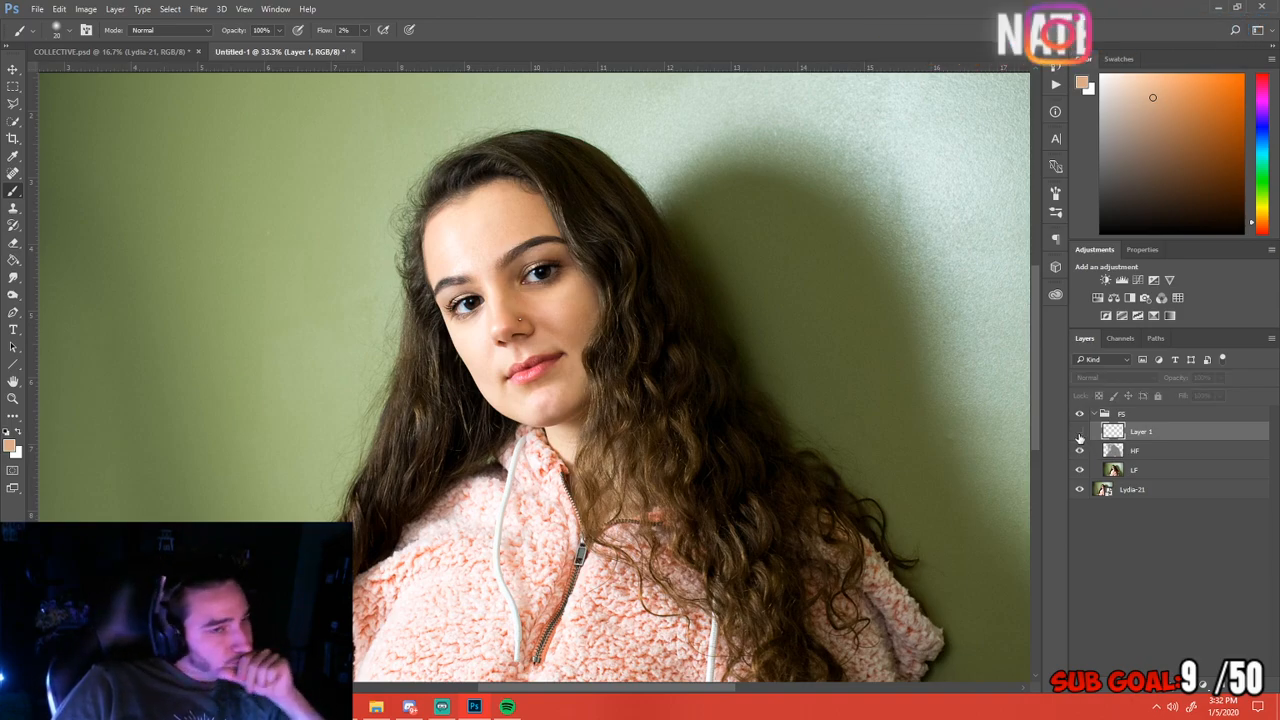
pyautogui.click(1080, 433)
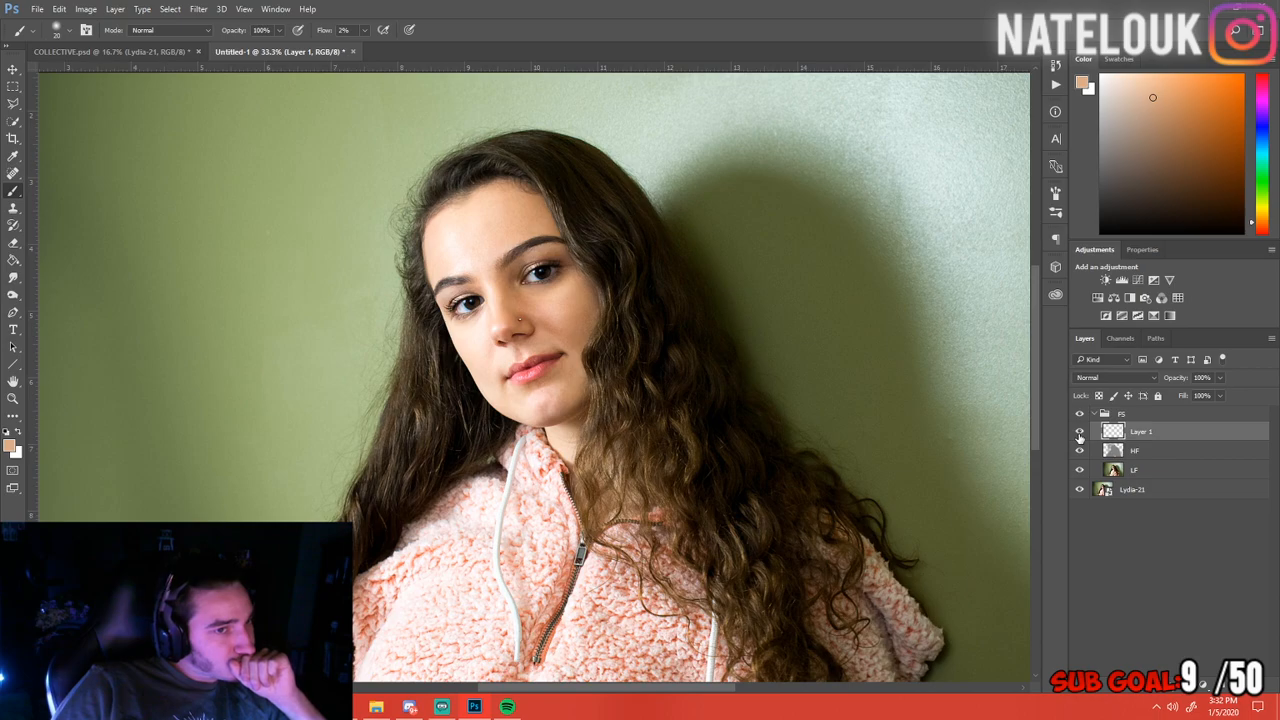
pyautogui.click(1080, 433)
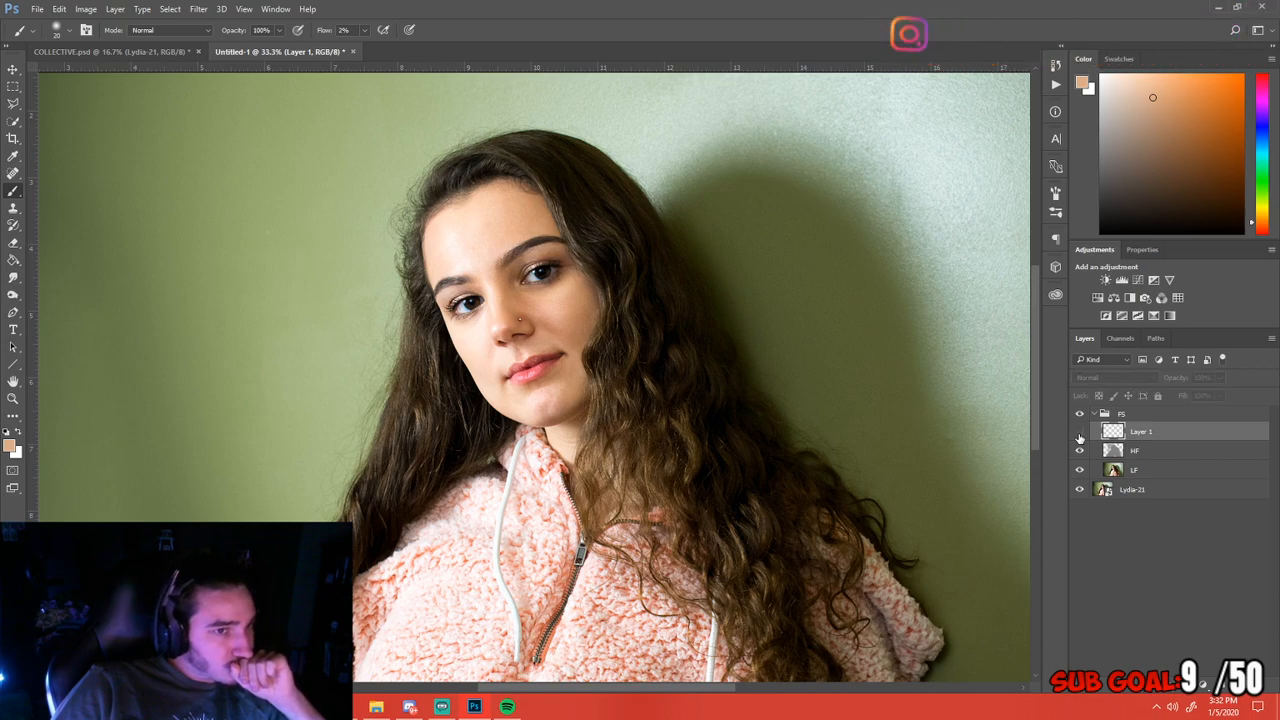
pyautogui.click(1080, 433)
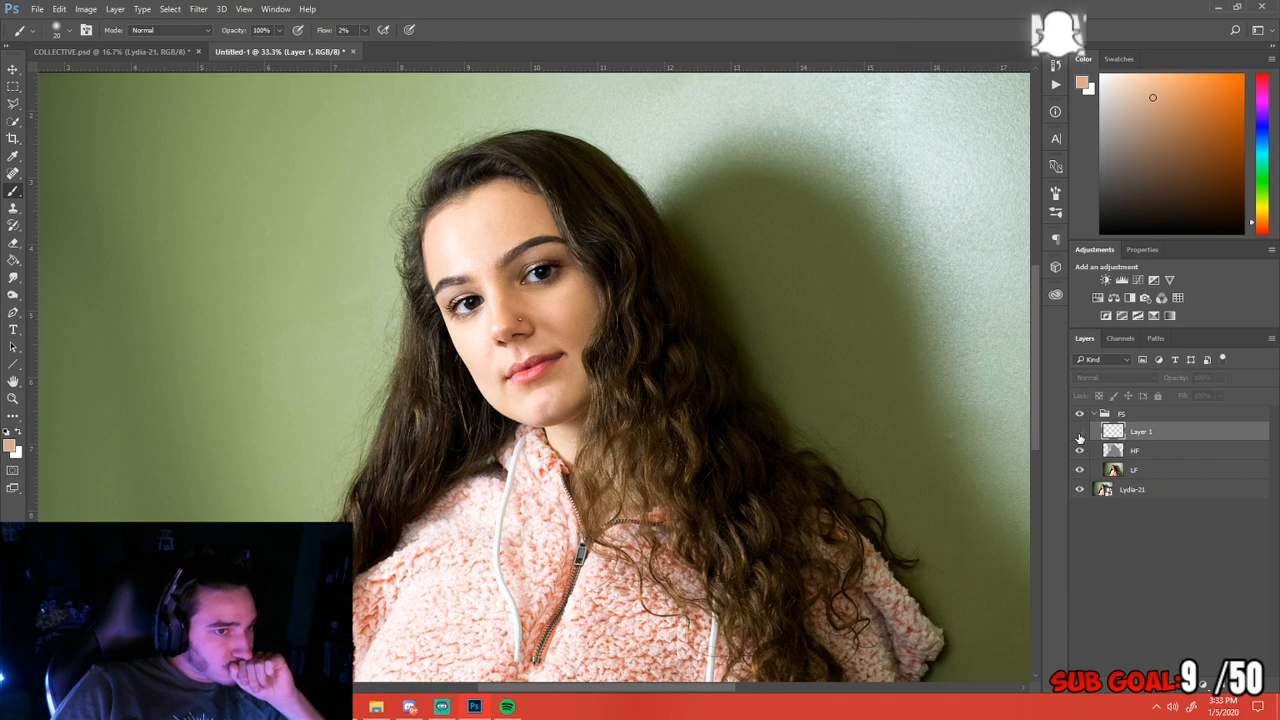
# Heal the creases beneath the eye on the left side of the face on the HF layer with the Spot Healing Brush
pyautogui.hotkey('ctrl', '+')
pyautogui.scroll(4, 500, 298)
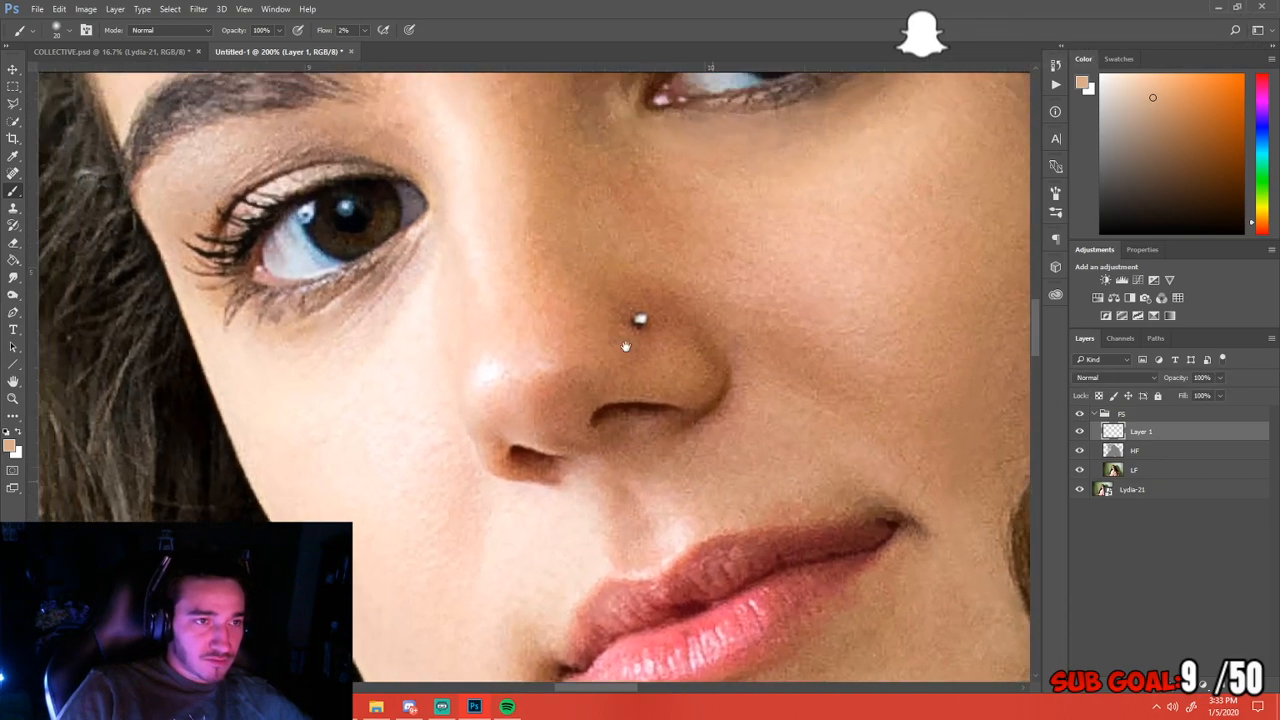
pyautogui.moveTo(625, 346); pyautogui.dragTo(631, 325)
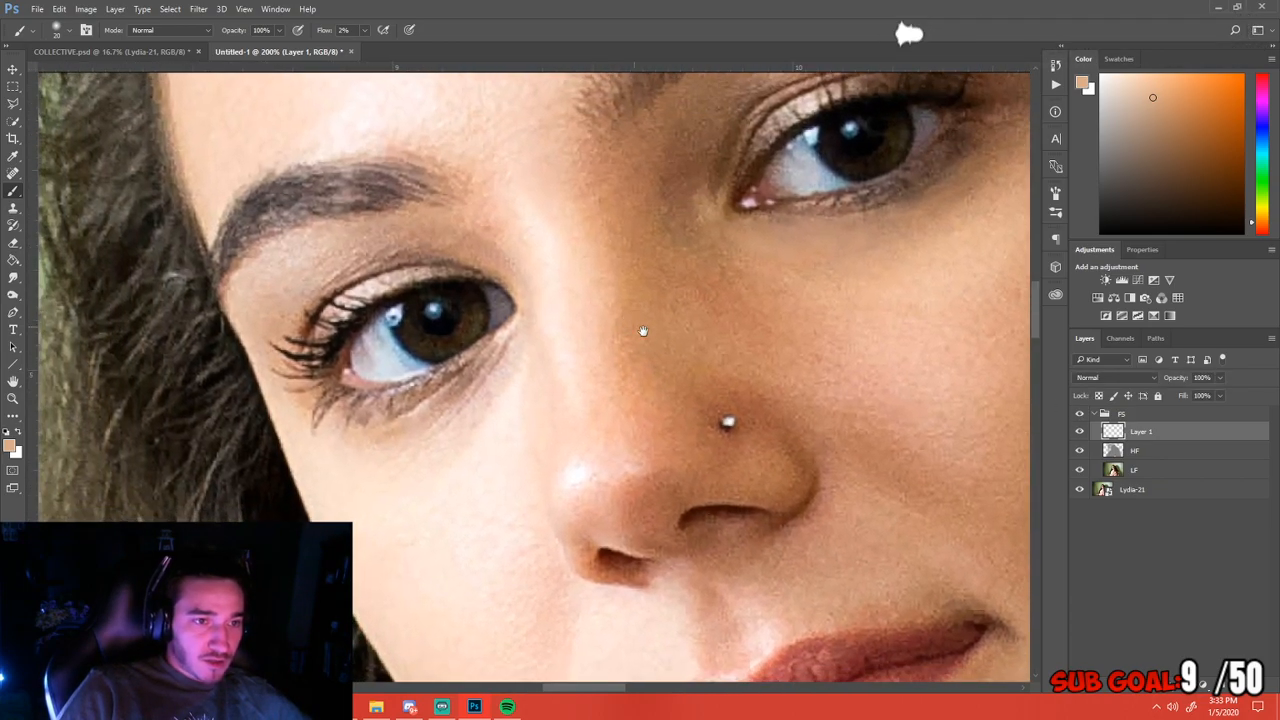
pyautogui.click(1138, 450)
pyautogui.click(13, 174)
pyautogui.click(88, 174)
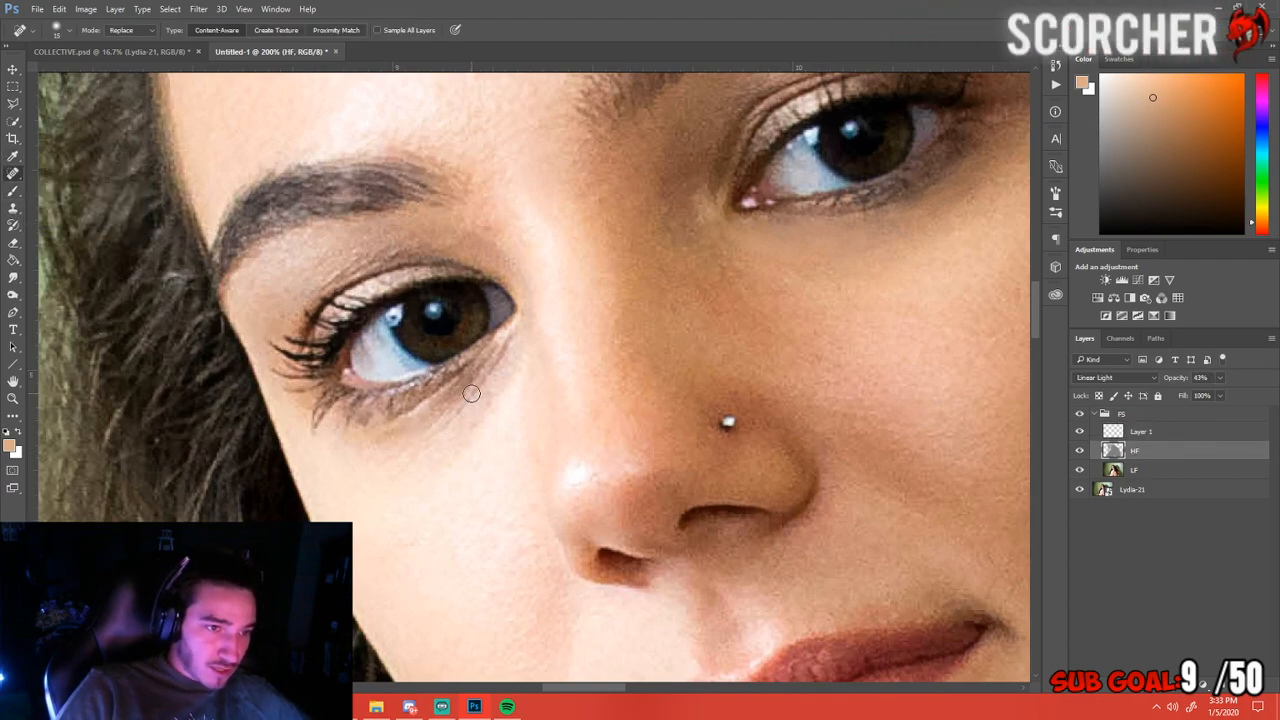
pyautogui.moveTo(501, 354)
pyautogui.mouseDown()
pyautogui.moveTo(474, 399)
pyautogui.moveTo(422, 436)
pyautogui.mouseUp()
pyautogui.moveTo(463, 393); pyautogui.dragTo(450, 412)
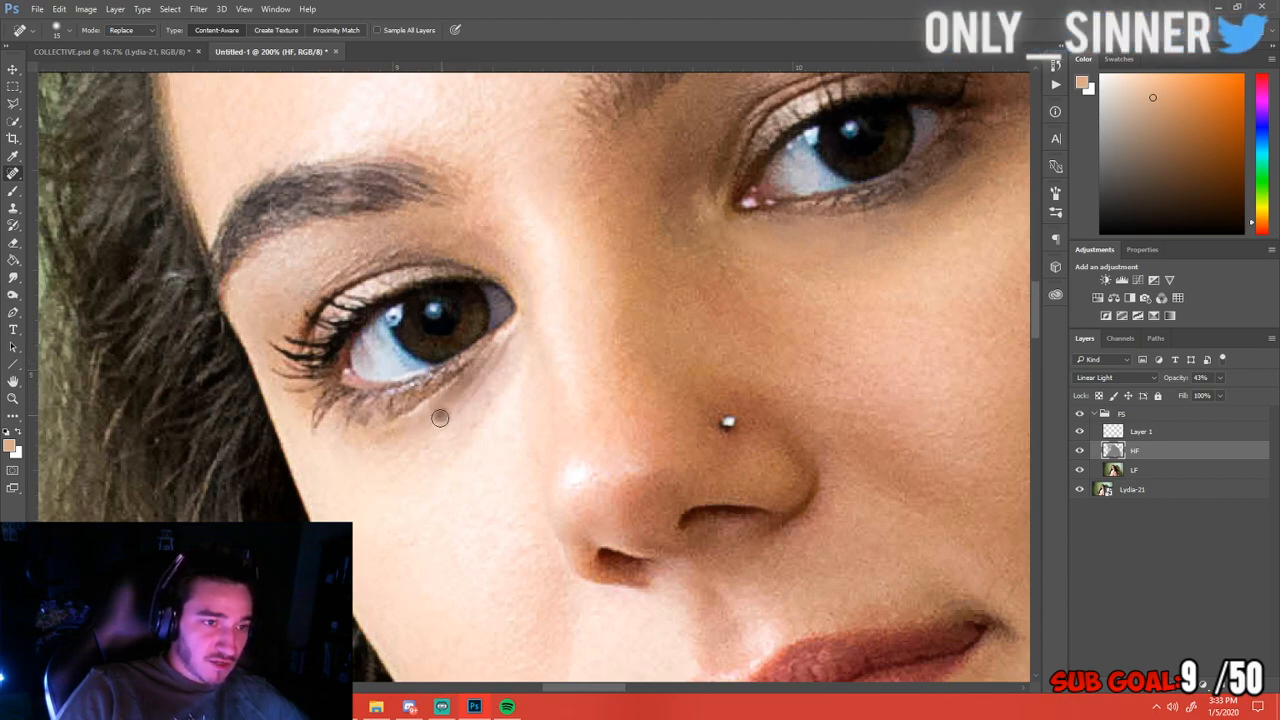
pyautogui.moveTo(439, 390); pyautogui.dragTo(416, 410)
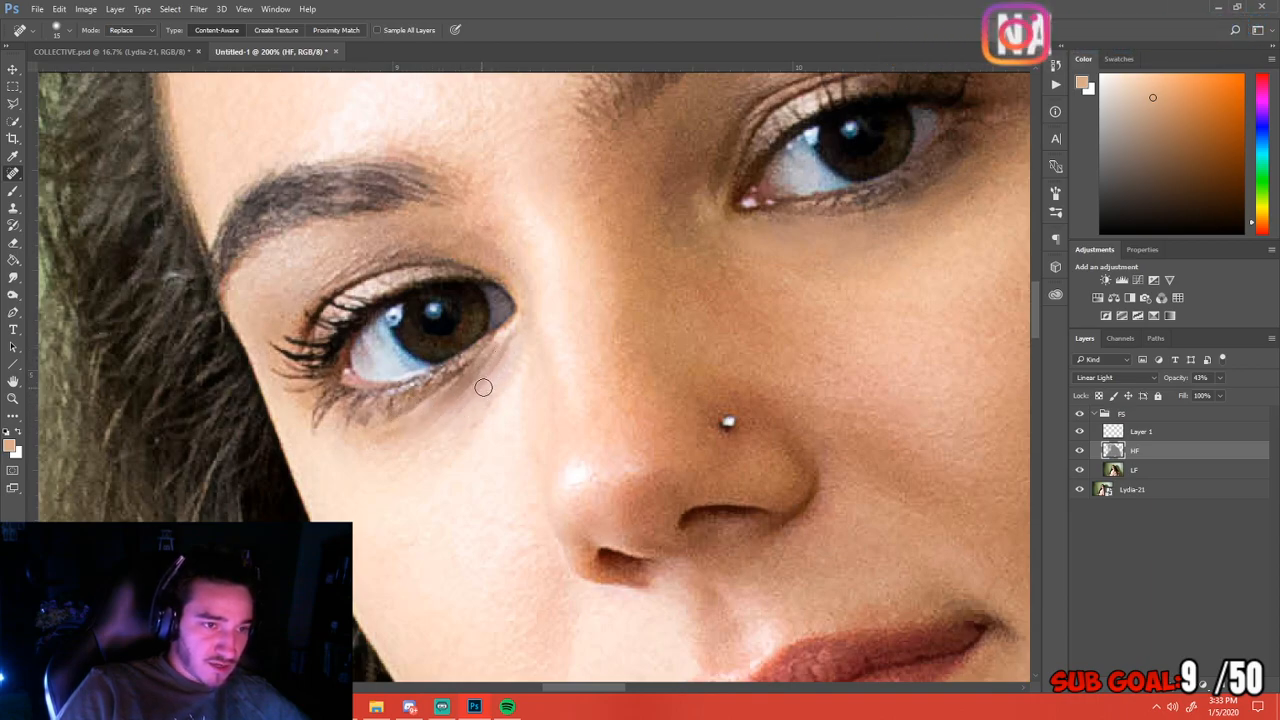
# Heal the shadow beneath the same eye on the LF layer with short Spot Healing strokes and check the wider portrait
pyautogui.click(1184, 468)
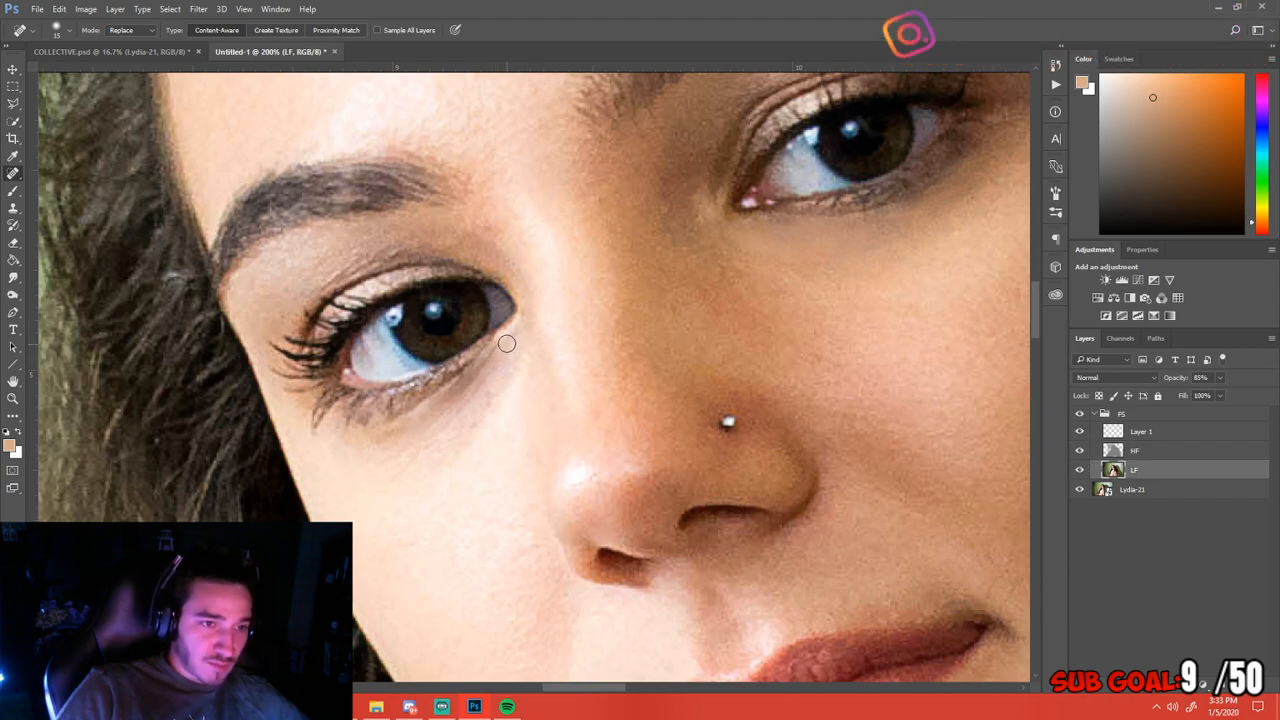
pyautogui.click(456, 405)
pyautogui.moveTo(460, 402); pyautogui.dragTo(410, 440)
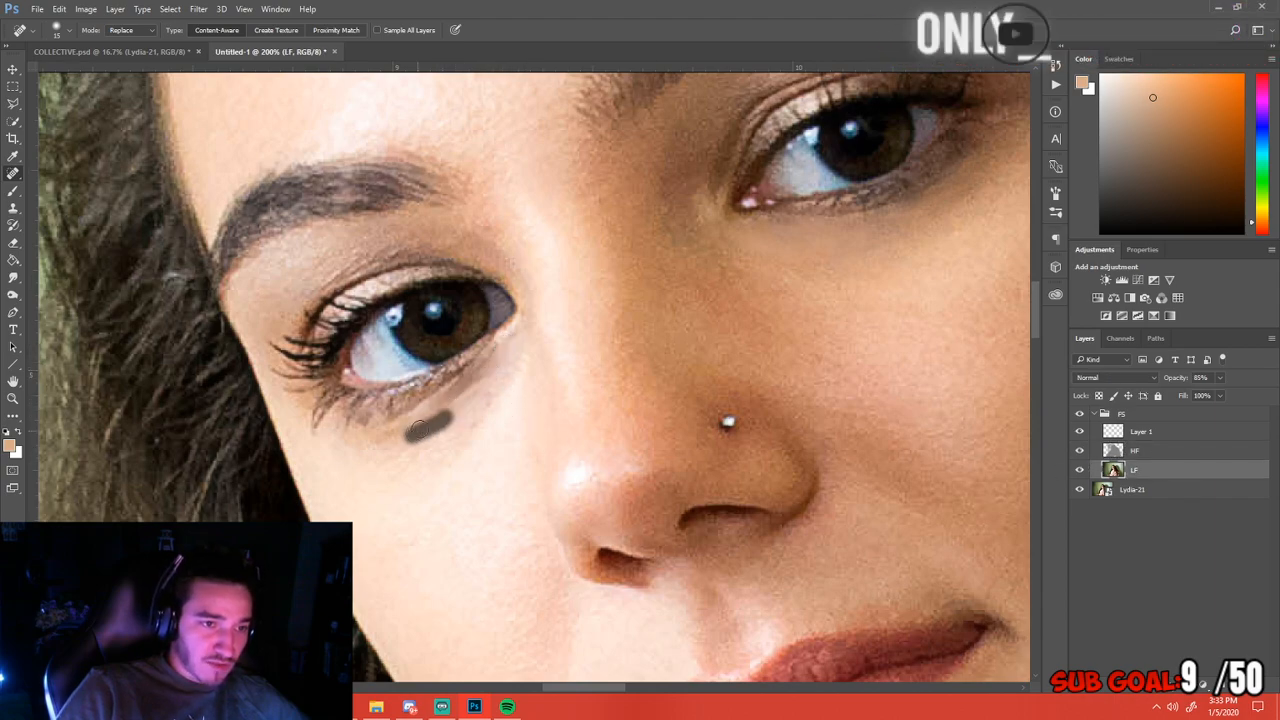
pyautogui.click(486, 405)
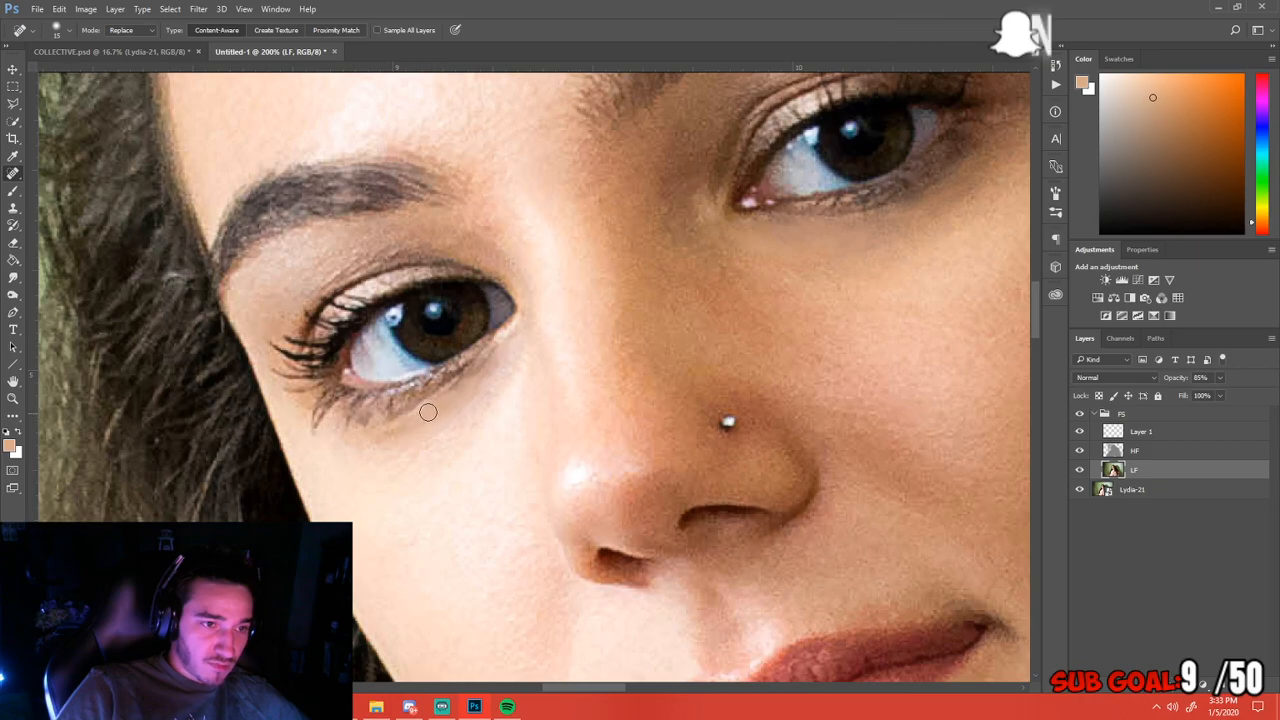
pyautogui.moveTo(408, 413); pyautogui.dragTo(396, 425)
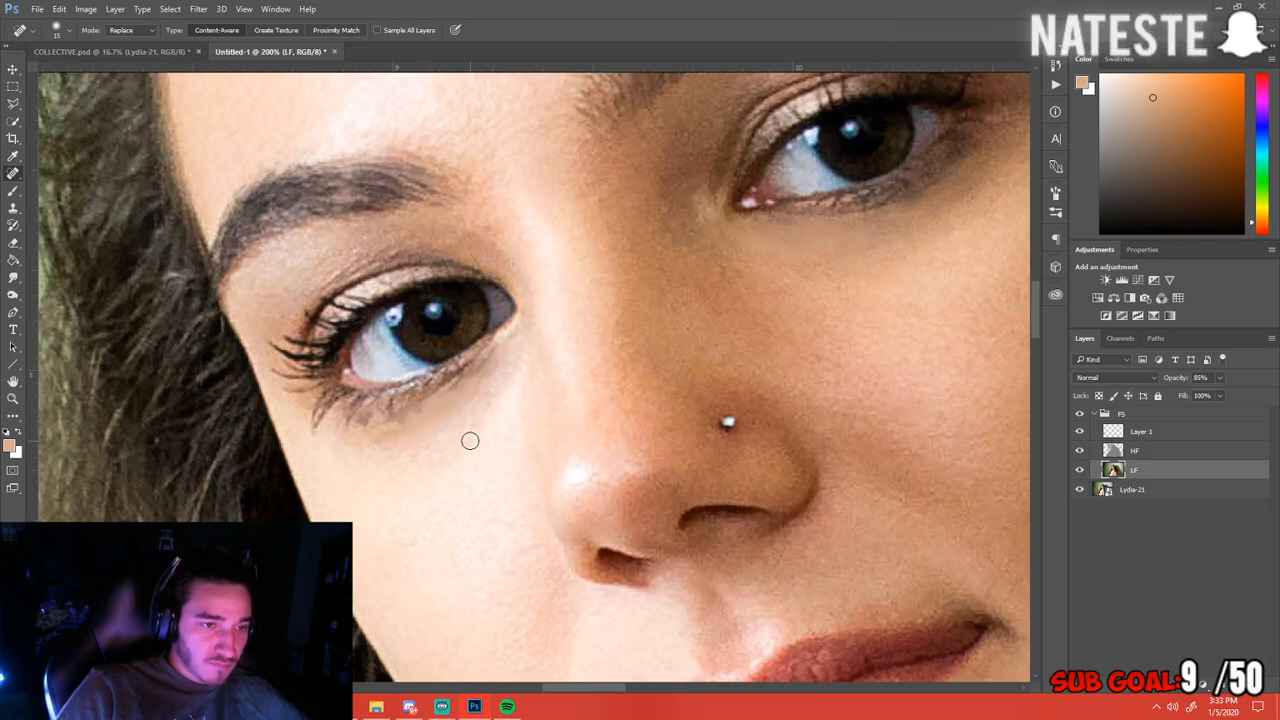
pyautogui.hotkey('ctrl', '-')
pyautogui.hotkey('ctrl', '-')
pyautogui.hotkey('ctrl', '-')
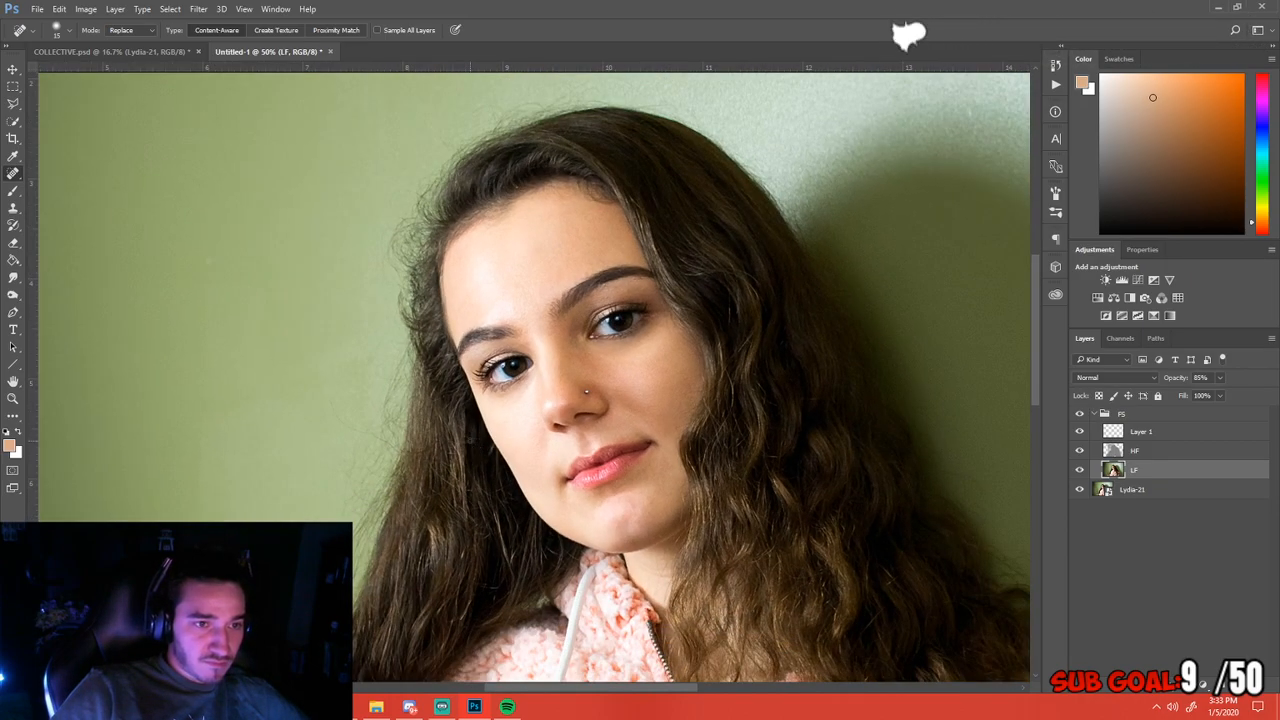
pyautogui.hotkey('ctrl', '-')
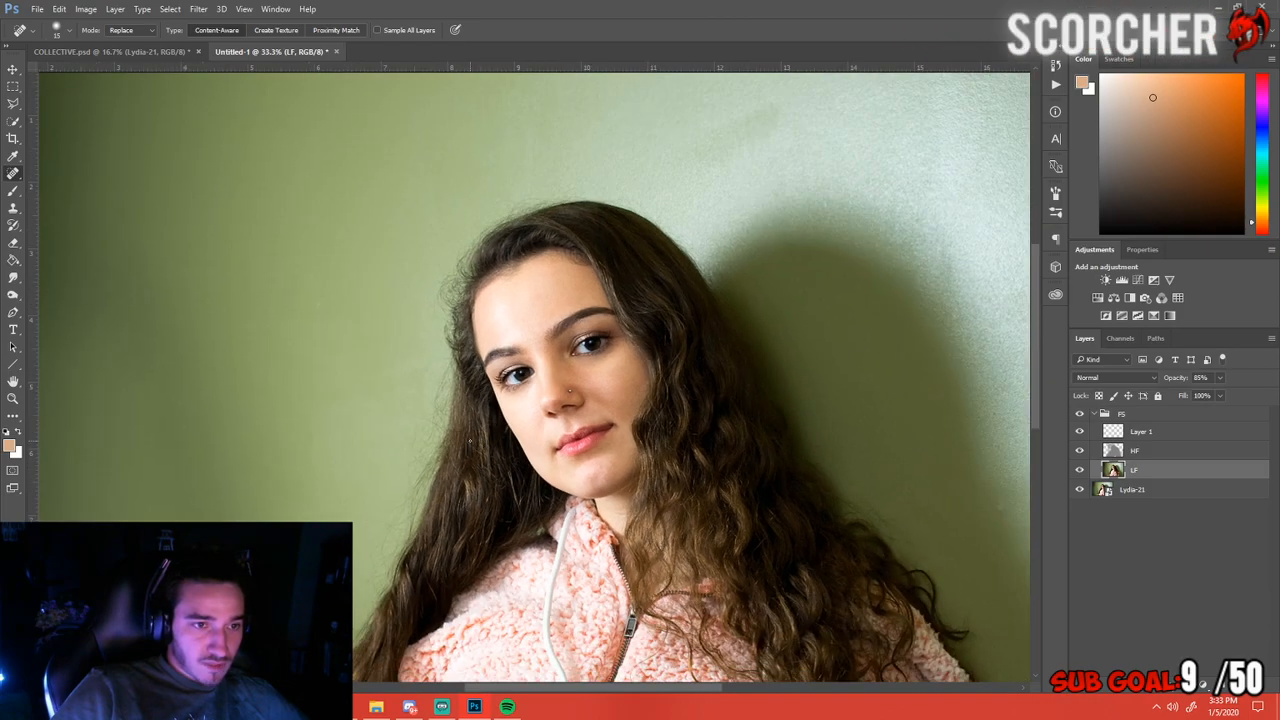
pyautogui.moveTo(774, 484); pyautogui.dragTo(634, 371)
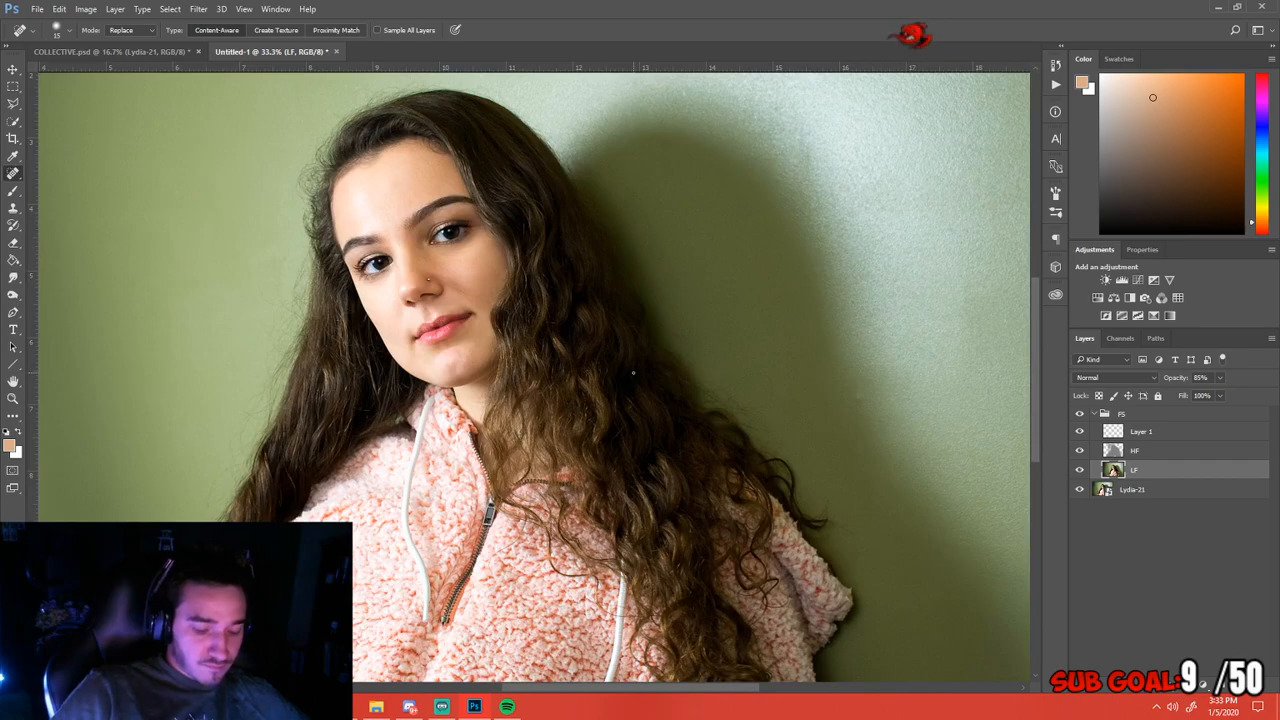
# Examine the healed under-eye areas and skin both close up and in the full portrait
pyautogui.hotkey('ctrl', '+')
pyautogui.hotkey('ctrl', '+')
pyautogui.hotkey('ctrl', '-')
pyautogui.hotkey('ctrl', '-')
pyautogui.hotkey('ctrl', '-')
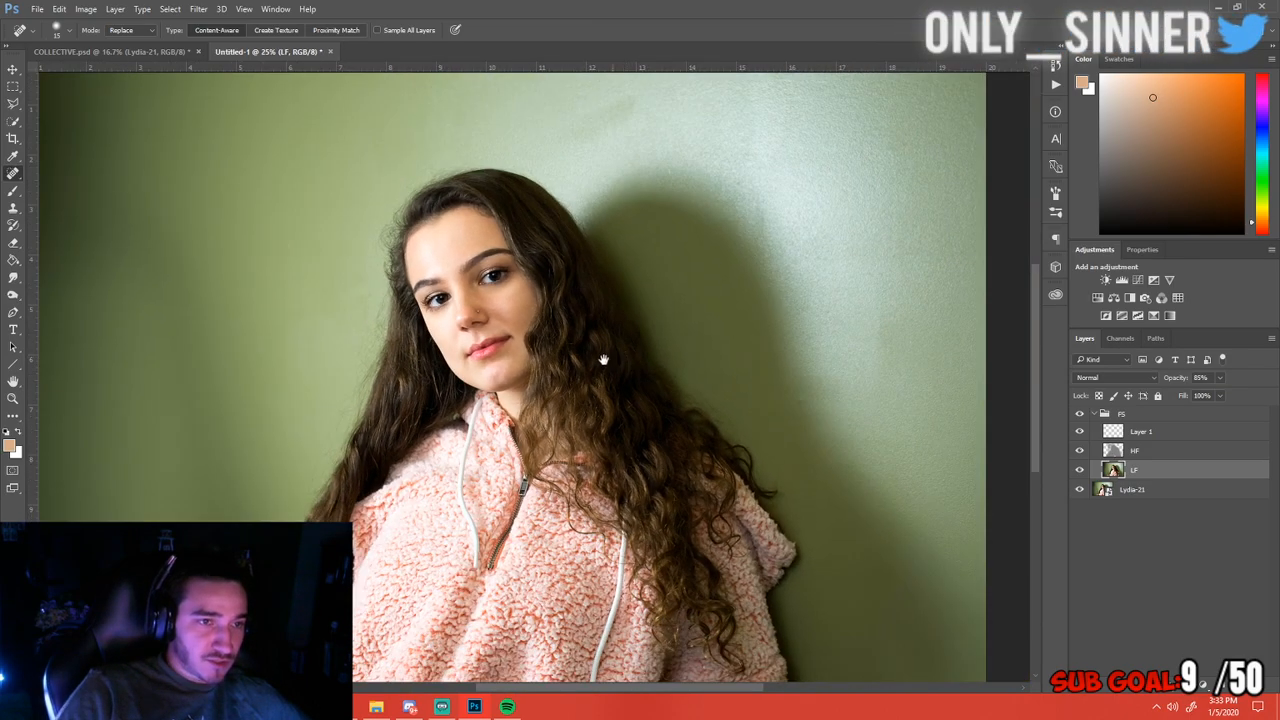
pyautogui.moveTo(608, 357); pyautogui.dragTo(646, 366)
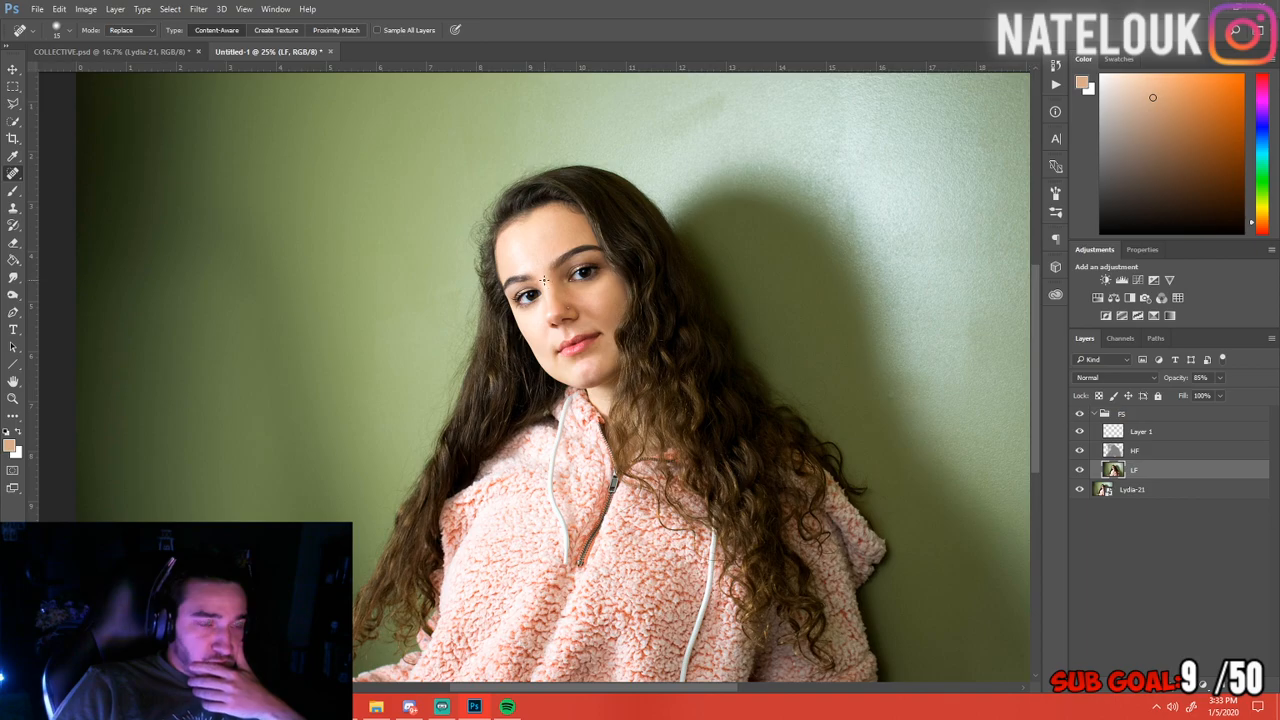
pyautogui.hotkey('ctrl', '-')
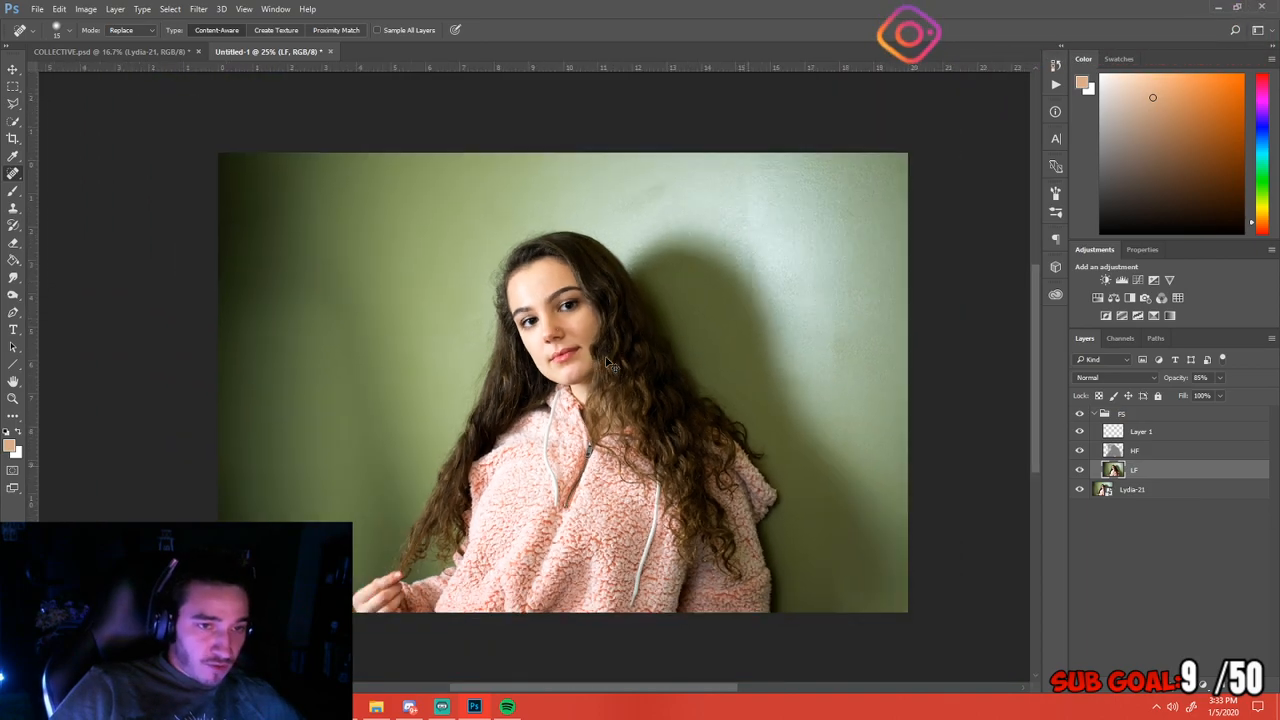
pyautogui.hotkey('ctrl', '+')
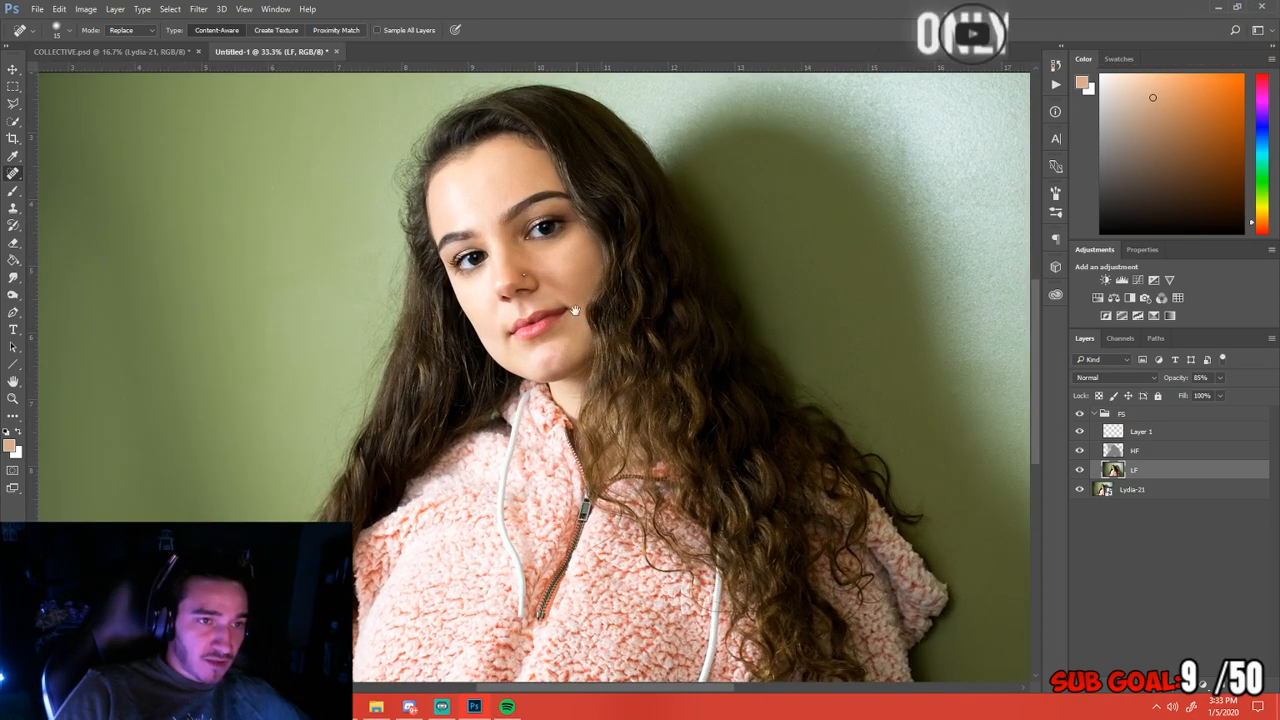
pyautogui.moveTo(556, 333); pyautogui.dragTo(596, 349)
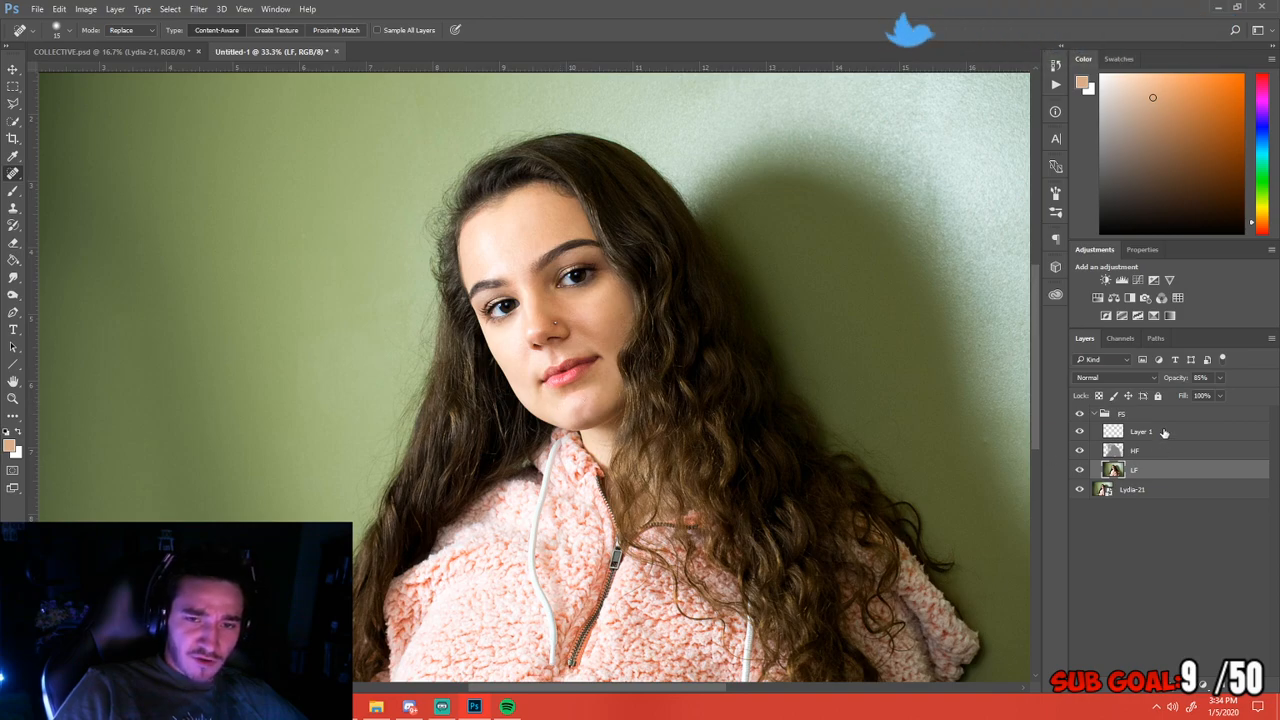
# Rename Layer 1 as "color fix"
pyautogui.click(1132, 432)
pyautogui.doubleClick(1140, 431)
pyautogui.write('color fix')
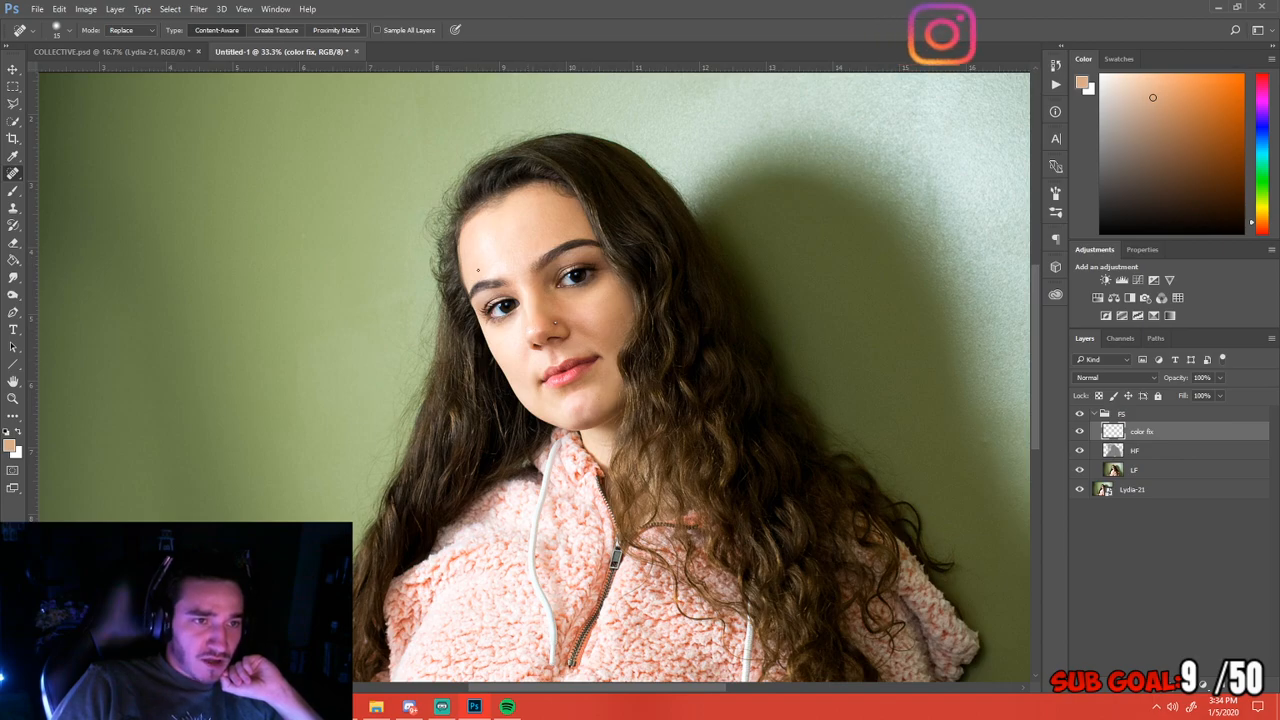
# Add an Exposure adjustment layer above the color fix layer and rename it "eyes"
pyautogui.scroll(2, 492, 285)
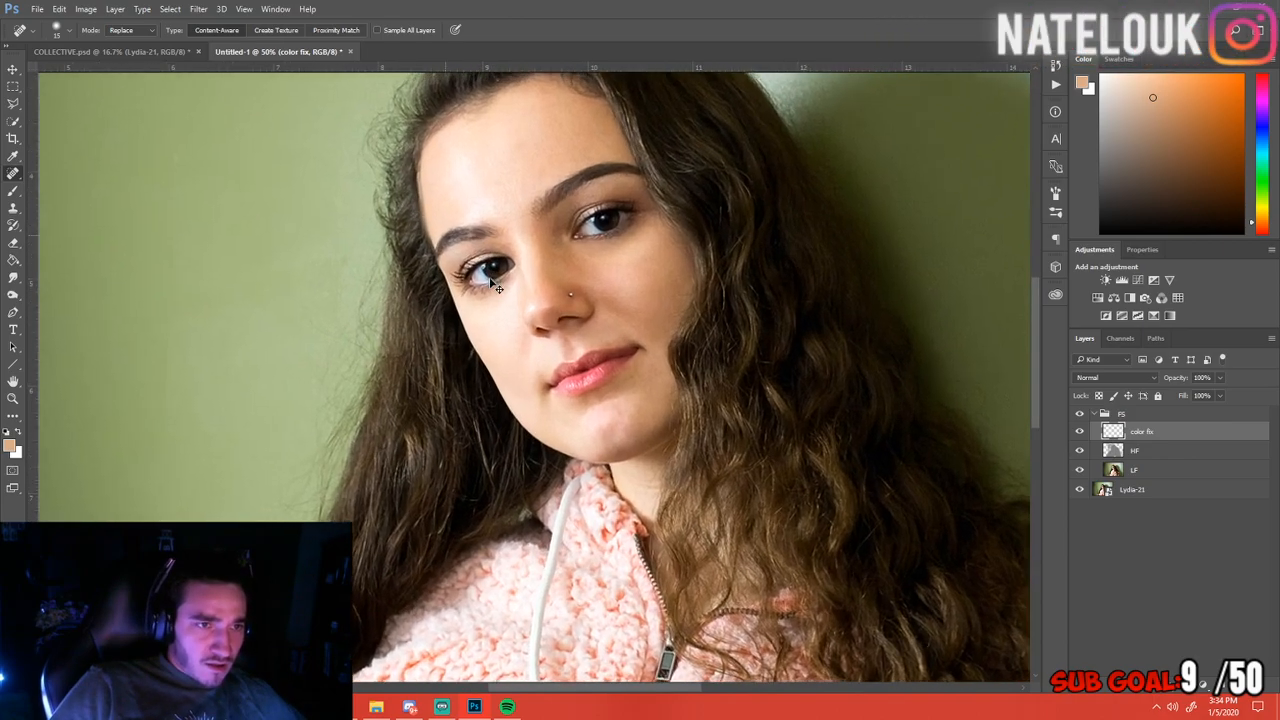
pyautogui.scroll(-3, 492, 285)
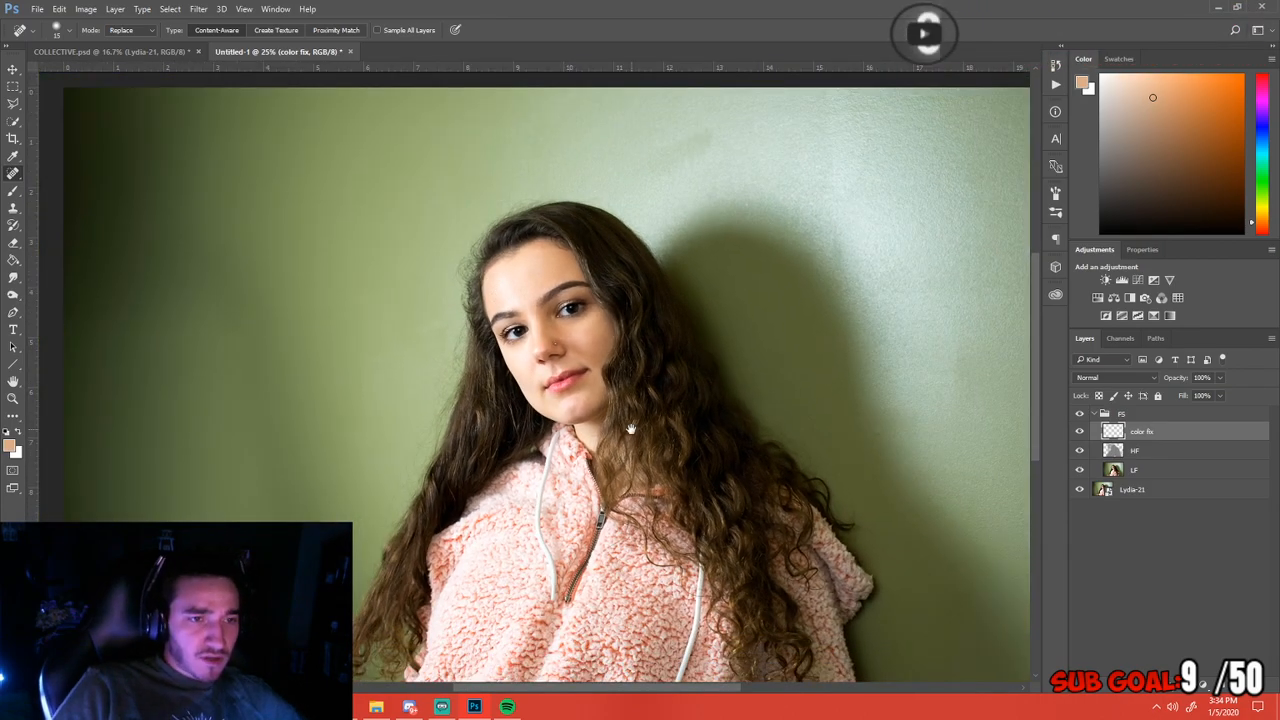
pyautogui.scroll(-2, 626, 434)
pyautogui.scroll(3, 631, 434)
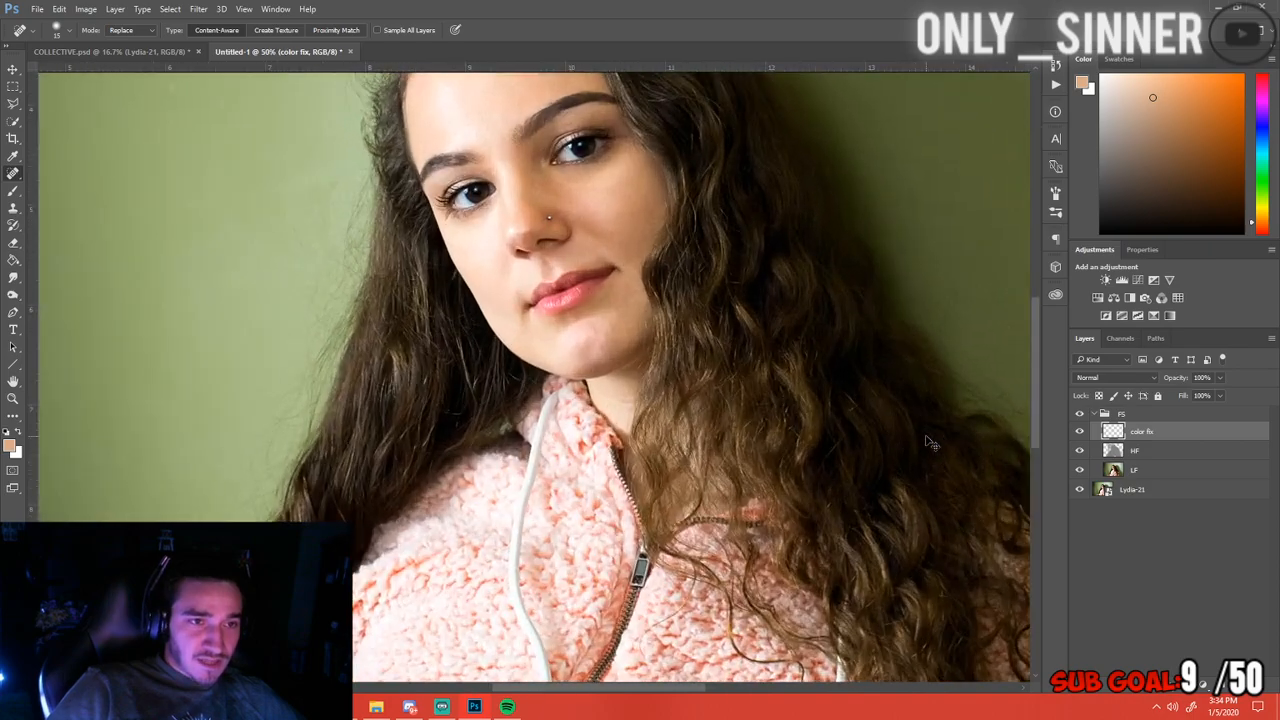
pyautogui.scroll(3, 631, 434)
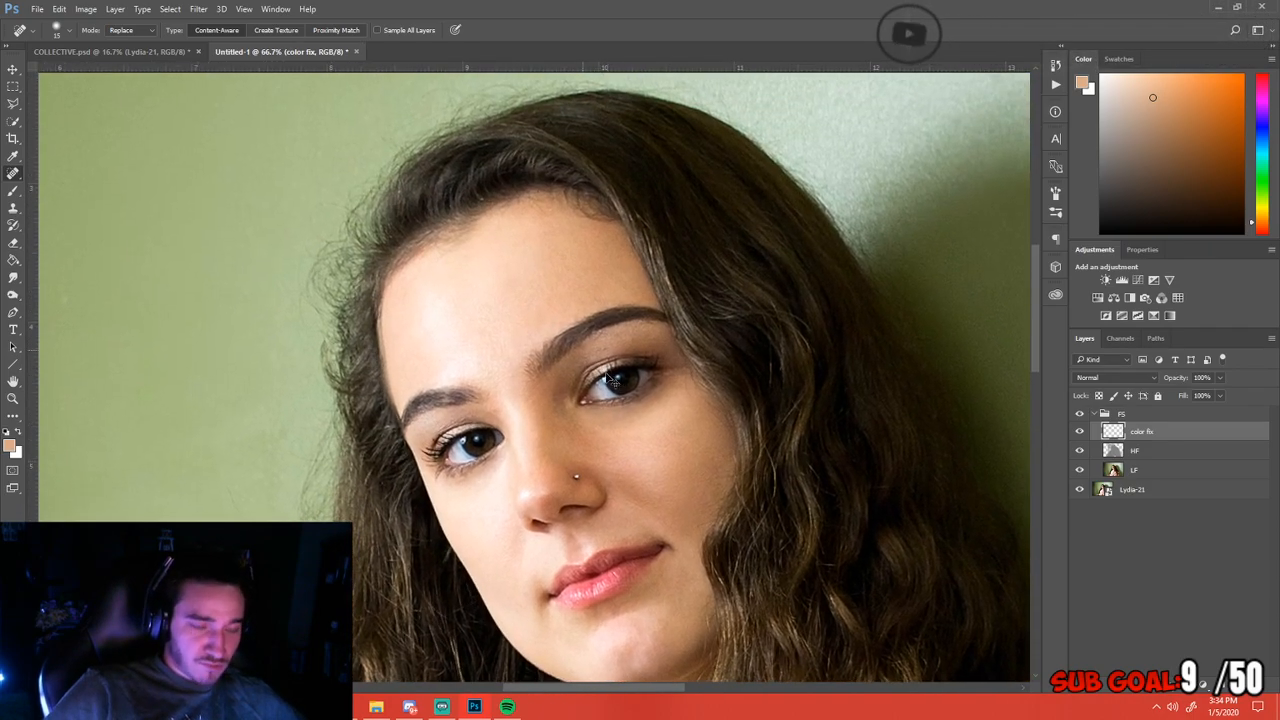
pyautogui.scroll(1, 606, 373)
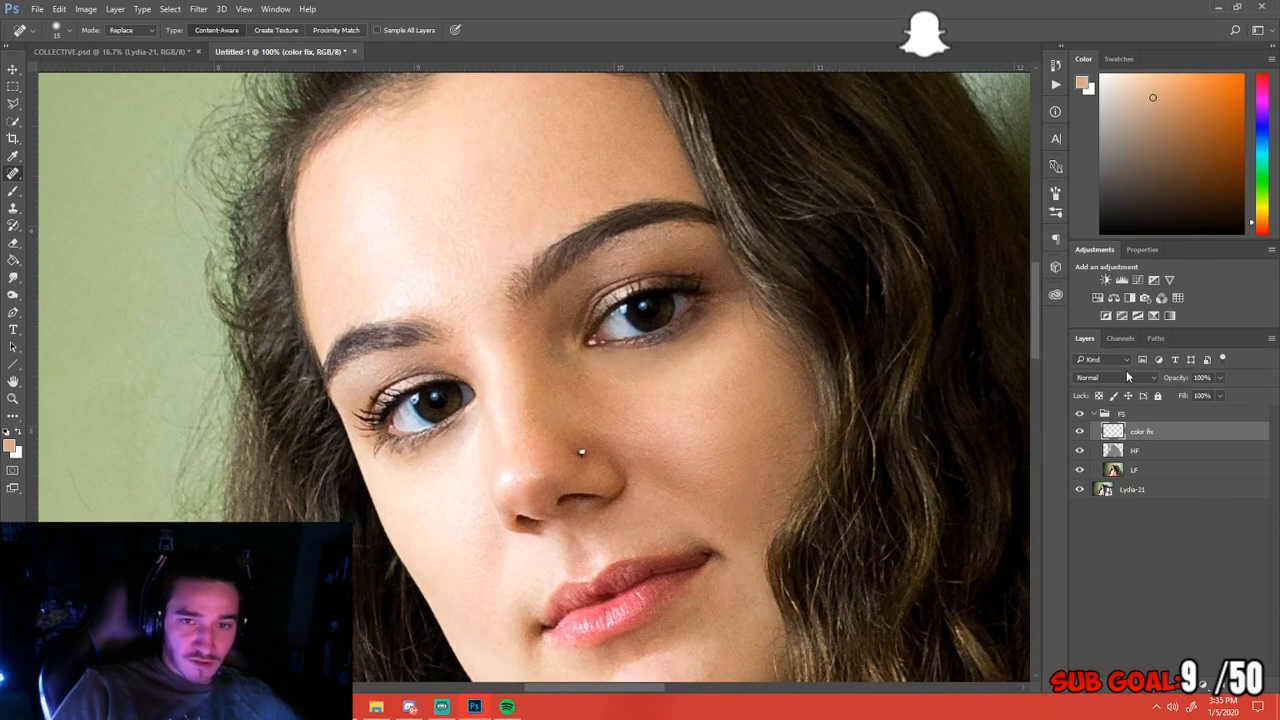
pyautogui.click(1154, 280)
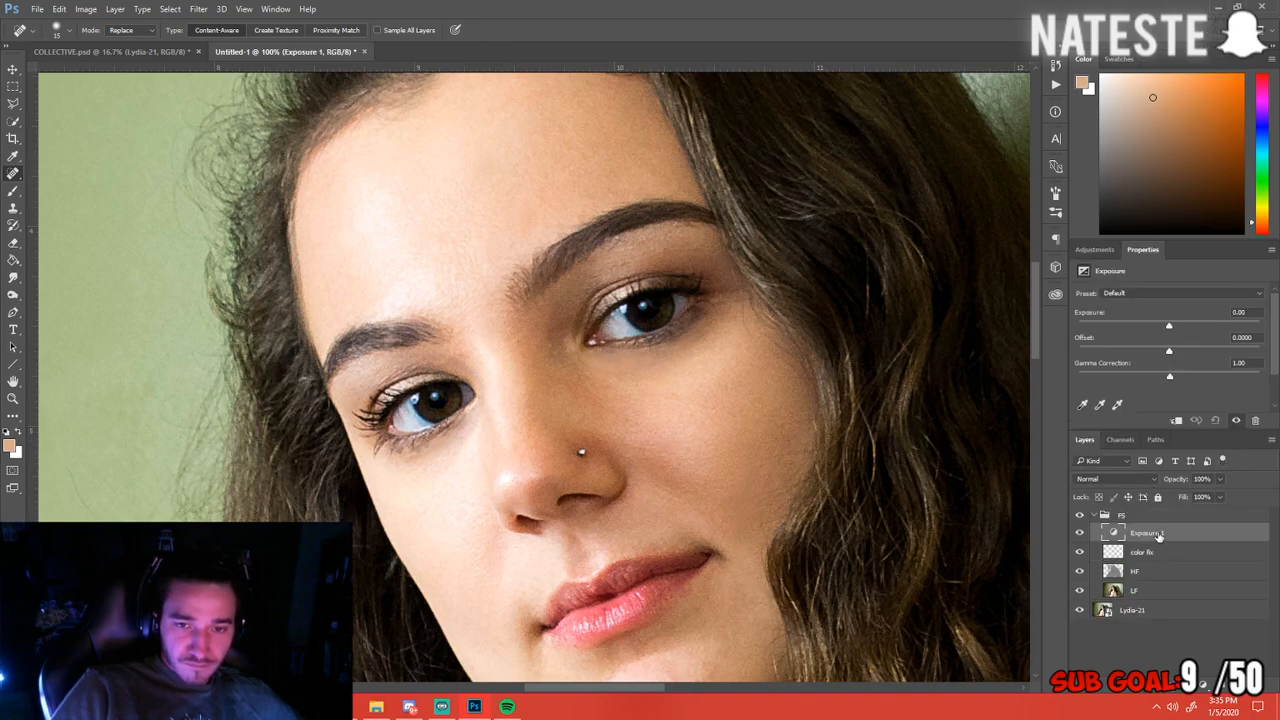
pyautogui.doubleClick(1148, 533)
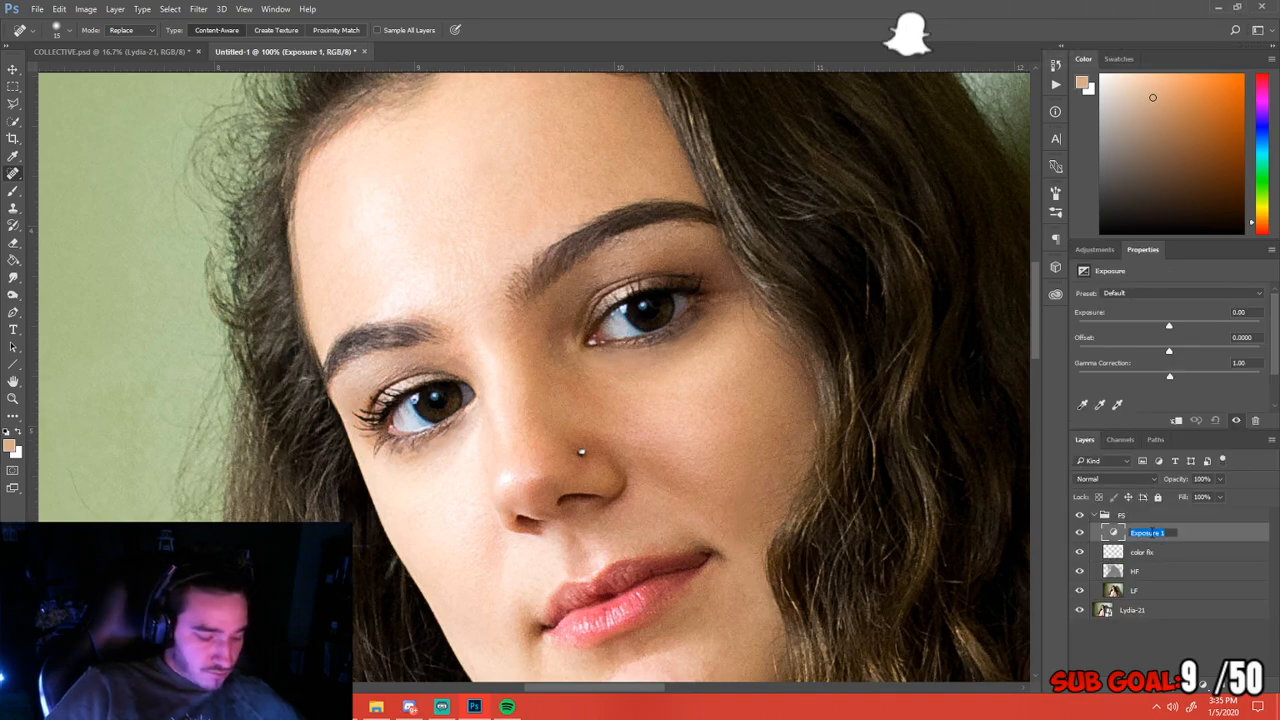
pyautogui.write('eyes')
pyautogui.press('Return')
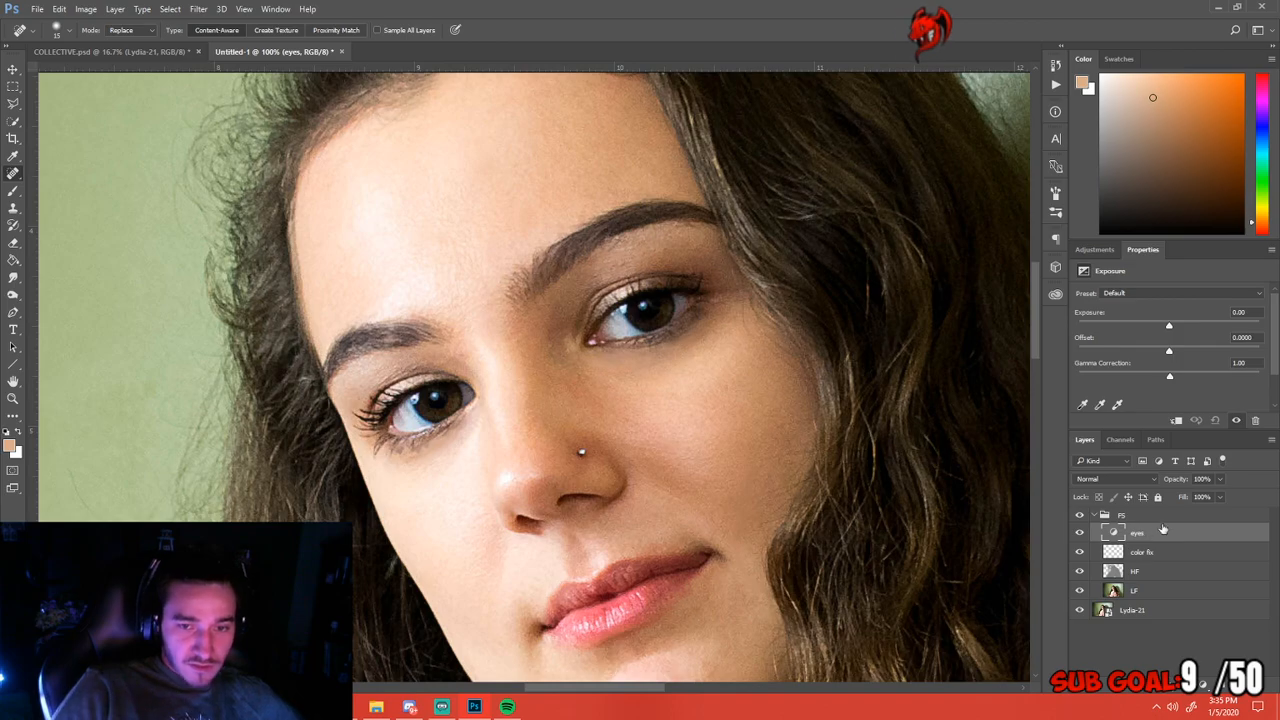
# Give the eyes layer a mask inverted to black and switch to the Brush tool
pyautogui.click(1162, 537)
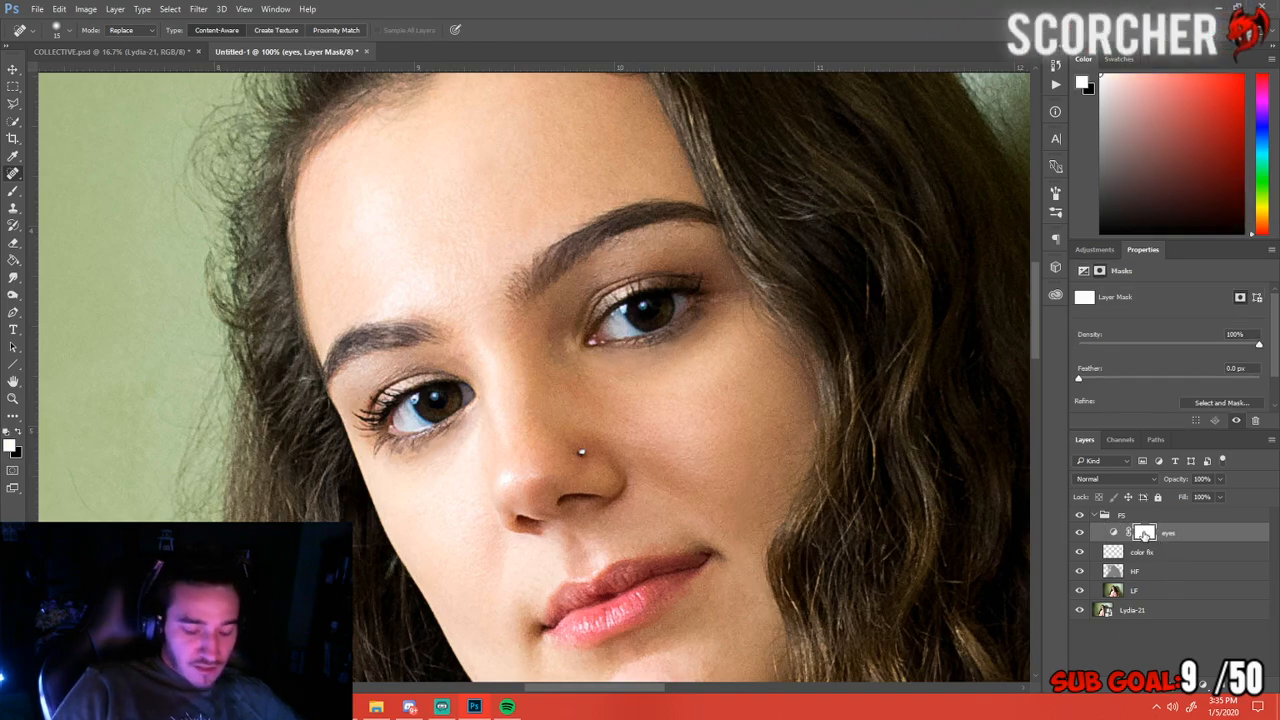
pyautogui.hotkey('ctrl', 'i')
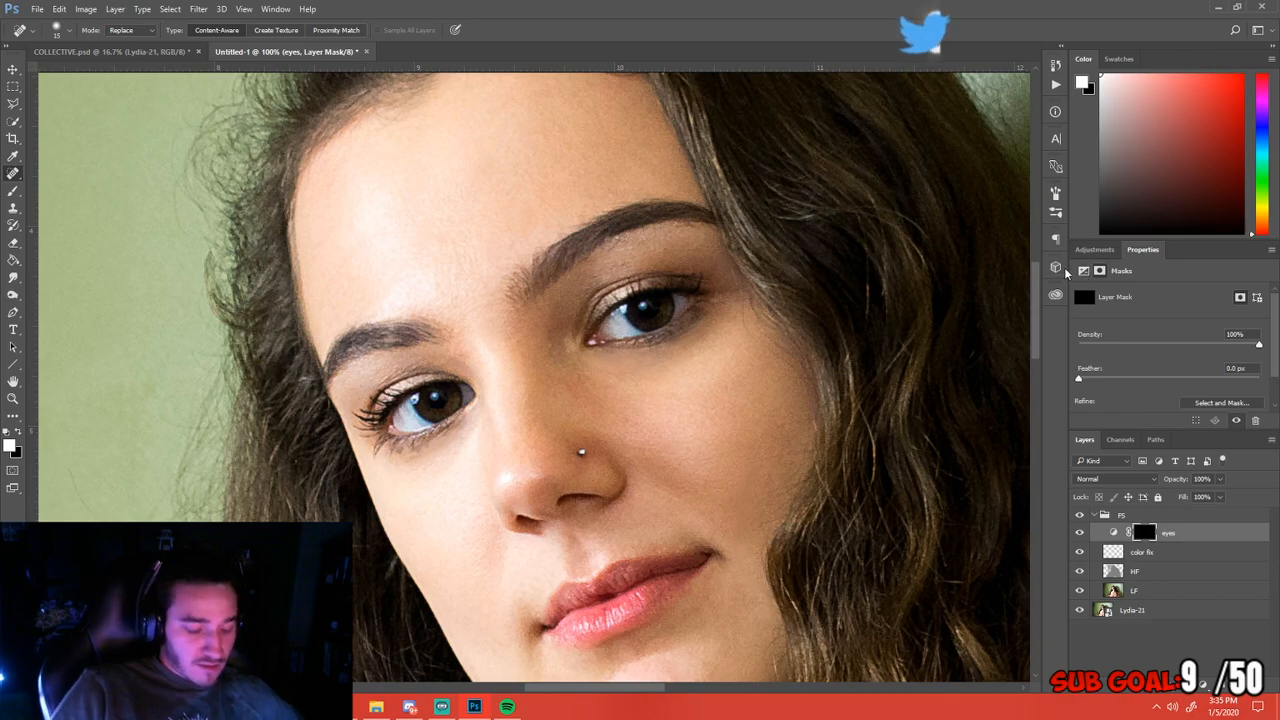
pyautogui.press('b')
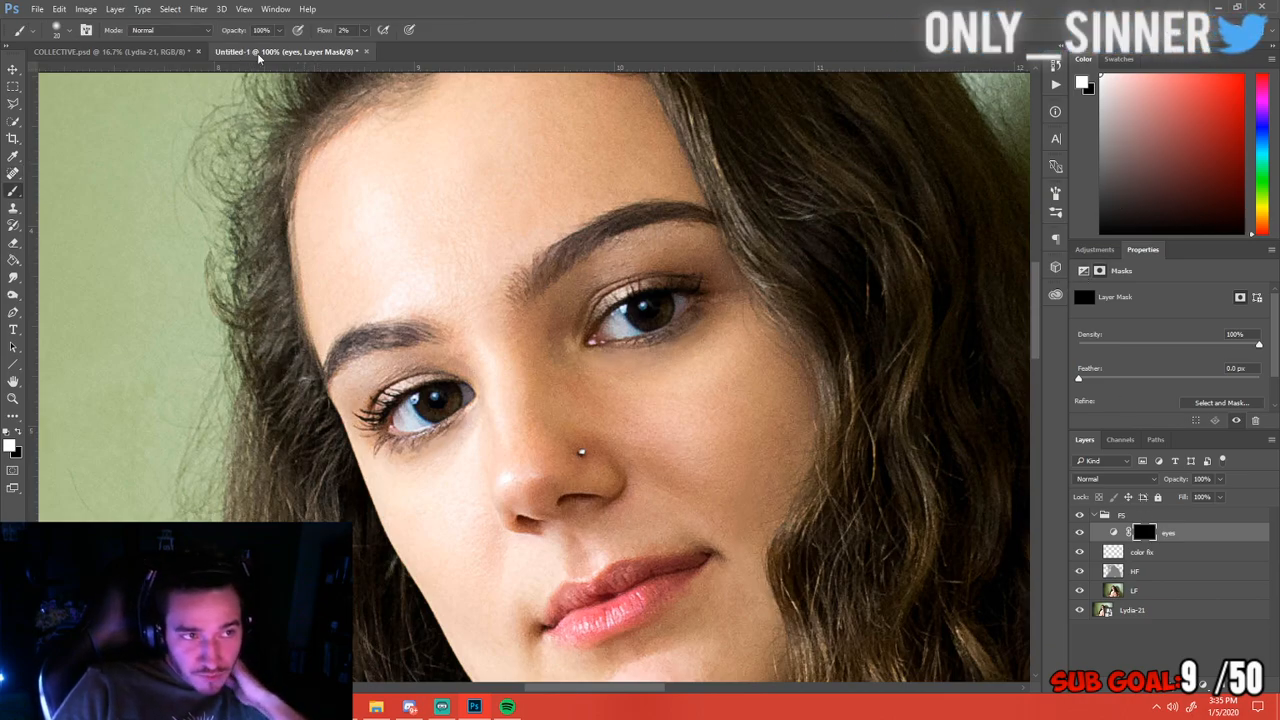
# Set the eyes layer's Exposure to +9.37 and try brightening the iris by painting white on its mask
pyautogui.click(1114, 533)
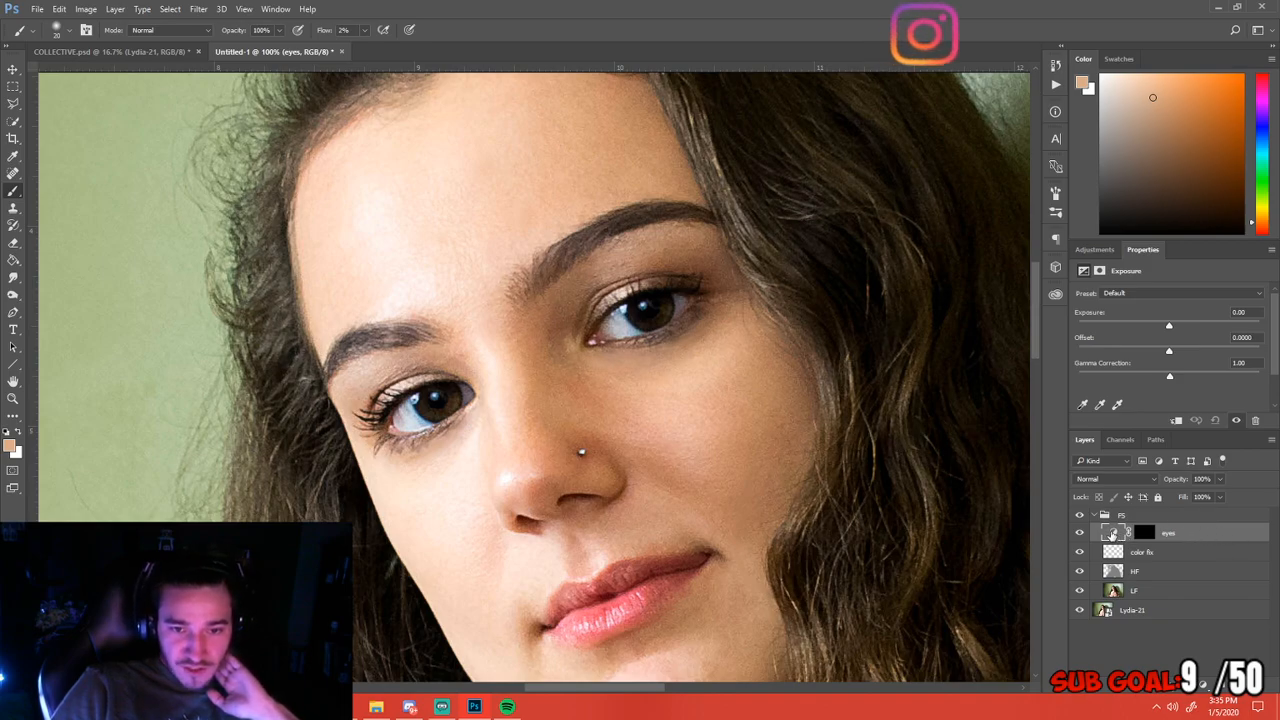
pyautogui.moveTo(1172, 328); pyautogui.dragTo(1237, 328)
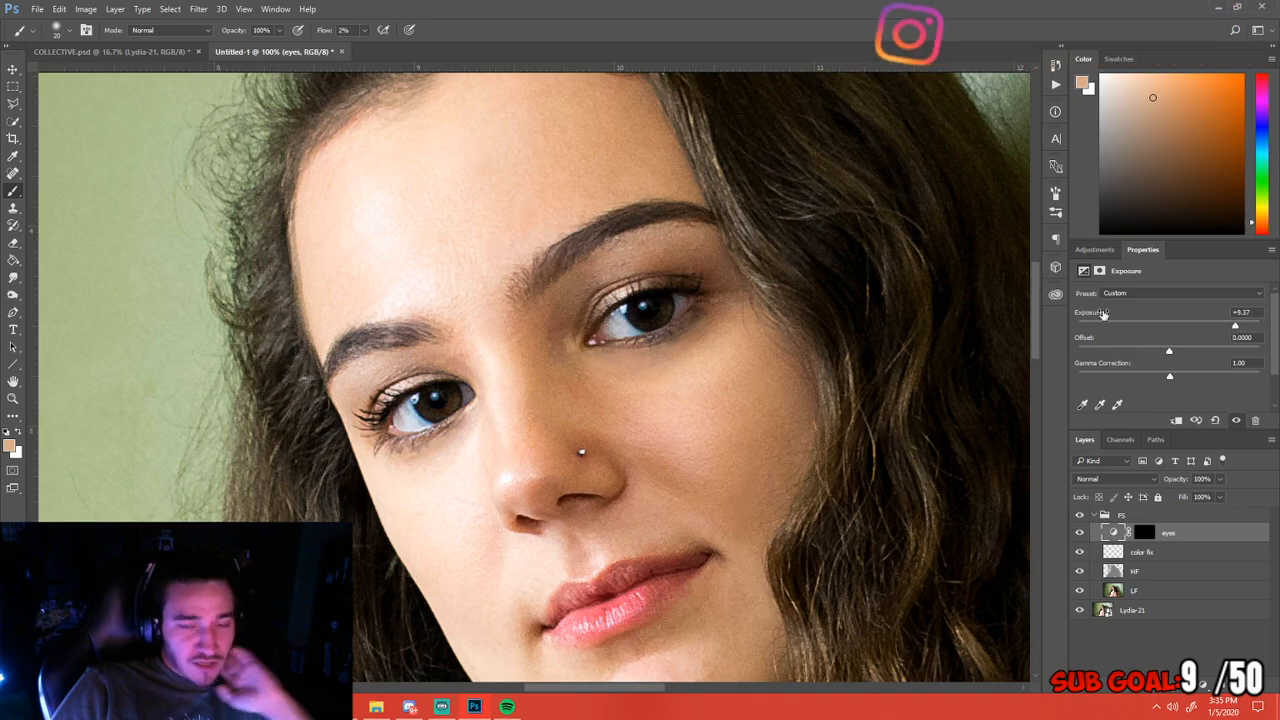
pyautogui.click(1144, 532)
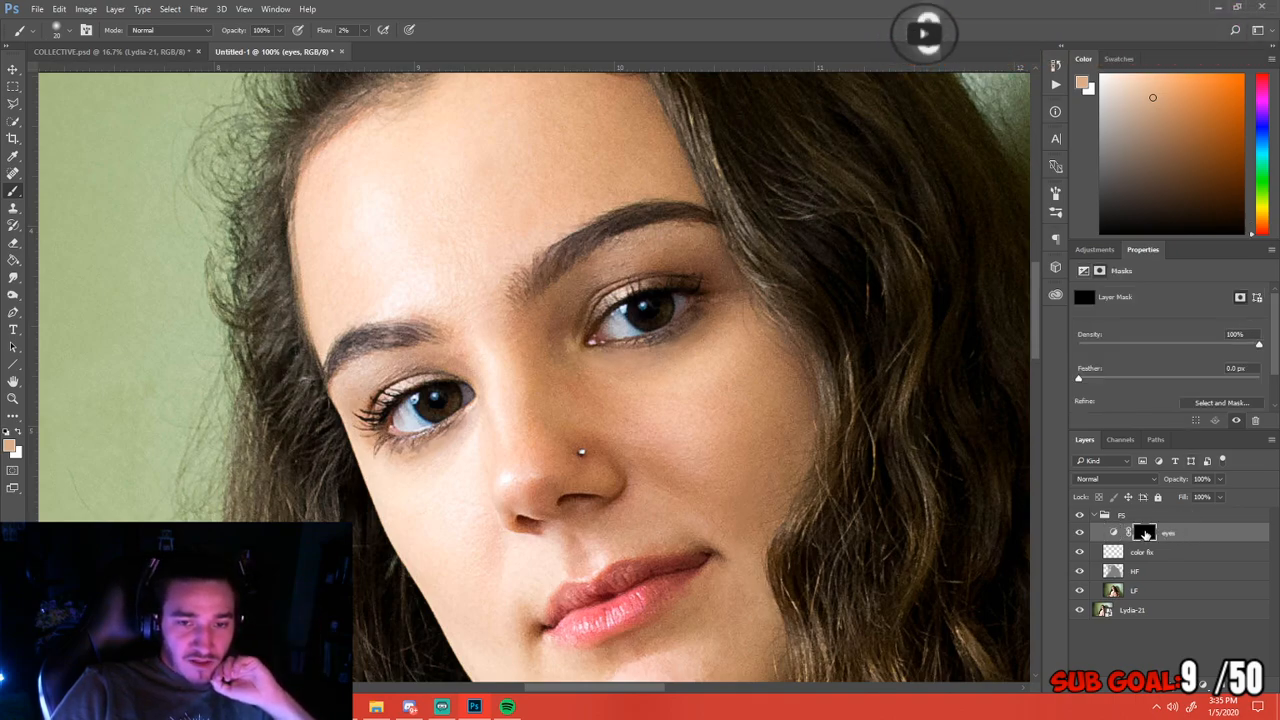
pyautogui.press('d')
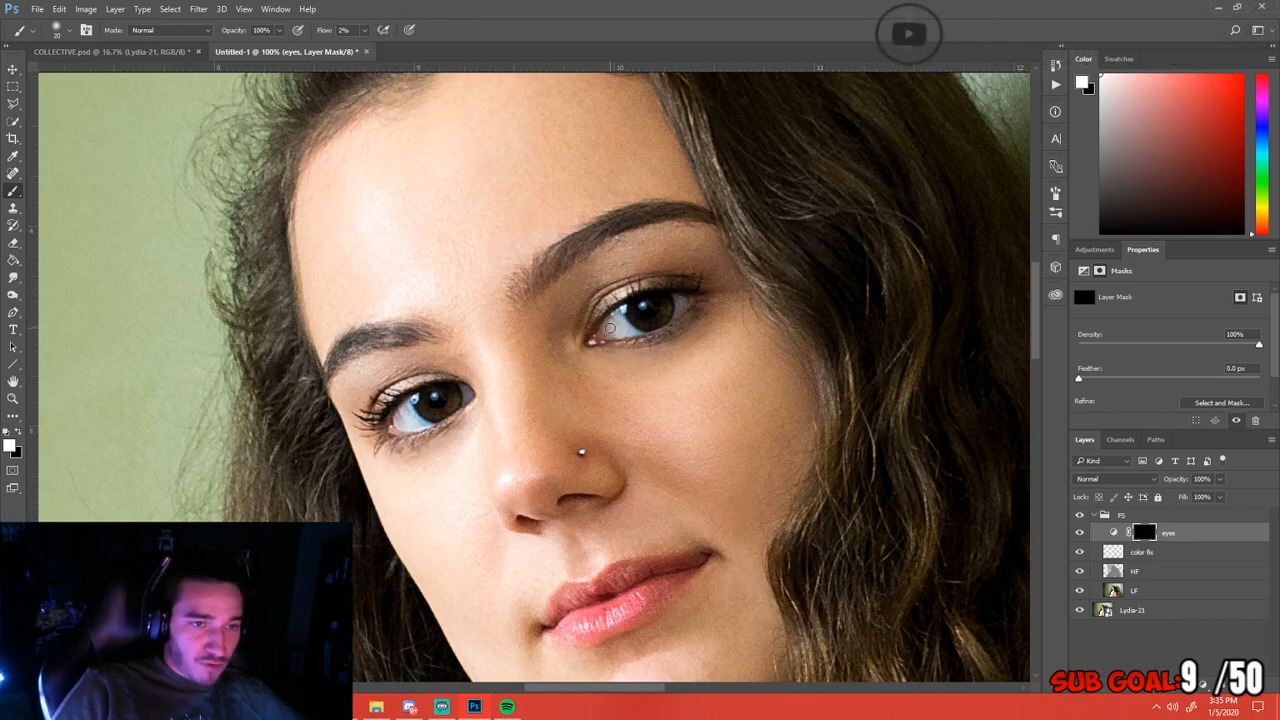
pyautogui.hotkey('ctrl', '+')
pyautogui.moveTo(466, 374); pyautogui.dragTo(546, 317)
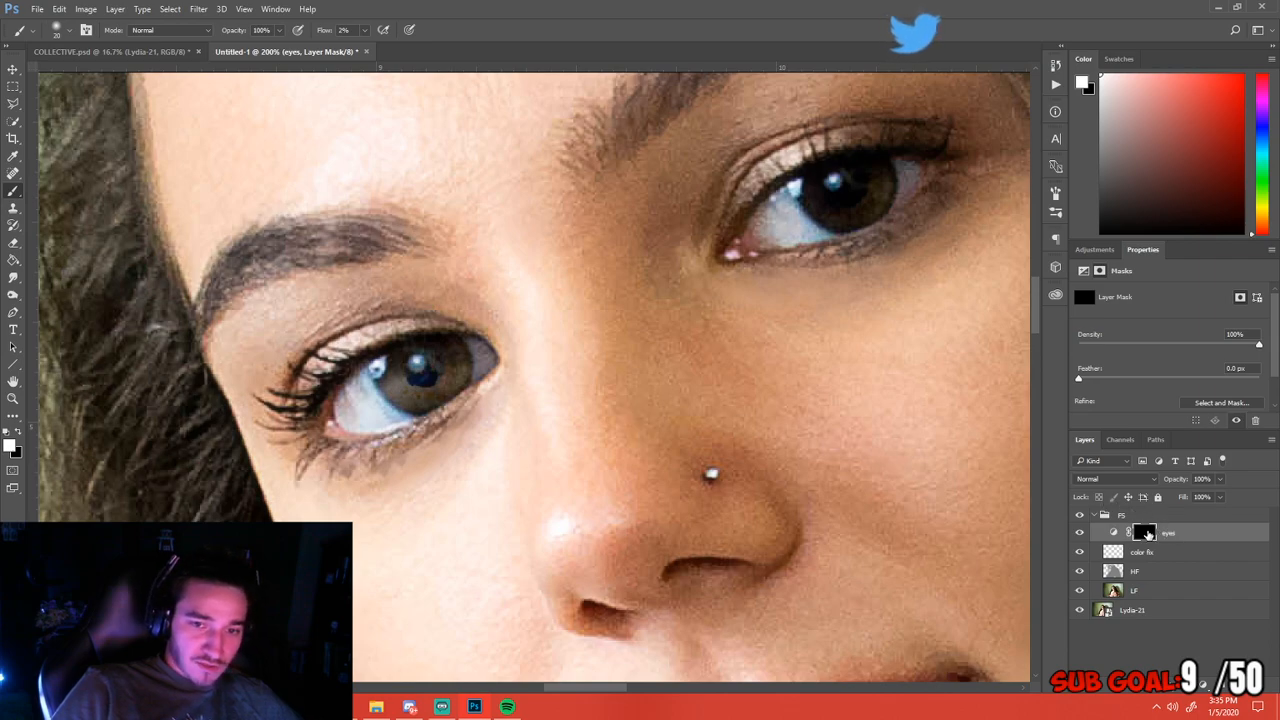
pyautogui.hotkey('ctrl', 'z')
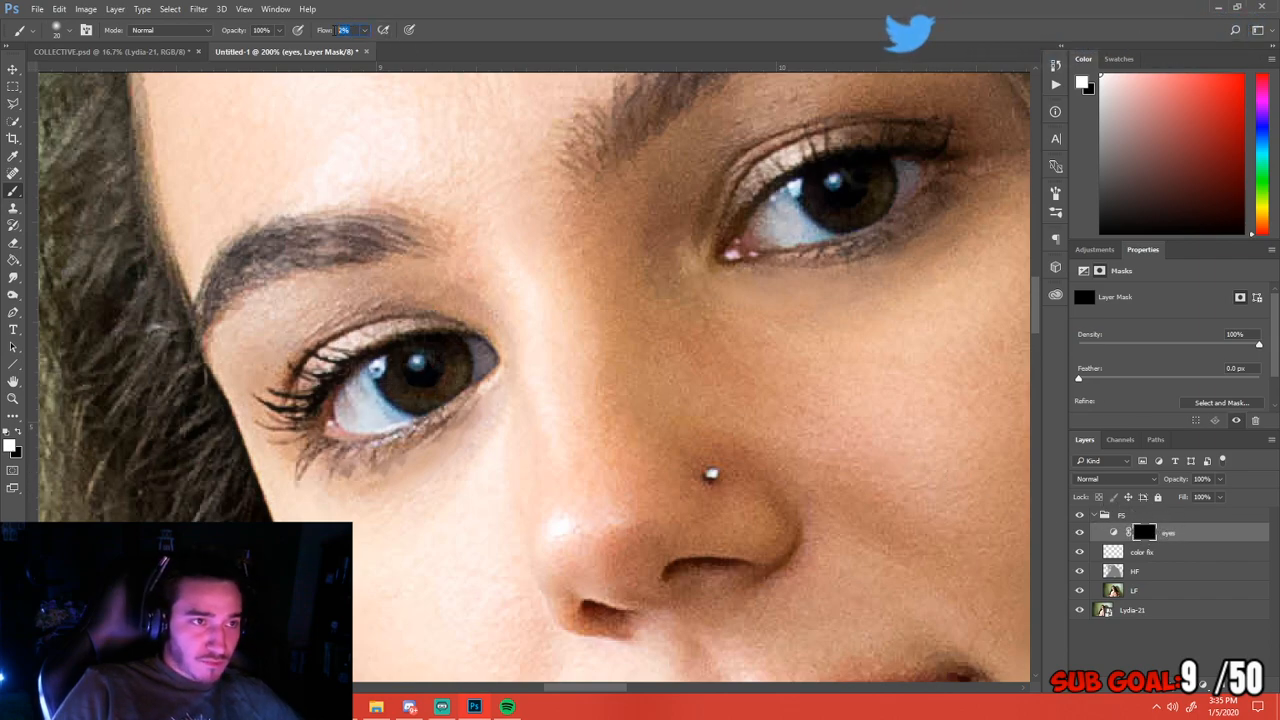
# Set the brush to 100% flow and 2% opacity
pyautogui.click(321, 35)
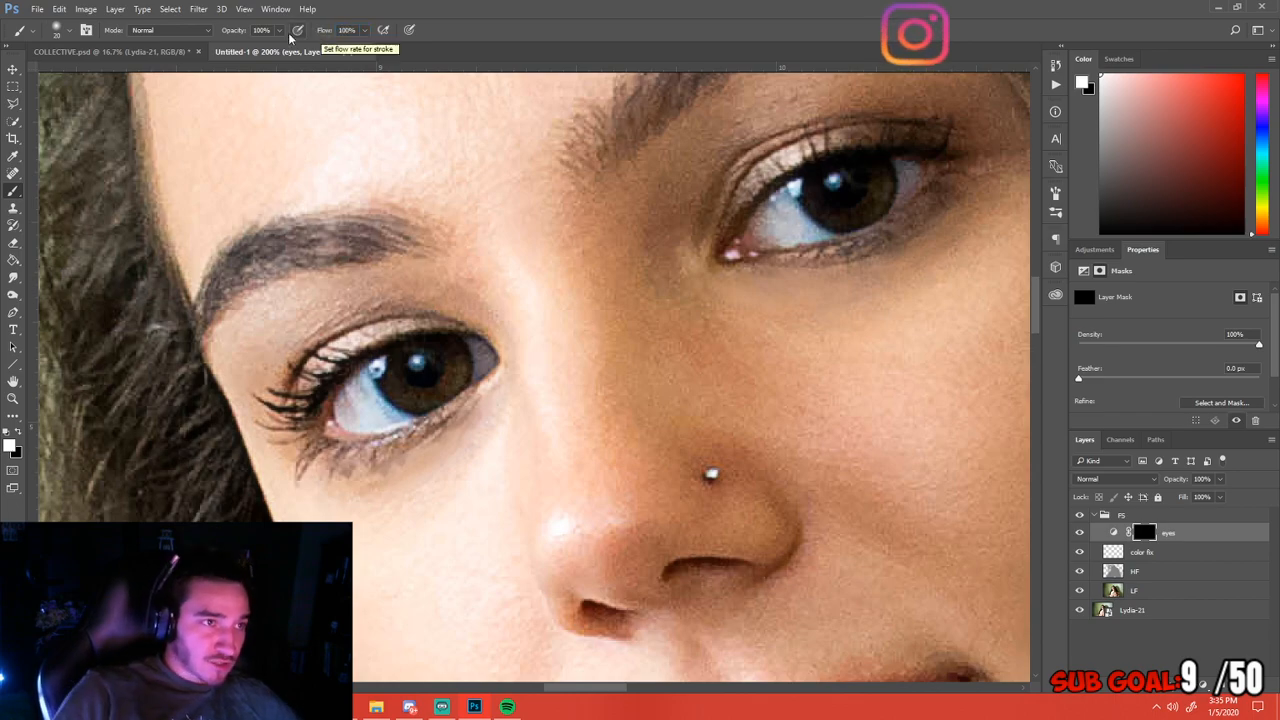
pyautogui.click(228, 30)
pyautogui.write('2')
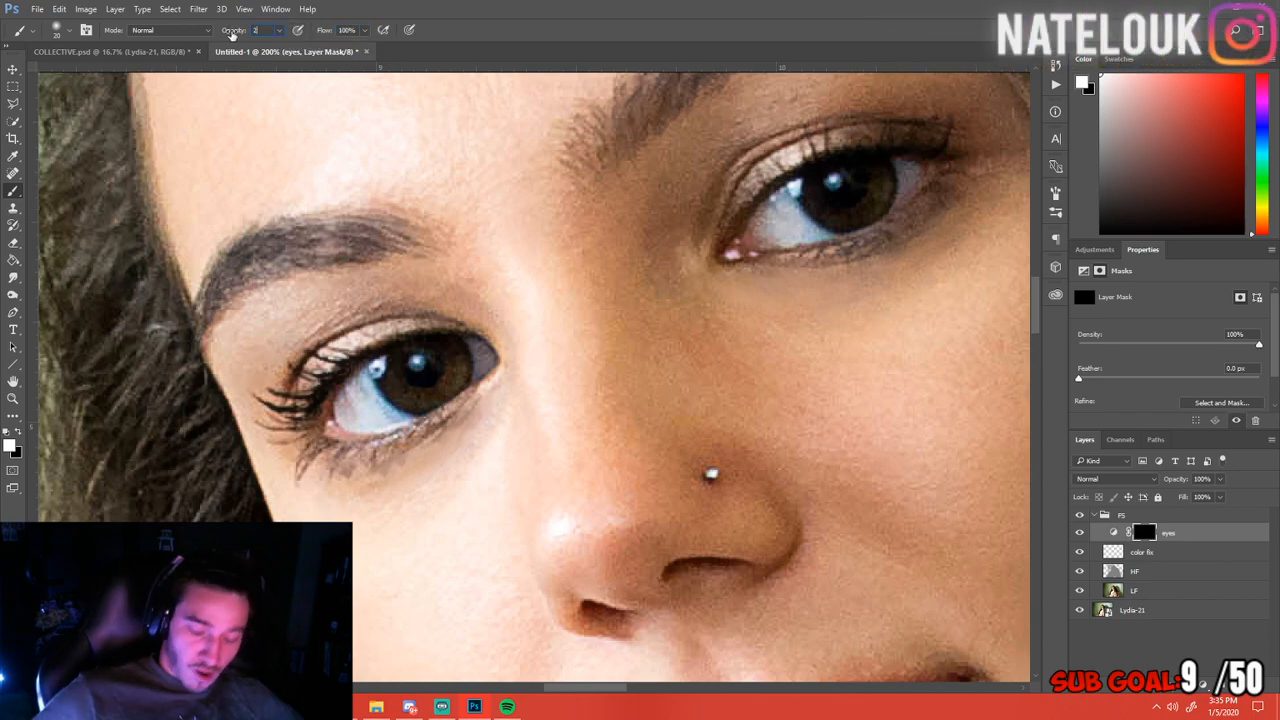
pyautogui.press('Return')
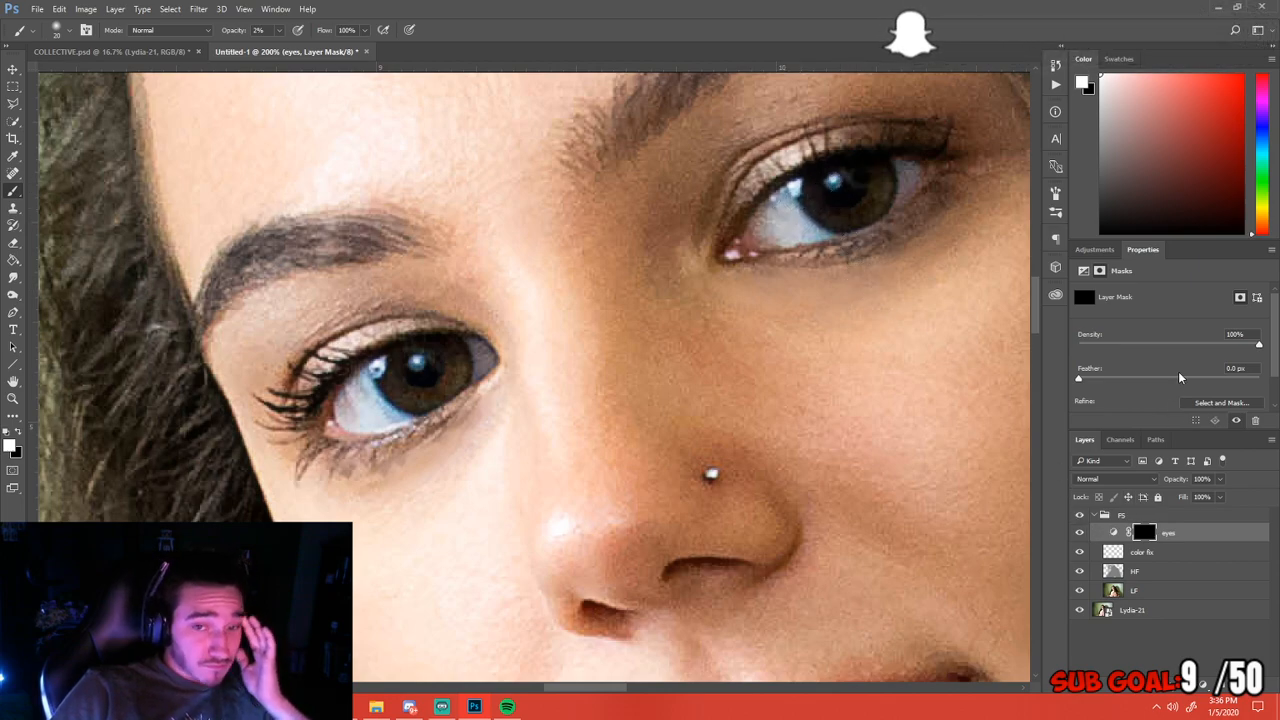
# Raise the eyes adjustment layer's Exposure to +20.00
pyautogui.click(1201, 534)
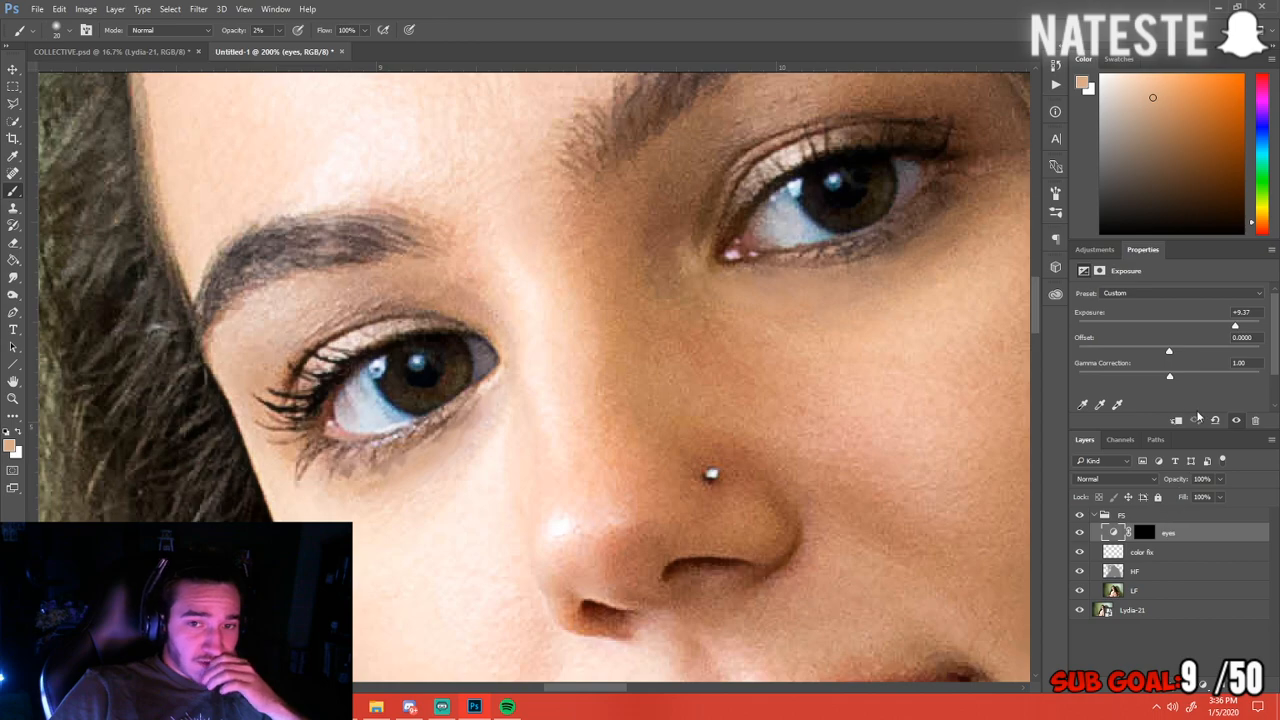
pyautogui.moveTo(1236, 327); pyautogui.dragTo(1256, 330)
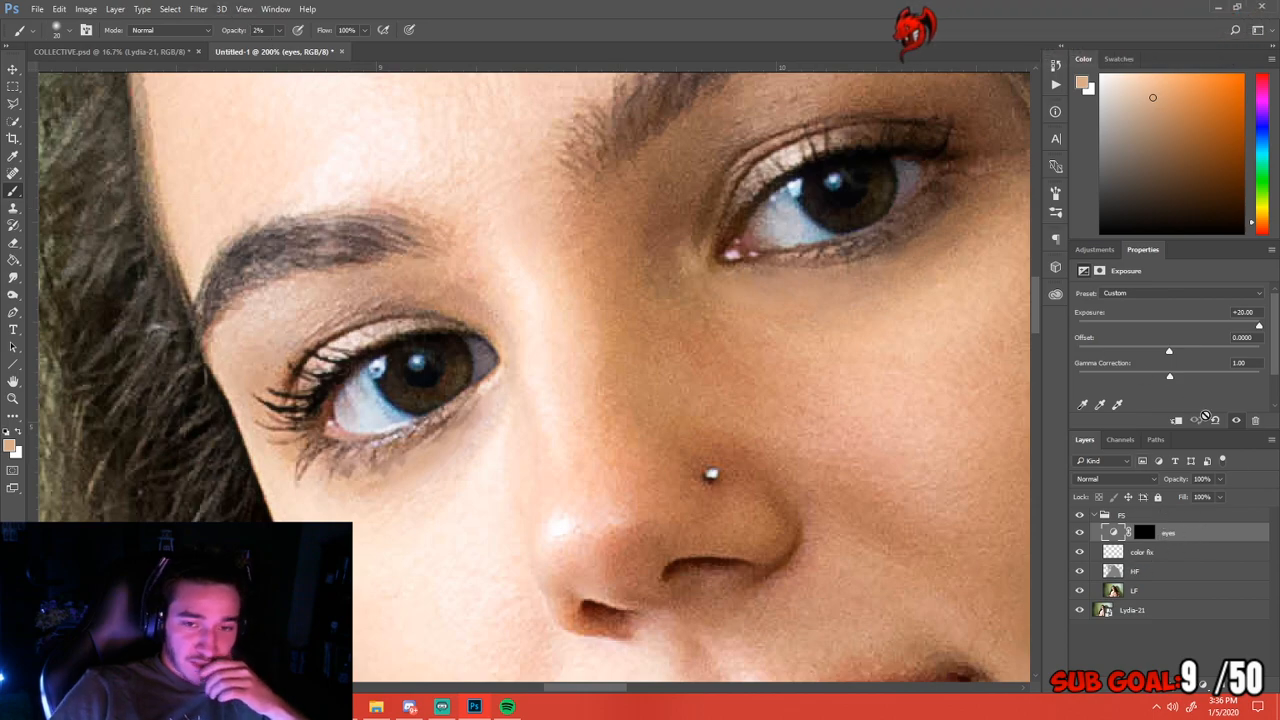
# Add a second Exposure adjustment layer above eyes, rename it "DETAIL" and give it a black mask
pyautogui.click(1094, 249)
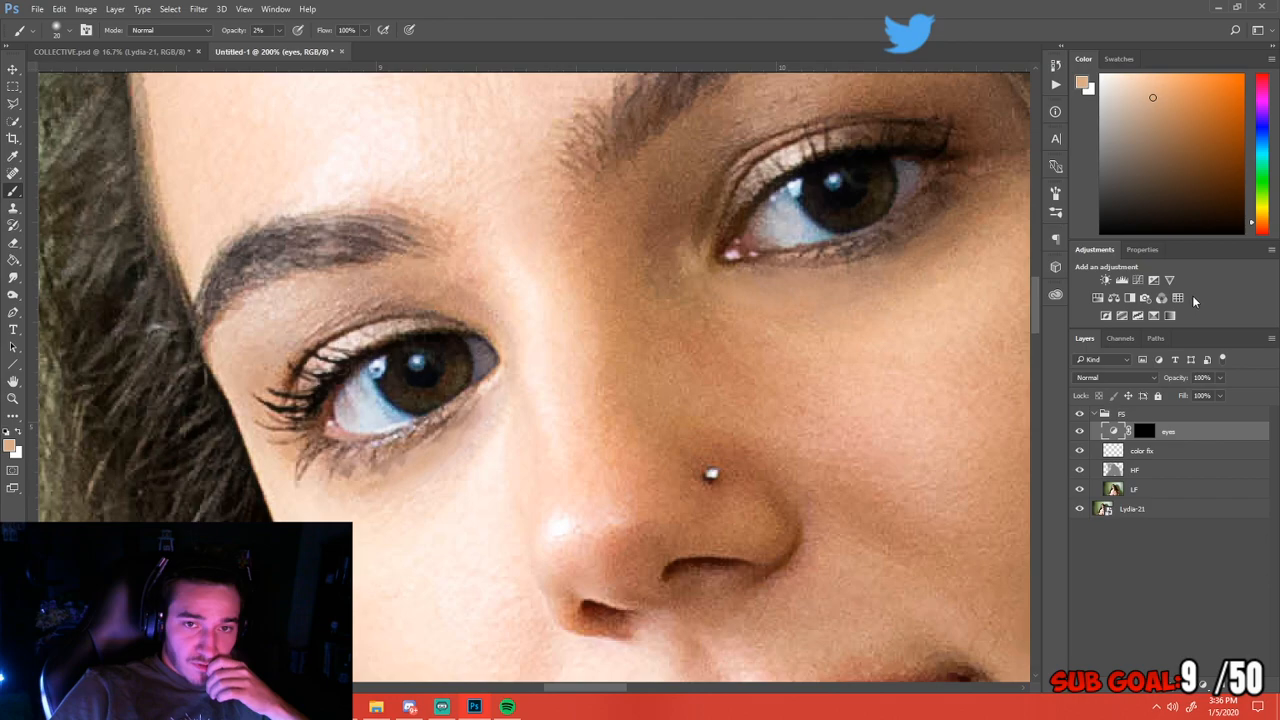
pyautogui.click(1154, 280)
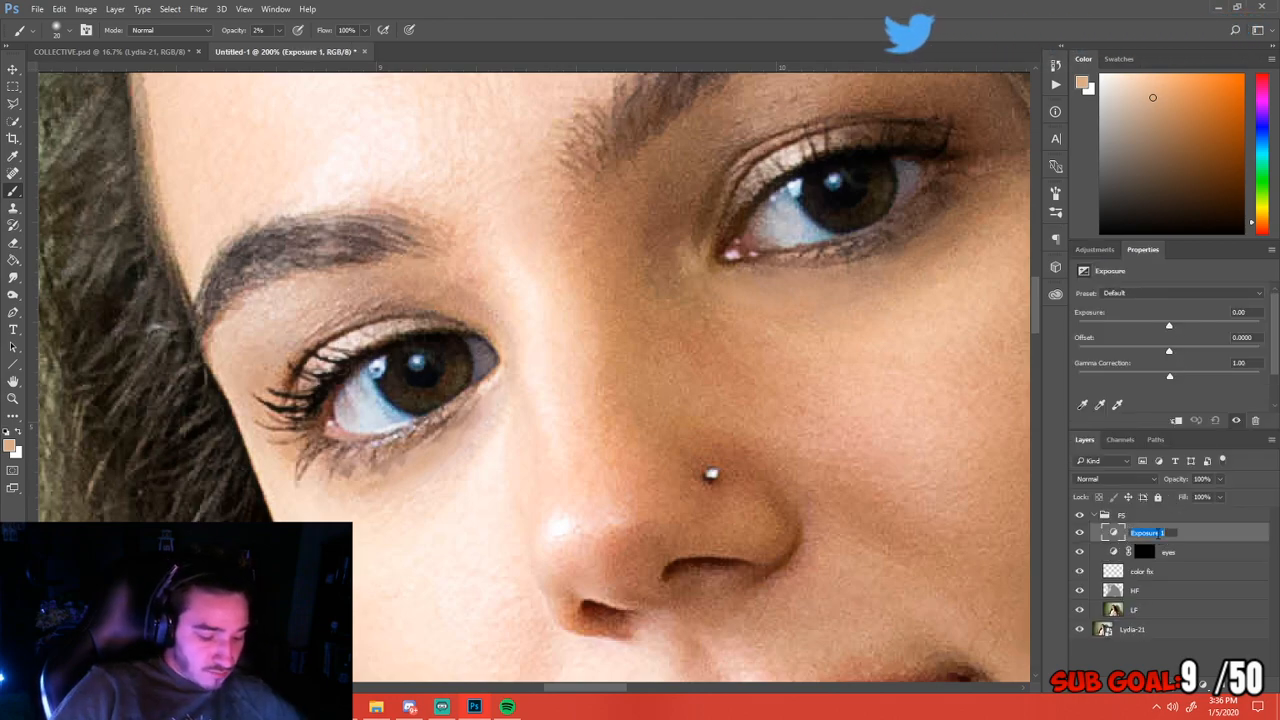
pyautogui.write('DETAIL')
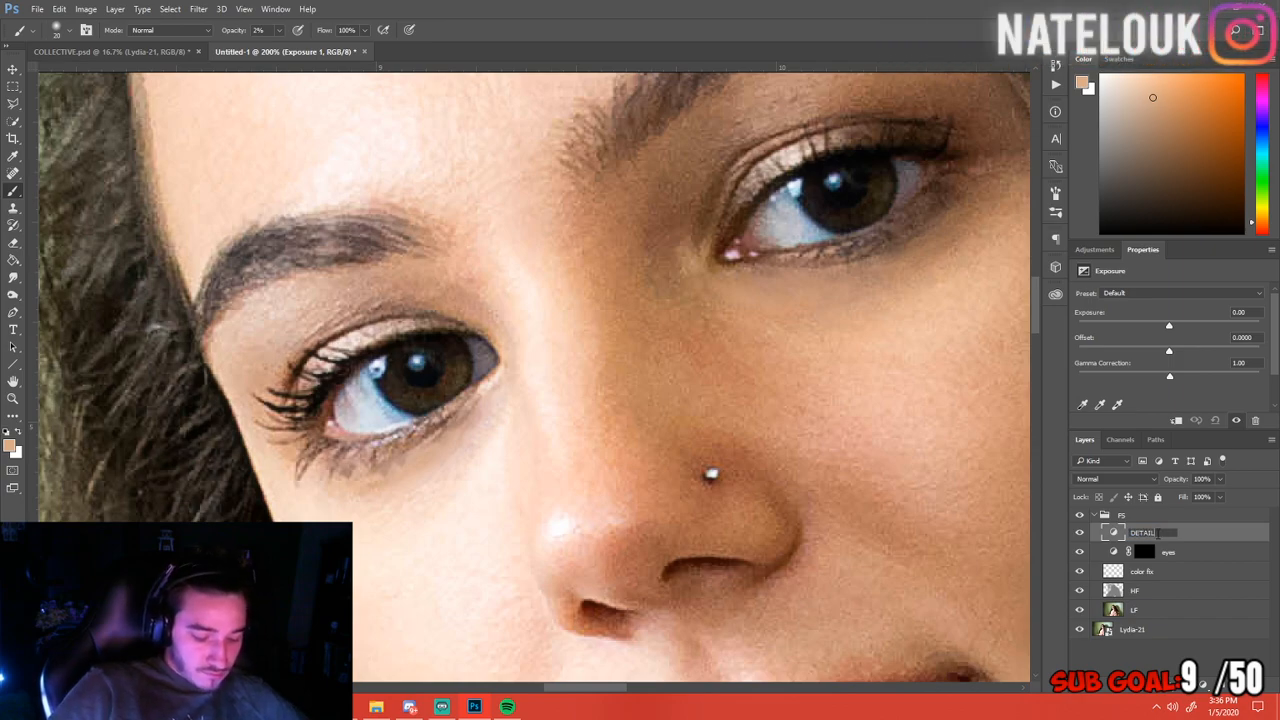
pyautogui.press('Return')
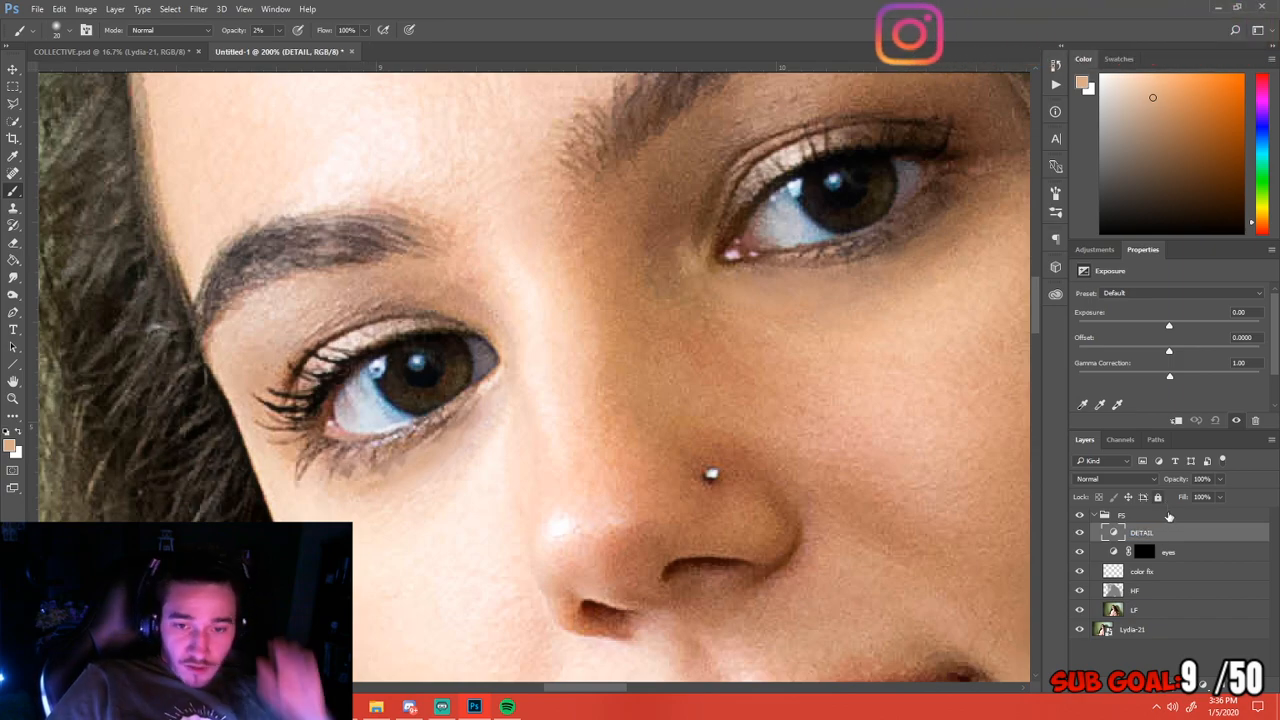
pyautogui.click(1143, 533)
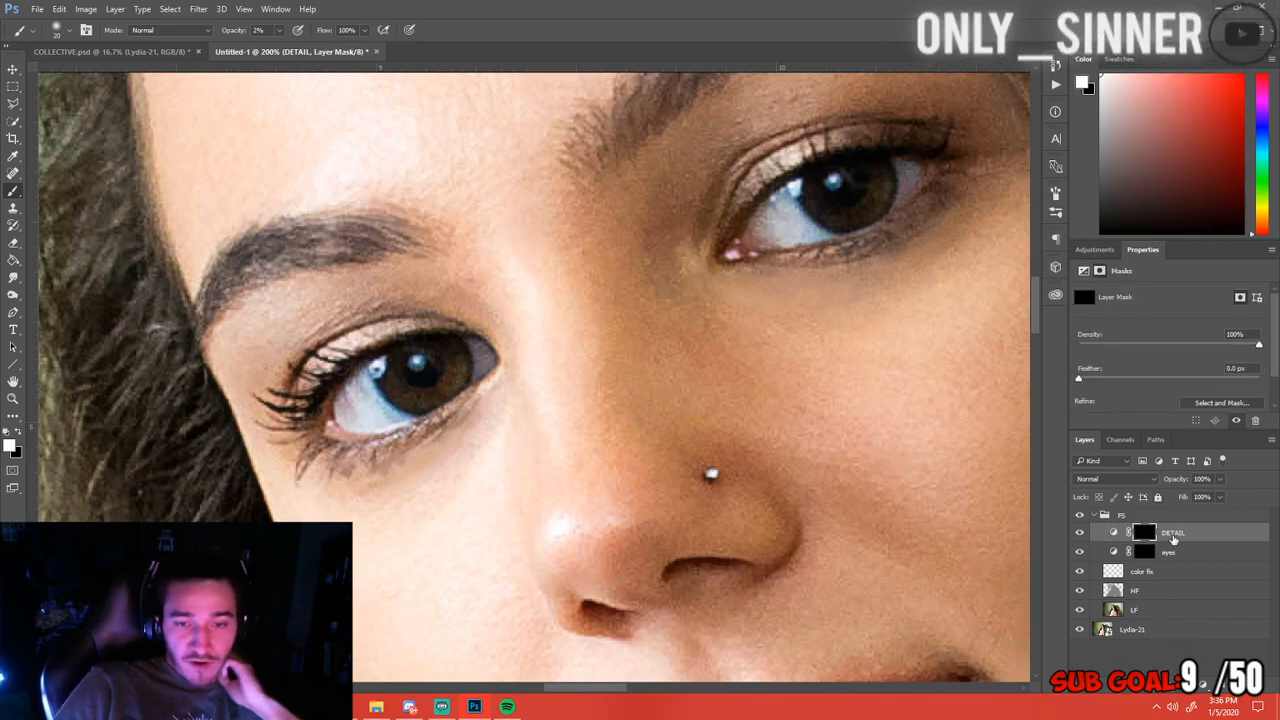
# Raise the DETAIL layer's Exposure to about +2.8 and set the brush opacity to 4%
pyautogui.click(1220, 532)
pyautogui.moveTo(1170, 326); pyautogui.dragTo(1208, 326)
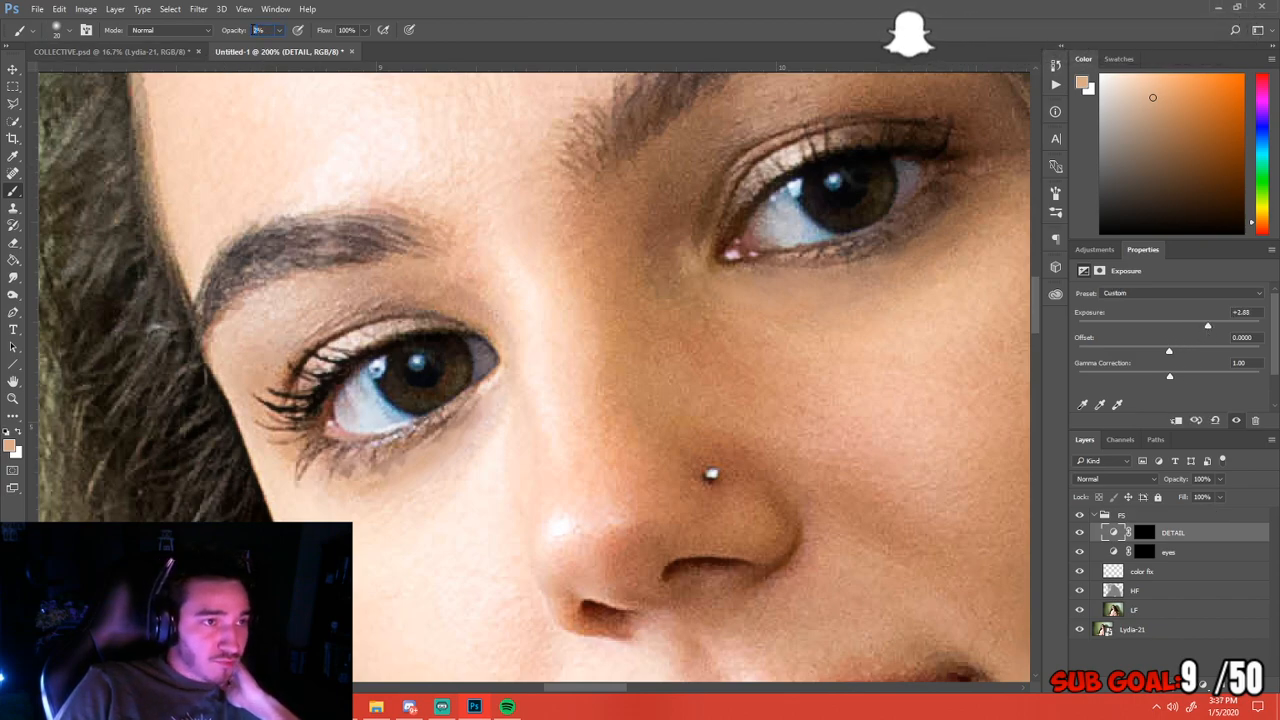
pyautogui.write('4')
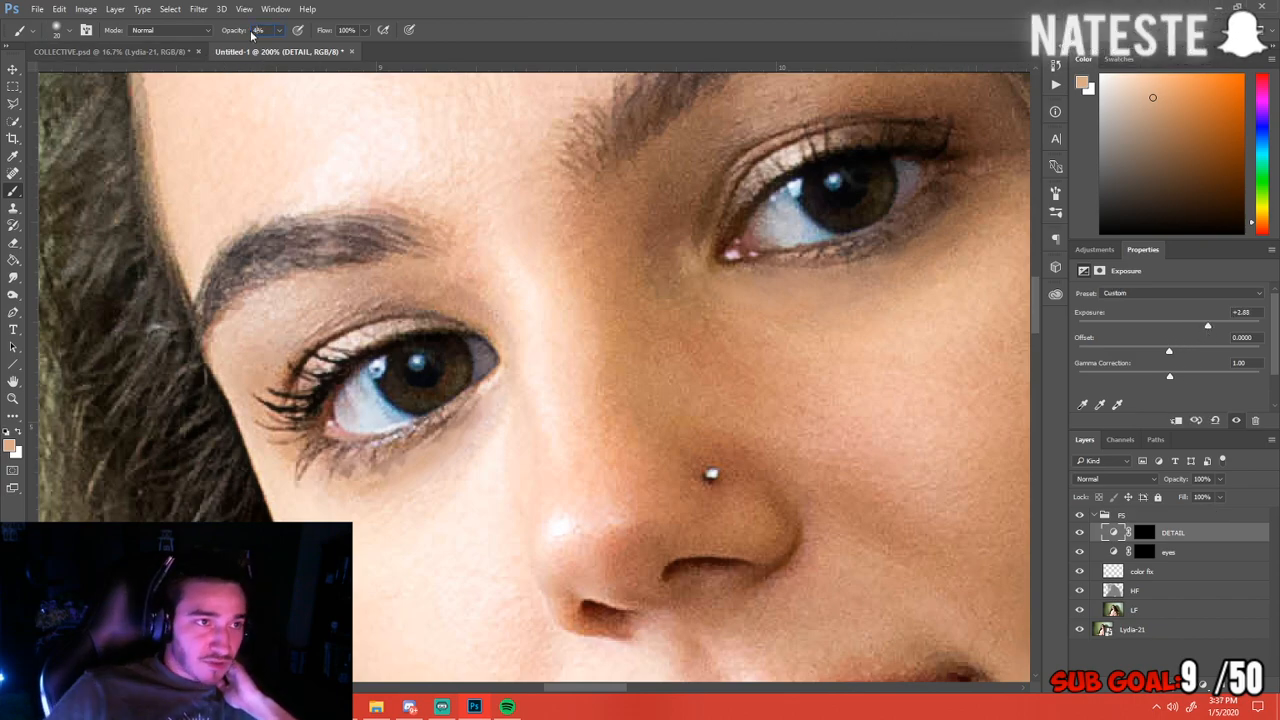
# Paint white at 4% opacity on the DETAIL layer's mask over the nose stud and both irises
pyautogui.click(1144, 533)
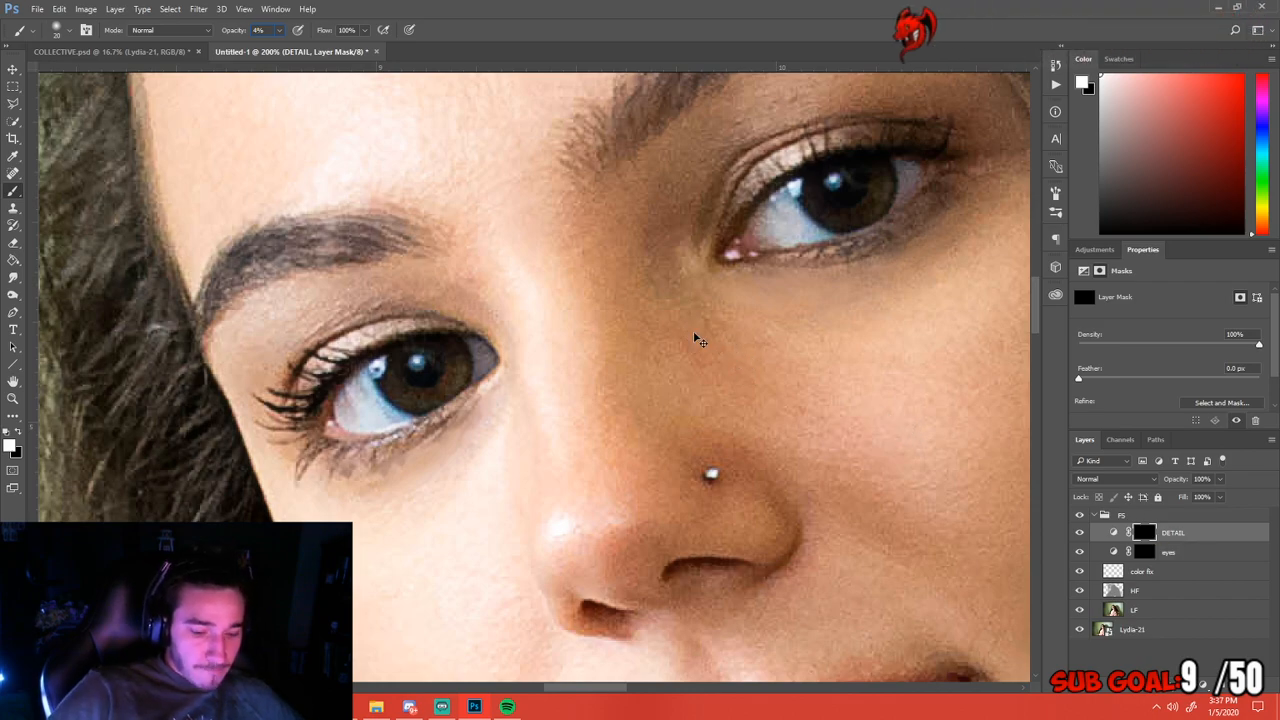
pyautogui.hotkey('ctrl', '+')
pyautogui.moveTo(763, 380); pyautogui.dragTo(503, 220)
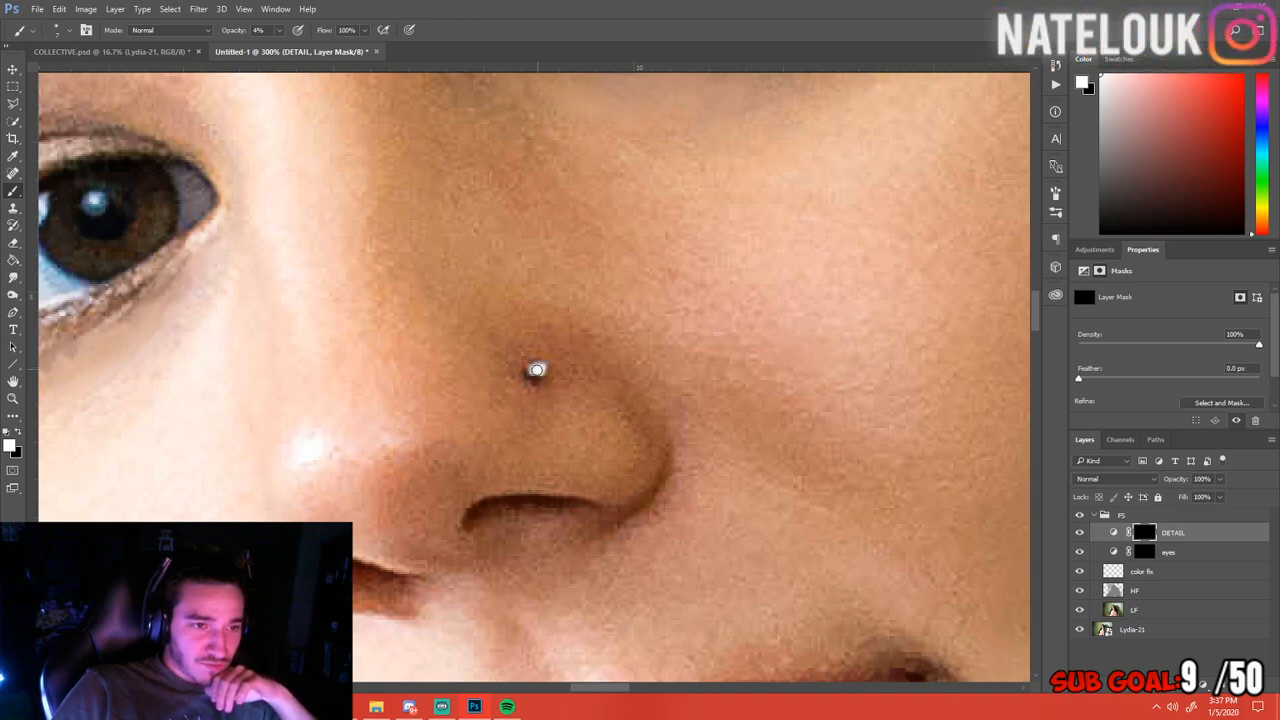
pyautogui.moveTo(469, 323); pyautogui.dragTo(638, 373)
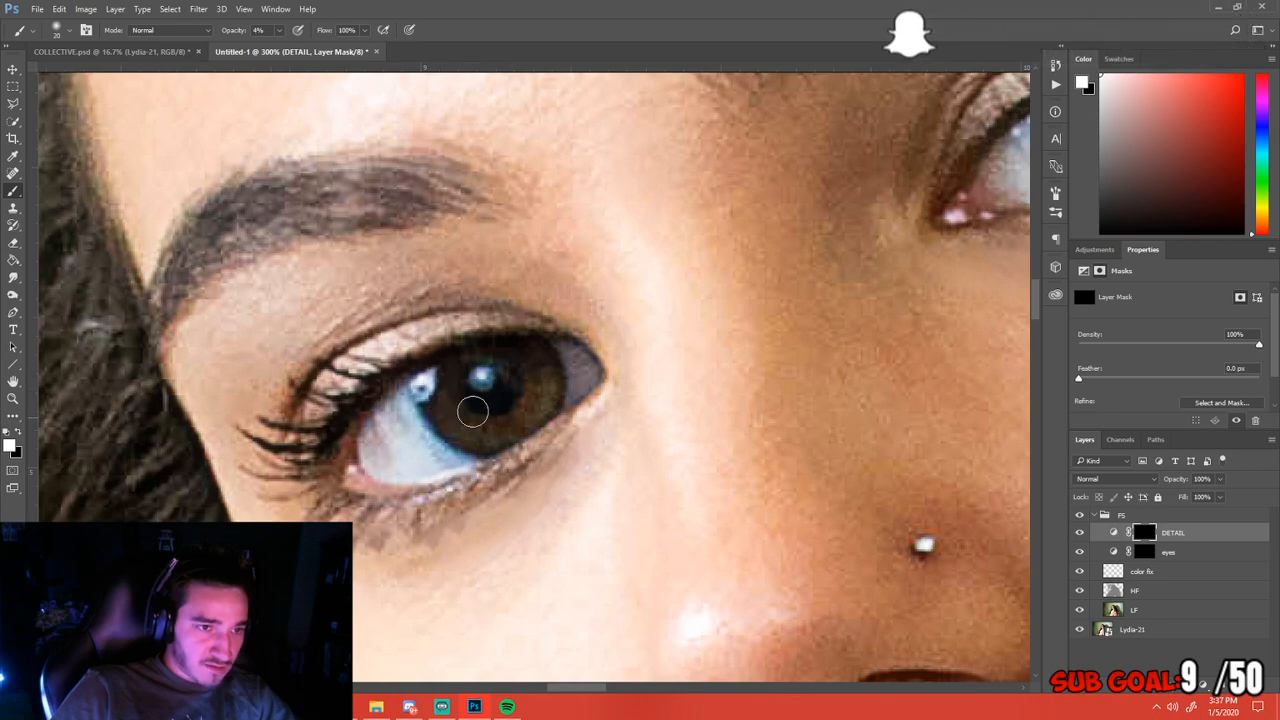
pyautogui.moveTo(817, 318)
pyautogui.mouseDown()
pyautogui.moveTo(614, 354)
pyautogui.moveTo(583, 331)
pyautogui.moveTo(555, 348)
pyautogui.mouseUp()
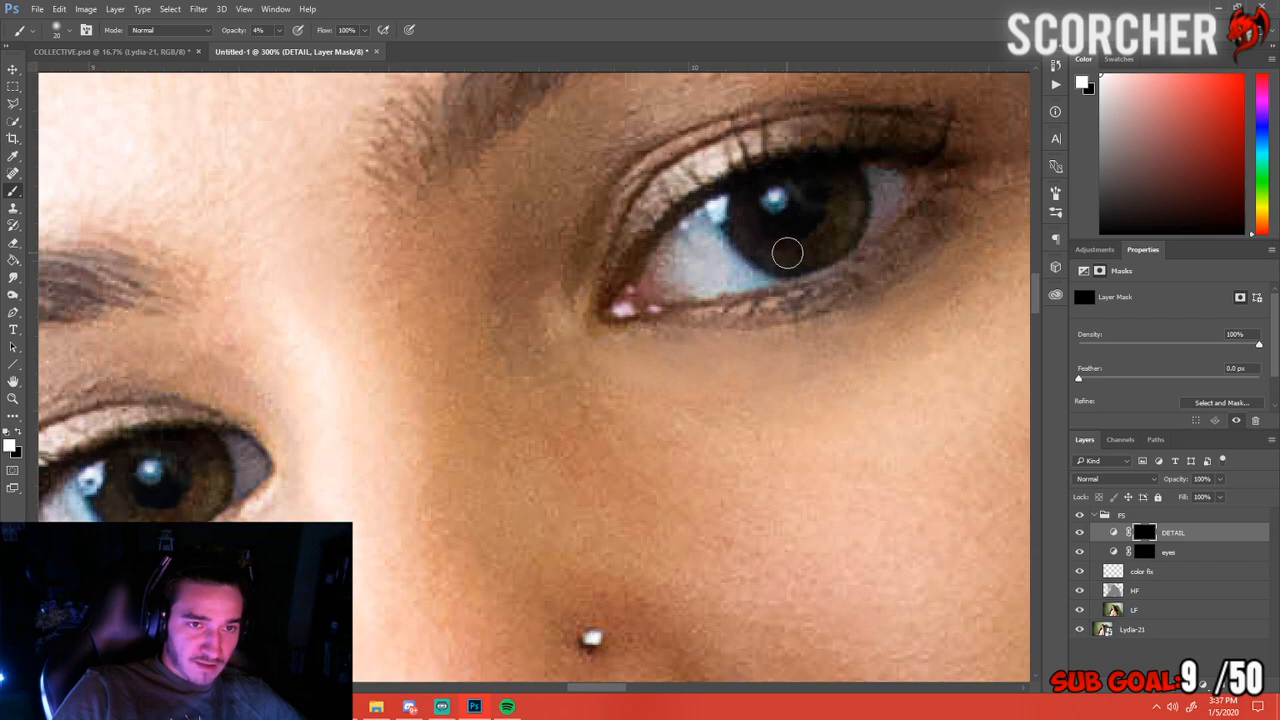
pyautogui.moveTo(840, 194); pyautogui.dragTo(786, 249)
pyautogui.moveTo(520, 311); pyautogui.dragTo(826, 177)
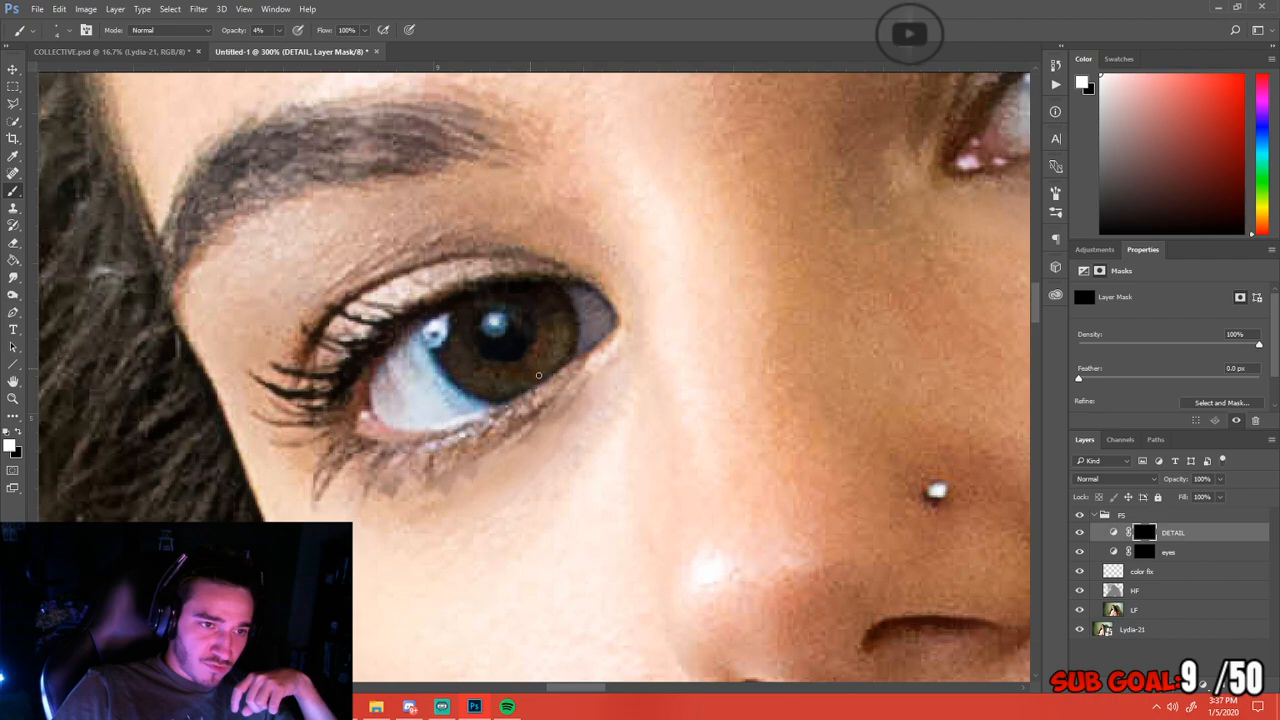
pyautogui.moveTo(760, 266); pyautogui.dragTo(561, 340)
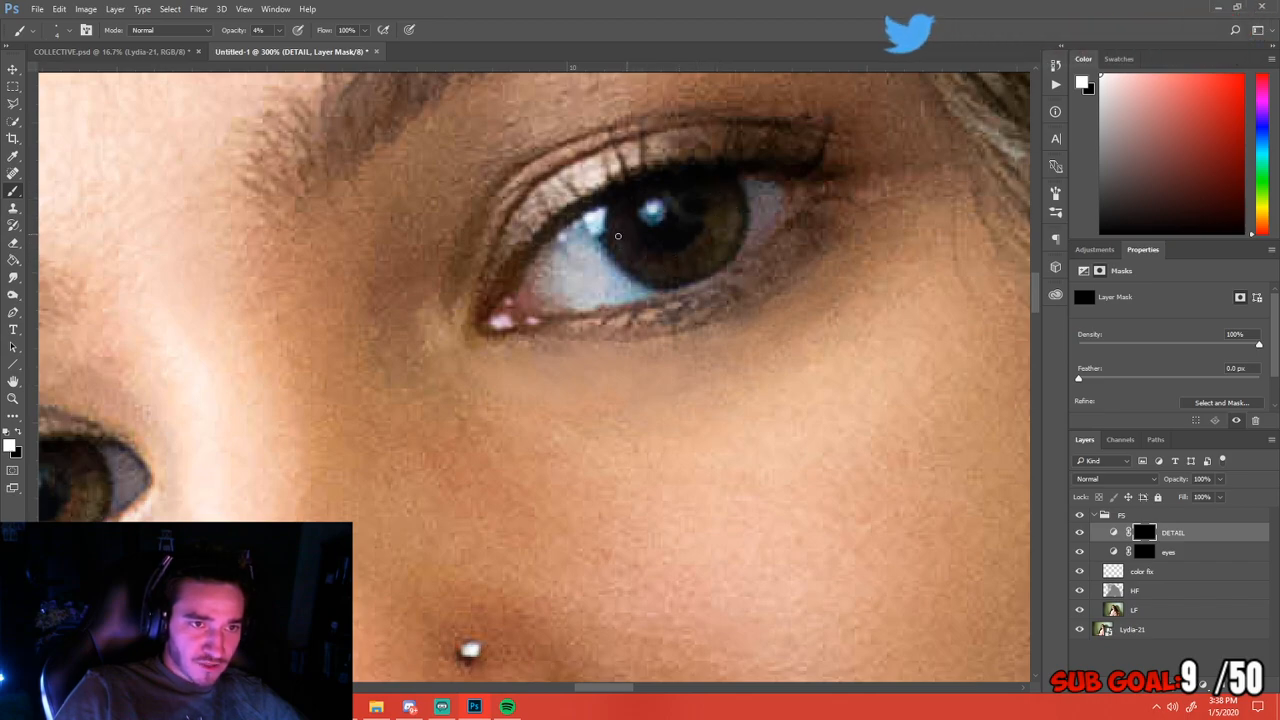
# Compare the portrait with the DETAIL layer hidden and shown, and set its Exposure to +2.93
pyautogui.hotkey('ctrl', '-')
pyautogui.hotkey('ctrl', '-')
pyautogui.hotkey('ctrl', '-')
pyautogui.hotkey('ctrl', '-')
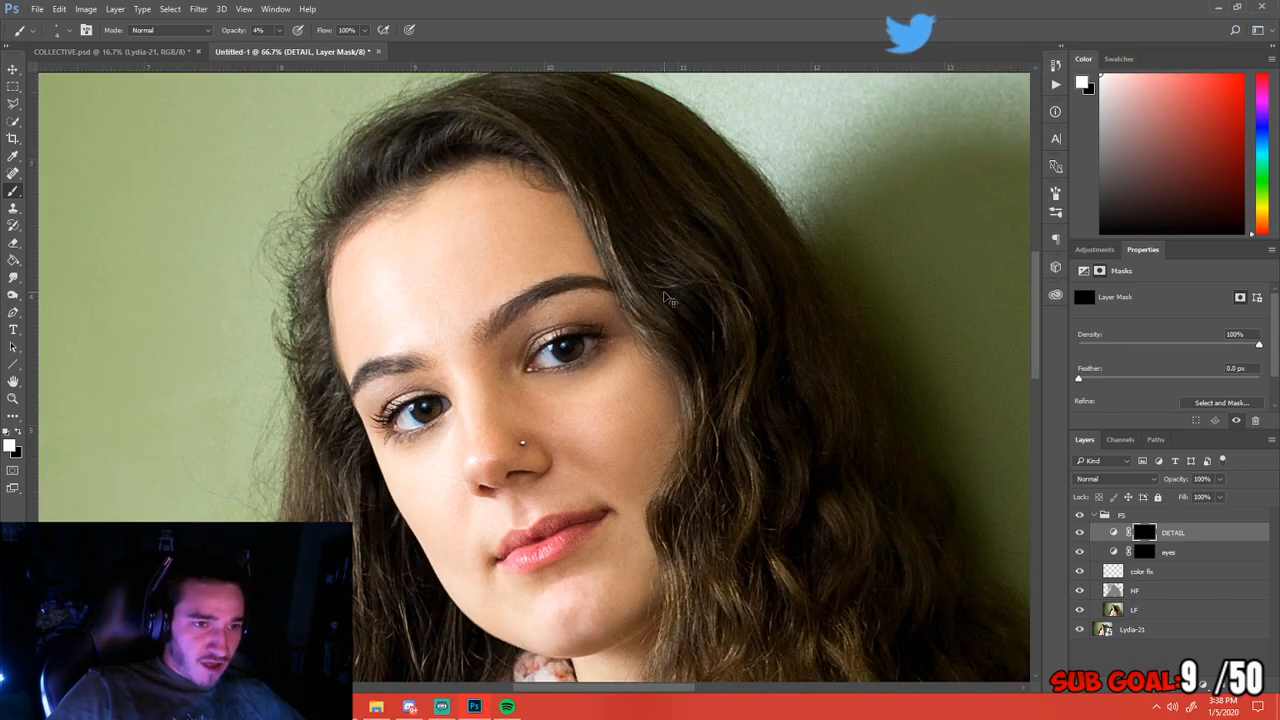
pyautogui.hotkey('ctrl', '-')
pyautogui.hotkey('ctrl', '-')
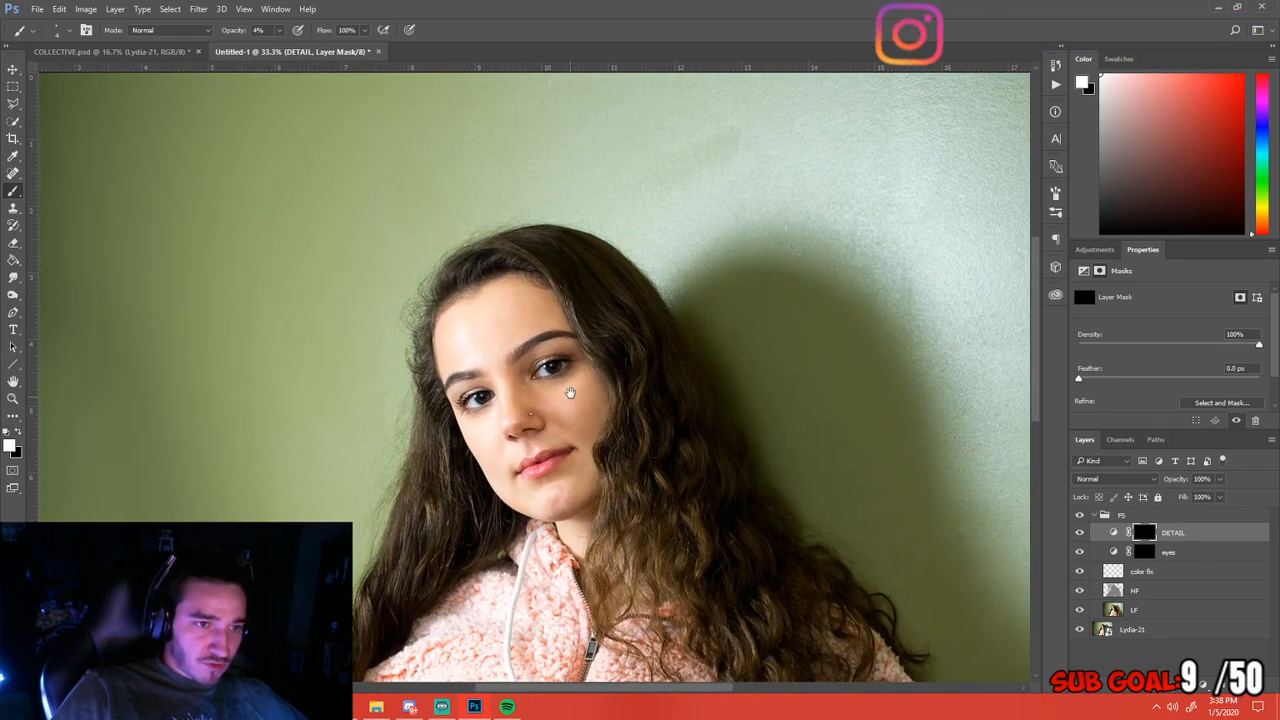
pyautogui.moveTo(570, 393); pyautogui.dragTo(601, 333)
pyautogui.hotkey('ctrl', '+')
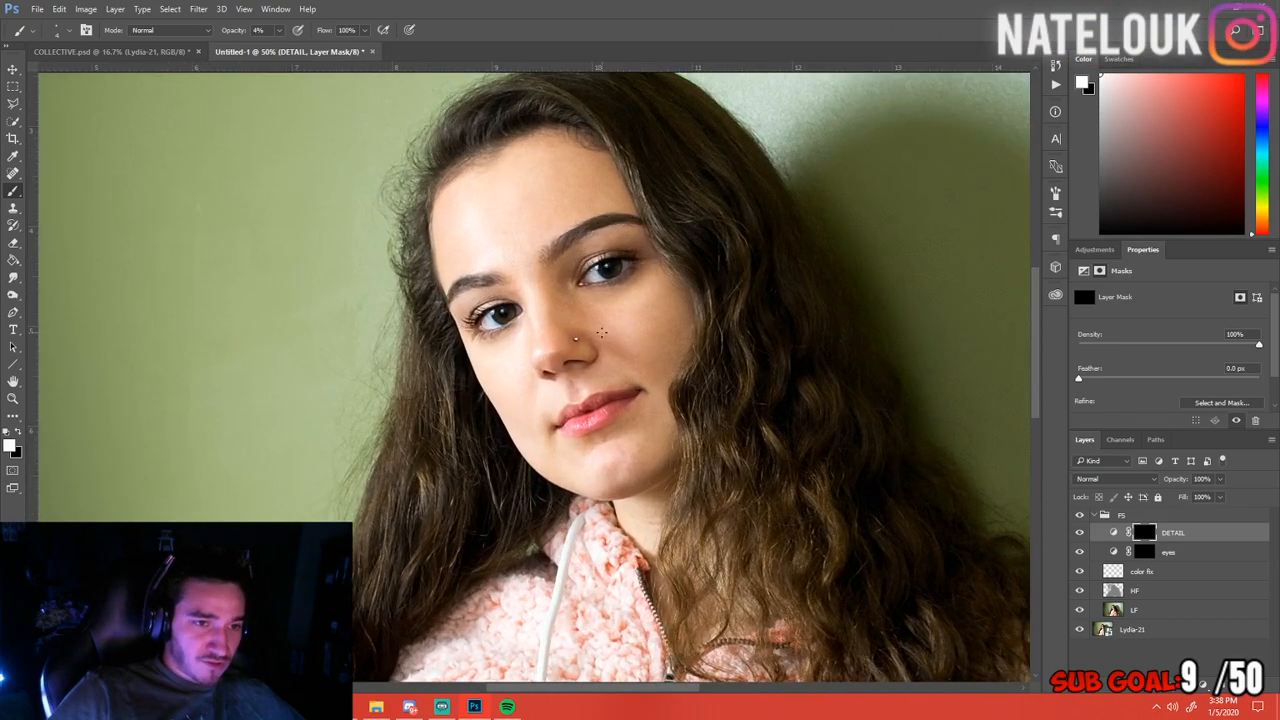
pyautogui.moveTo(654, 287); pyautogui.dragTo(591, 312)
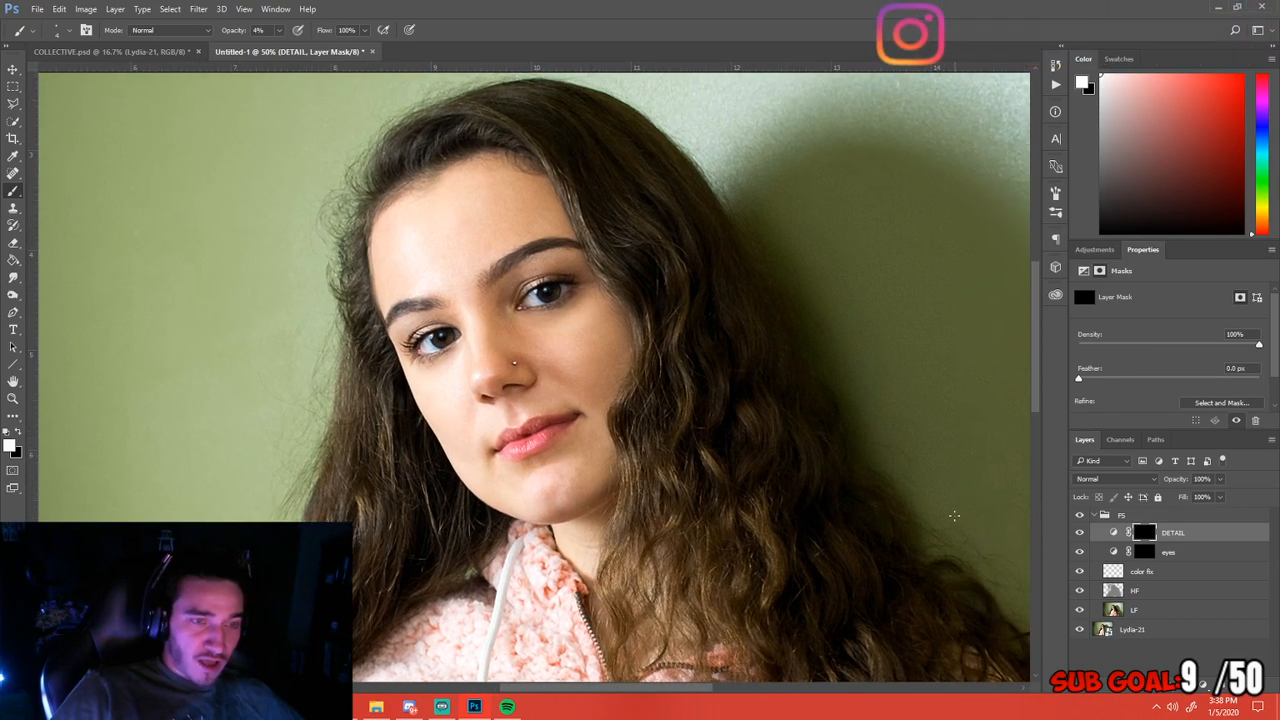
pyautogui.click(1080, 534)
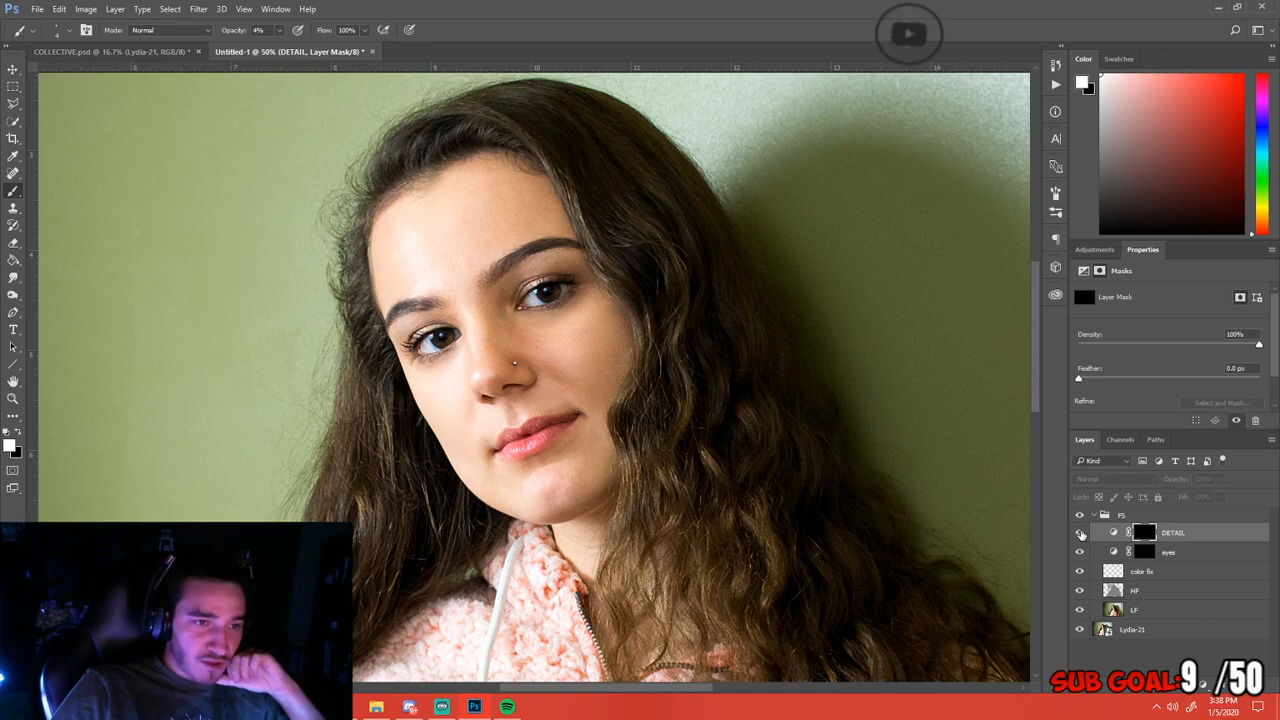
pyautogui.click(1080, 534)
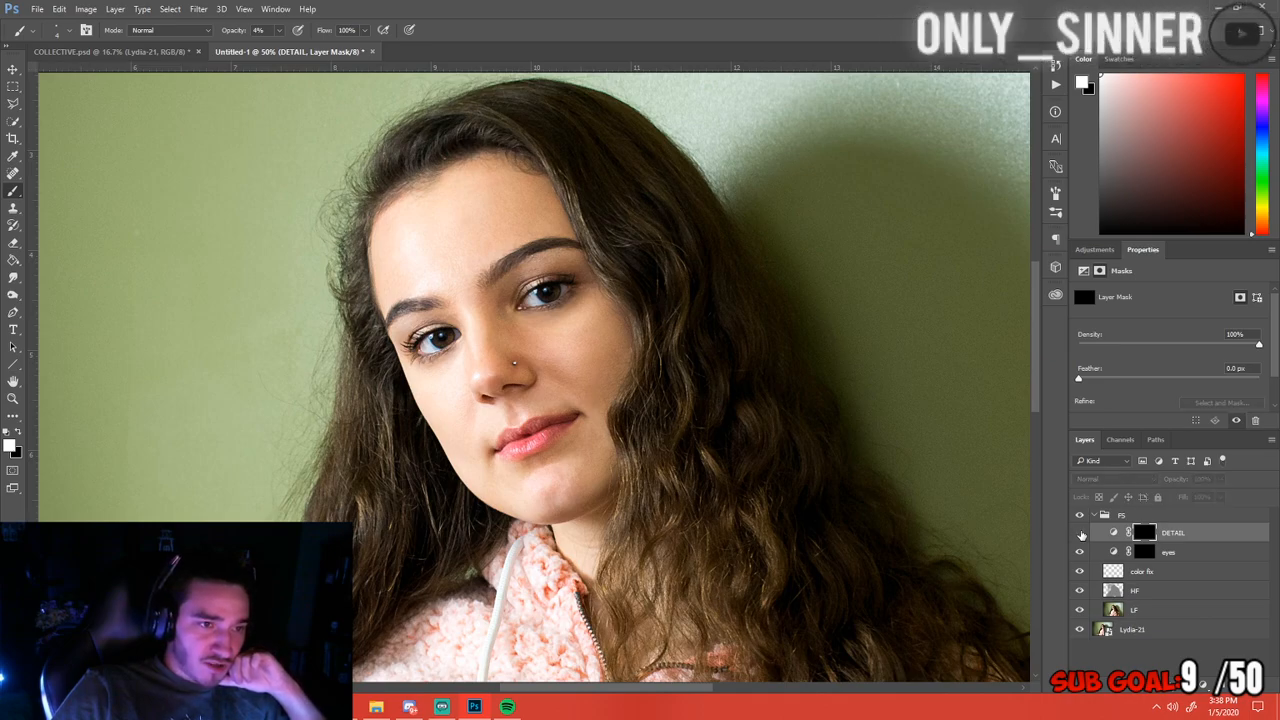
pyautogui.click(1080, 534)
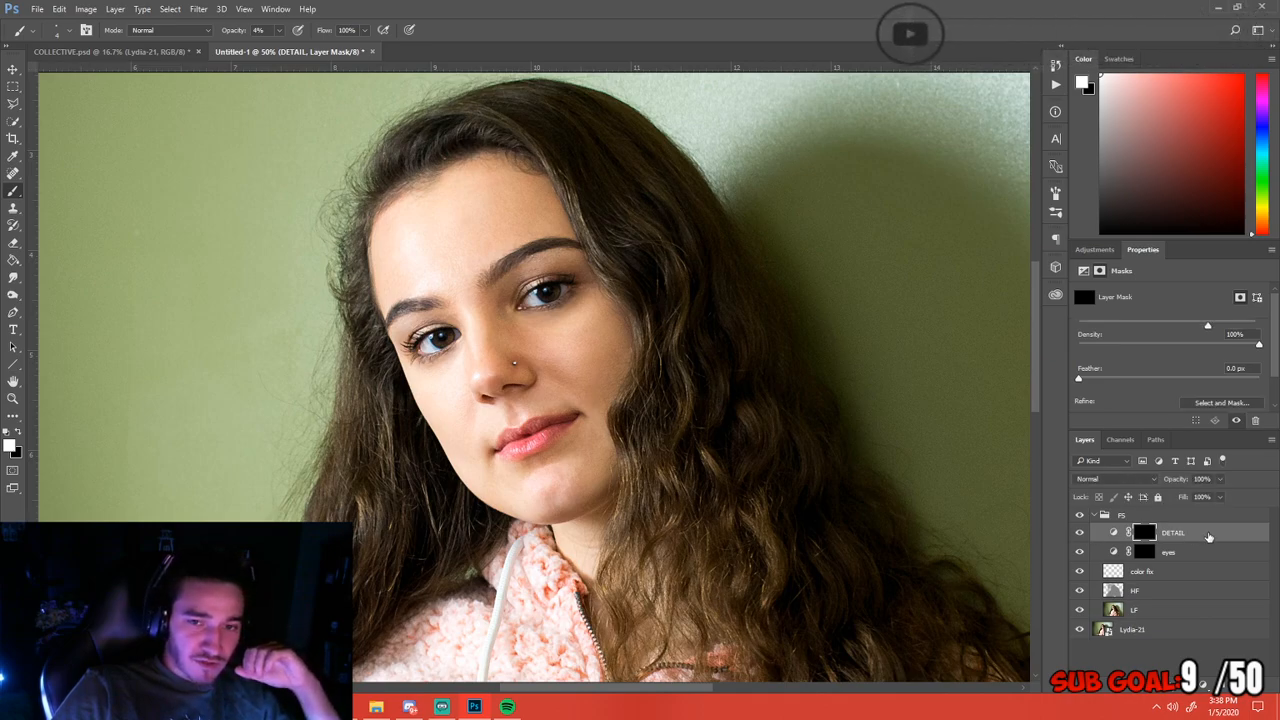
pyautogui.click(1113, 532)
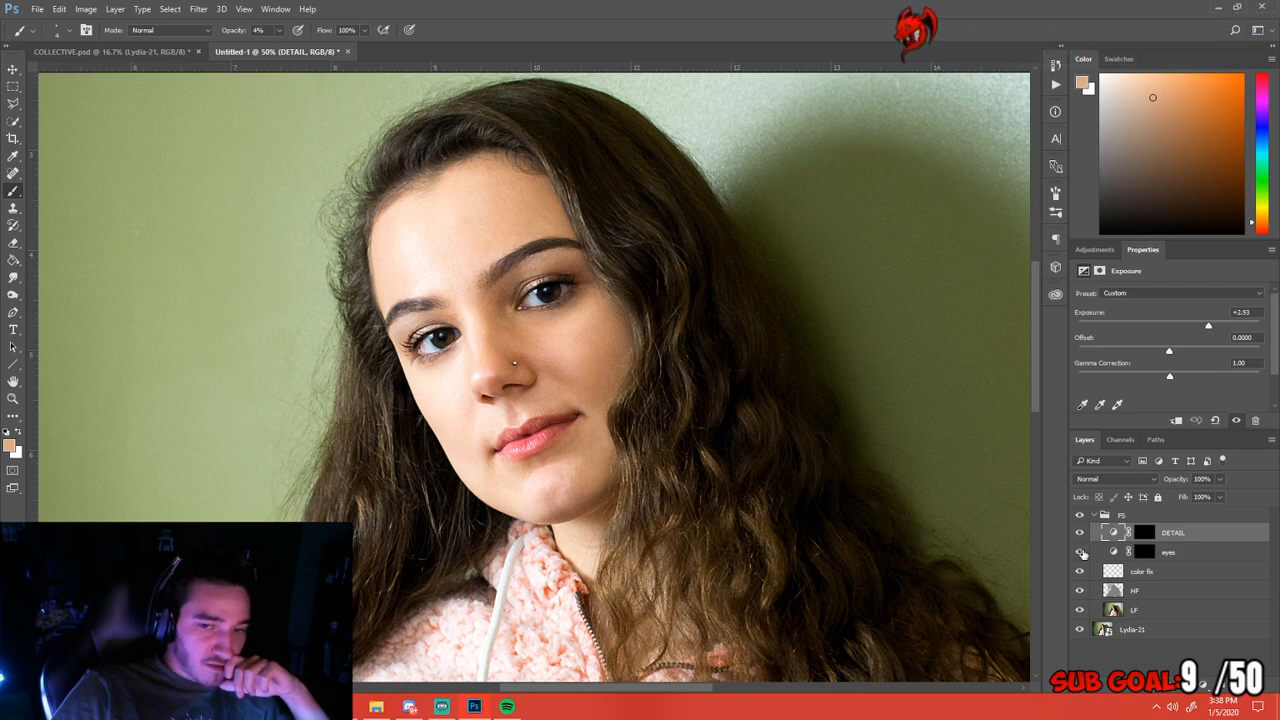
# Paint white at 2% opacity on the eyes layer's mask over the eyes and nose stud, using a slightly larger brush
pyautogui.click(1143, 553)
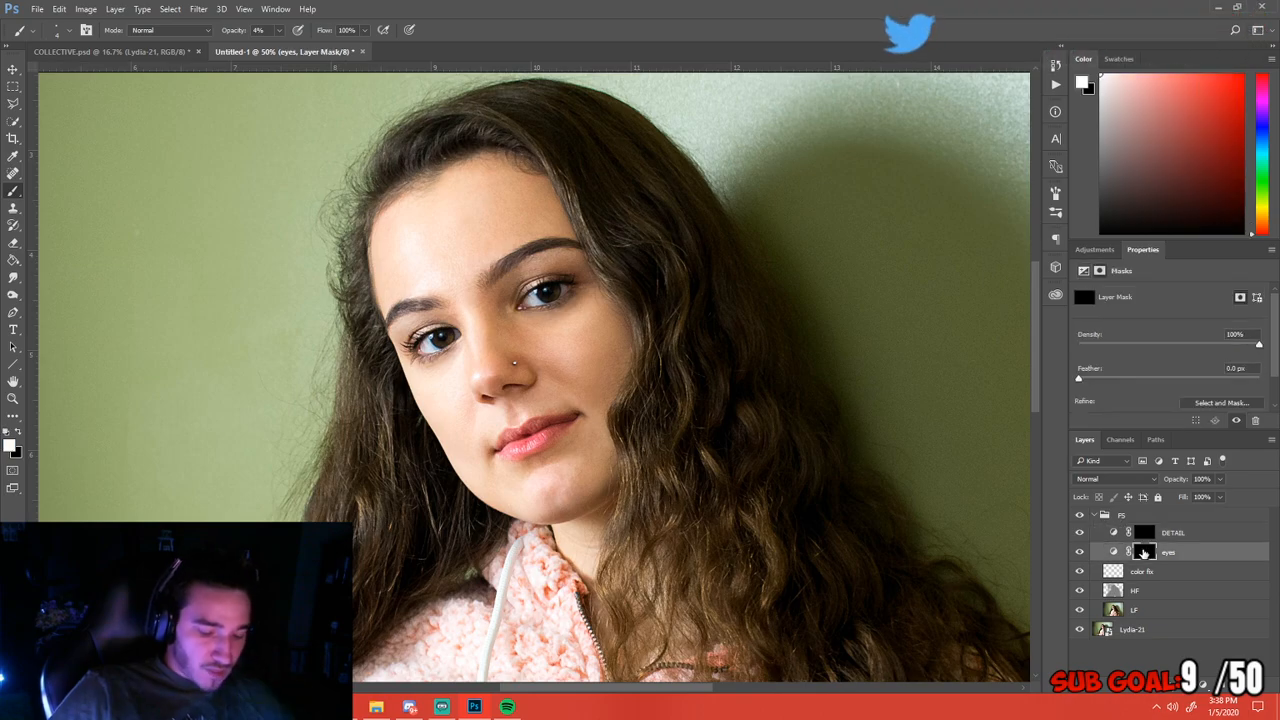
pyautogui.hotkey('ctrl', '+')
pyautogui.hotkey('ctrl', '+')
pyautogui.hotkey('ctrl', '+')
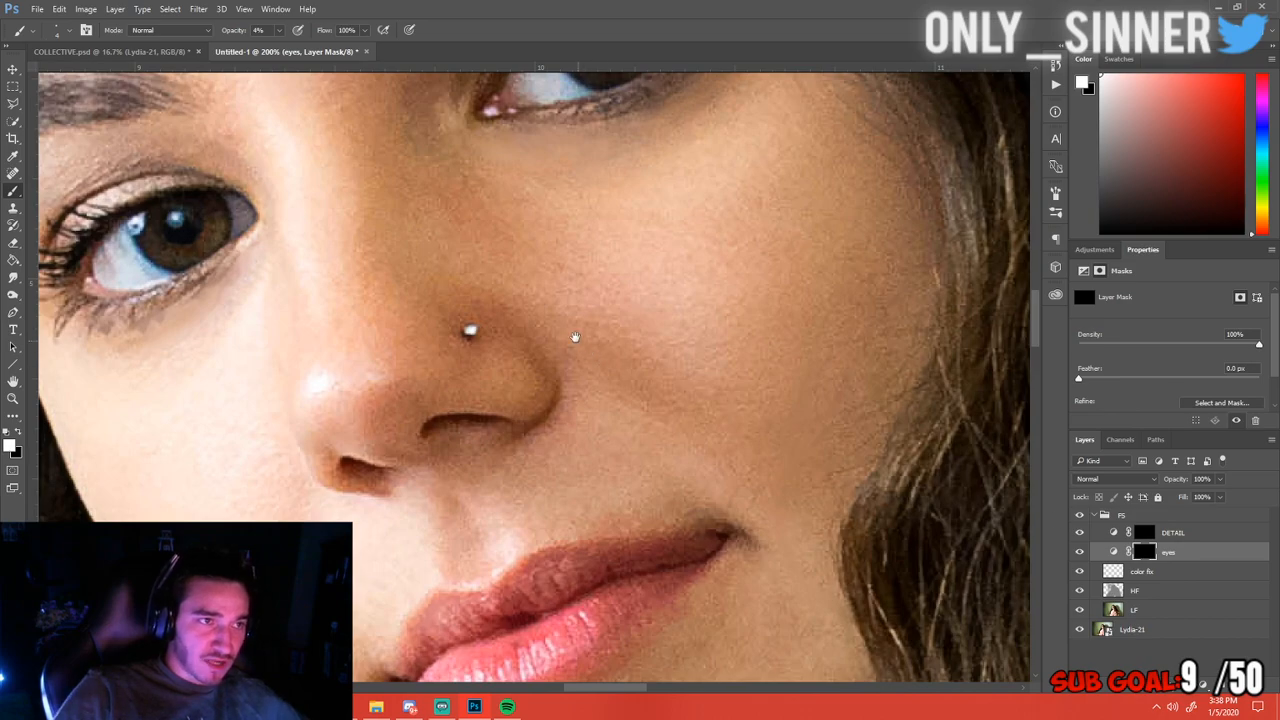
pyautogui.moveTo(583, 343); pyautogui.dragTo(674, 451)
pyautogui.moveTo(257, 30); pyautogui.dragTo(252, 30)
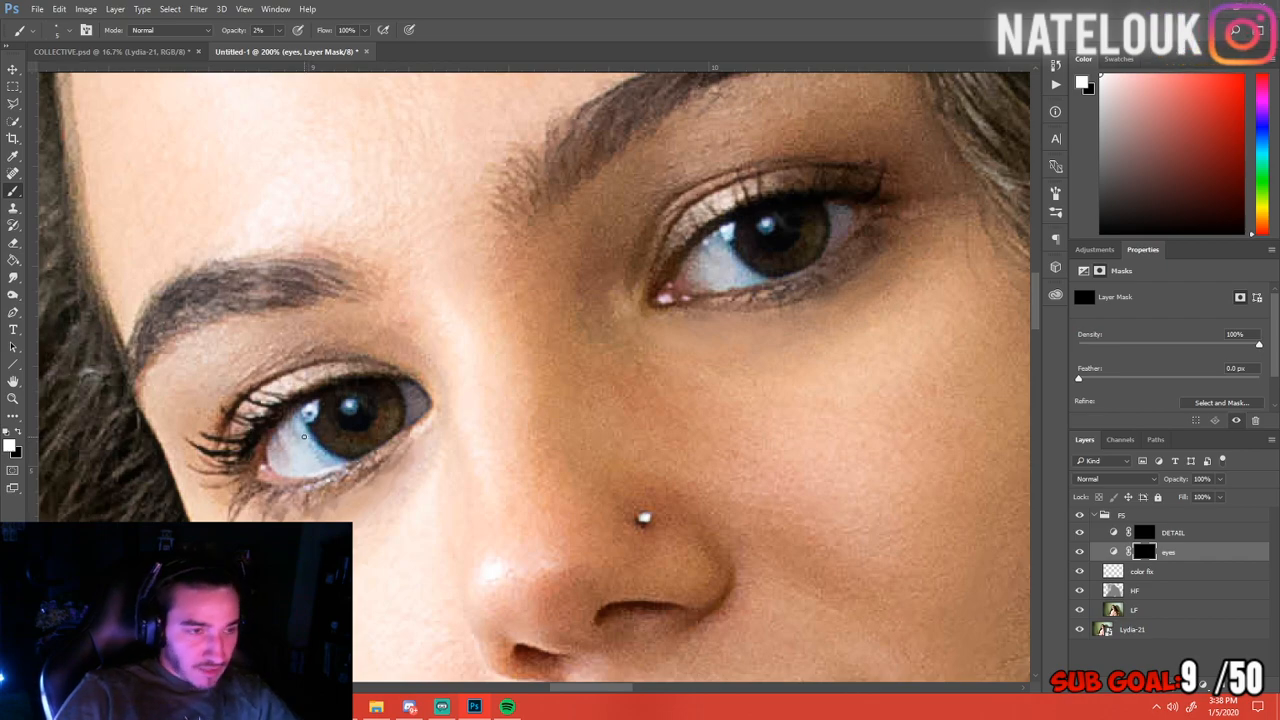
pyautogui.press(']')
pyautogui.press(']')
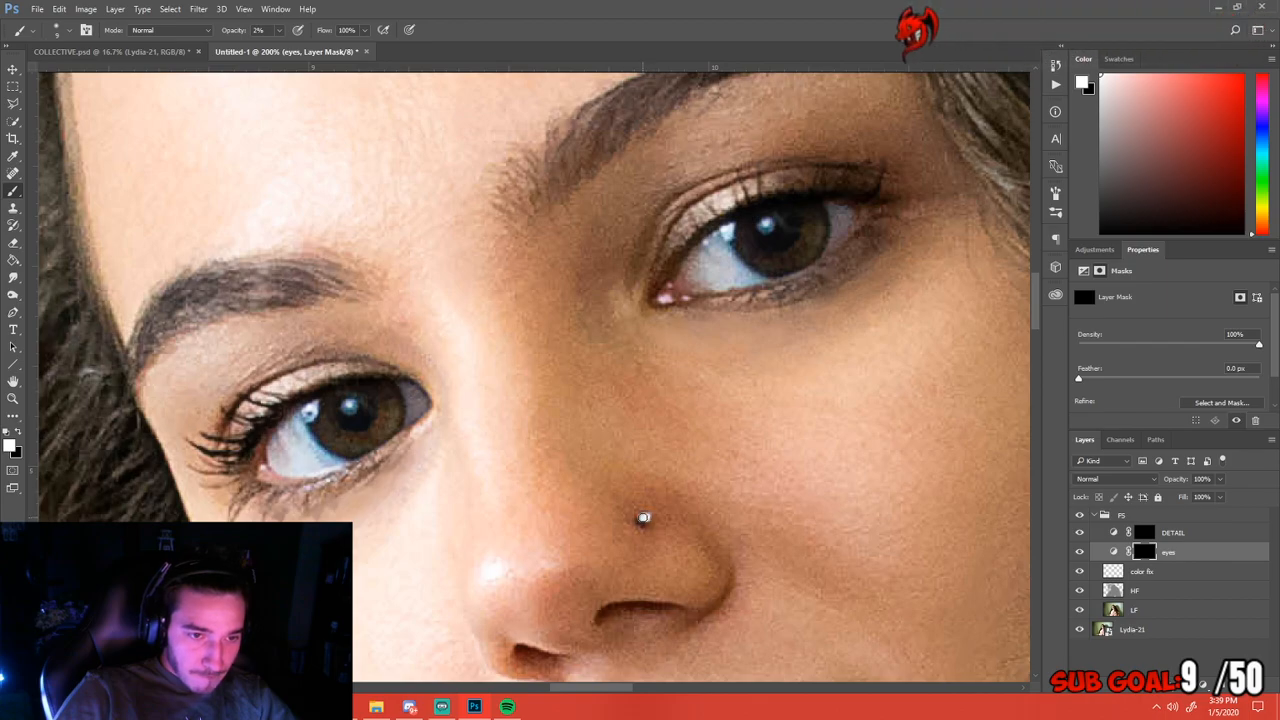
# Compare the portrait with the eyes adjustment layer hidden and shown
pyautogui.hotkey('ctrl', '-')
pyautogui.hotkey('ctrl', '-')
pyautogui.hotkey('ctrl', '-')
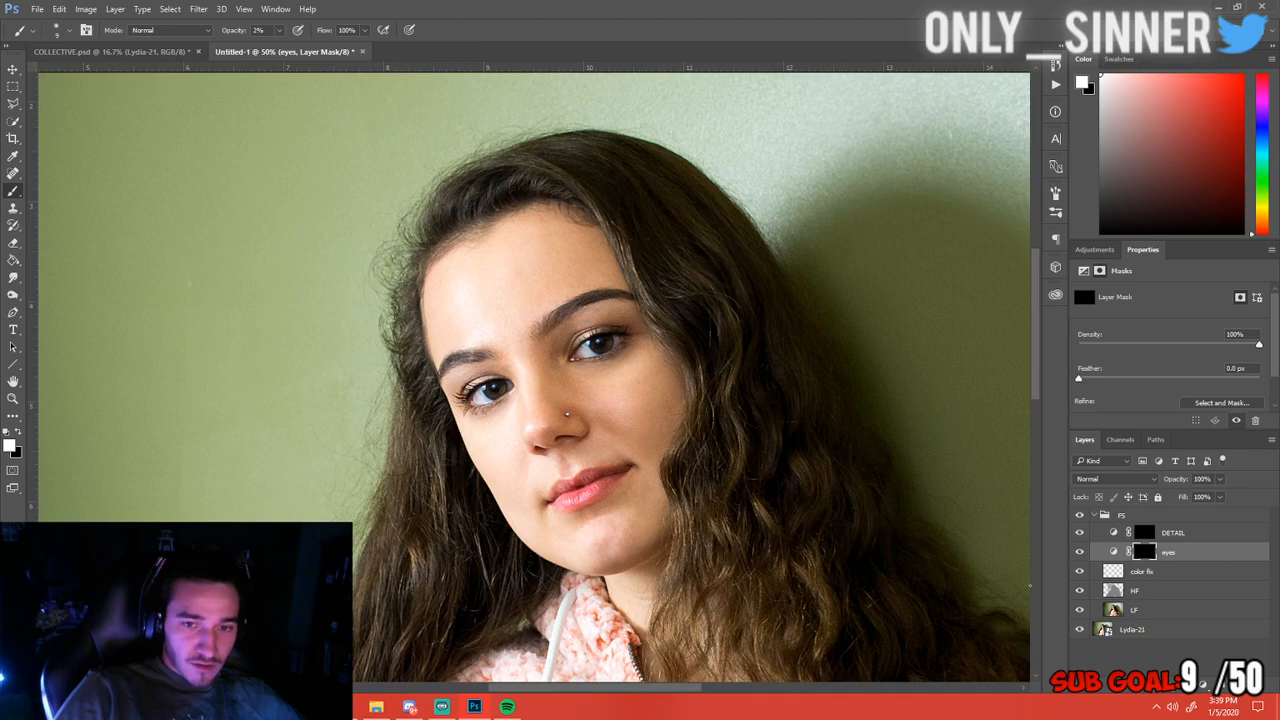
pyautogui.click(1079, 552)
pyautogui.click(1079, 552)
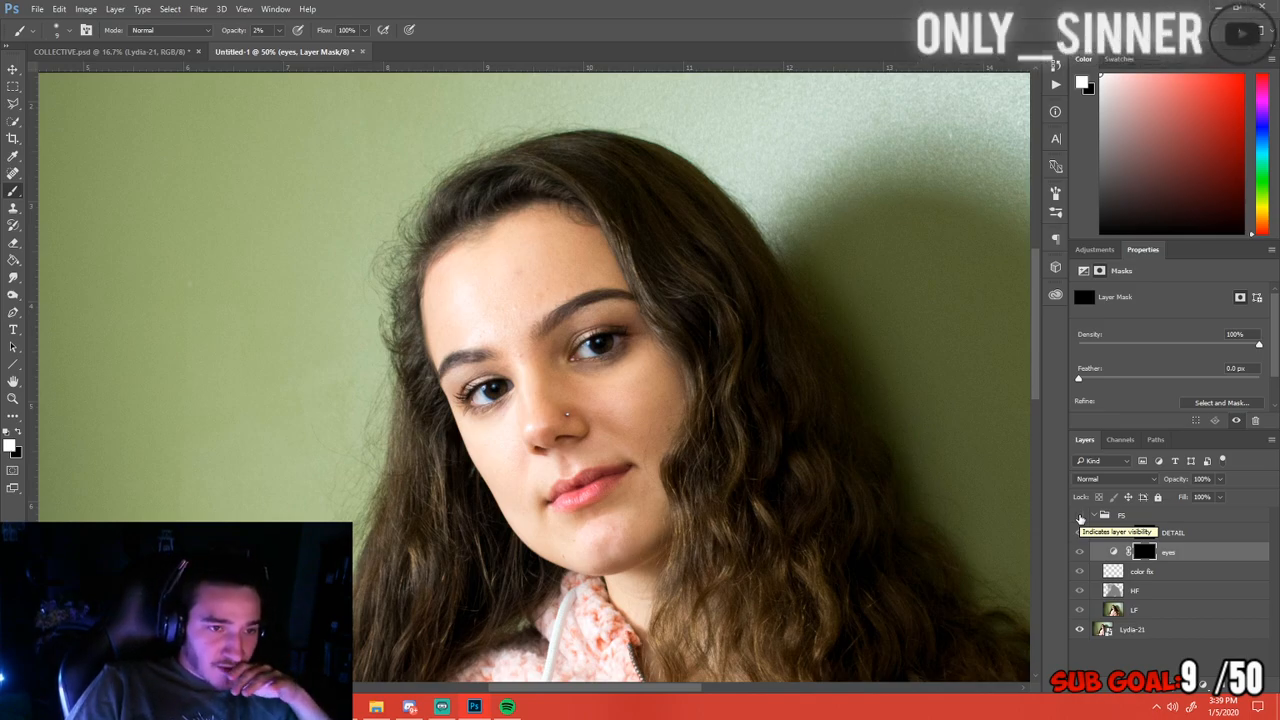
# Compare the face before and after retouching by hiding and showing the whole FS group
pyautogui.hotkey('ctrl', '+')
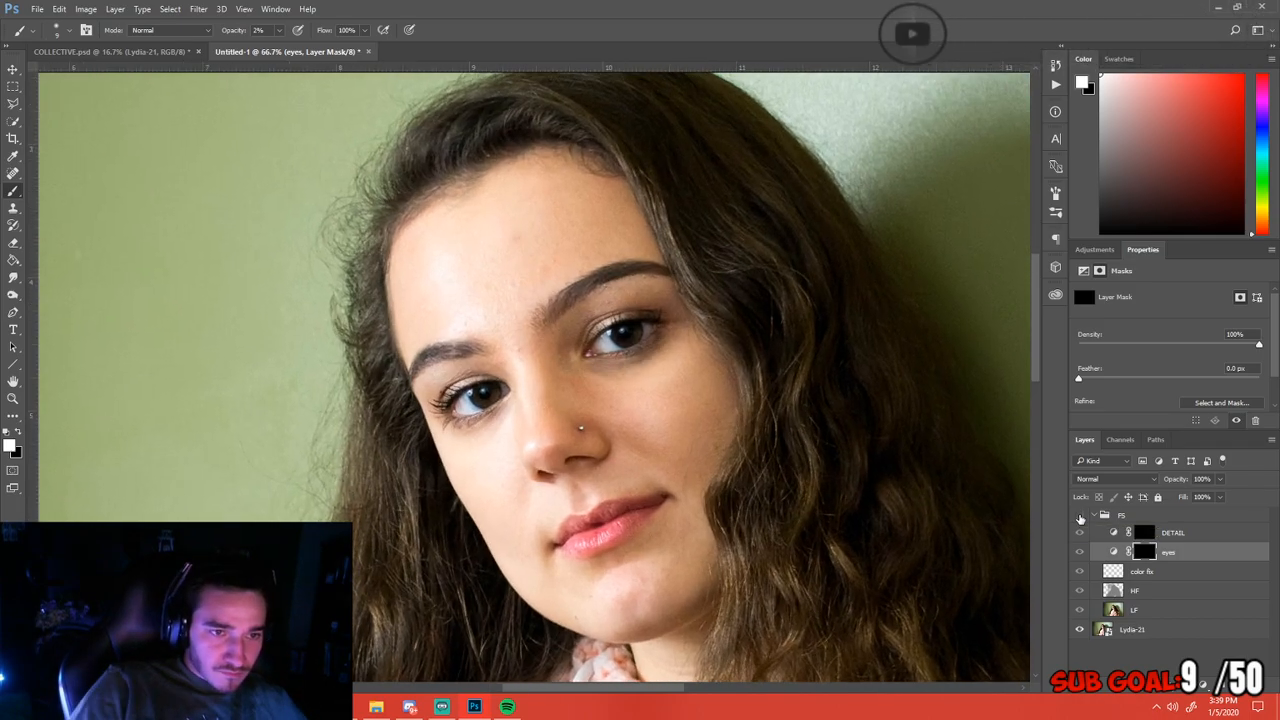
pyautogui.moveTo(750, 483)
pyautogui.mouseDown()
pyautogui.moveTo(766, 466)
pyautogui.moveTo(772, 475)
pyautogui.mouseUp()
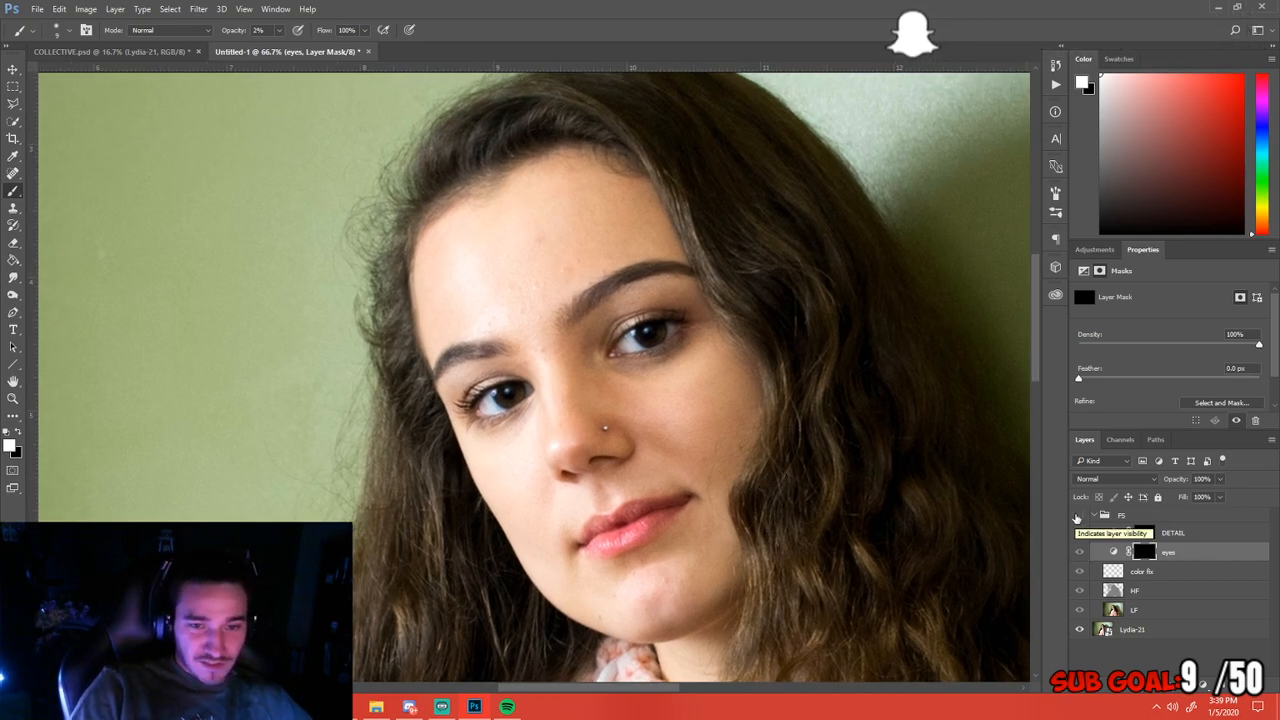
pyautogui.click(1078, 516)
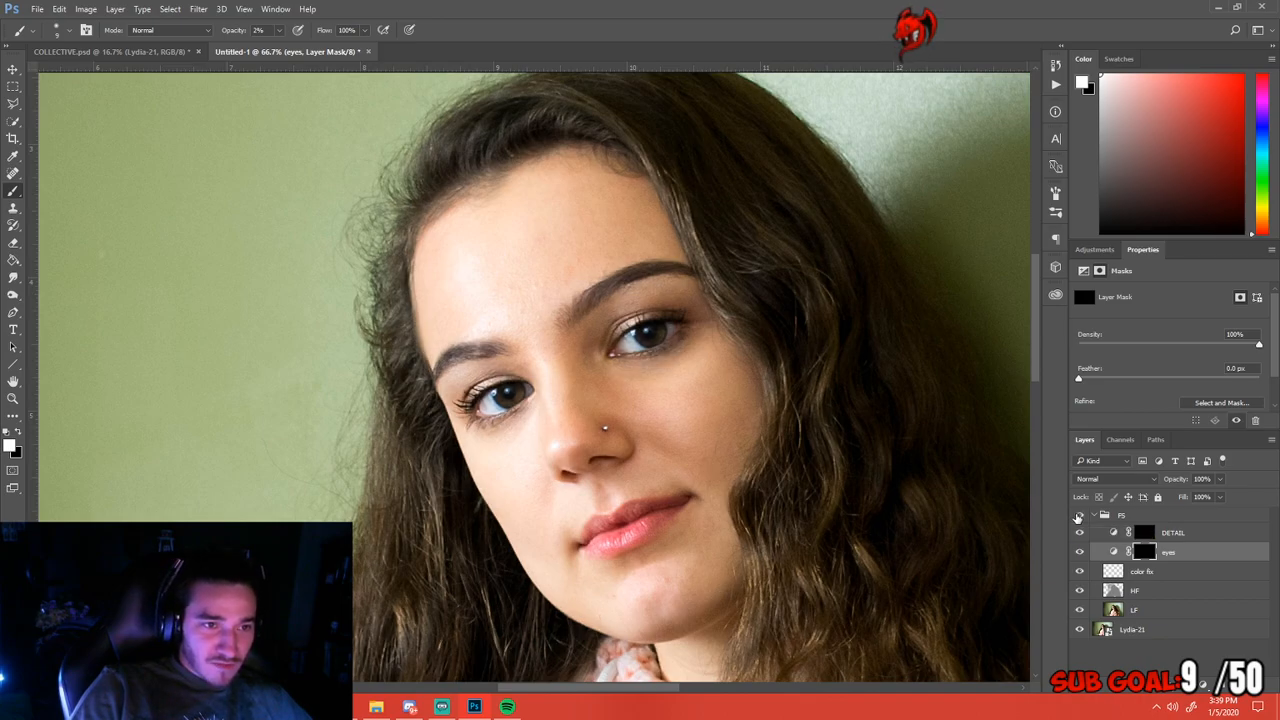
pyautogui.click(1078, 516)
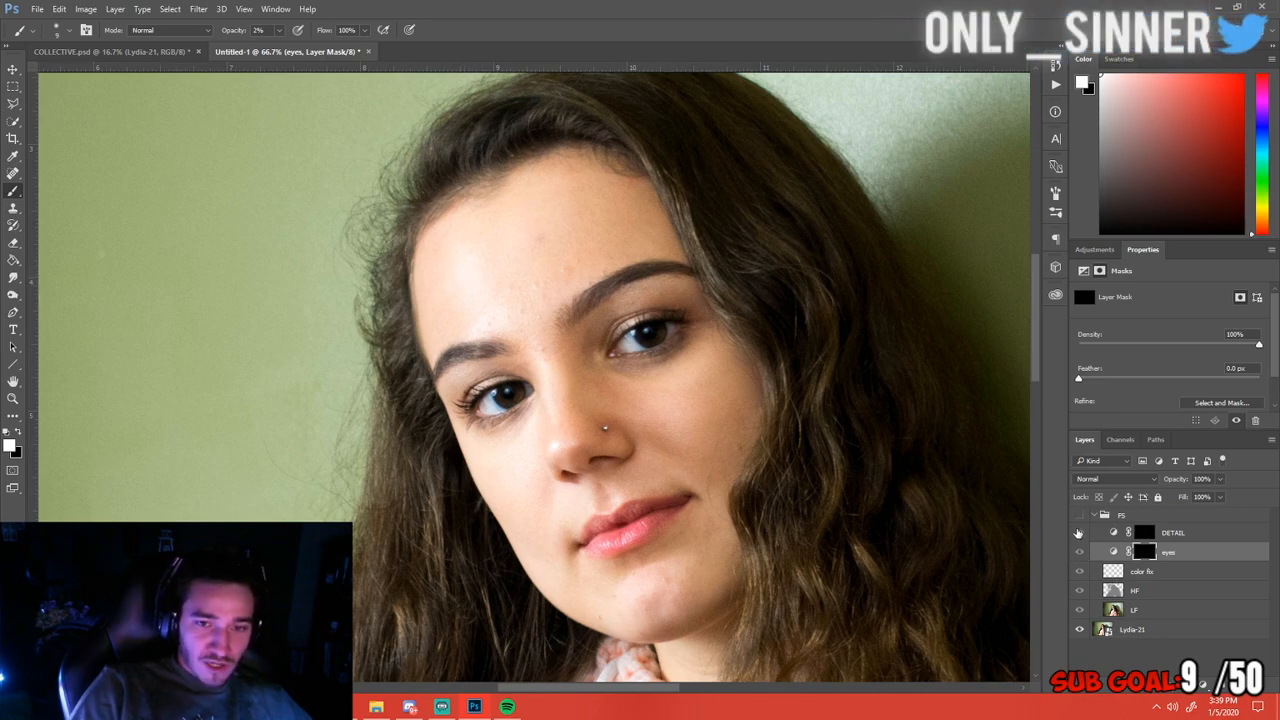
pyautogui.click(1079, 516)
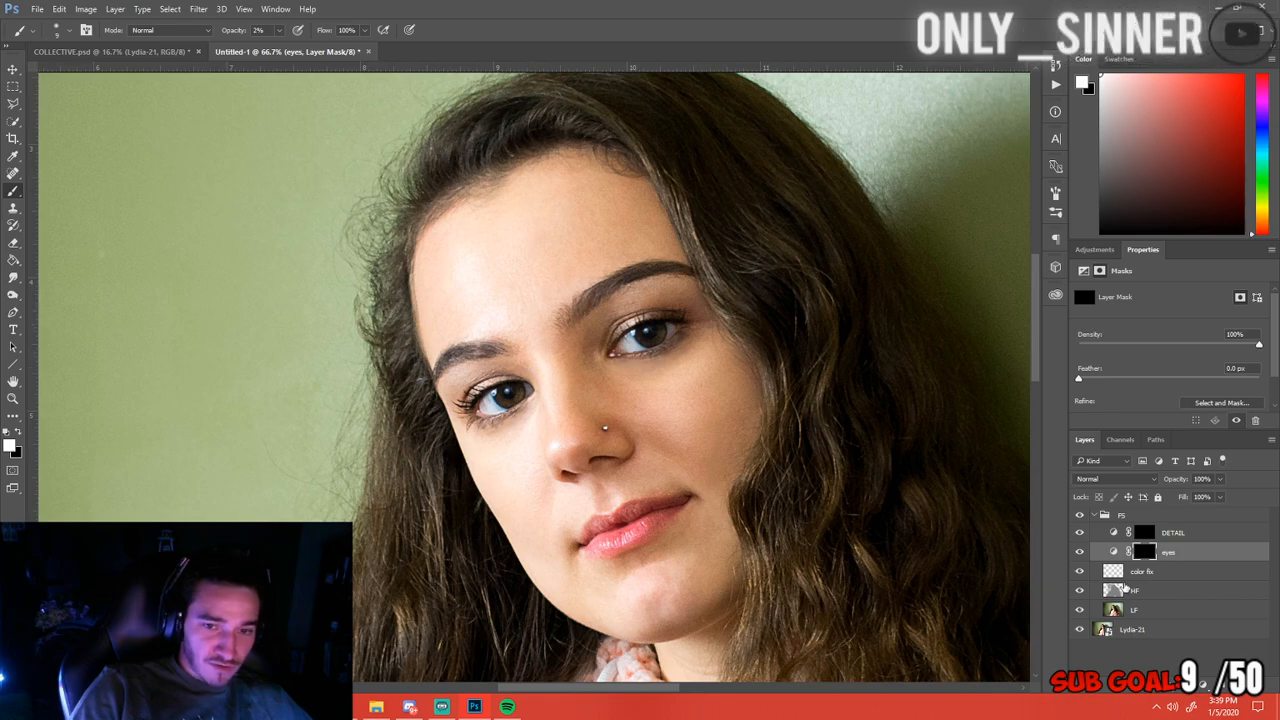
# Activate the Spot Healing Brush, check the LF and HF layers, and select the FS group
pyautogui.click(1157, 608)
pyautogui.moveTo(13, 173); pyautogui.dragTo(44, 174)
pyautogui.click(44, 174)
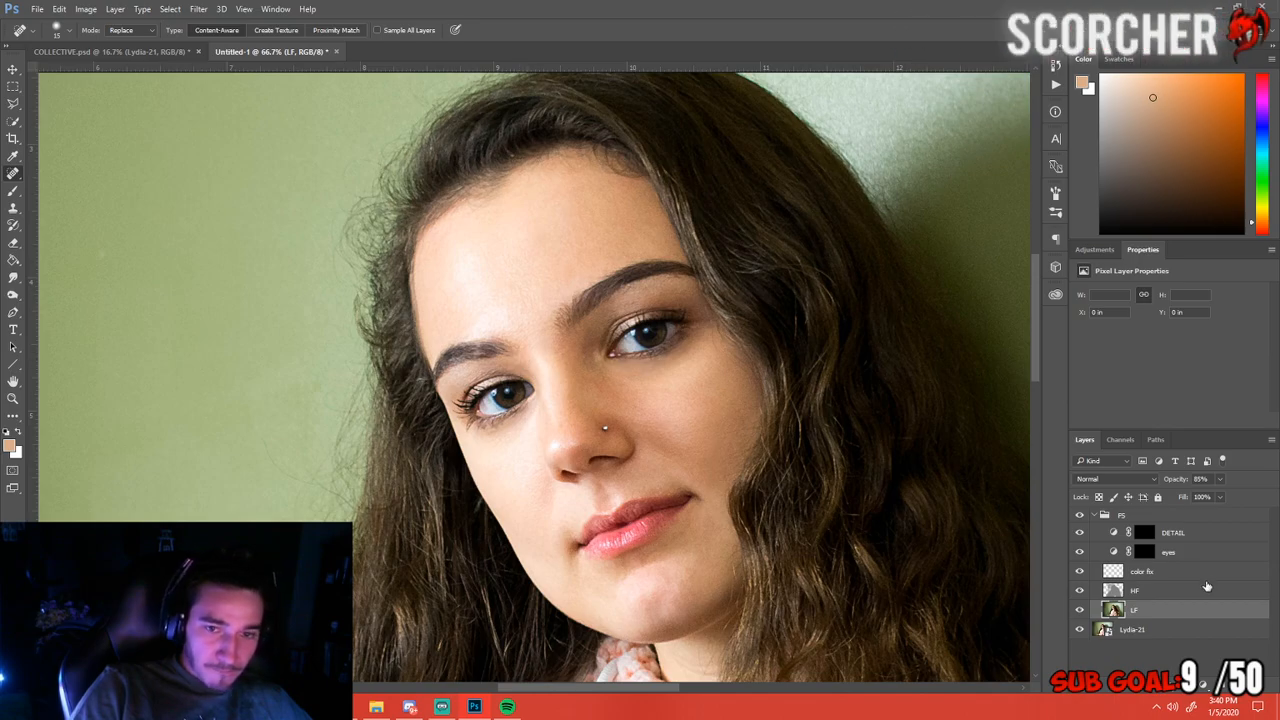
pyautogui.click(1156, 592)
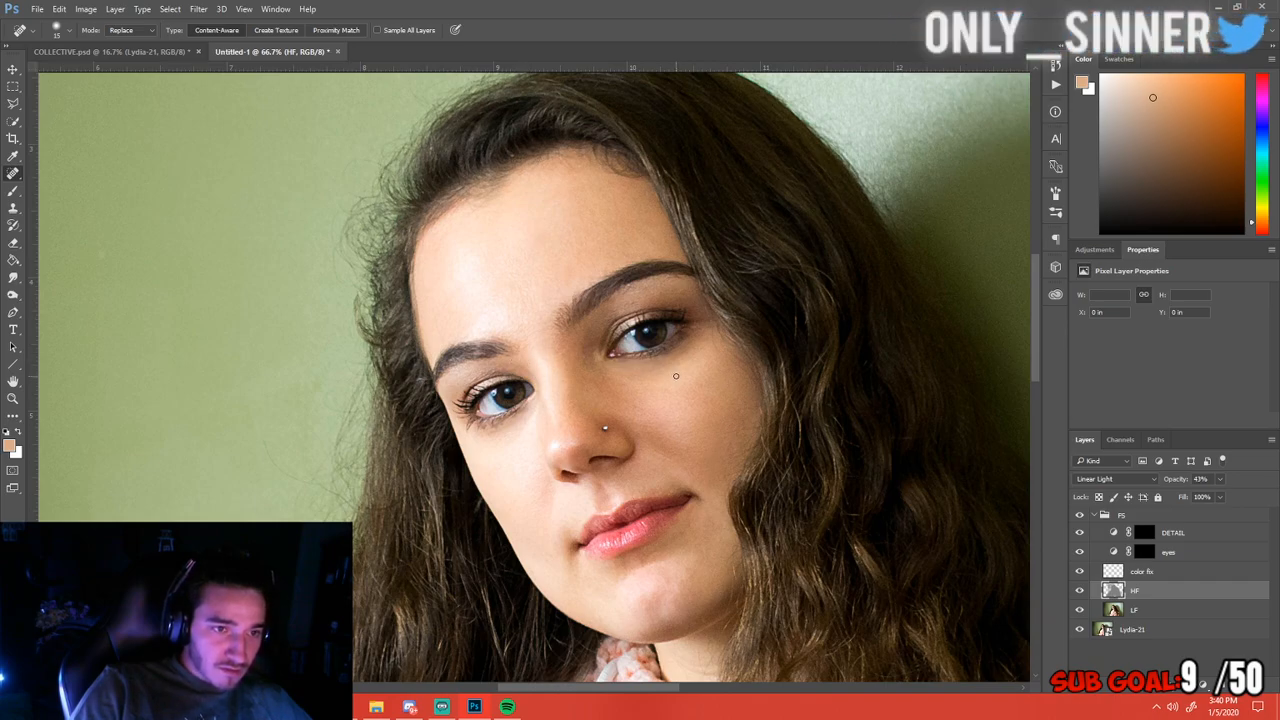
pyautogui.click(1125, 514)
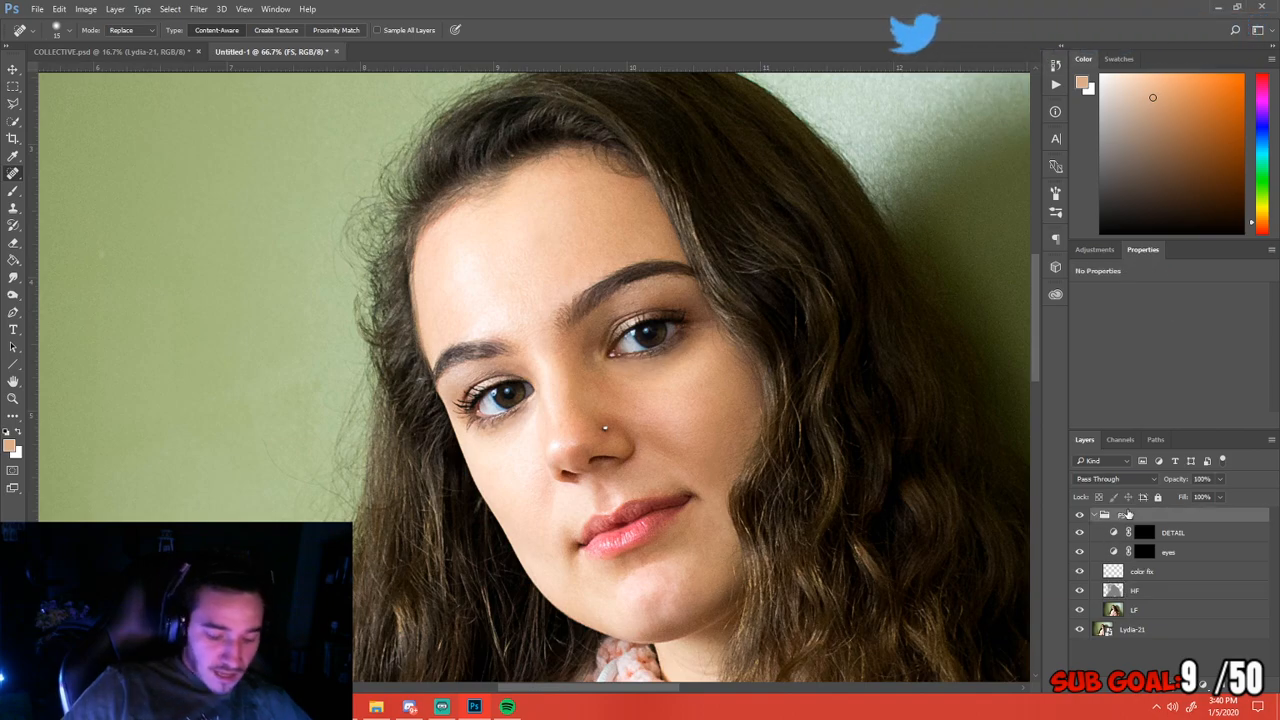
# Review the retouch across the wider photo by toggling the FS group's visibility
pyautogui.hotkey('ctrl', '-')
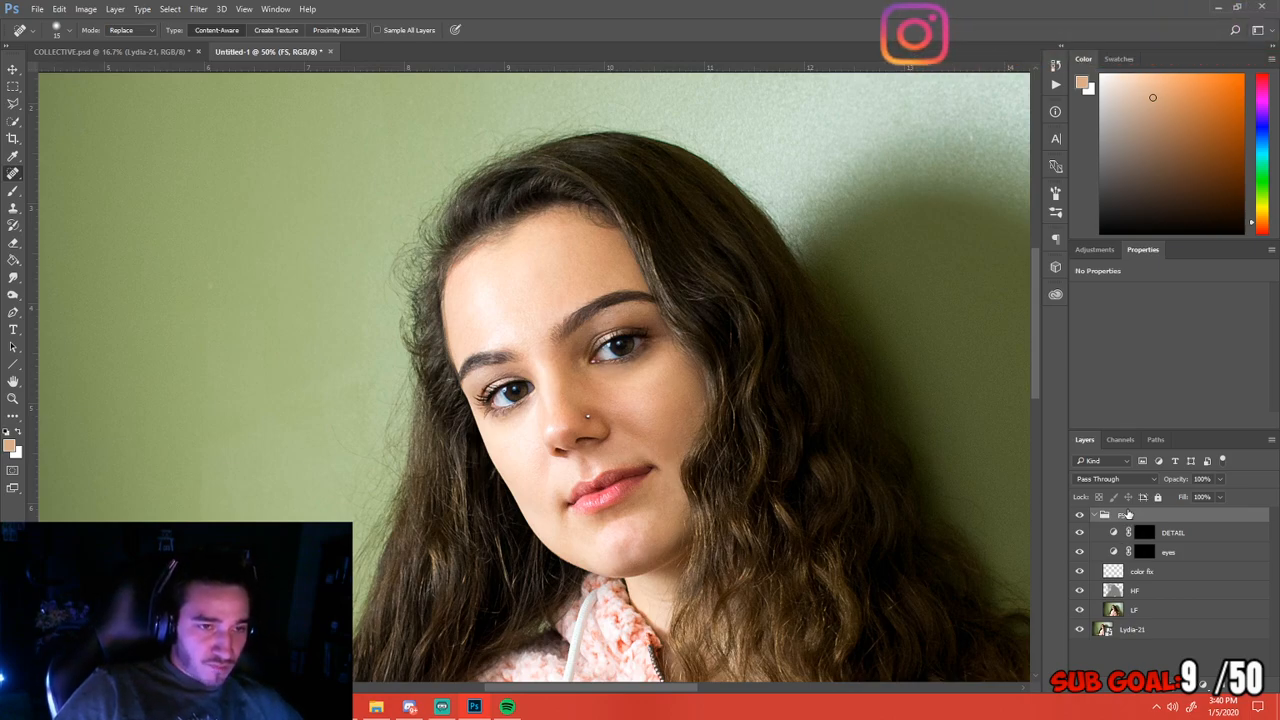
pyautogui.hotkey('ctrl', '-')
pyautogui.hotkey('ctrl', '-')
pyautogui.hotkey('ctrl', '-')
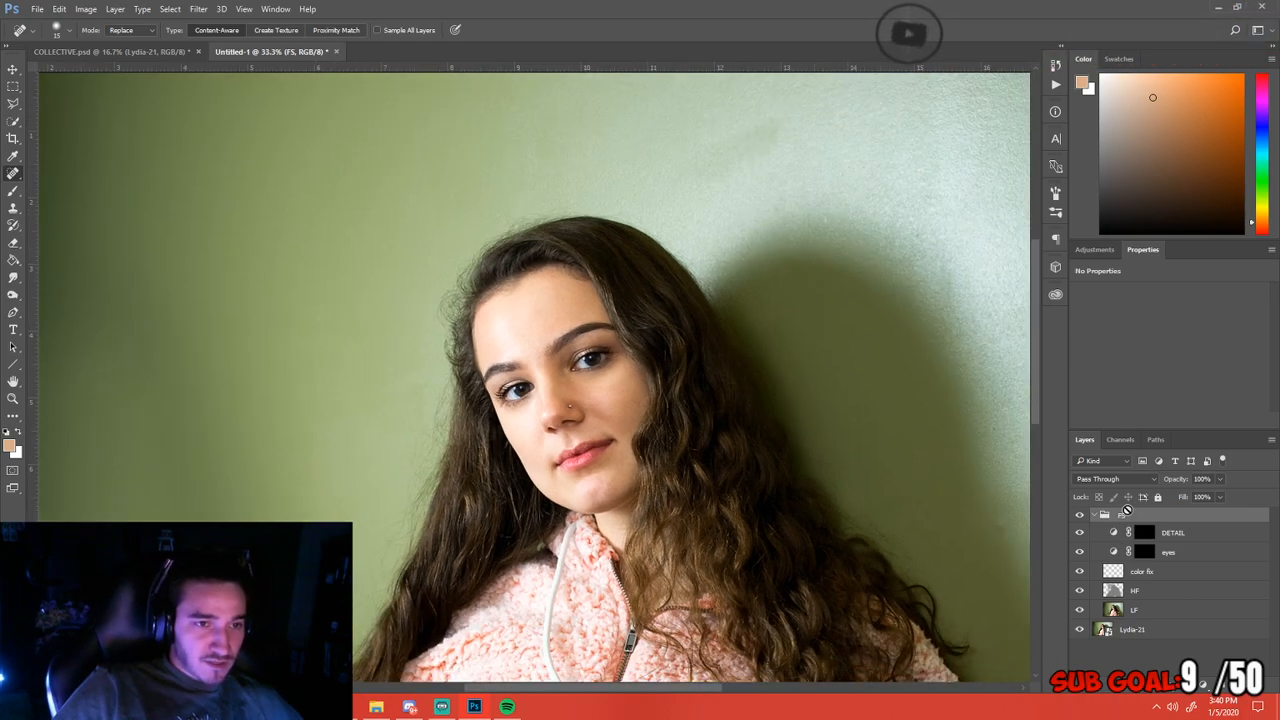
pyautogui.hotkey('ctrl', '+')
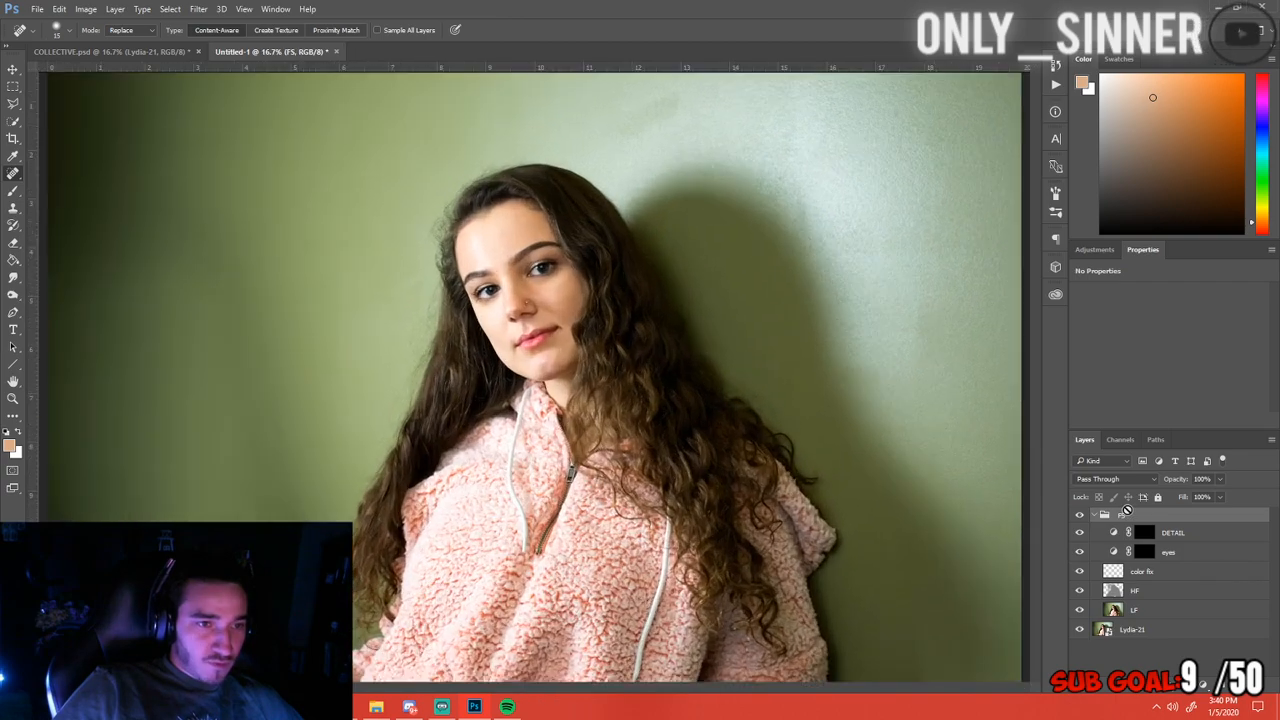
pyautogui.click(1079, 515)
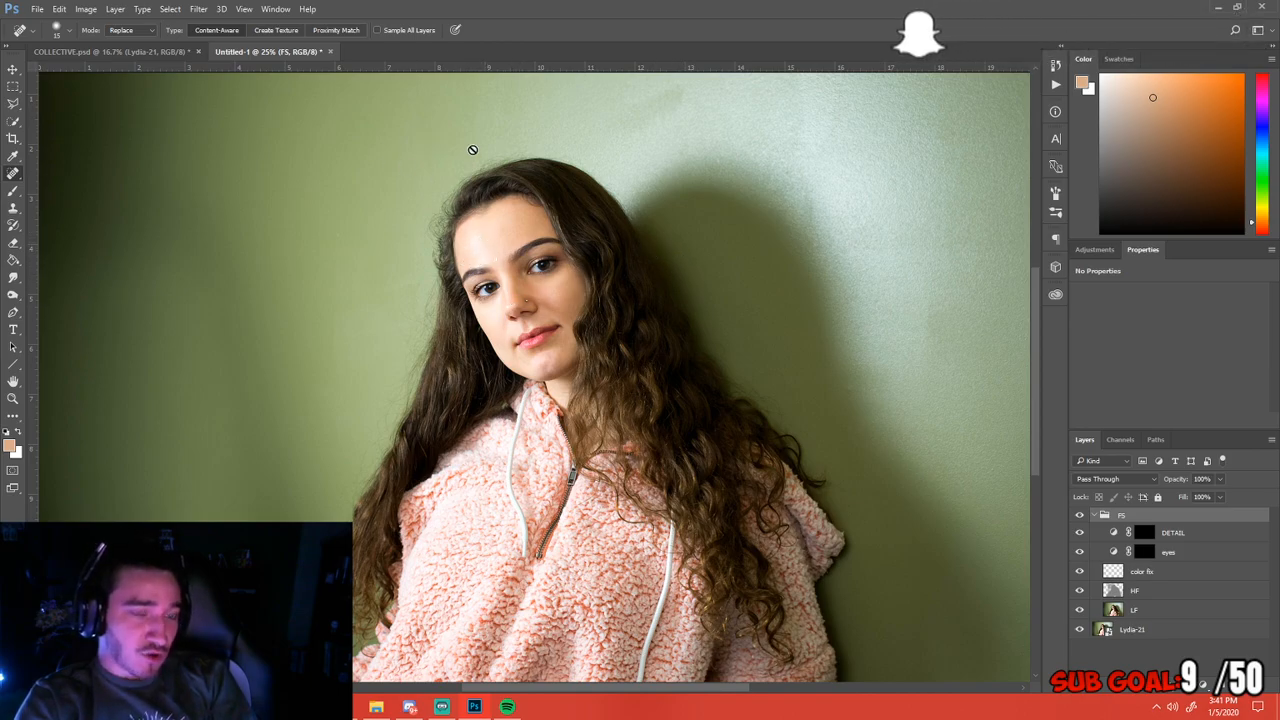
# Select the LF layer for healing the wall and set the Spot Healing Brush size to 25
pyautogui.hotkey('ctrl', '-')
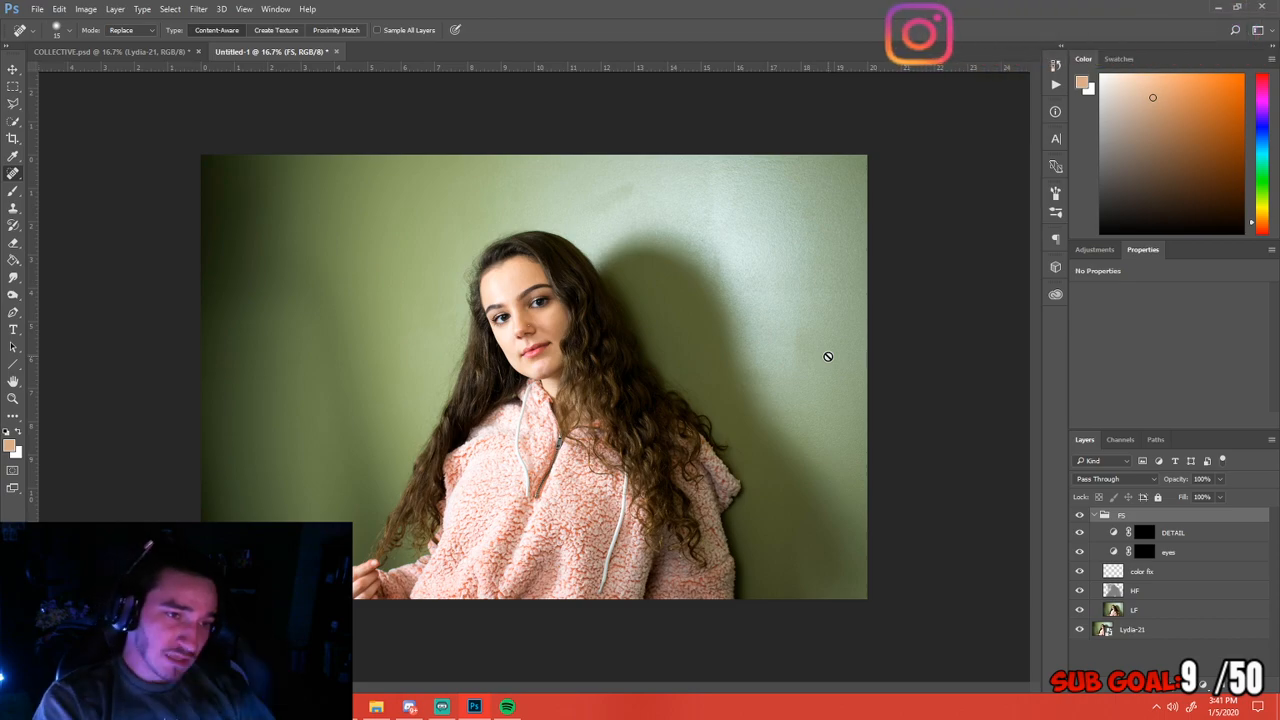
pyautogui.hotkey('ctrl', '+')
pyautogui.hotkey('ctrl', '+')
pyautogui.hotkey('ctrl', '+')
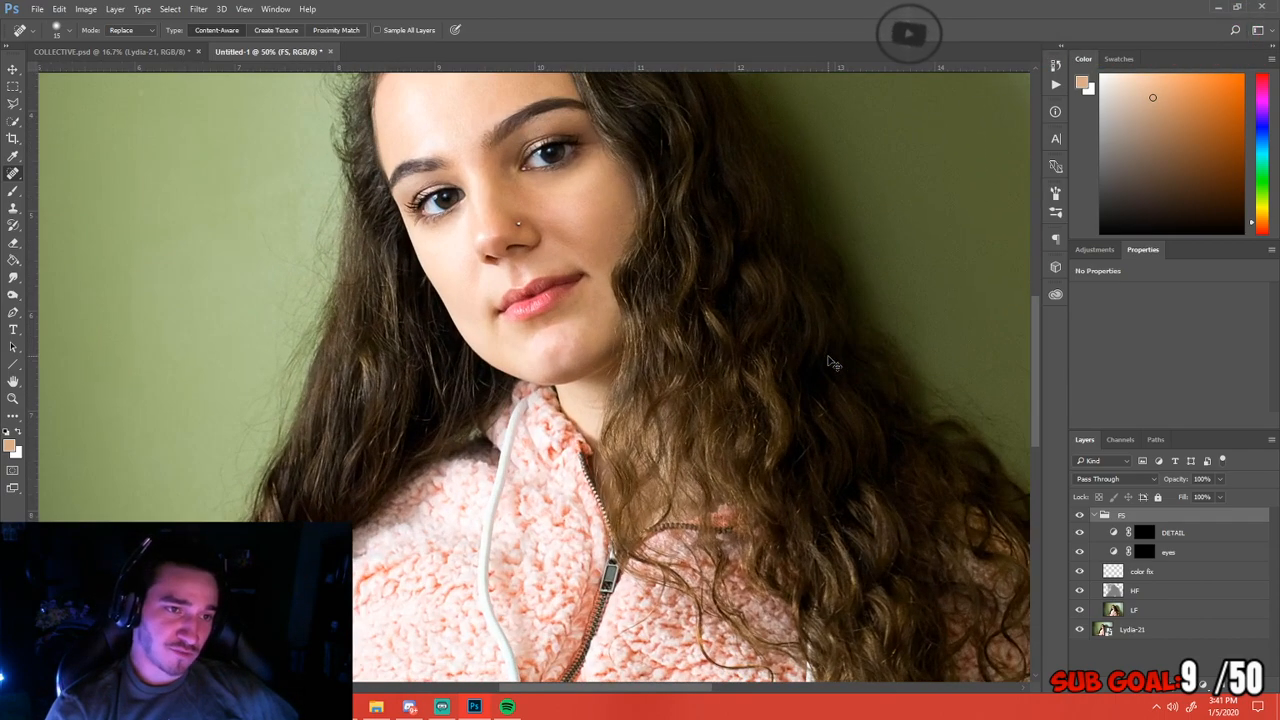
pyautogui.moveTo(826, 357); pyautogui.dragTo(491, 295)
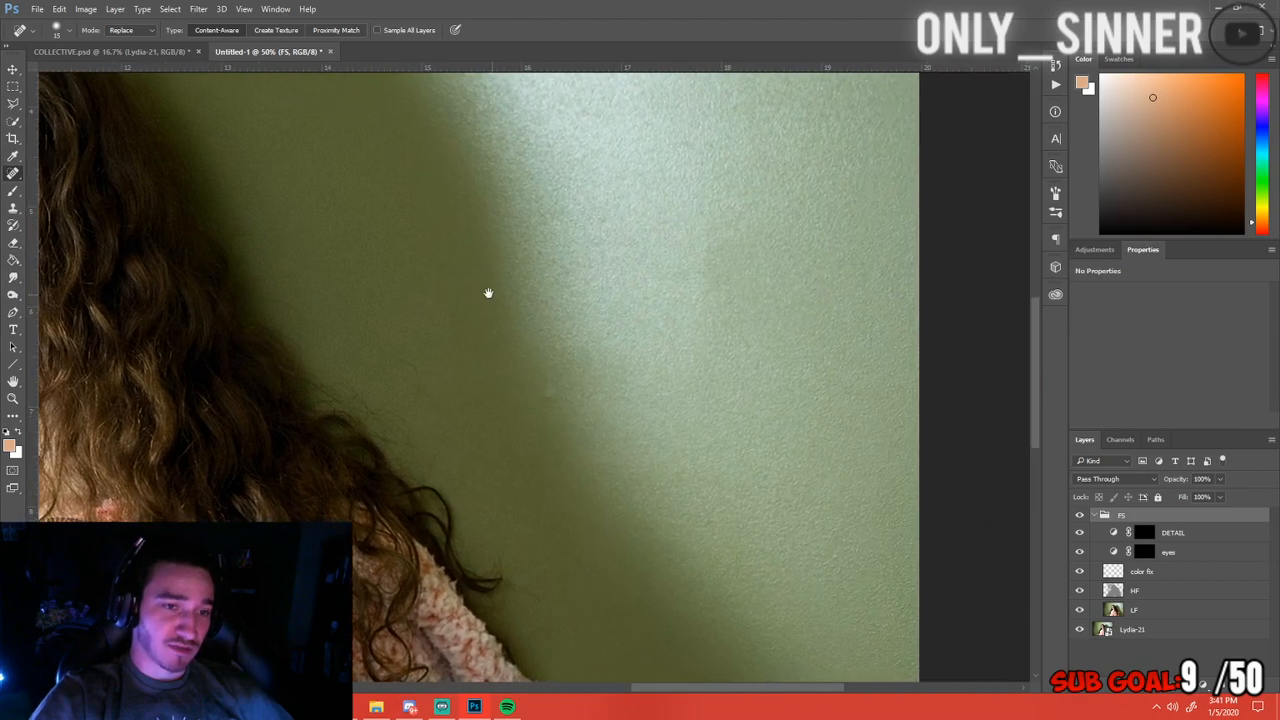
pyautogui.click(1155, 577)
pyautogui.click(1156, 592)
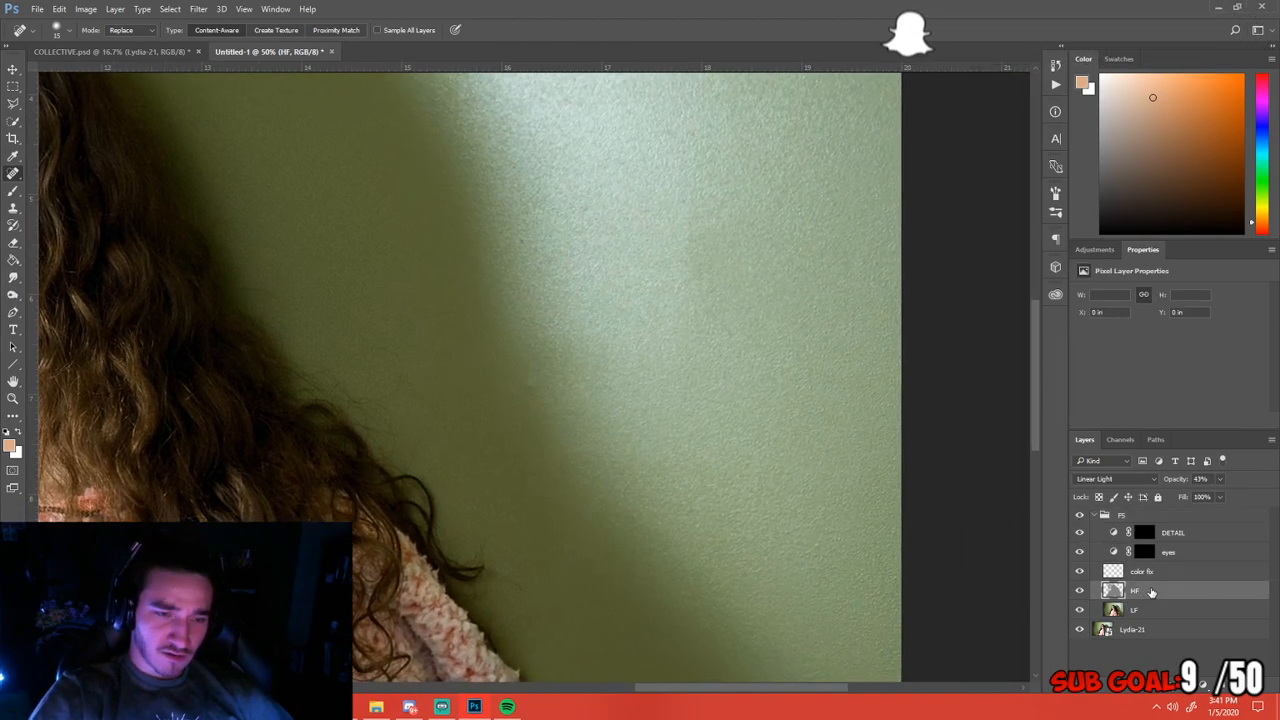
pyautogui.click(1146, 630)
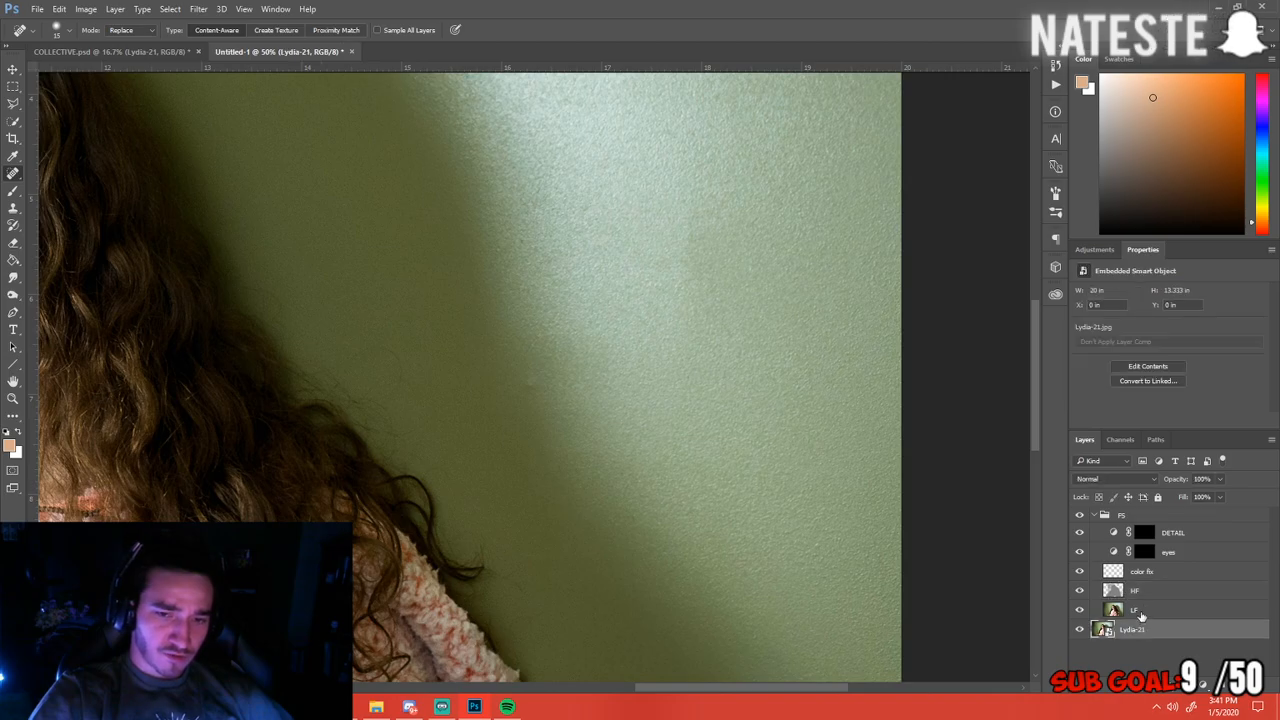
pyautogui.click(1143, 613)
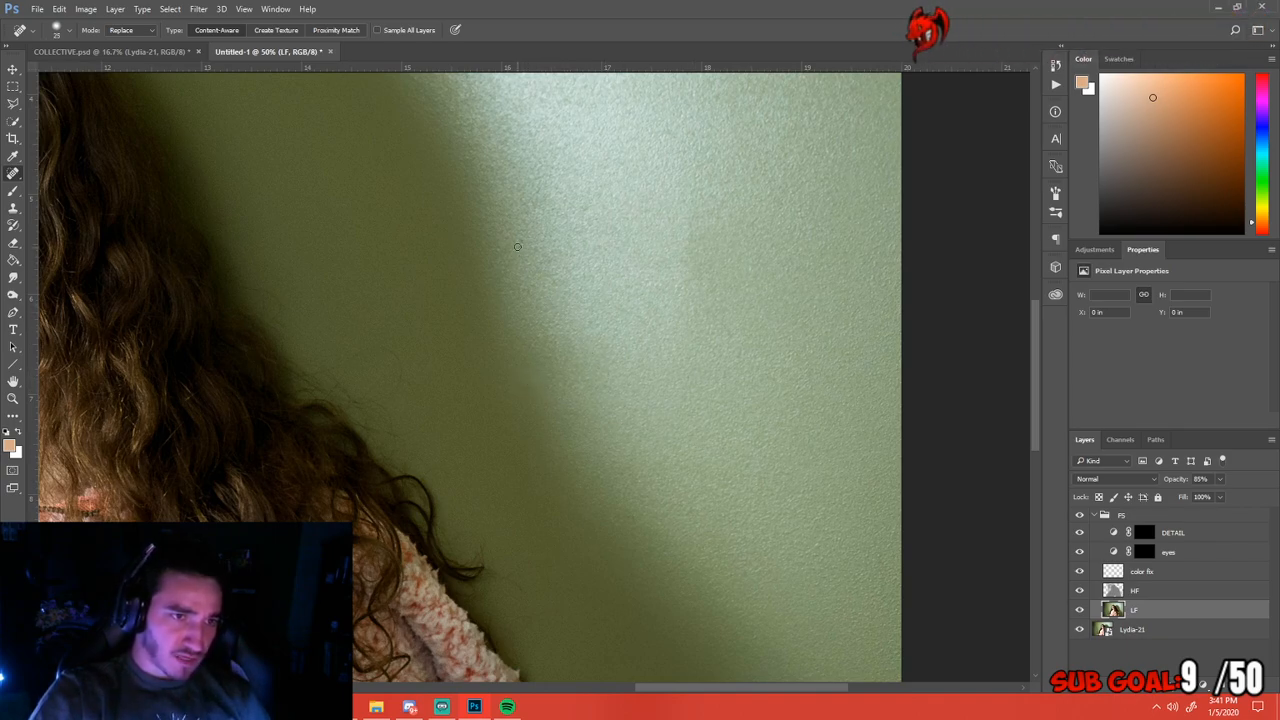
# Heal small marks on the bright wall around the woman's shadow on the LF layer
pyautogui.moveTo(657, 249); pyautogui.dragTo(700, 390)
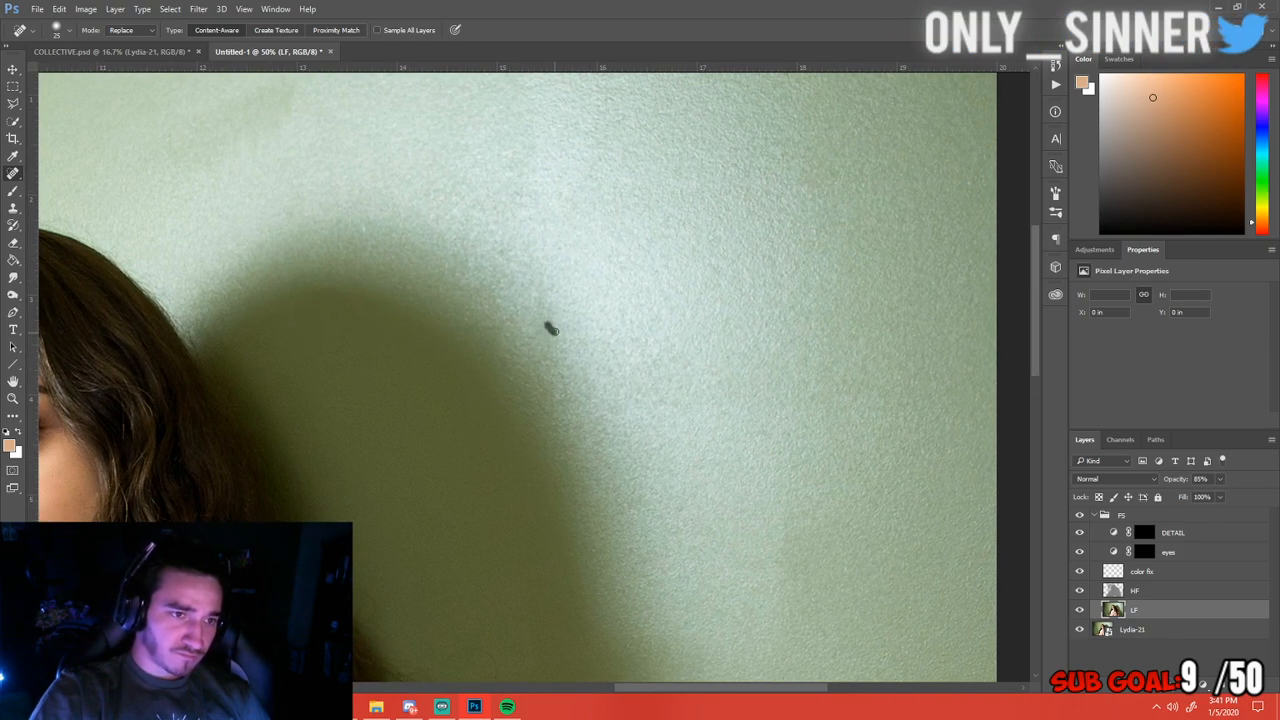
pyautogui.moveTo(494, 260); pyautogui.dragTo(626, 383)
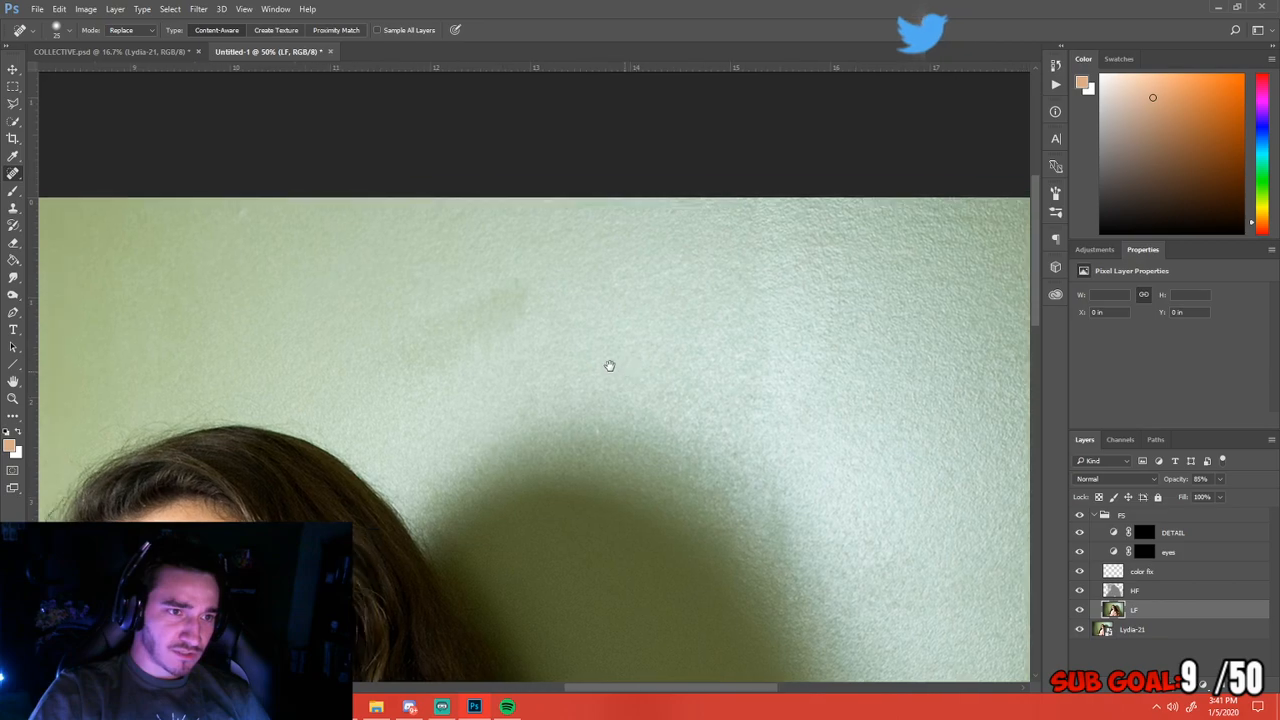
pyautogui.moveTo(570, 350); pyautogui.dragTo(568, 308)
pyautogui.moveTo(556, 358)
pyautogui.mouseDown()
pyautogui.moveTo(540, 331)
pyautogui.moveTo(503, 366)
pyautogui.mouseUp()
pyautogui.moveTo(604, 338)
pyautogui.mouseDown()
pyautogui.moveTo(535, 348)
pyautogui.moveTo(711, 314)
pyautogui.mouseUp()
pyautogui.moveTo(466, 320)
pyautogui.mouseDown()
pyautogui.moveTo(660, 307)
pyautogui.moveTo(628, 271)
pyautogui.mouseUp()
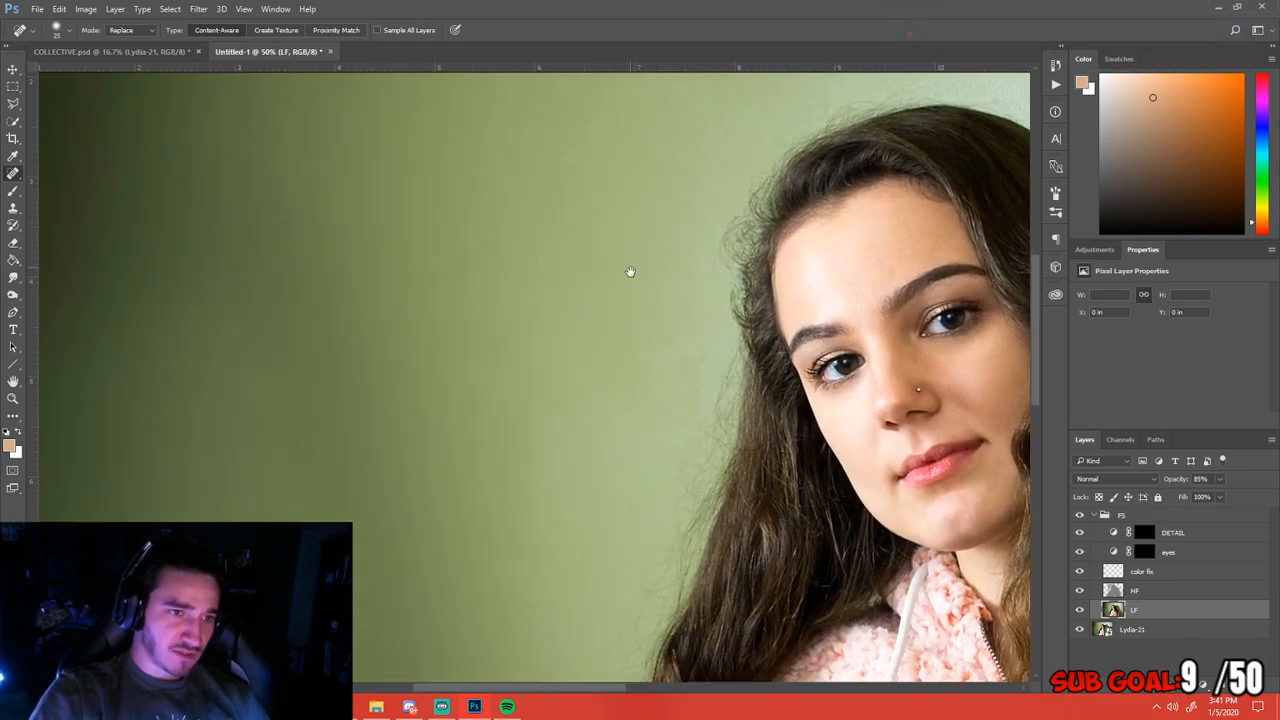
# Heal faint spots on the darker green wall in front of the woman's face and beside her hair
pyautogui.click(542, 263)
pyautogui.moveTo(475, 341); pyautogui.dragTo(586, 217)
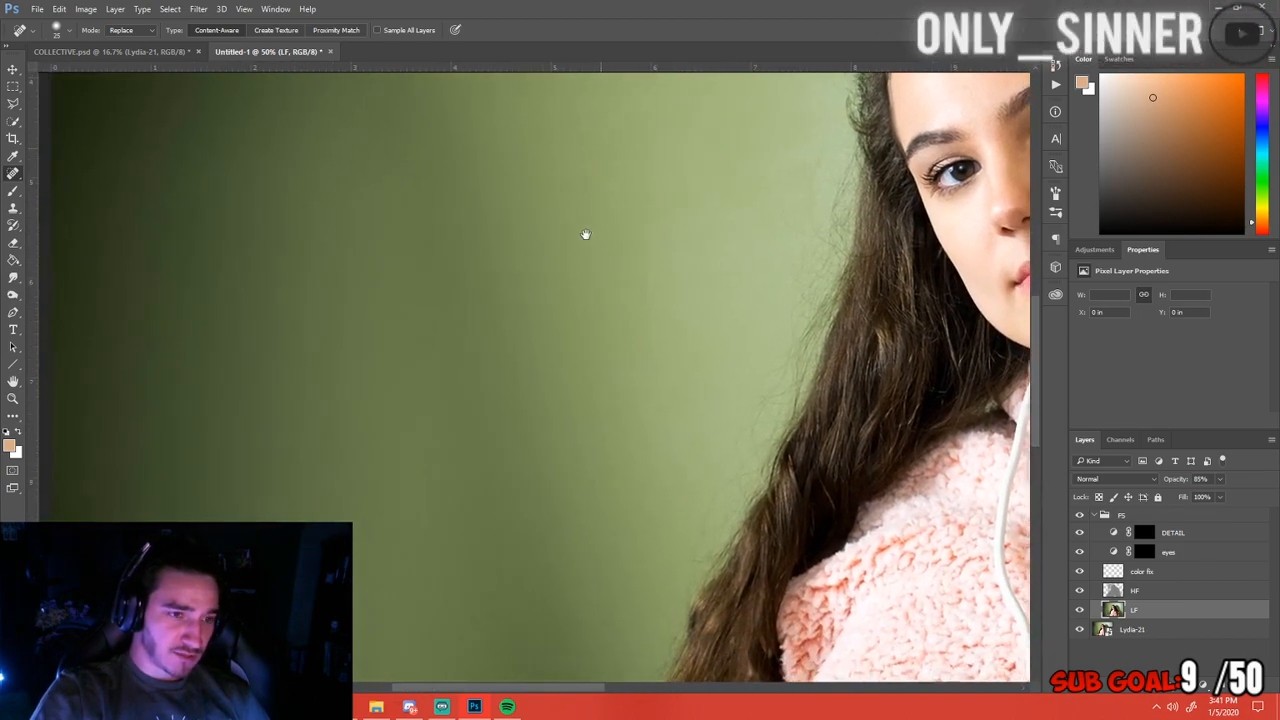
pyautogui.moveTo(525, 420); pyautogui.dragTo(640, 220)
pyautogui.moveTo(638, 318); pyautogui.dragTo(606, 217)
pyautogui.moveTo(575, 470); pyautogui.dragTo(503, 469)
pyautogui.scroll(-1, 651, 378)
pyautogui.moveTo(503, 160); pyautogui.dragTo(497, 363)
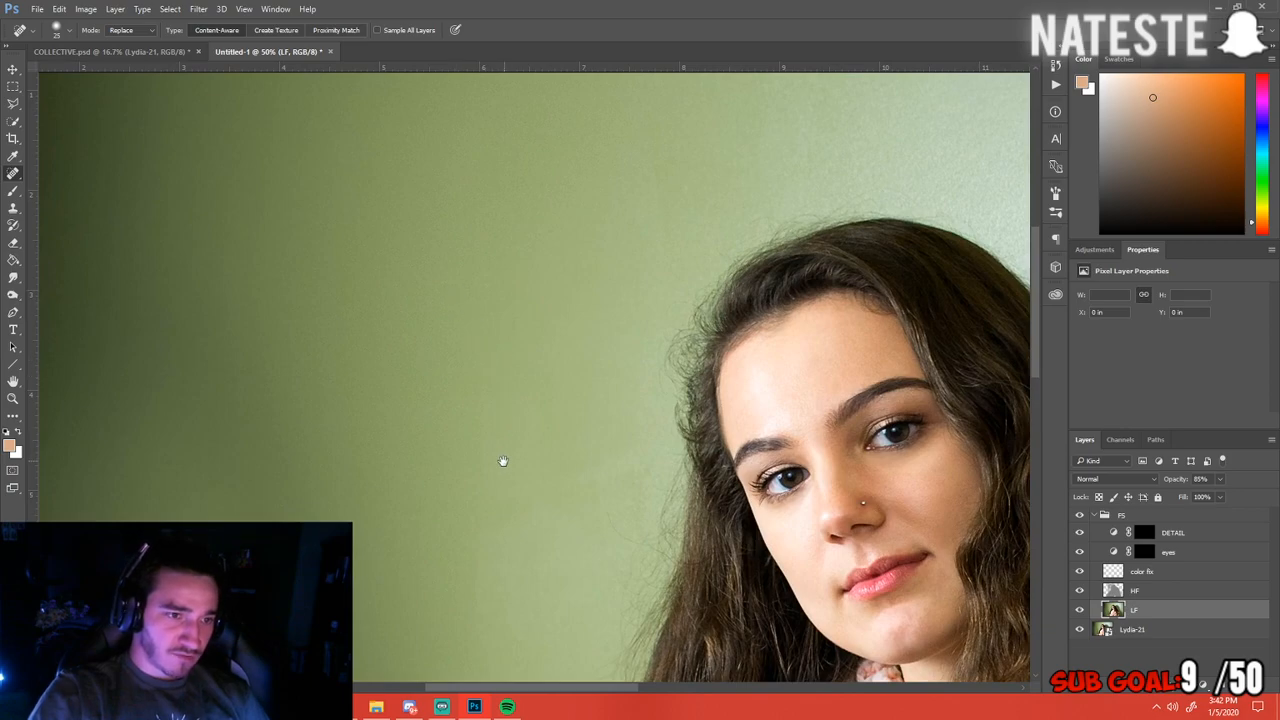
pyautogui.moveTo(486, 434); pyautogui.dragTo(480, 489)
pyautogui.moveTo(503, 569)
pyautogui.mouseDown()
pyautogui.moveTo(557, 434)
pyautogui.moveTo(519, 395)
pyautogui.moveTo(517, 458)
pyautogui.moveTo(526, 416)
pyautogui.mouseUp()
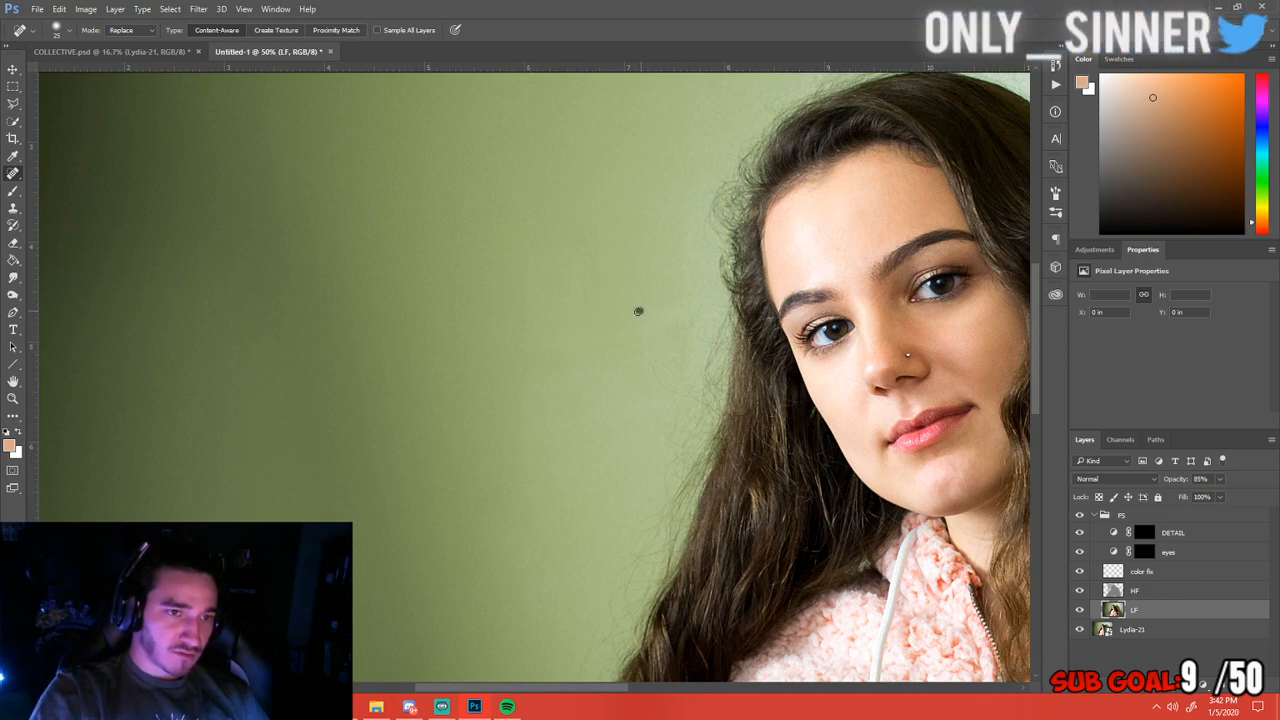
pyautogui.moveTo(637, 321)
pyautogui.mouseDown()
pyautogui.moveTo(636, 332)
pyautogui.moveTo(638, 316)
pyautogui.mouseUp()
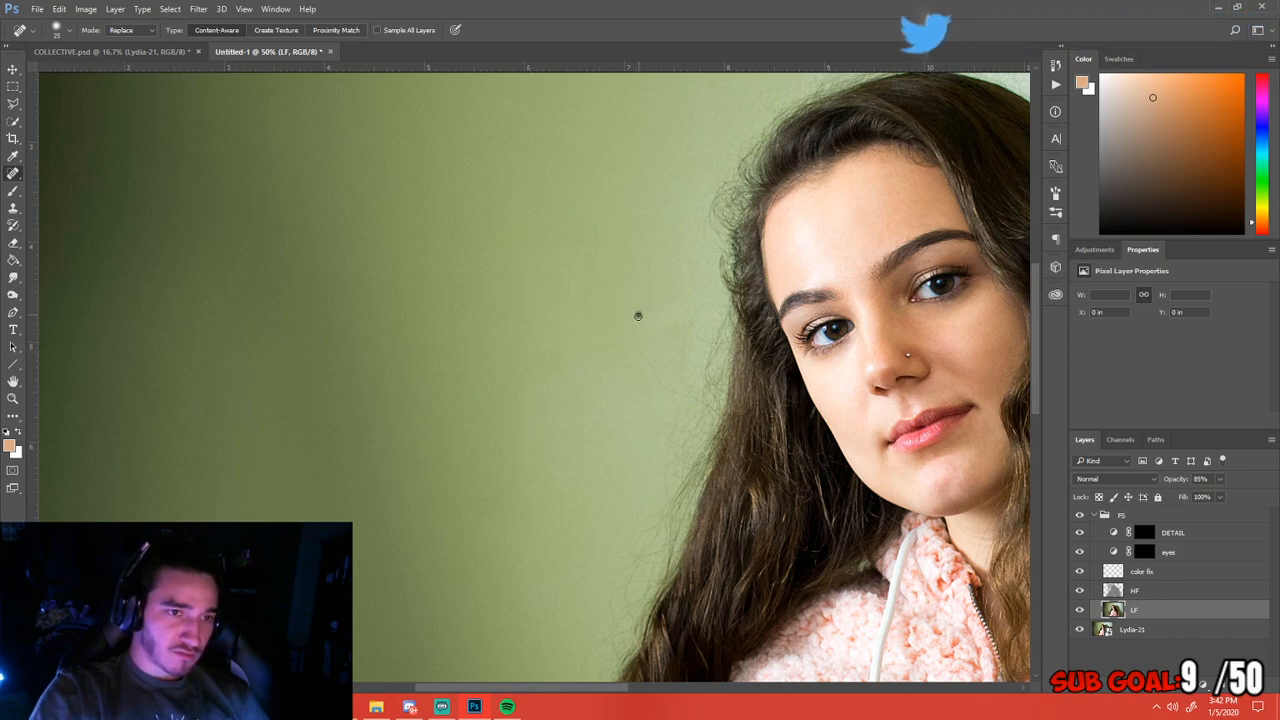
pyautogui.moveTo(489, 337); pyautogui.dragTo(597, 449)
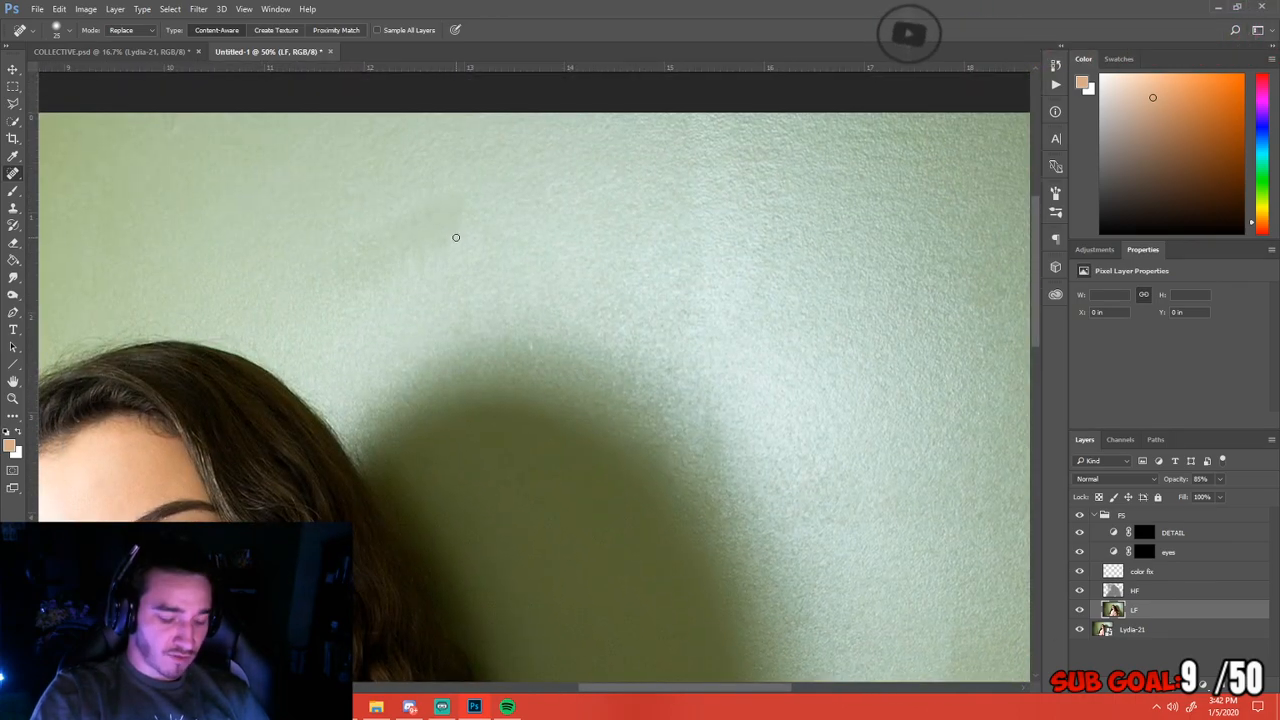
# Try to heal the dark smudge on the wall above the woman's shadow with the Spot Healing Brush at size 50
pyautogui.press(']')
pyautogui.press(']')
pyautogui.press(']')
pyautogui.press(']')
pyautogui.press(']')
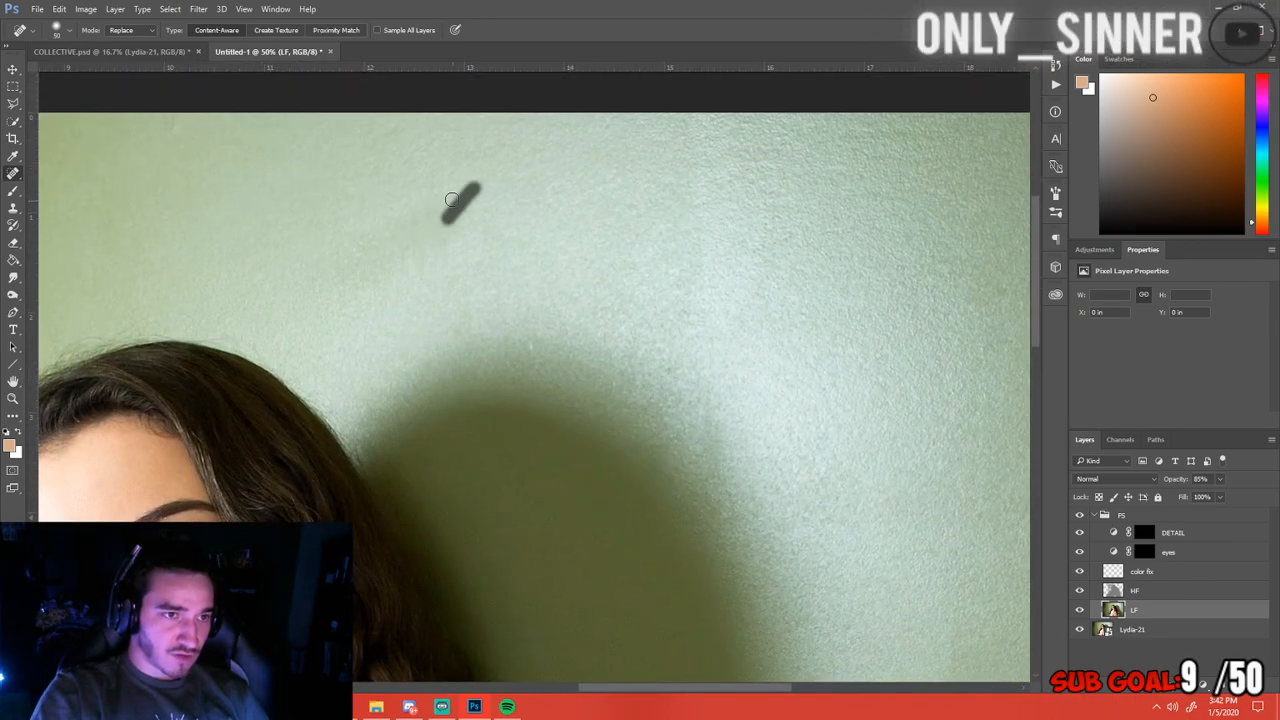
pyautogui.moveTo(415, 214); pyautogui.dragTo(460, 242)
pyautogui.moveTo(417, 203); pyautogui.dragTo(468, 239)
pyautogui.moveTo(460, 243); pyautogui.dragTo(410, 205)
pyautogui.moveTo(386, 200)
pyautogui.mouseDown()
pyautogui.moveTo(429, 219)
pyautogui.moveTo(431, 258)
pyautogui.mouseUp()
pyautogui.moveTo(414, 248); pyautogui.dragTo(367, 213)
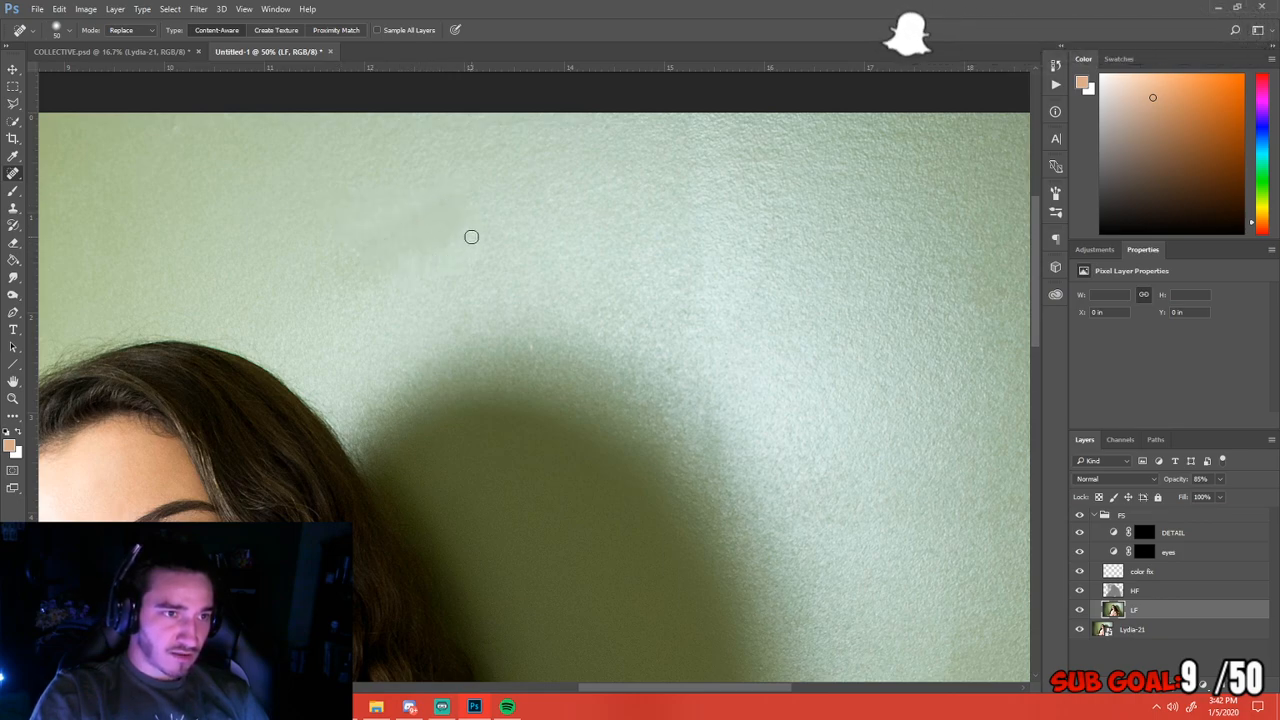
pyautogui.moveTo(474, 192)
pyautogui.mouseDown()
pyautogui.moveTo(406, 212)
pyautogui.moveTo(450, 245)
pyautogui.mouseUp()
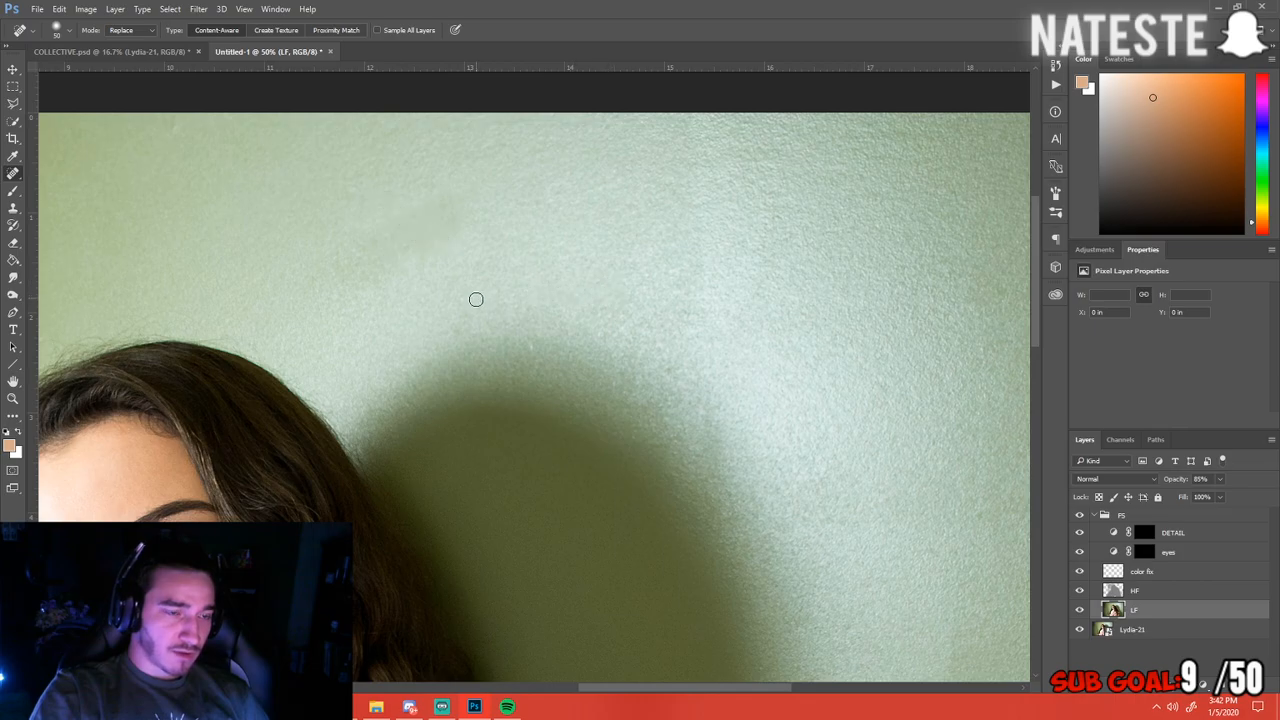
# Erase the healed smudge area above the shadow from the LF layer with the Eraser at size 300
pyautogui.hotkey('ctrl', '-')
pyautogui.hotkey('ctrl', '-')
pyautogui.hotkey('ctrl', '-')
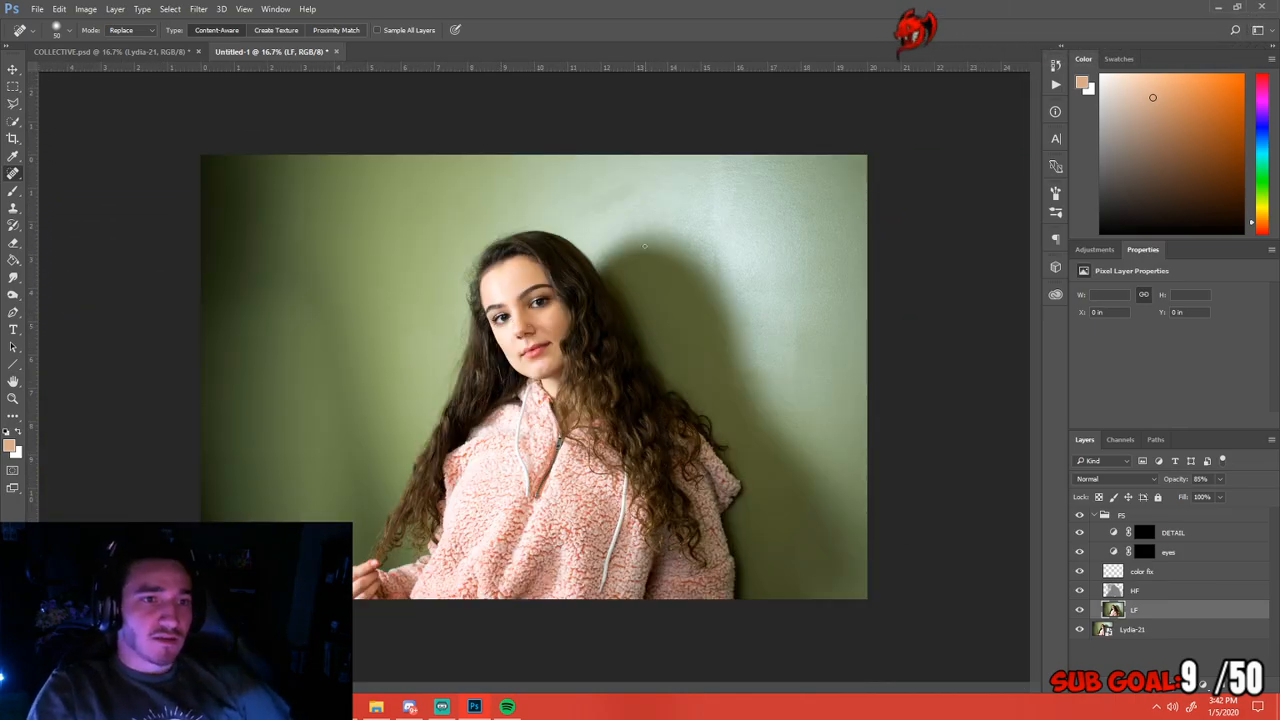
pyautogui.press('e')
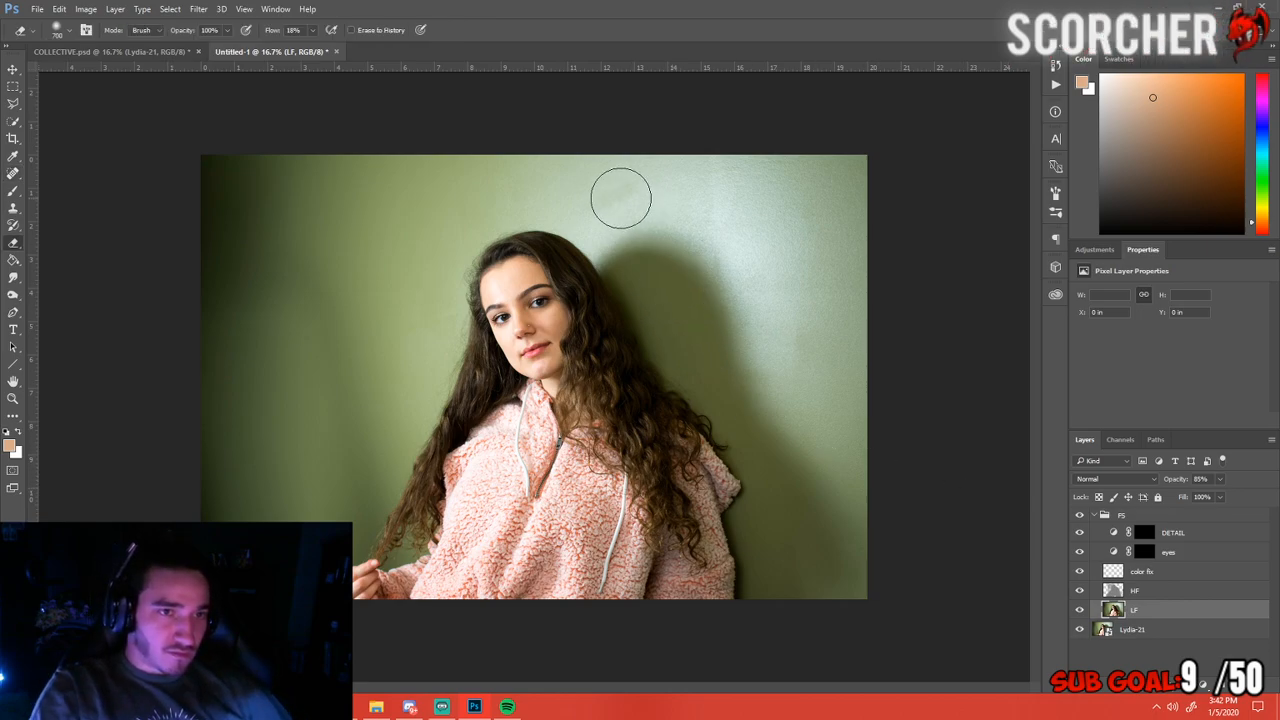
pyautogui.press('[')
pyautogui.press('[')
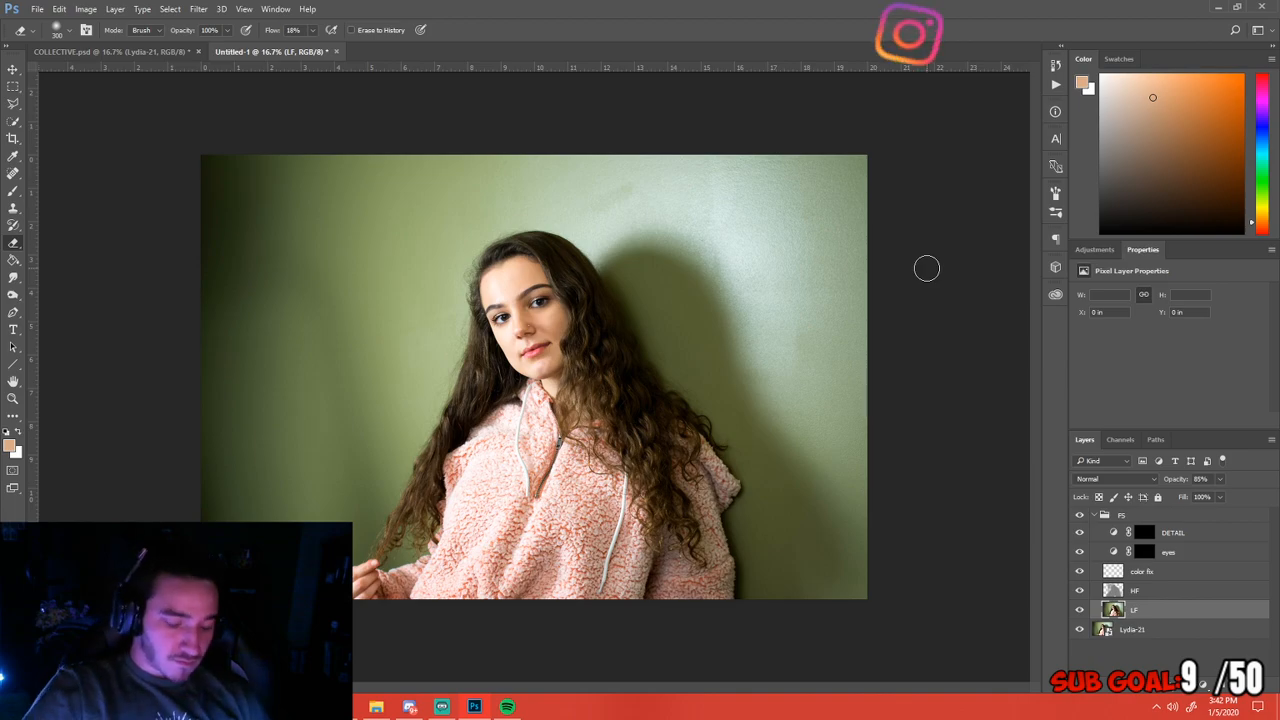
# Inspect the erased area of the LF layer by hiding the original photo layer, and show that layer again
pyautogui.hotkey('ctrl', '+')
pyautogui.hotkey('ctrl', '+')
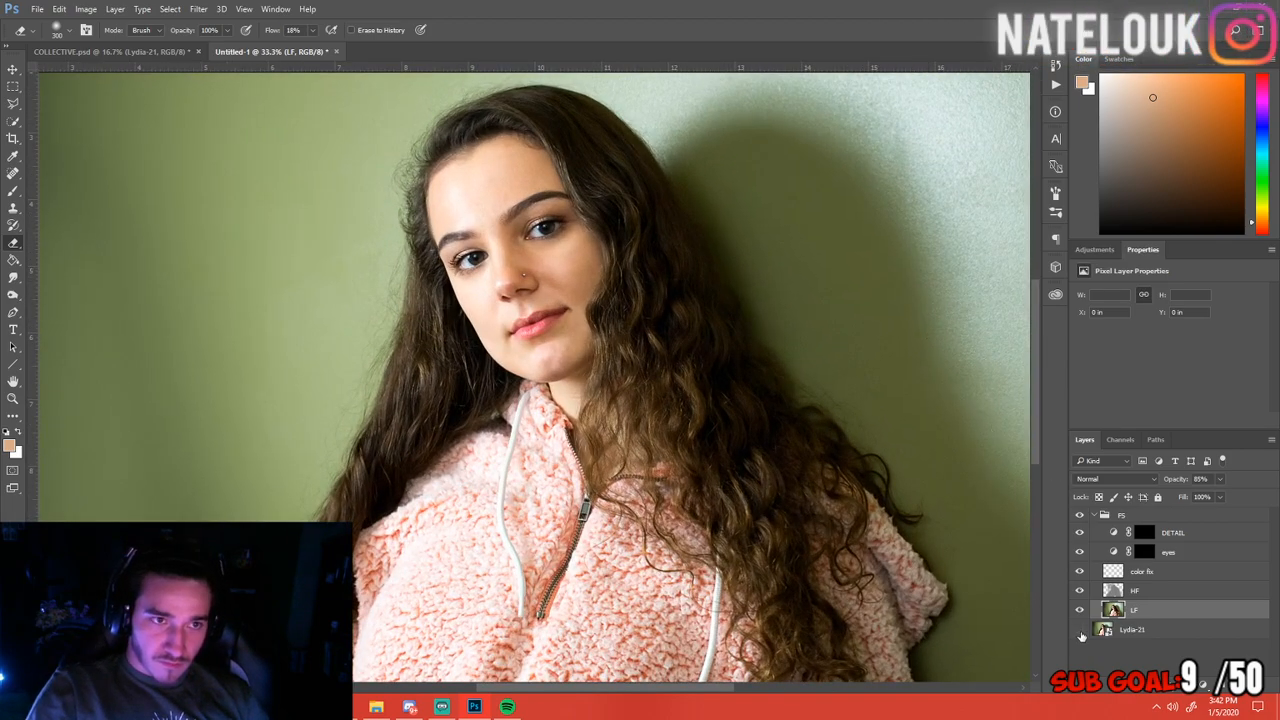
pyautogui.click(1079, 631)
pyautogui.moveTo(751, 341); pyautogui.dragTo(697, 400)
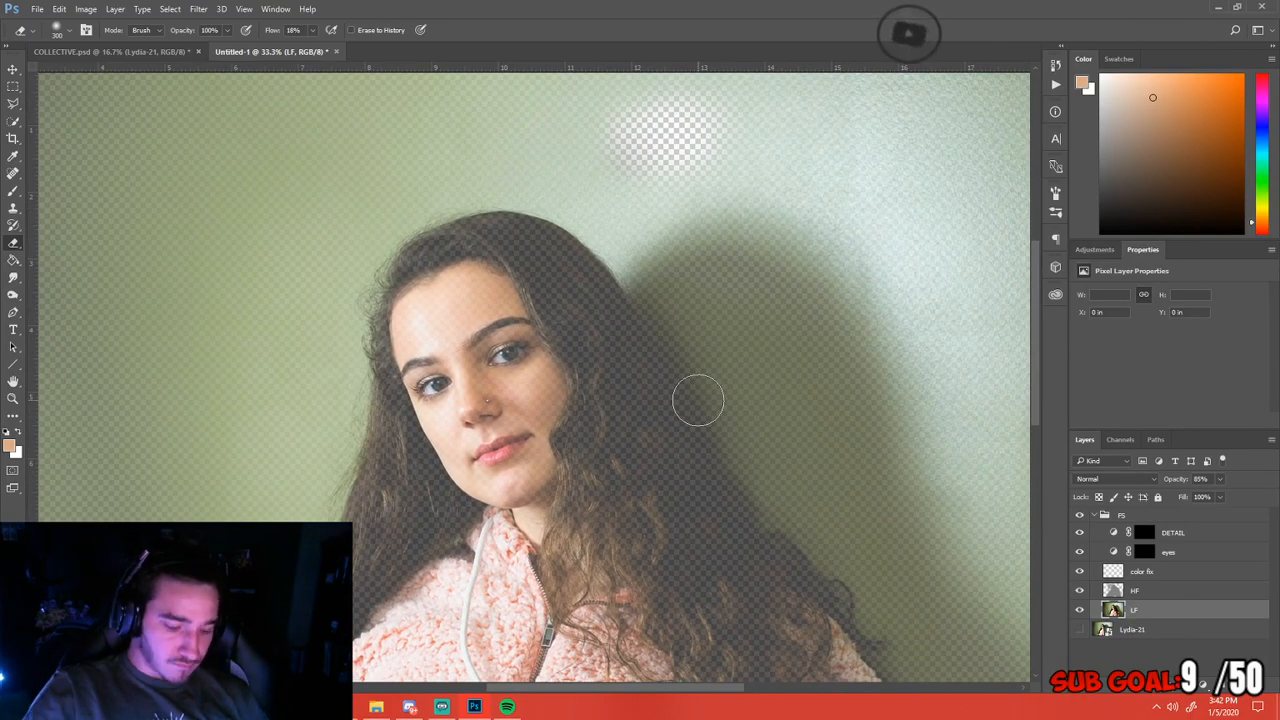
pyautogui.hotkey('ctrl', '-')
pyautogui.hotkey('ctrl', '-')
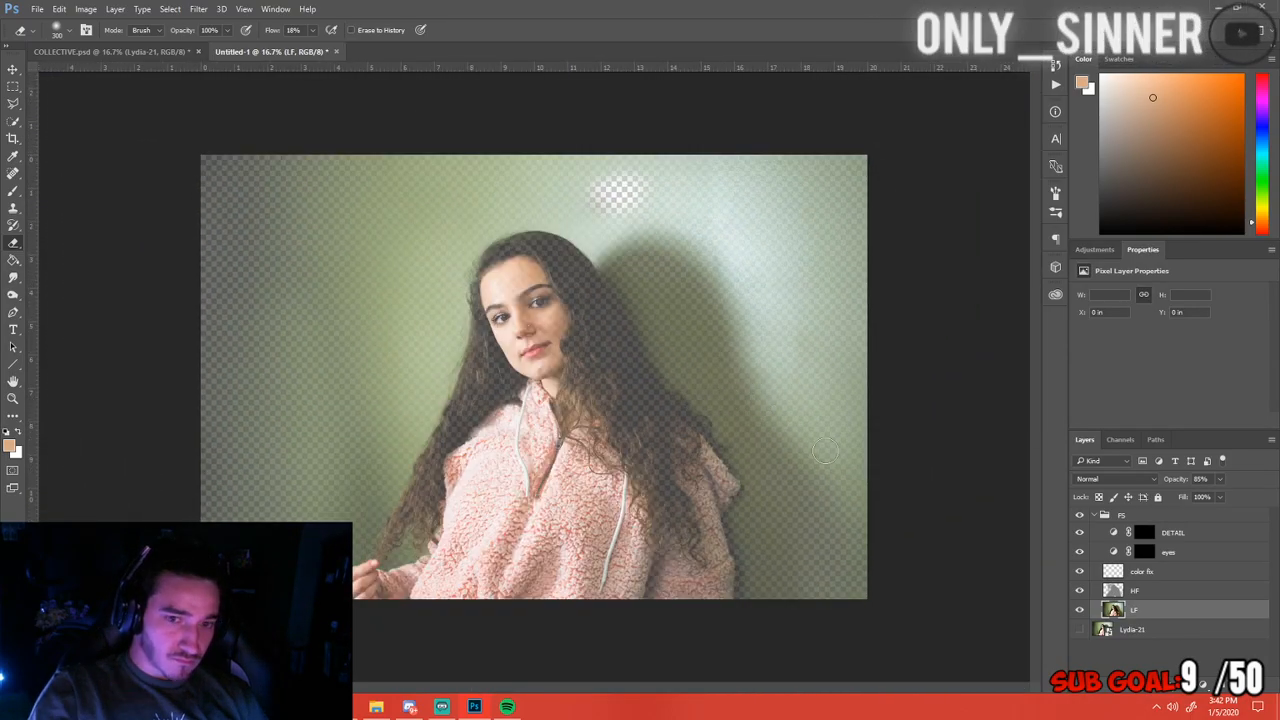
pyautogui.click(1080, 630)
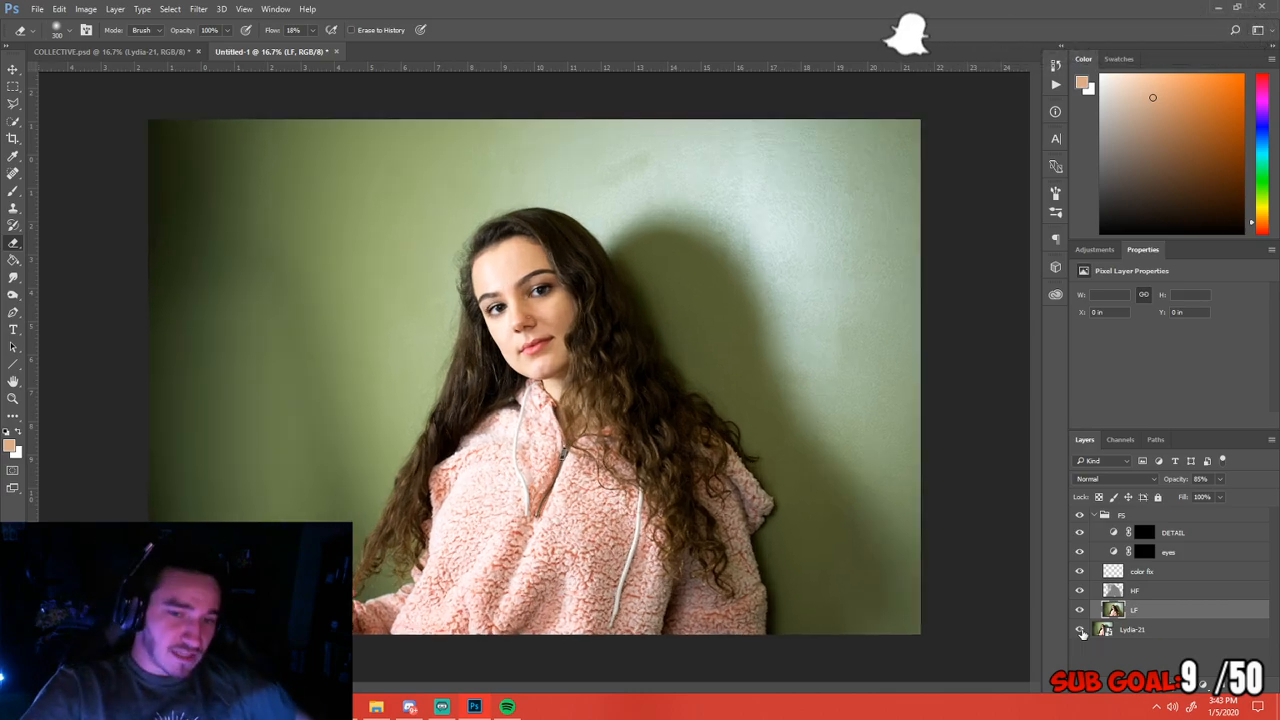
# Save the document as a PSD in the FINAL folder, following the existing files' naming pattern with number 21 and keeping Maximize Compatibility on
pyautogui.hotkey('ctrl', '+')
pyautogui.click(37, 9)
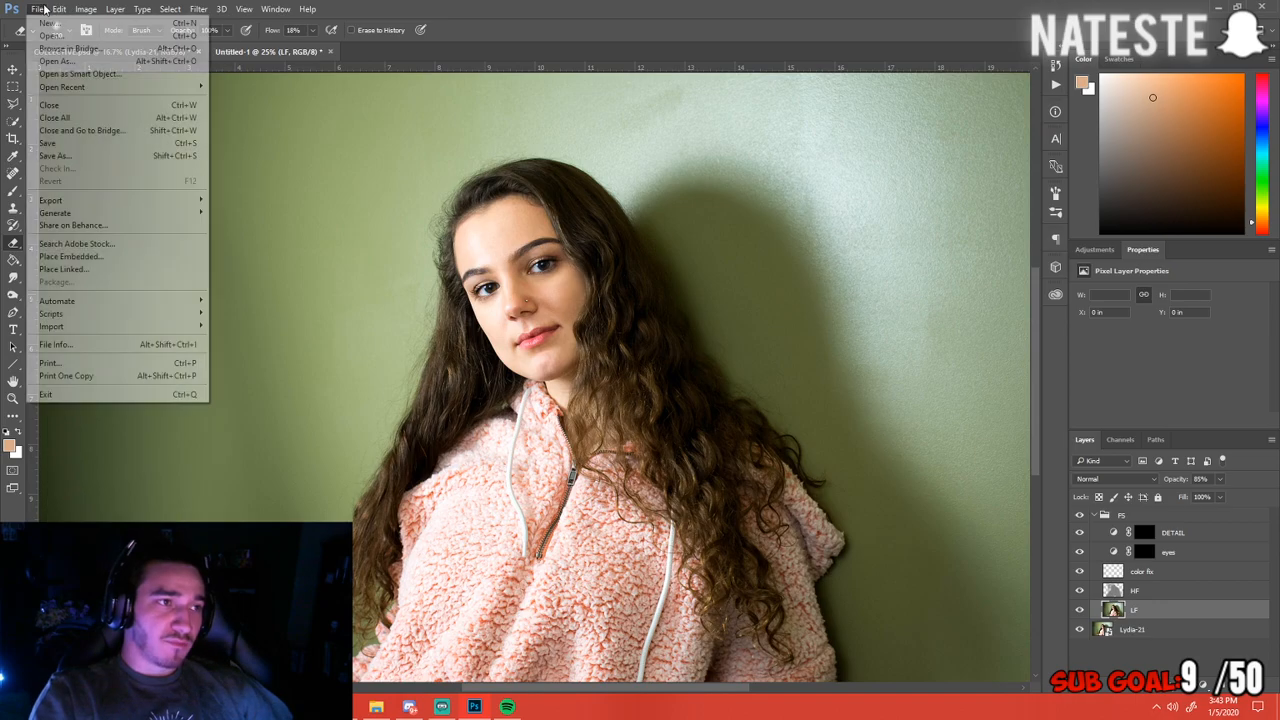
pyautogui.click(55, 155)
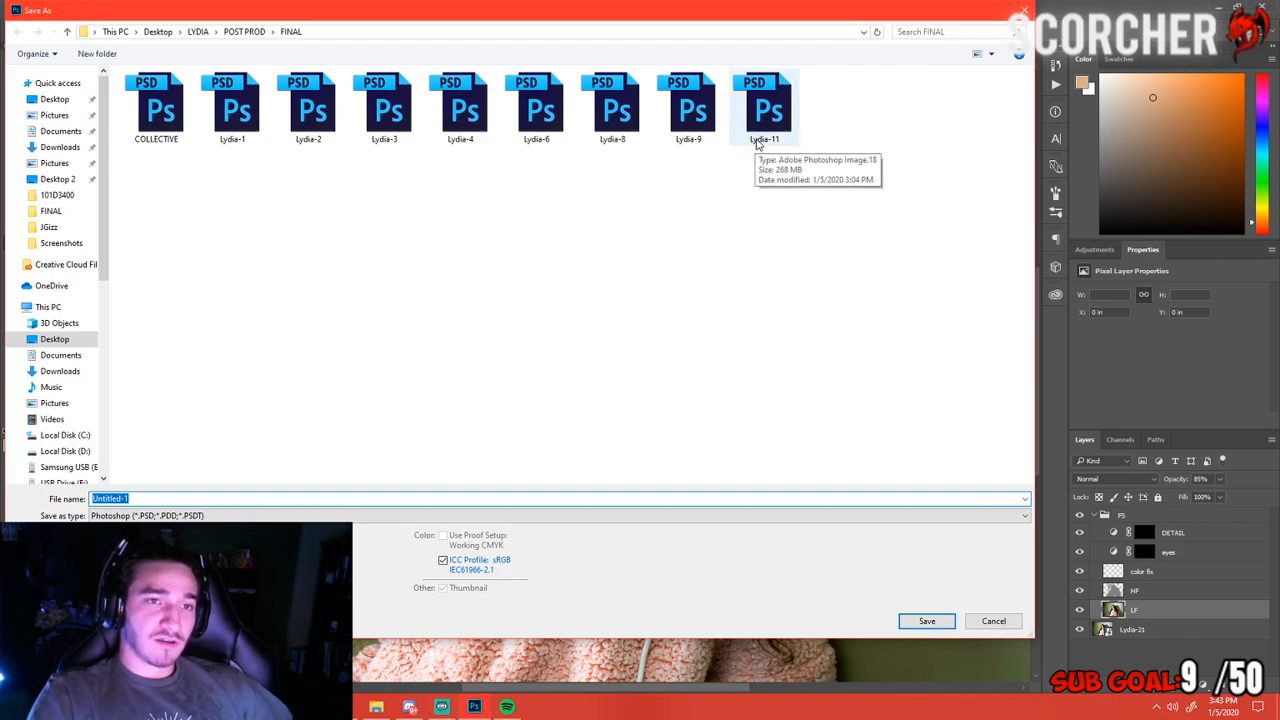
pyautogui.click(760, 130)
pyautogui.click(149, 498)
pyautogui.click(144, 498)
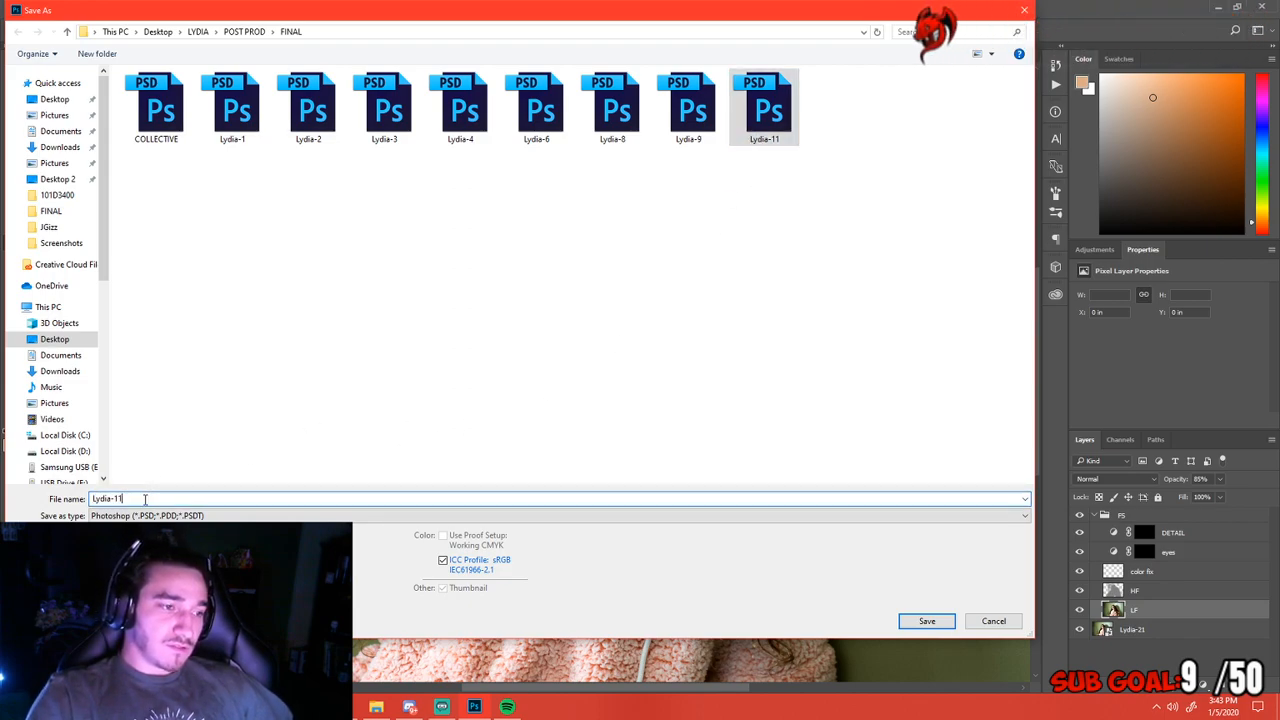
pyautogui.press('BackSpace')
pyautogui.press('BackSpace')
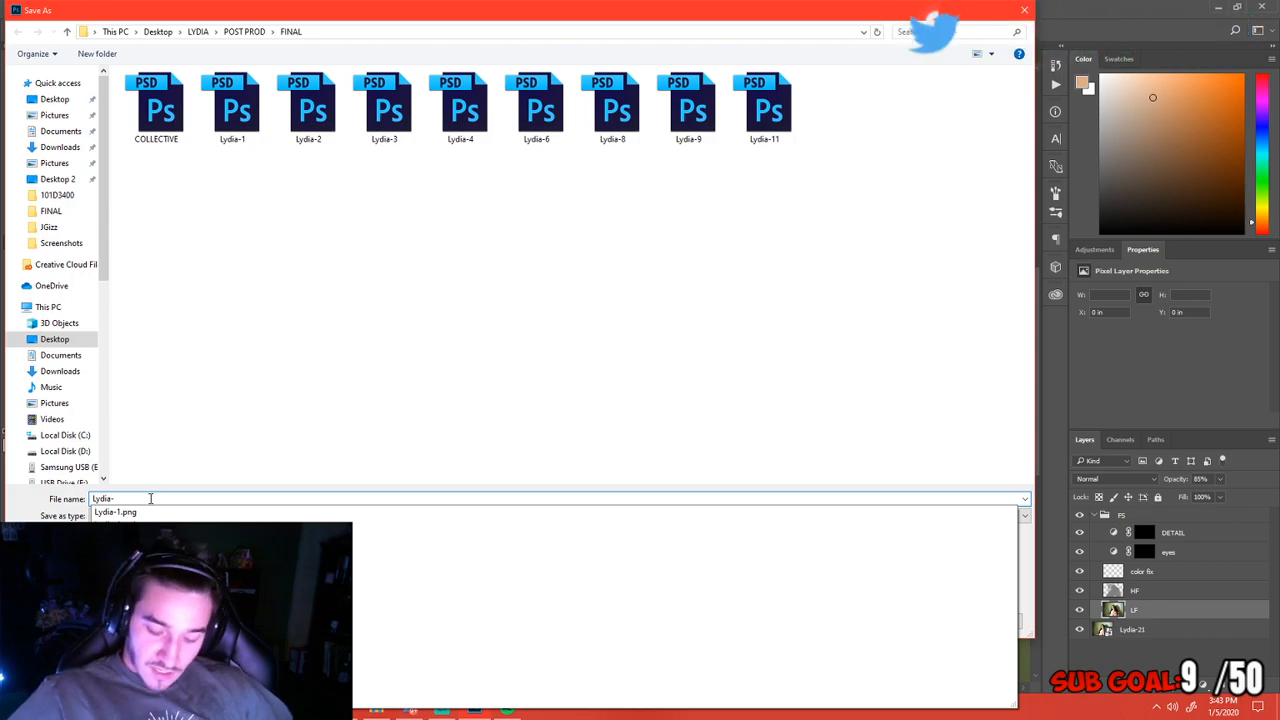
pyautogui.write('21')
pyautogui.press('Return')
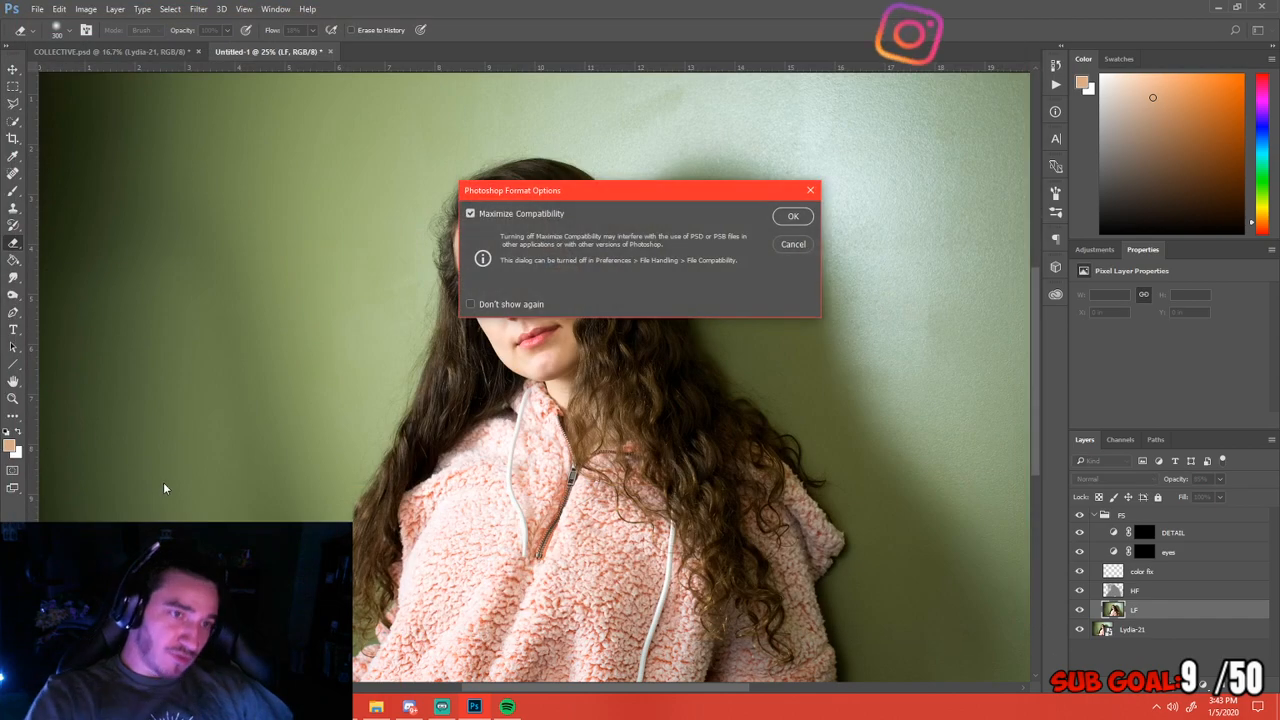
pyautogui.click(783, 215)
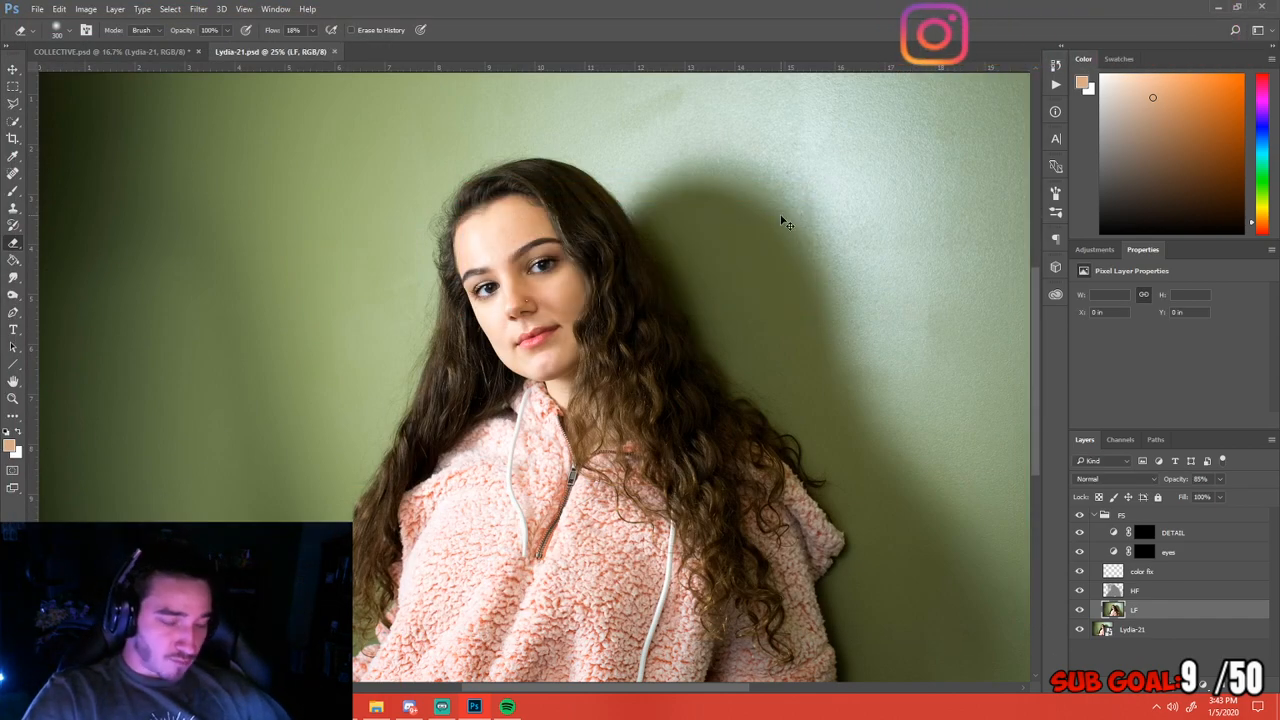
# Compare the saved portrait with the FS group hidden and shown, both close up and across the whole photo
pyautogui.hotkey('ctrl', '+')
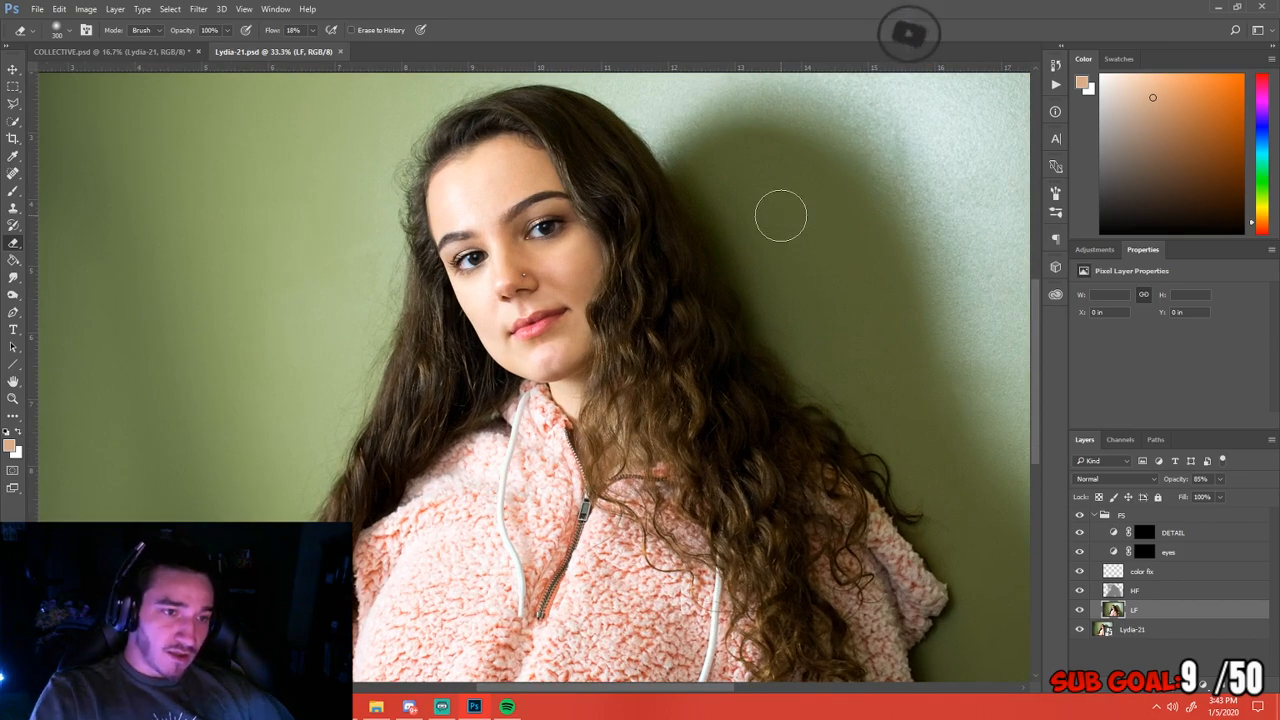
pyautogui.moveTo(789, 314); pyautogui.dragTo(833, 363)
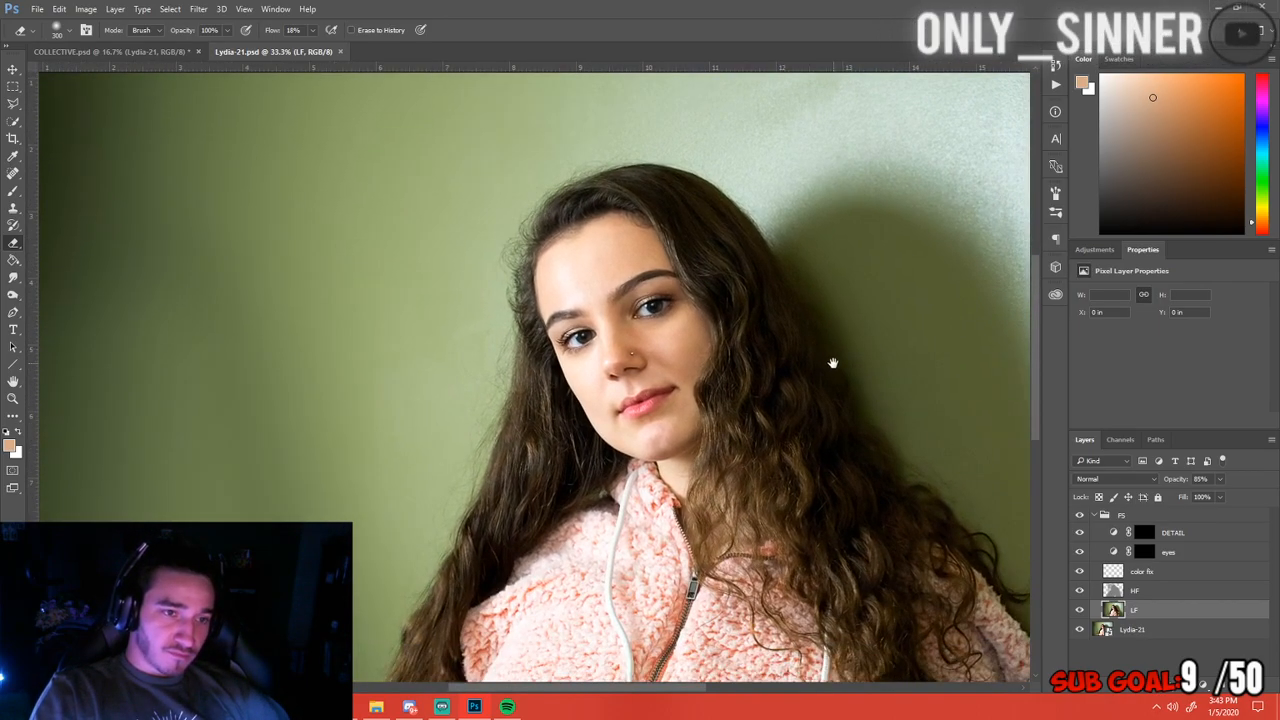
pyautogui.click(1080, 516)
pyautogui.click(1080, 516)
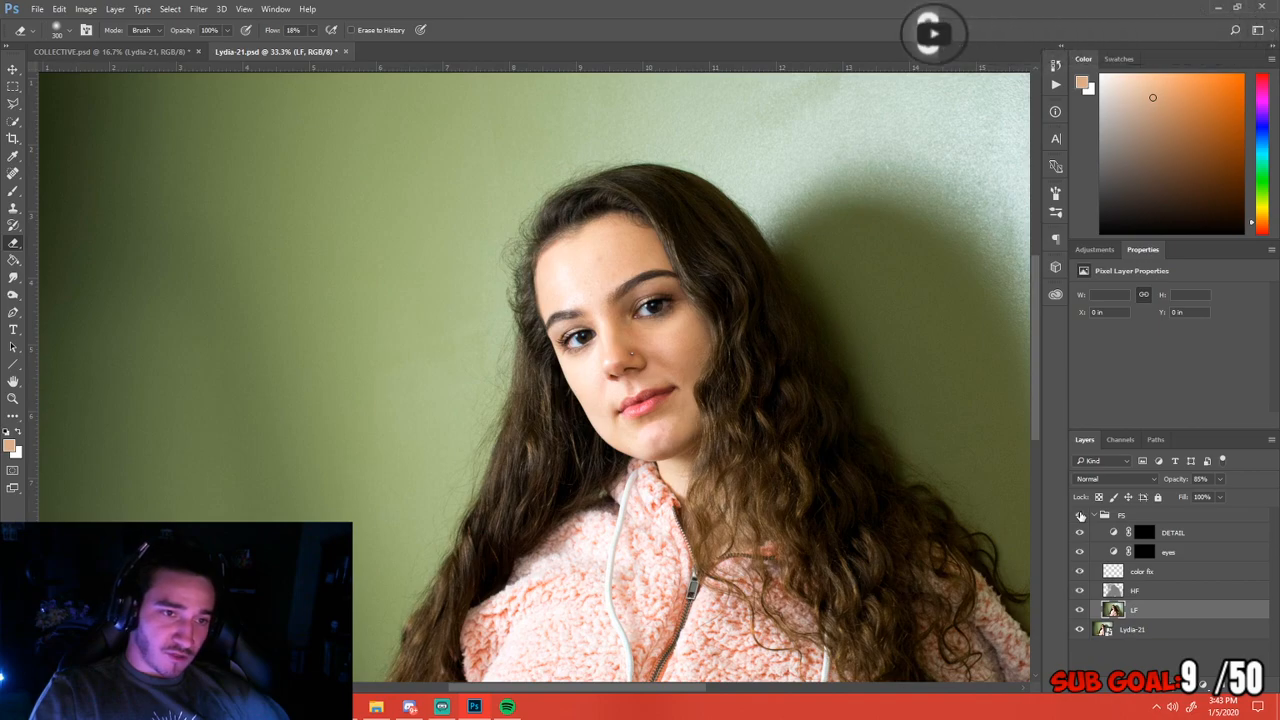
pyautogui.hotkey('ctrl', '-')
pyautogui.hotkey('ctrl', '-')
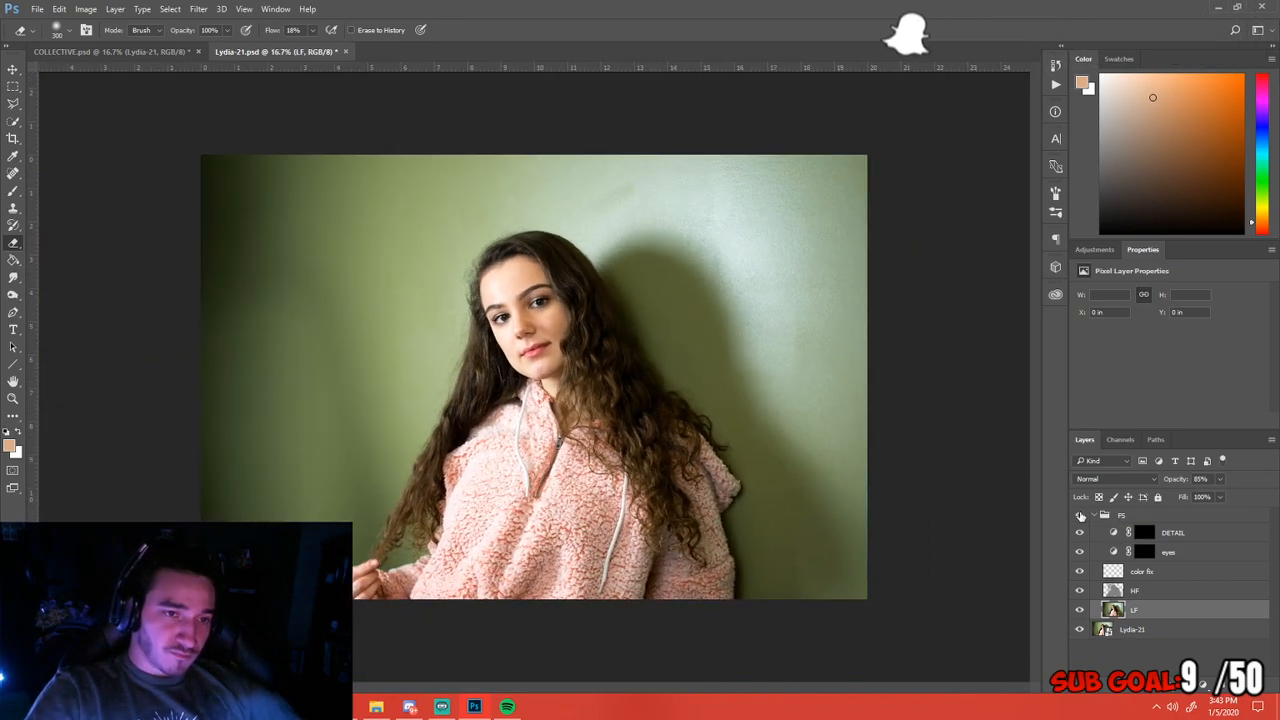